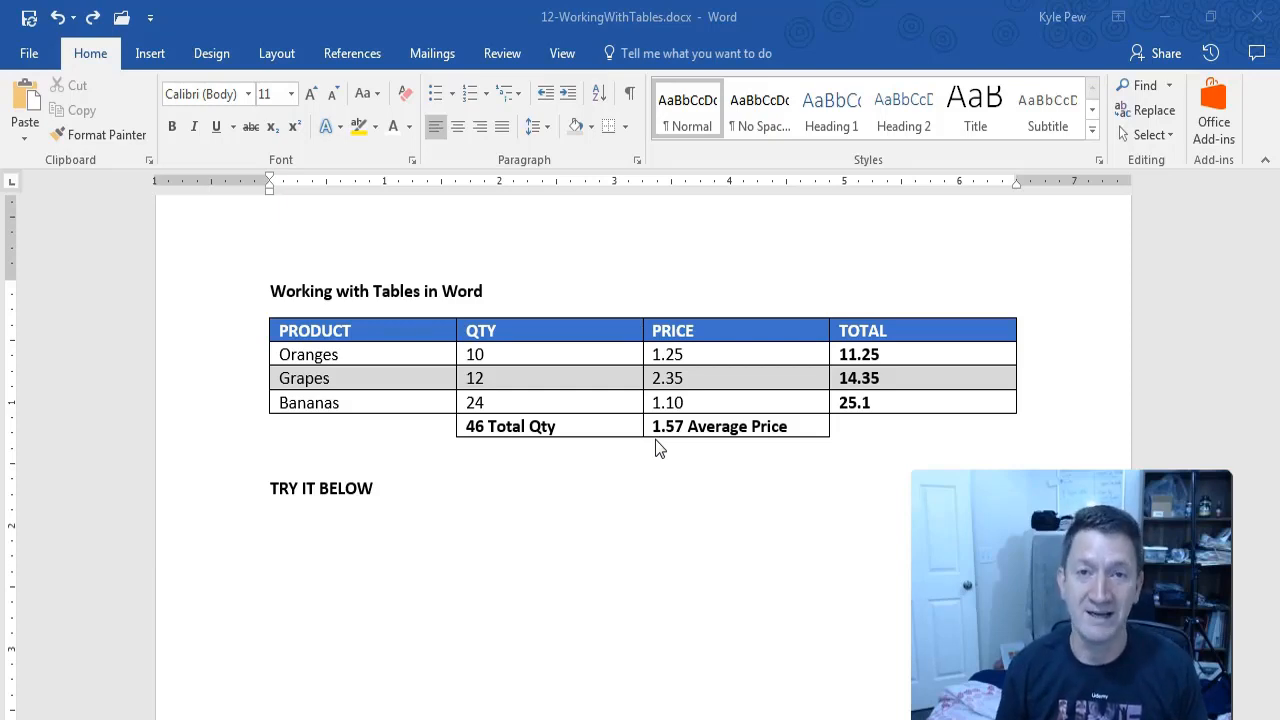
# - Insert a table with four columns and five rows on the empty line under the TRY IT BELOW heading
pyautogui.click(317, 527)
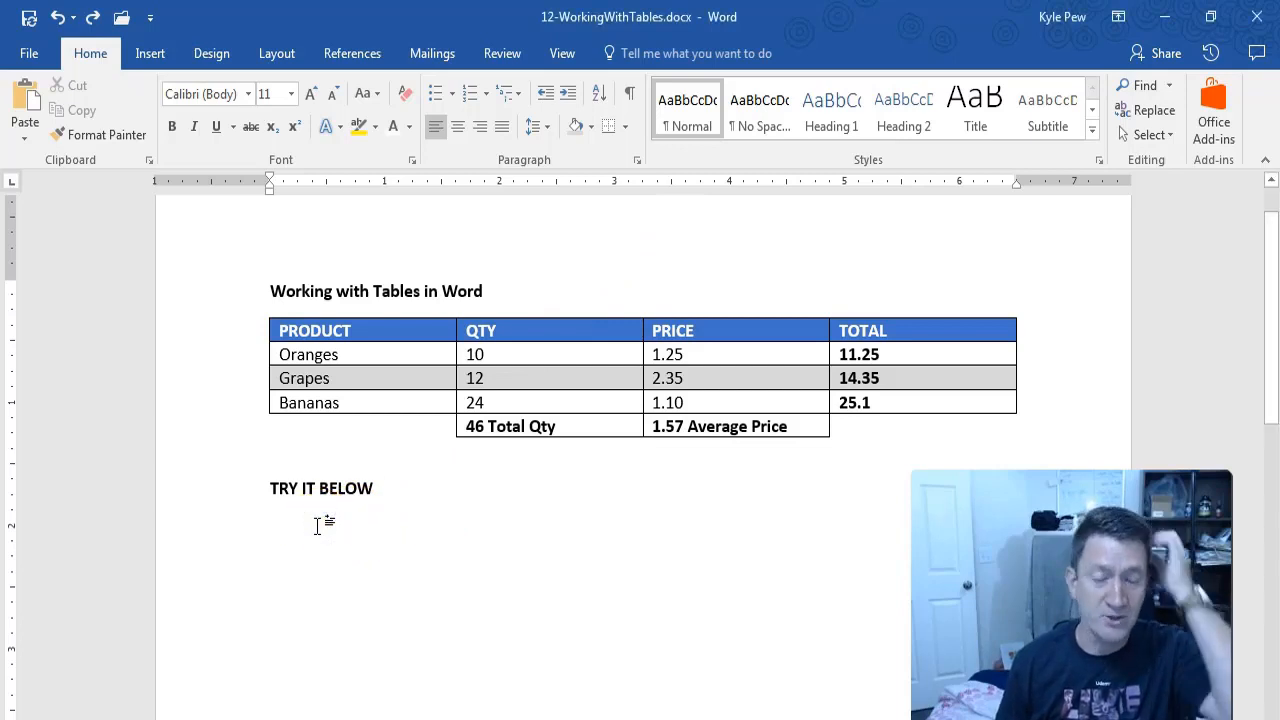
pyautogui.scroll(-3, 317, 525)
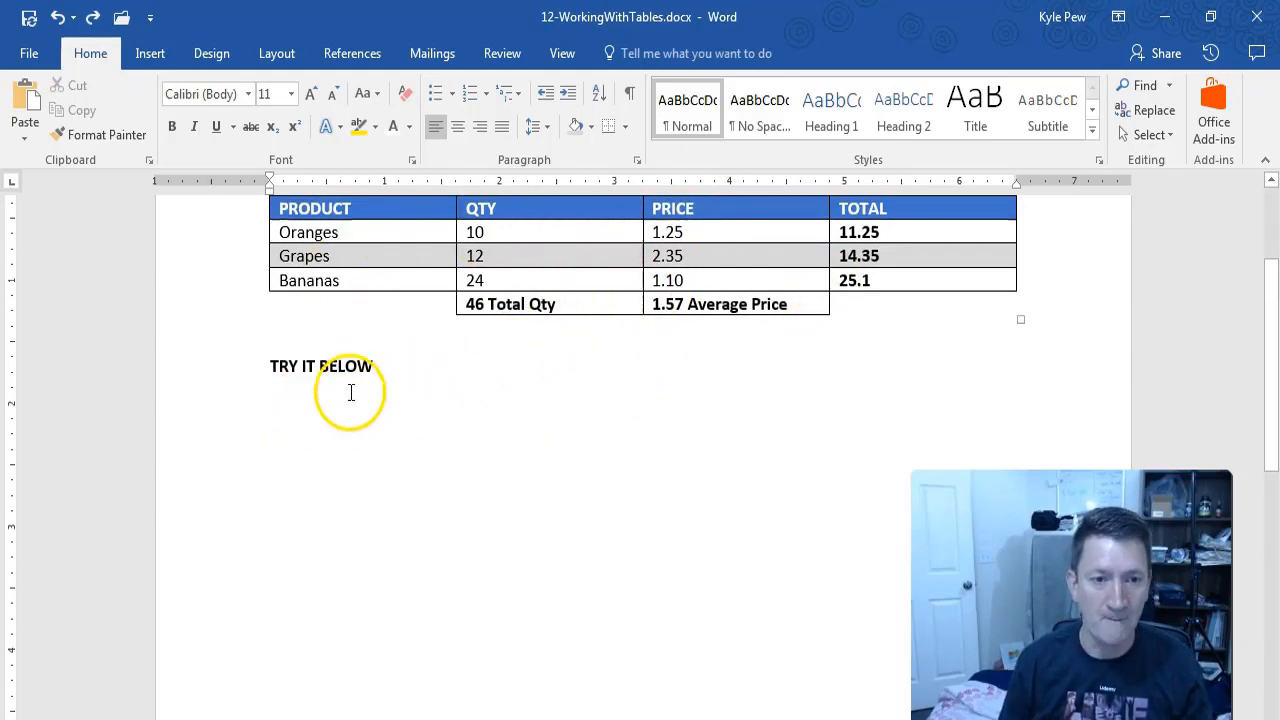
pyautogui.click(298, 405)
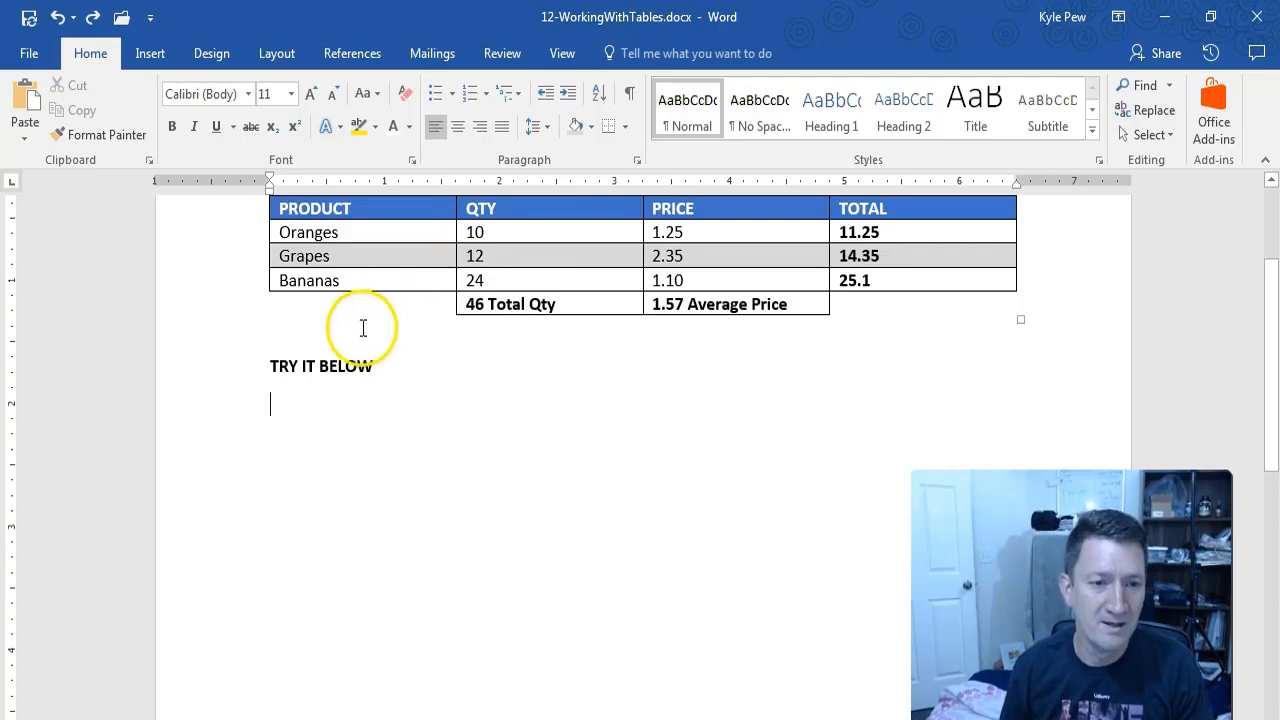
pyautogui.click(275, 409)
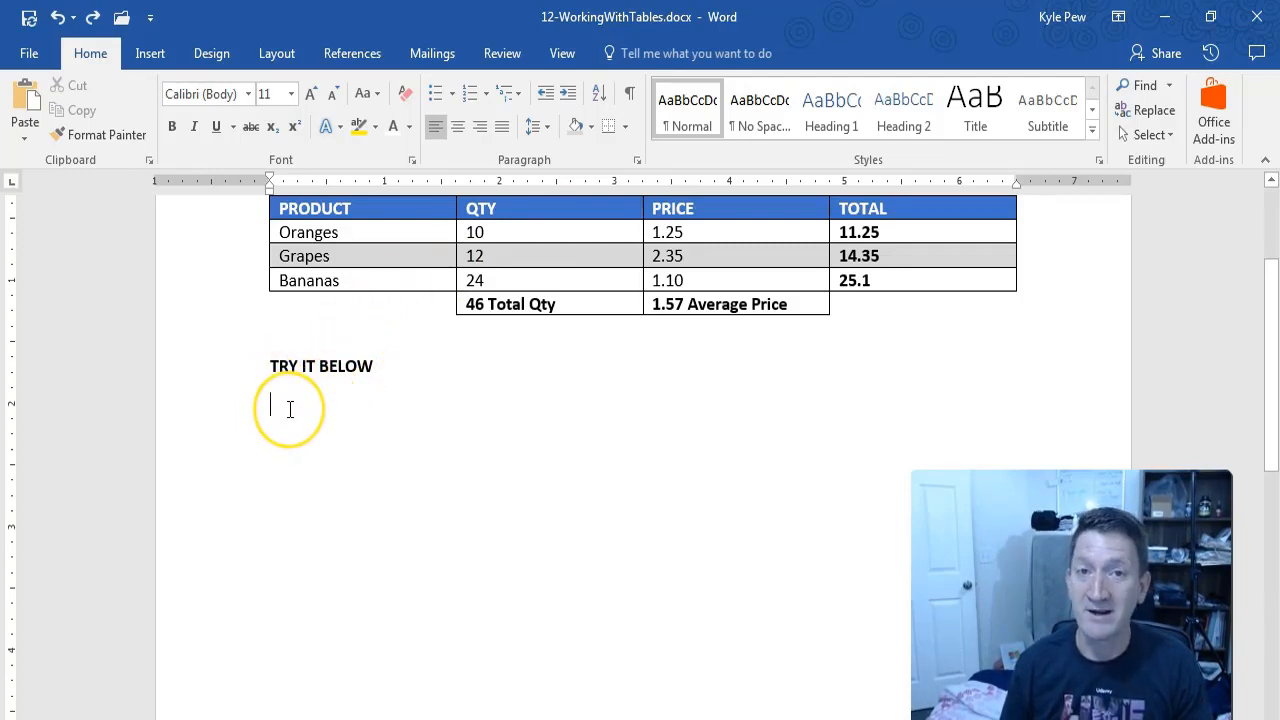
pyautogui.click(150, 53)
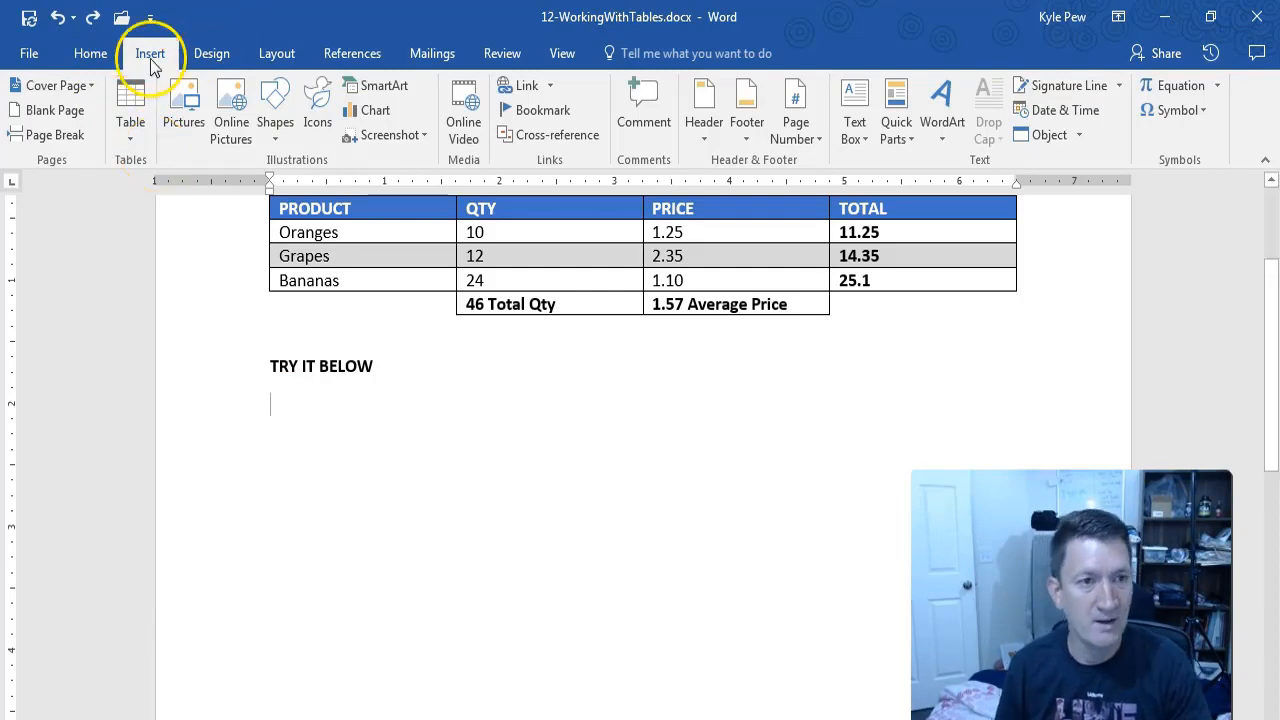
pyautogui.click(128, 140)
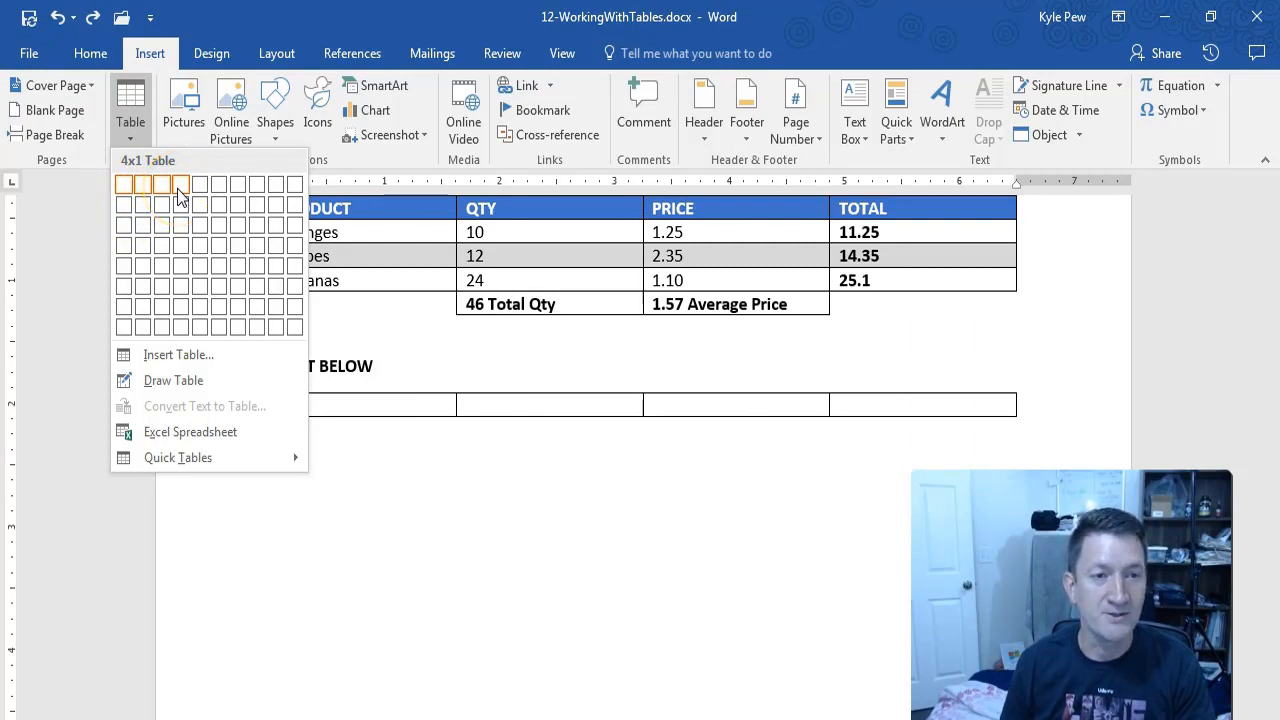
pyautogui.click(186, 265)
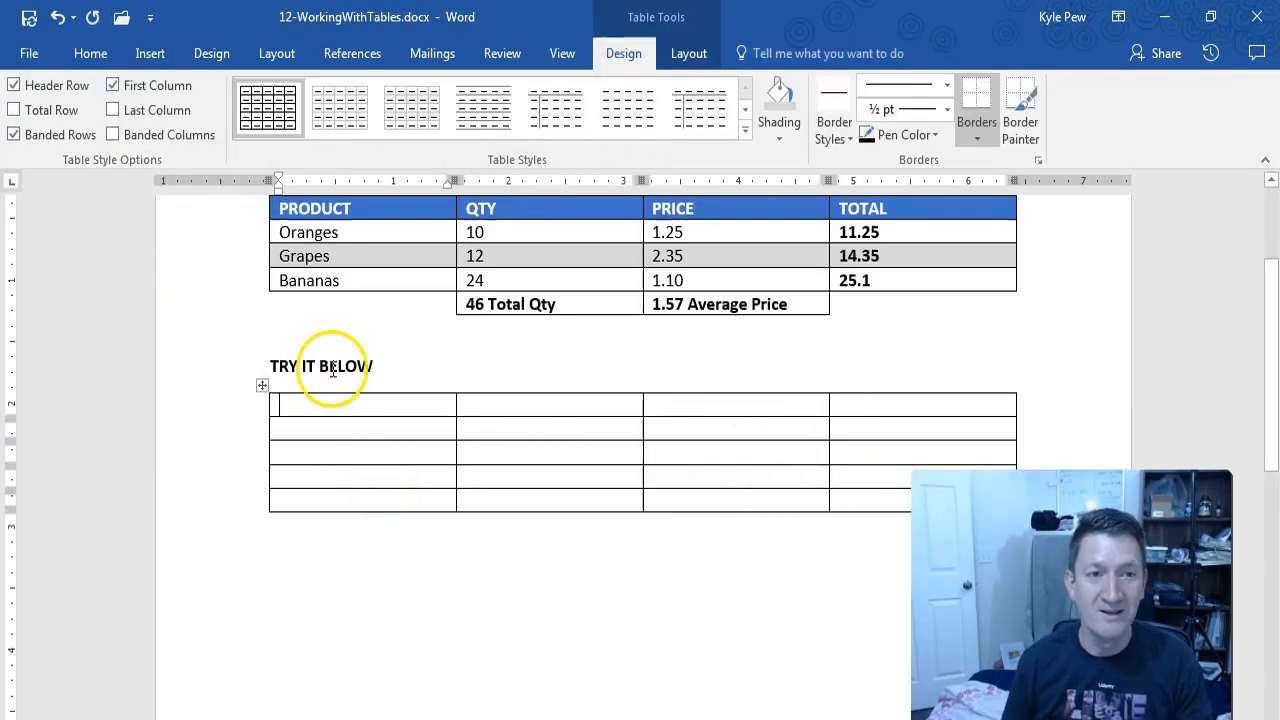
pyautogui.click(150, 53)
pyautogui.click(145, 118)
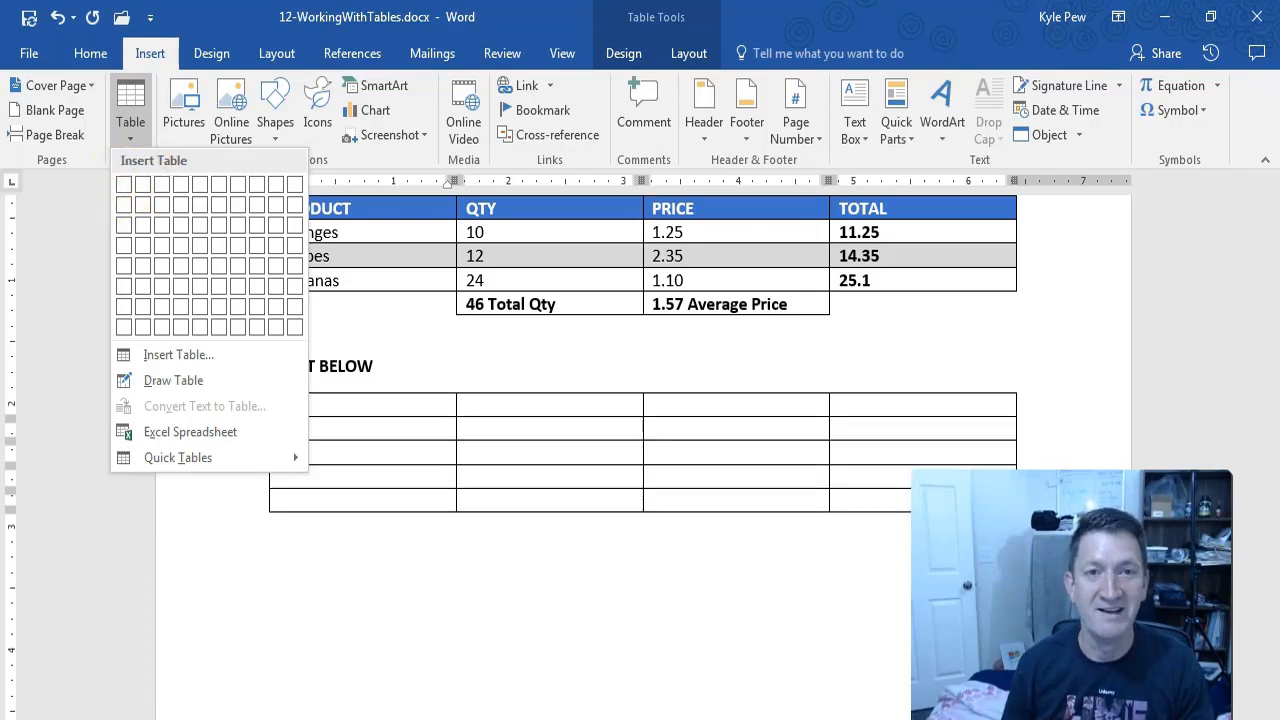
pyautogui.press('Escape')
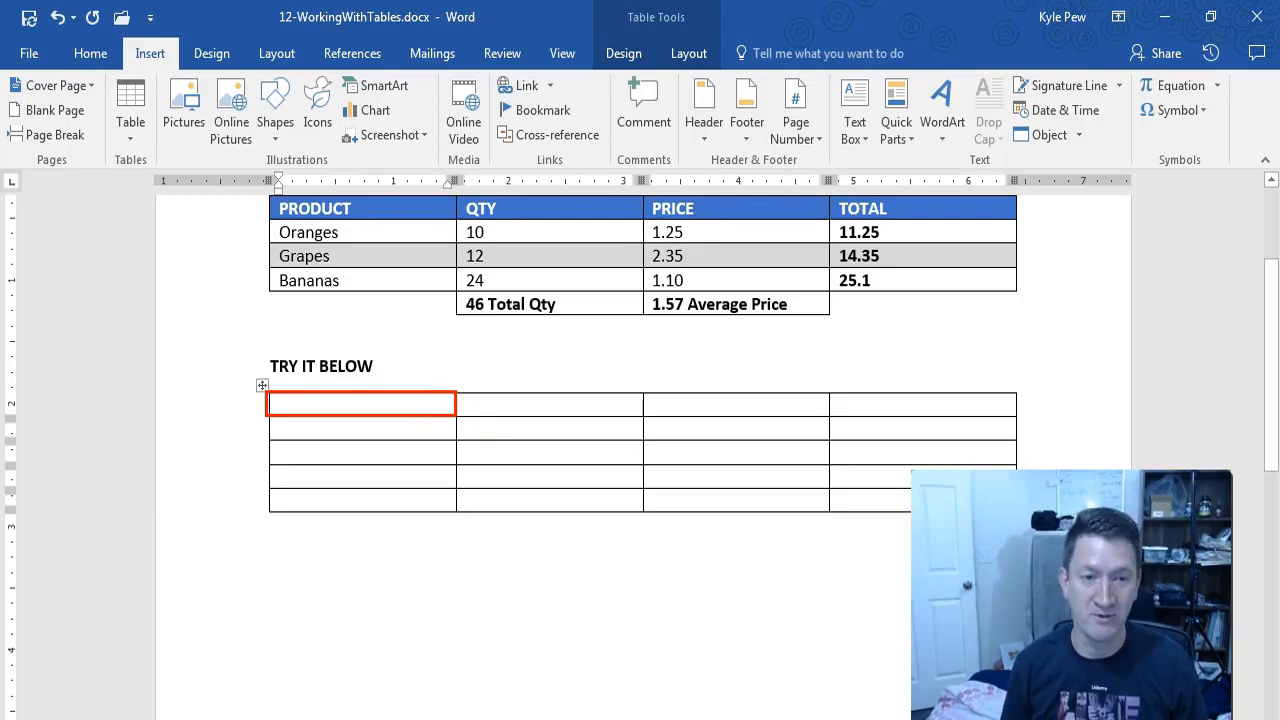
# - Fill the first row of the new table with the headings PRODUCT, QTY, PRICE and TOTAL
pyautogui.click(364, 397)
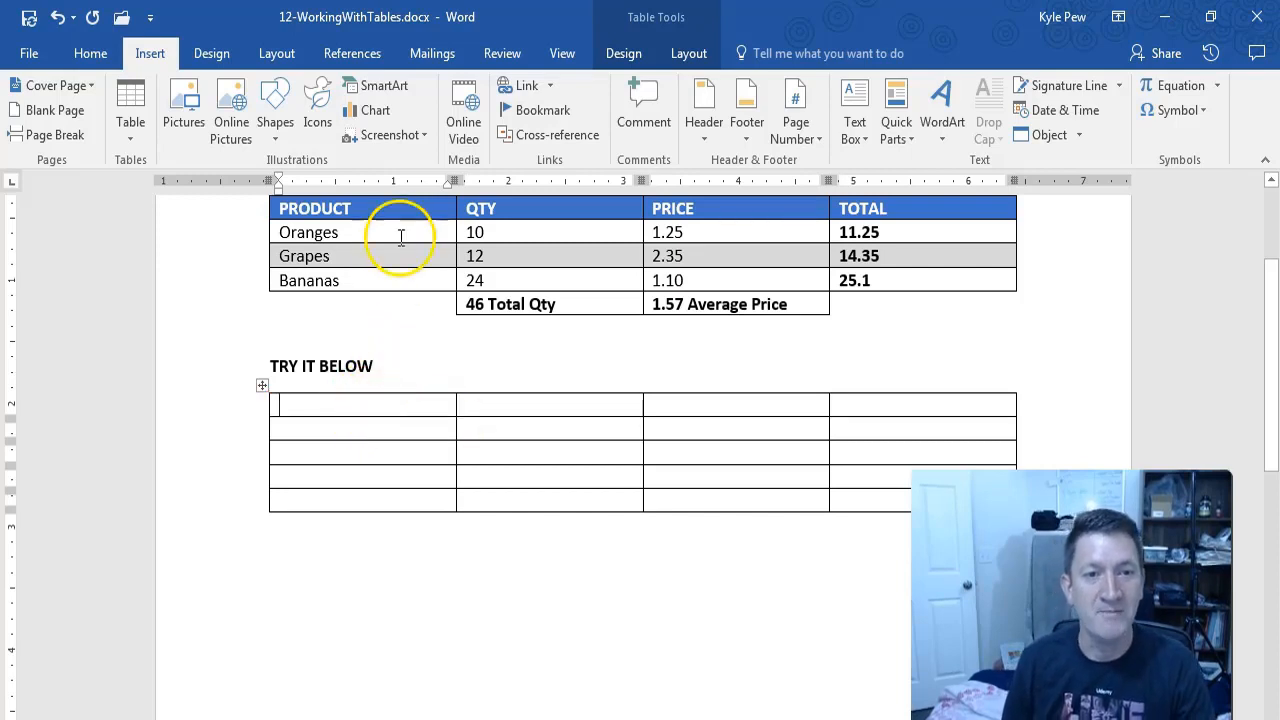
pyautogui.click(346, 411)
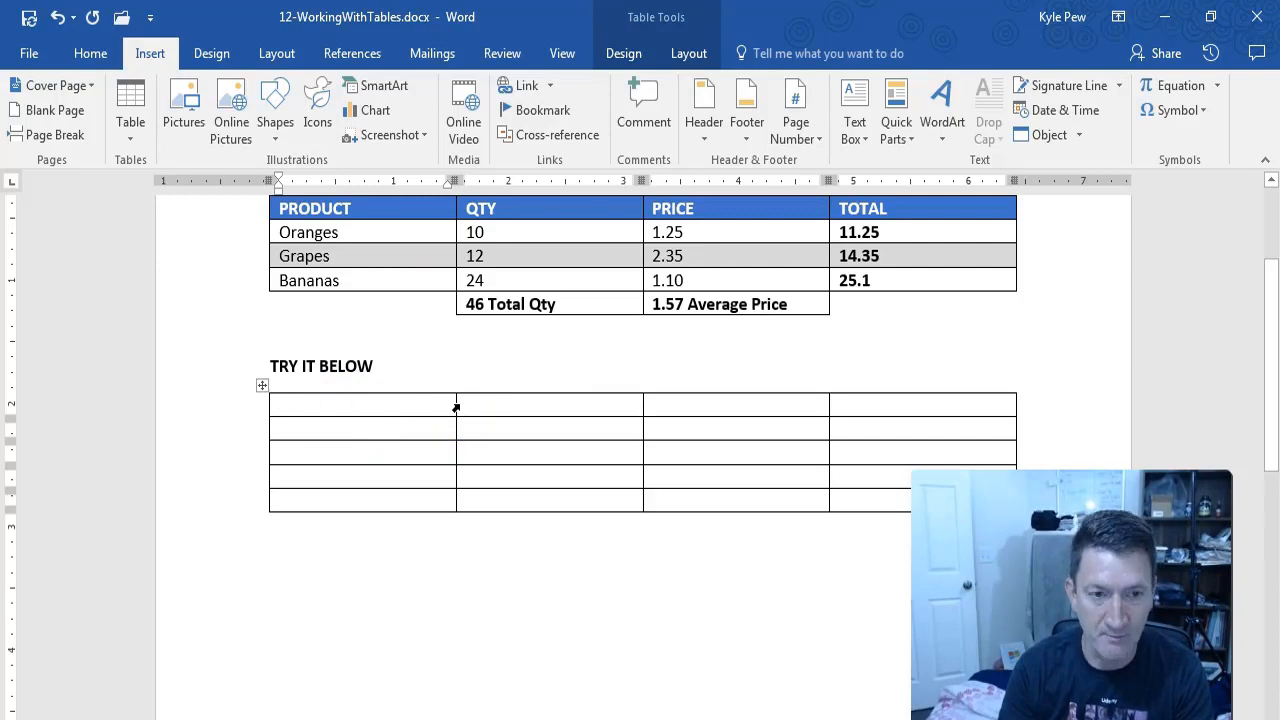
pyautogui.write('PRO')
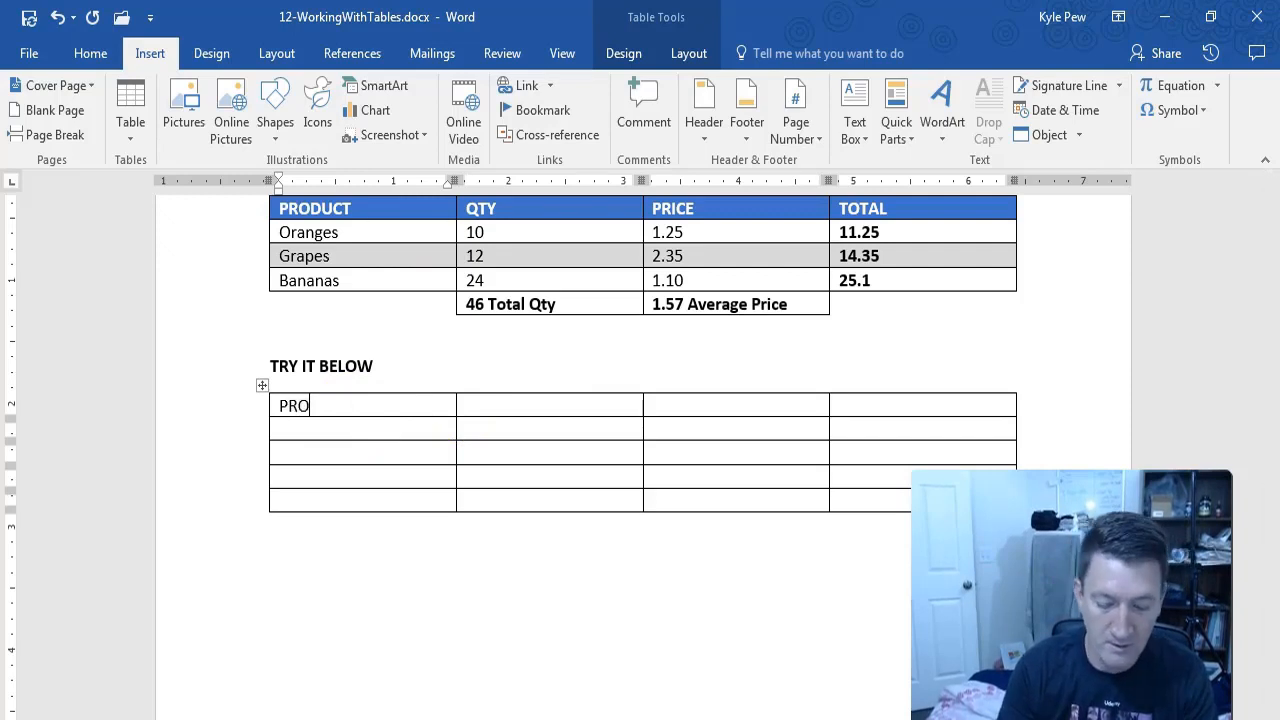
pyautogui.write('DUCT')
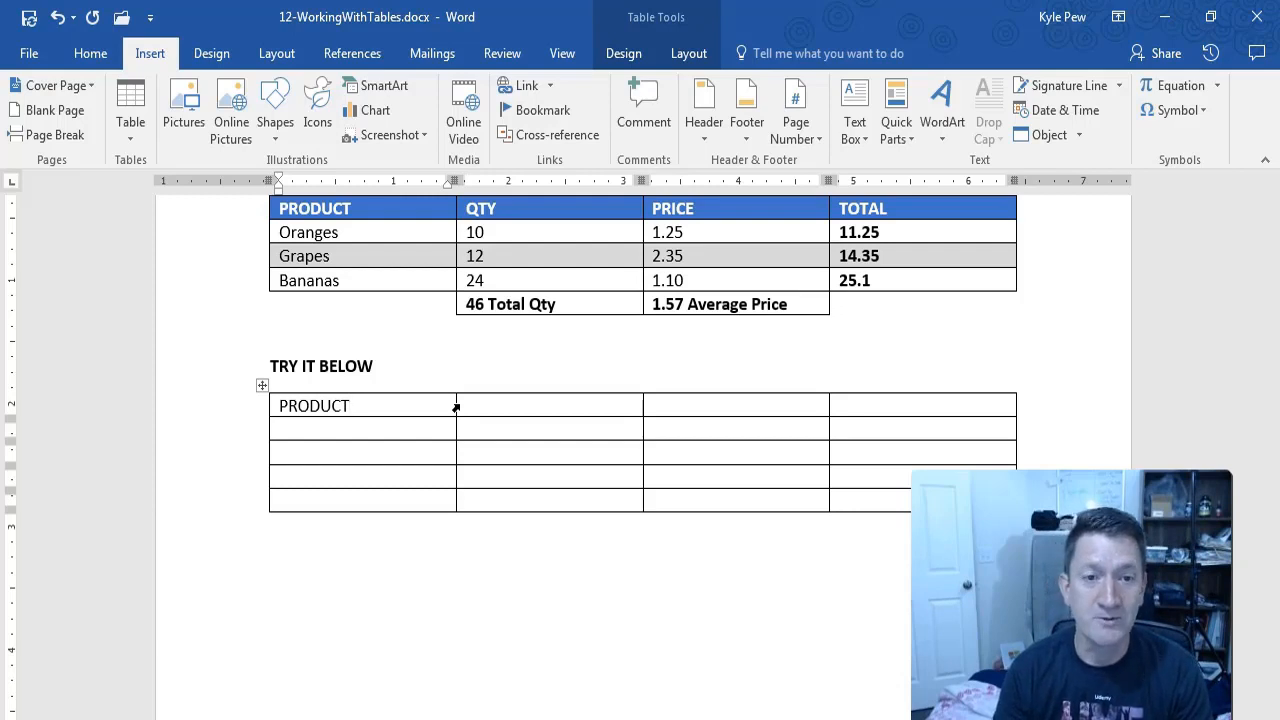
pyautogui.press('Tab')
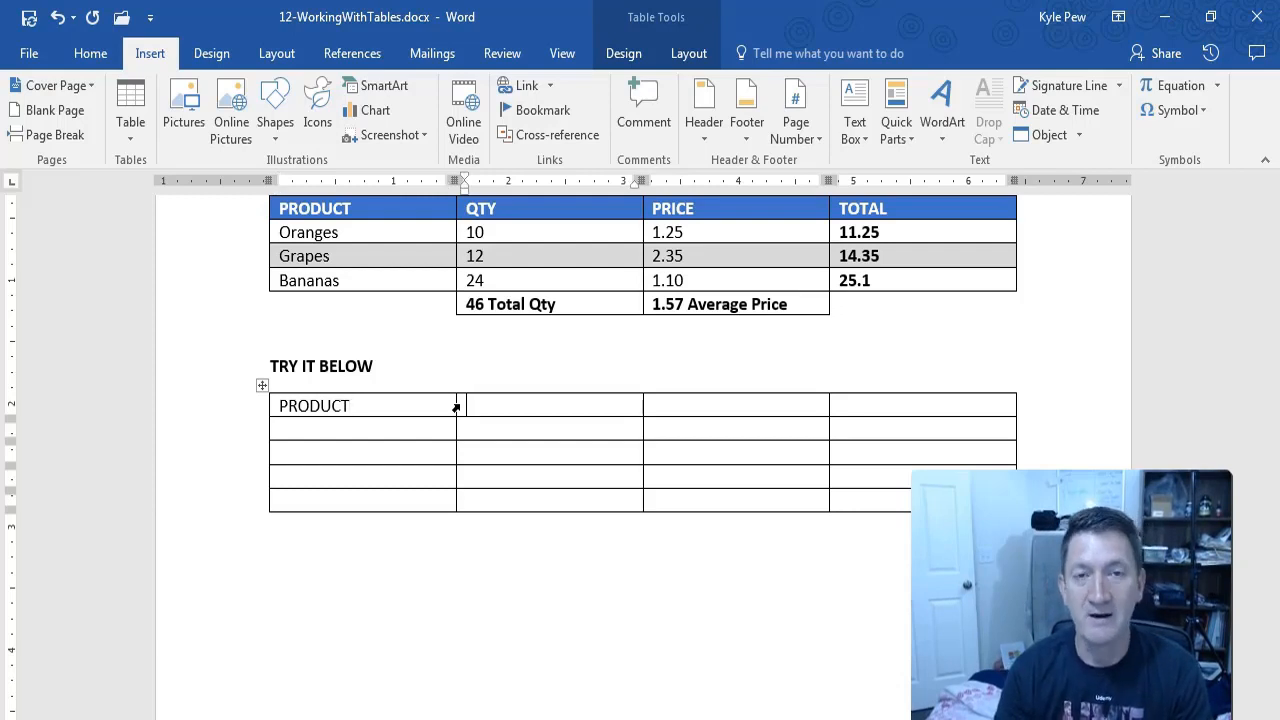
pyautogui.write('QTY')
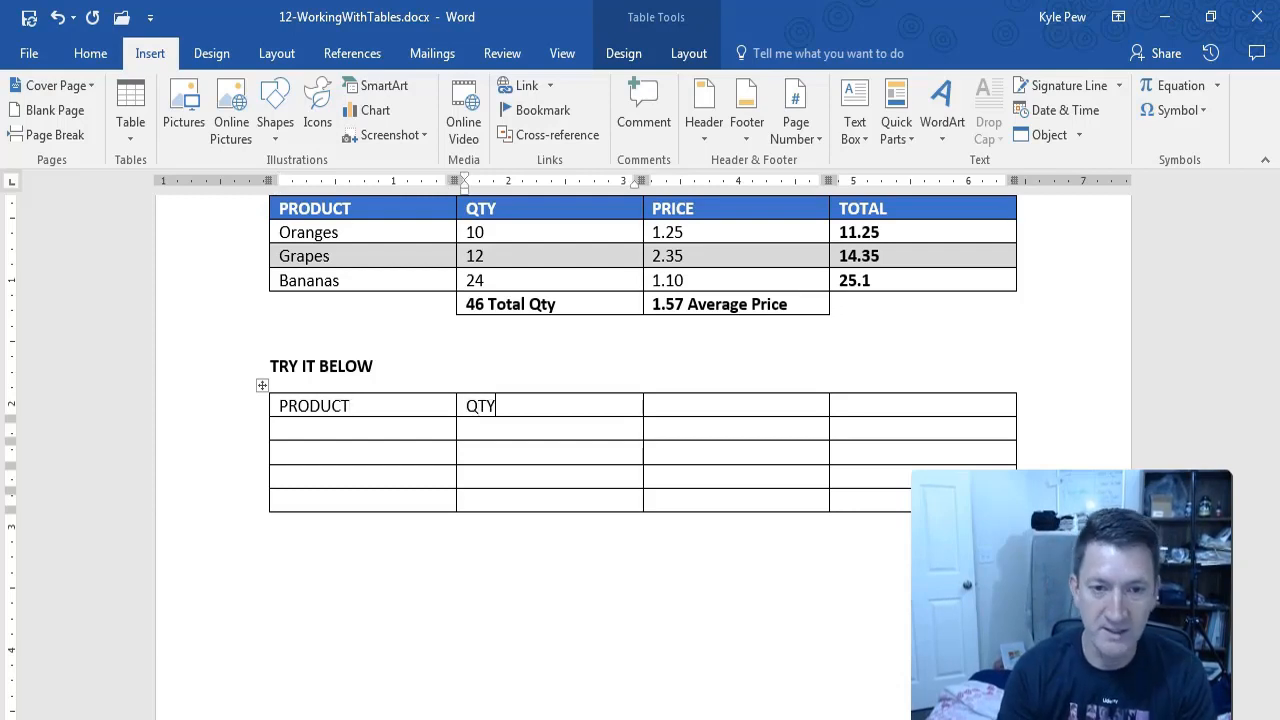
pyautogui.press('Tab')
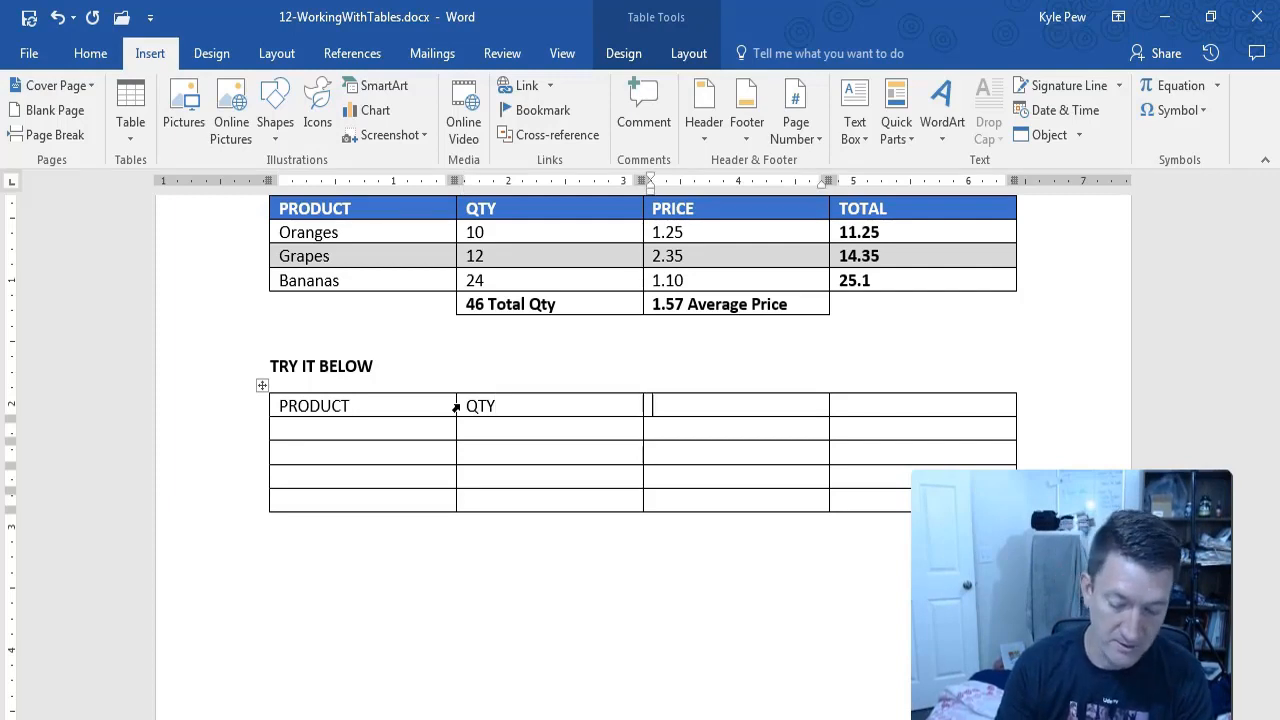
pyautogui.write('PRICE')
pyautogui.press('Tab')
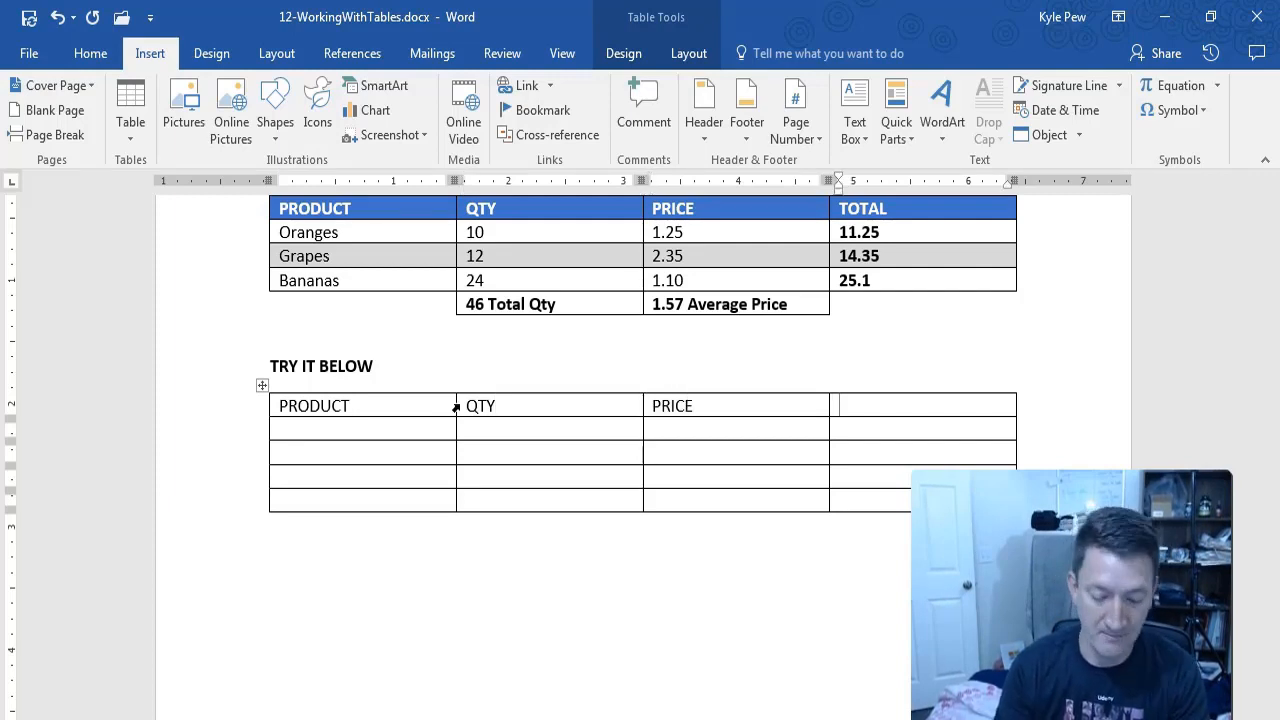
pyautogui.write('TOT')
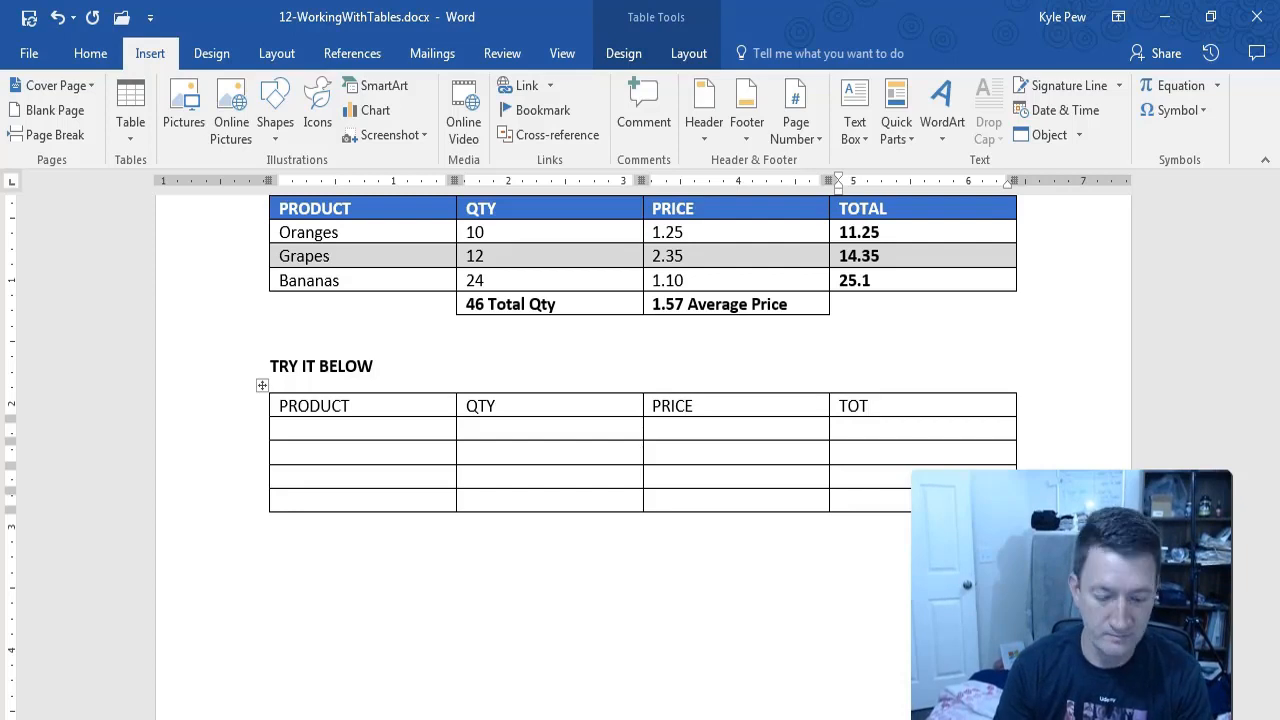
pyautogui.write('AL')
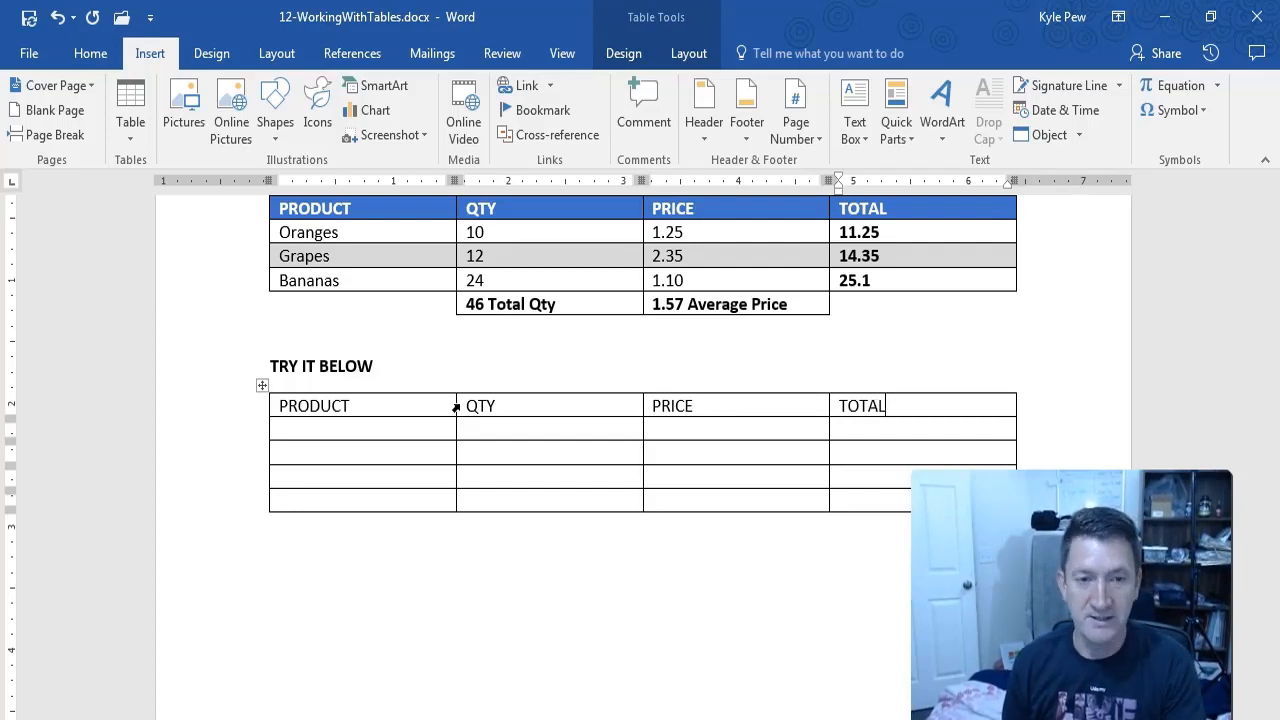
# - Fill the second row with product Oranges, quantity 10 and price 1.25, leaving its total cell empty
pyautogui.press('Tab')
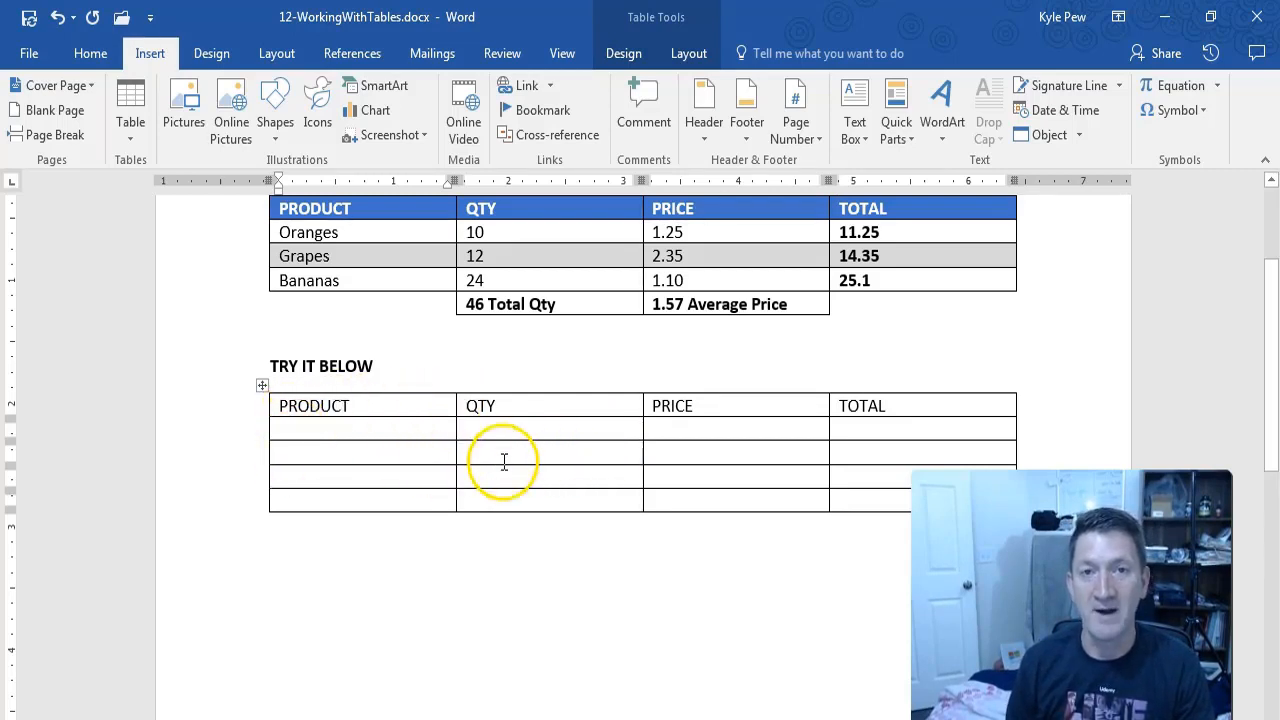
pyautogui.write('O')
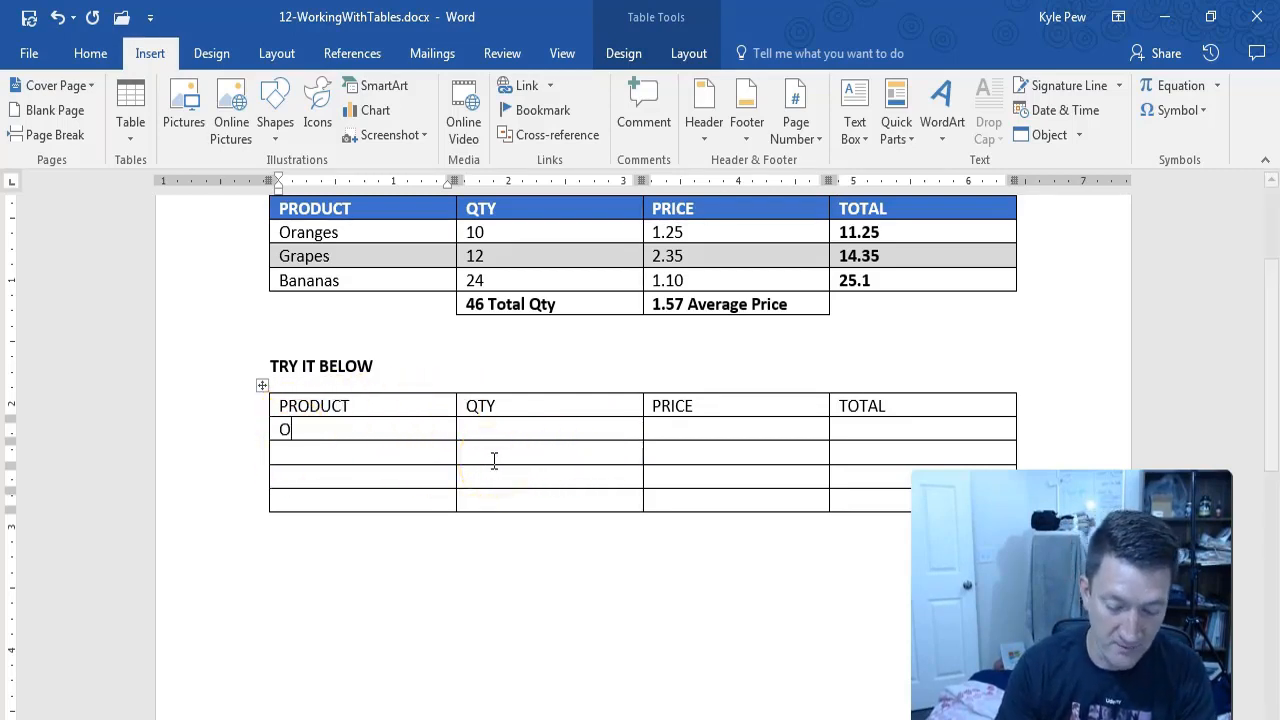
pyautogui.write('ranges')
pyautogui.press('Tab')
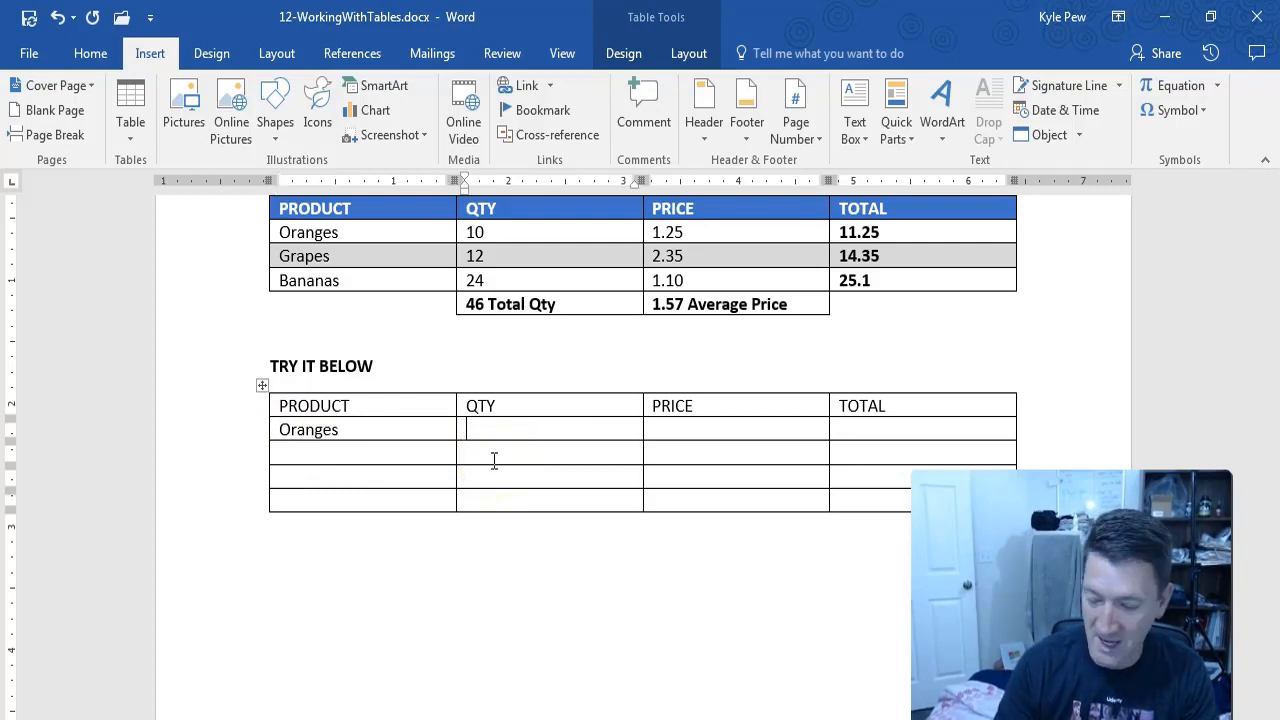
pyautogui.write('10')
pyautogui.press('Tab')
pyautogui.write('1')
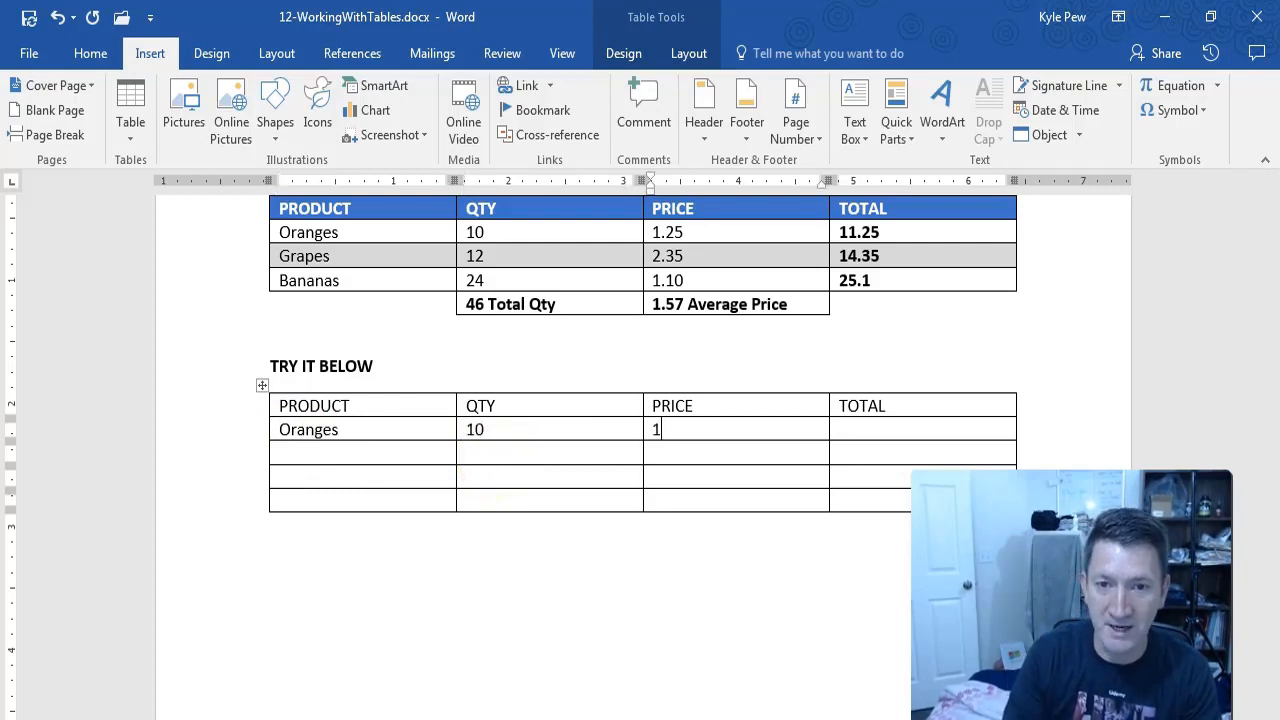
pyautogui.write('.25')
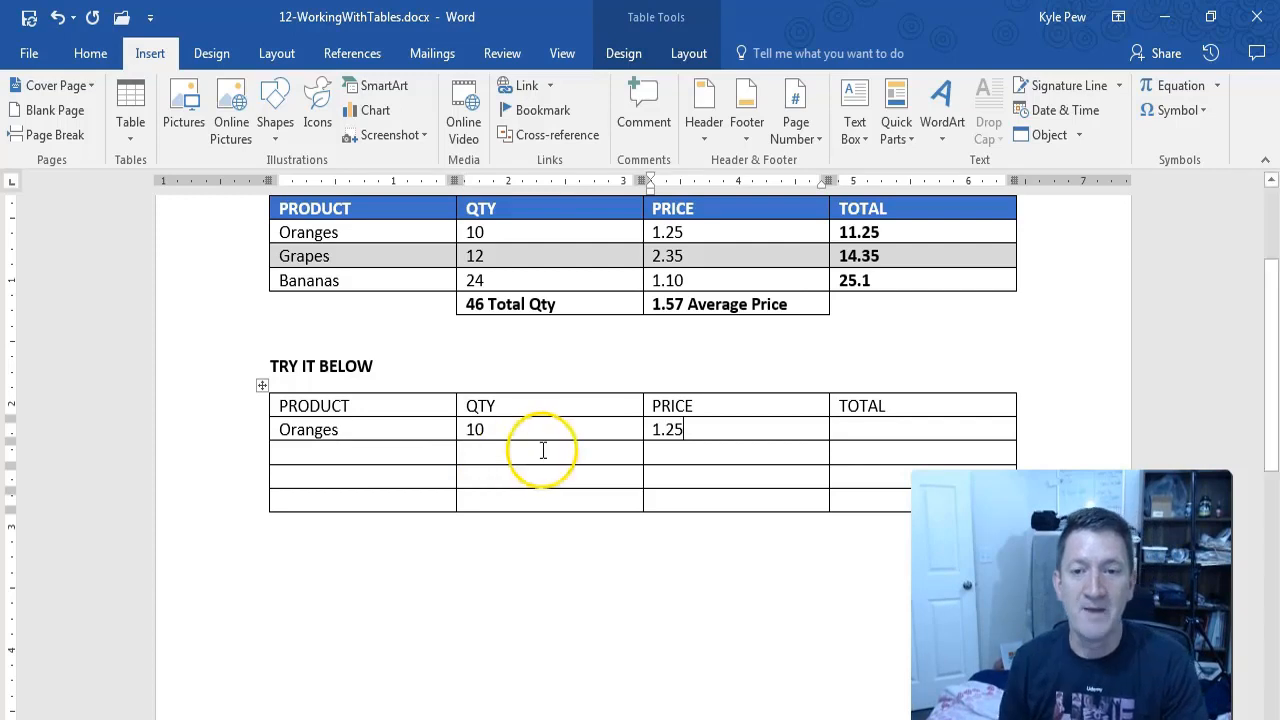
pyautogui.click(877, 427)
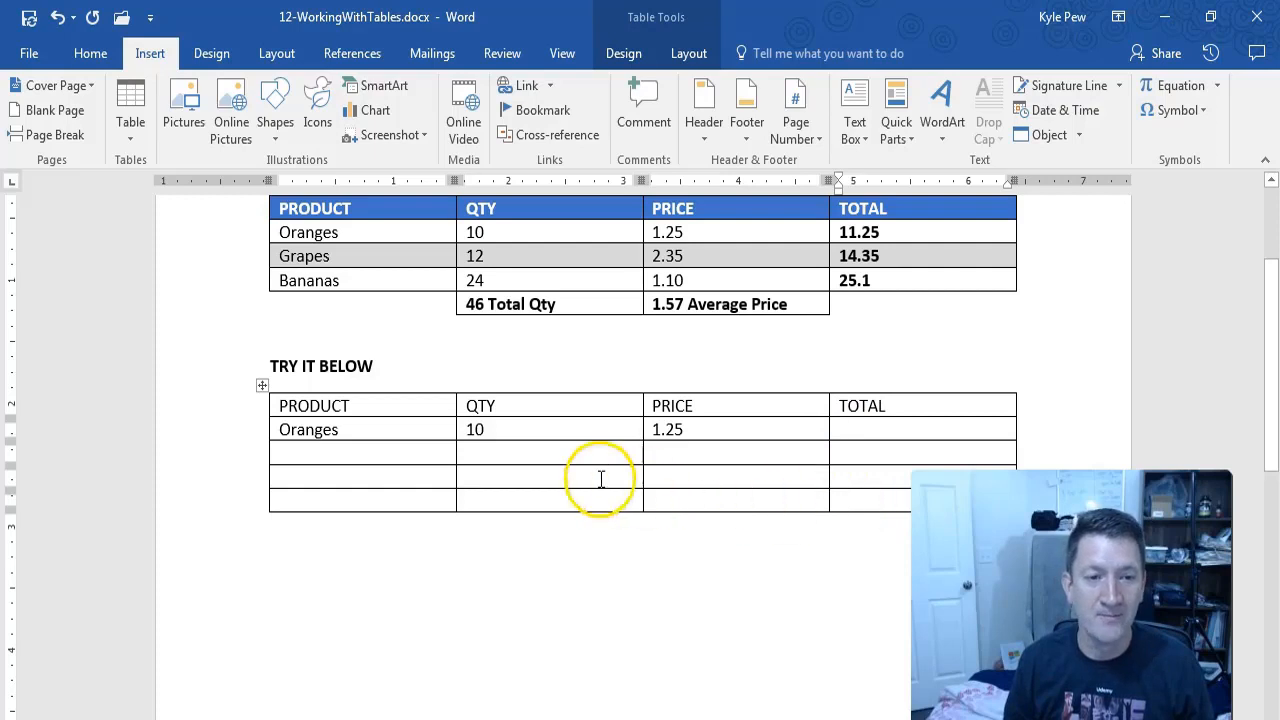
# - Fill the third row with product Grapes, quantity 12 and price 2.35
pyautogui.click(311, 453)
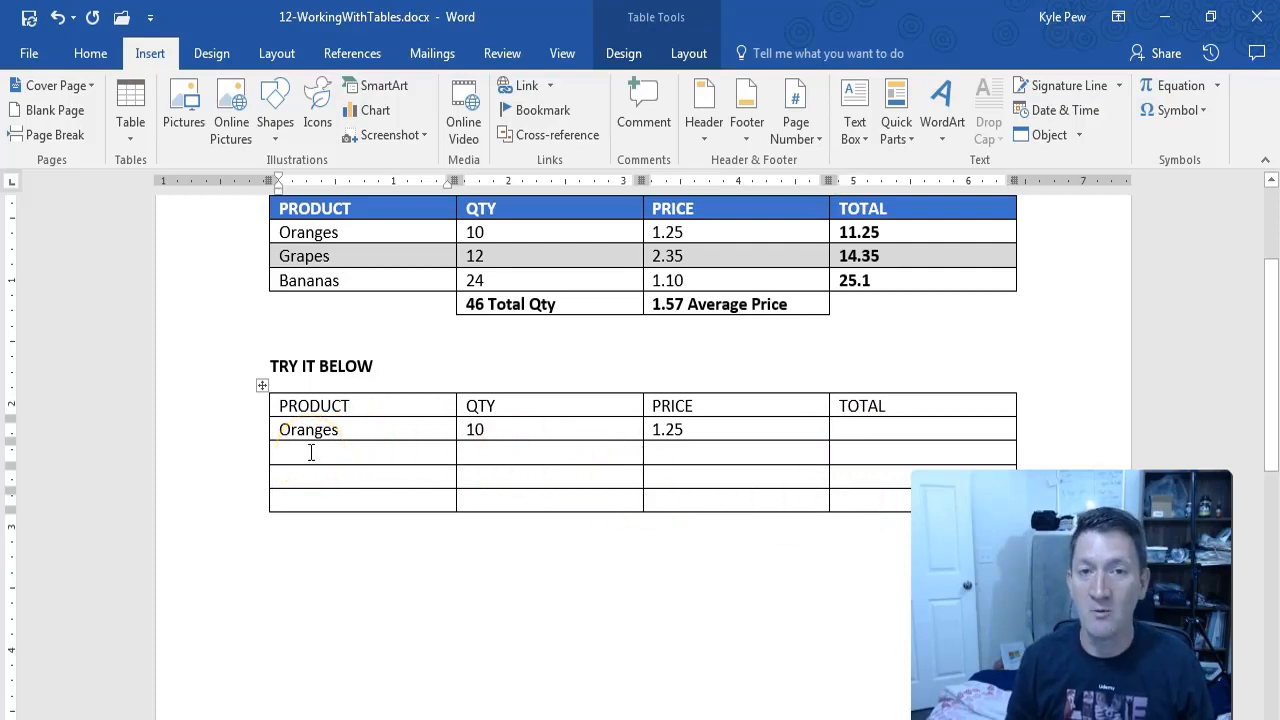
pyautogui.write('Grapes')
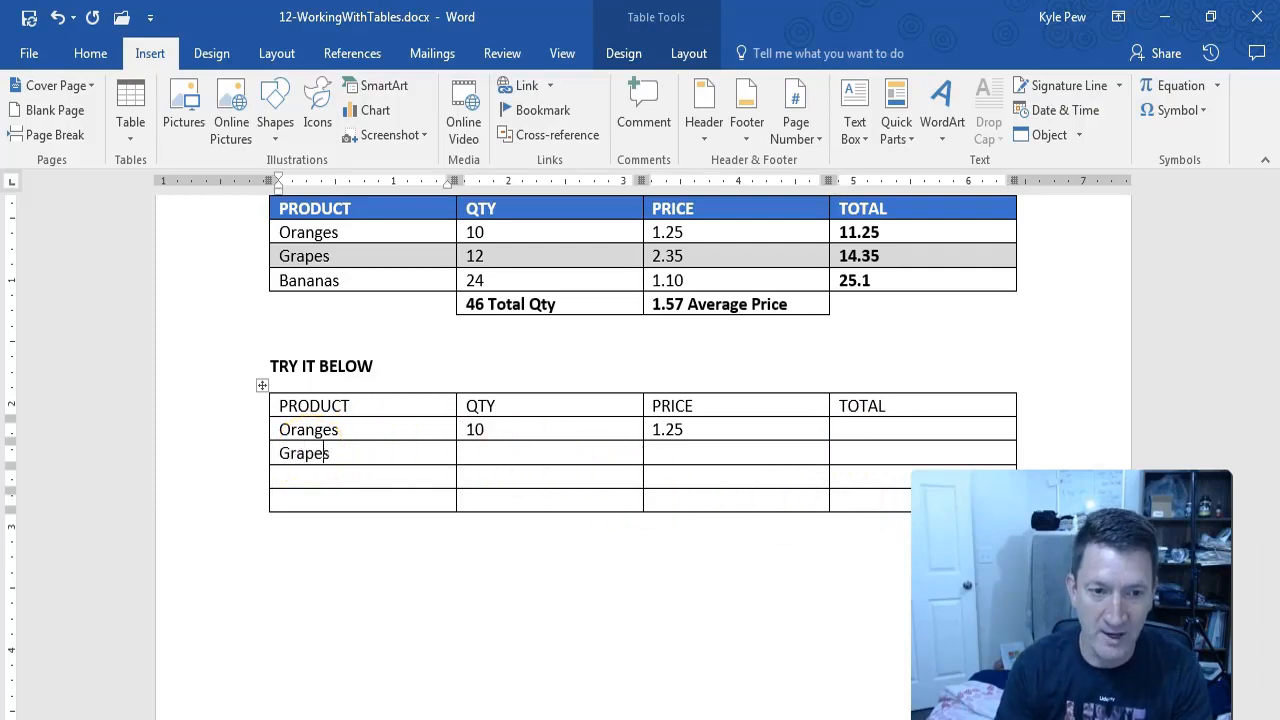
pyautogui.press('Tab')
pyautogui.write('12')
pyautogui.press('Tab')
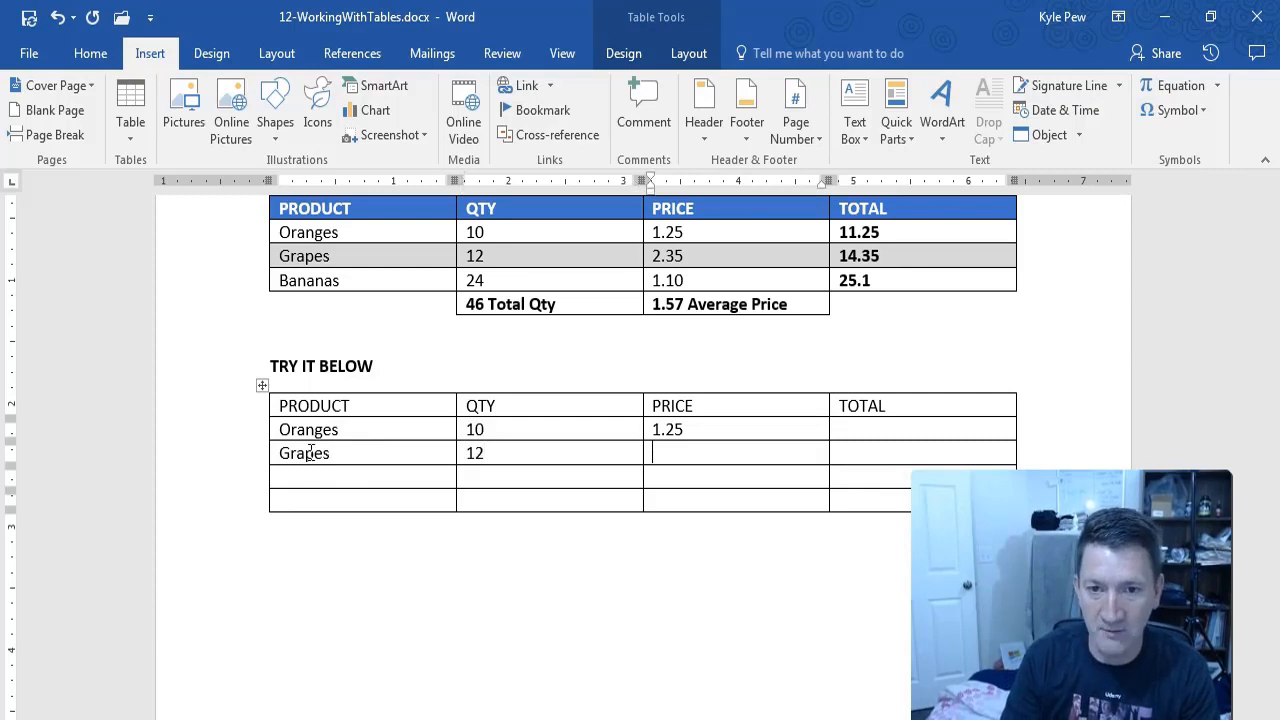
pyautogui.write('2.35')
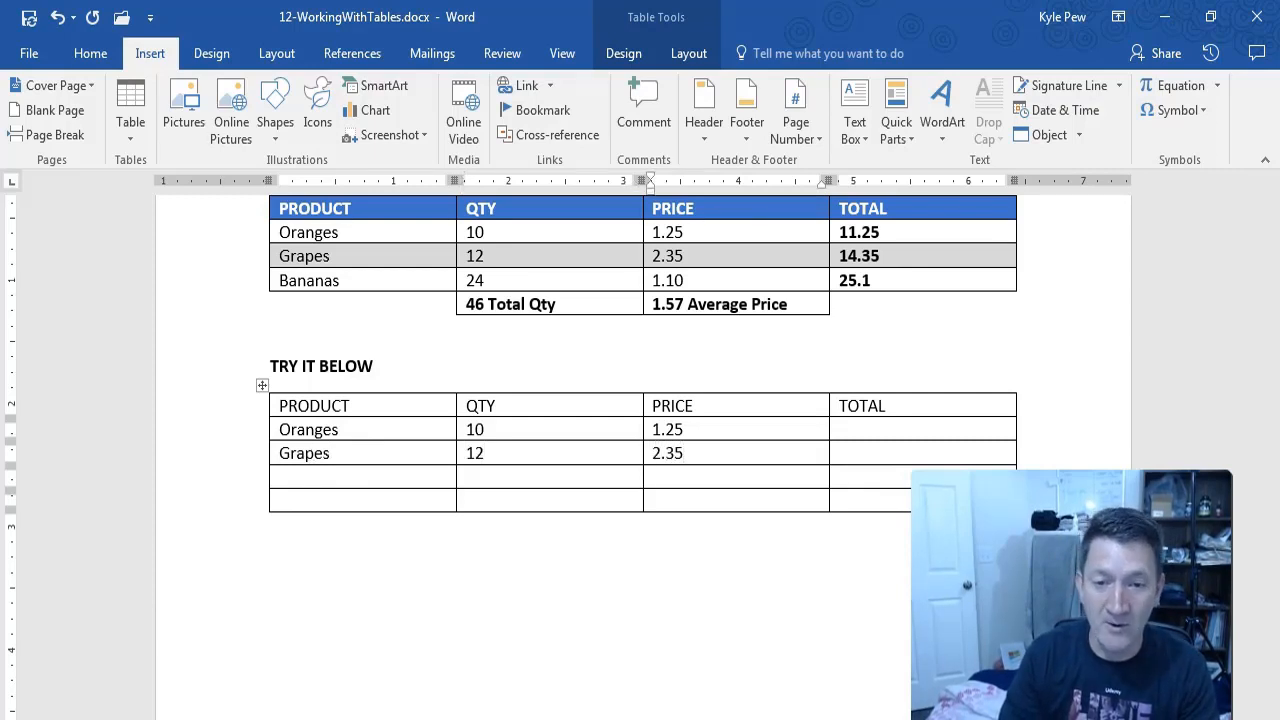
# - Fill the fourth row with product Bananas, quantity 24 and price 1.10
pyautogui.press('Left')
pyautogui.press('Left')
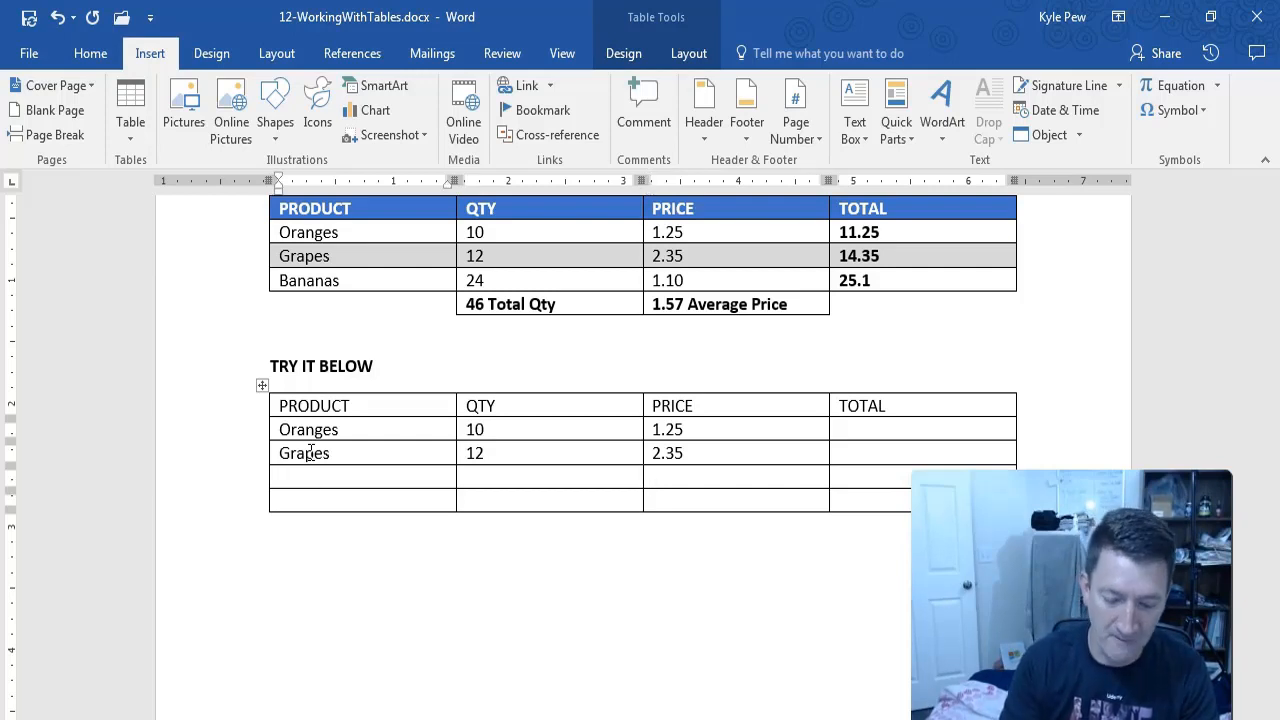
pyautogui.write('Banana')
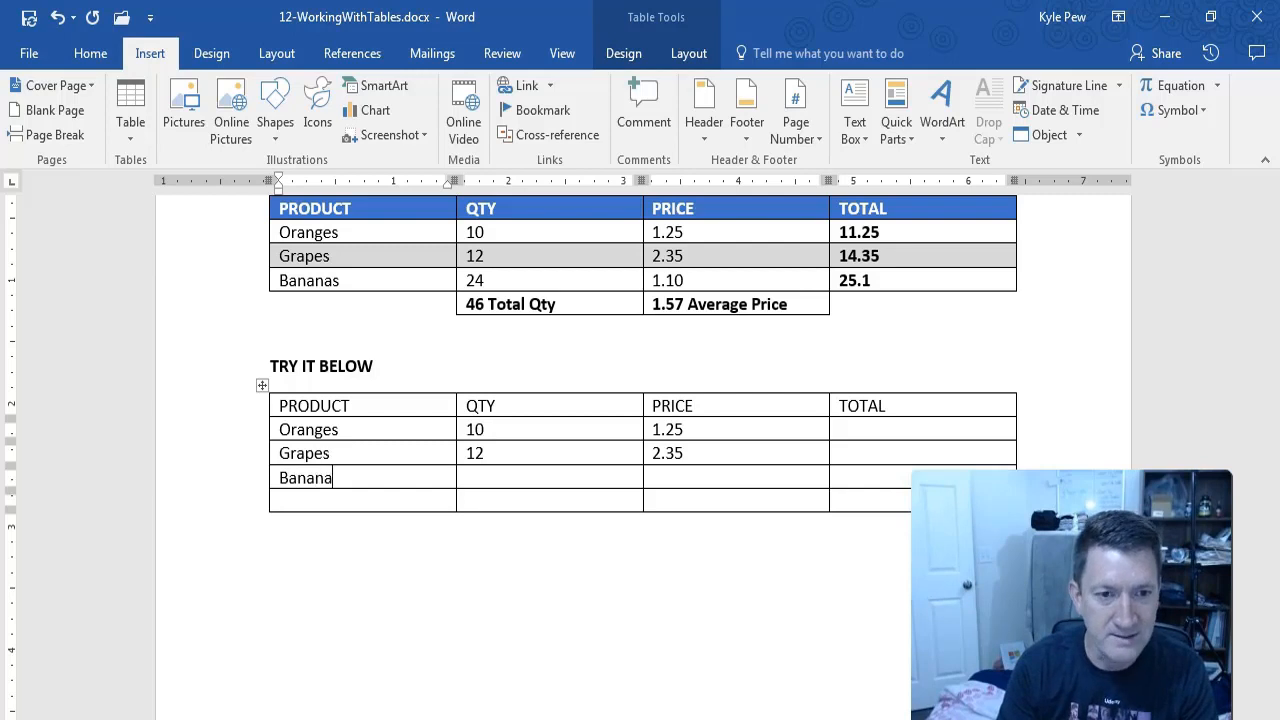
pyautogui.write('s')
pyautogui.press('Tab')
pyautogui.write('24')
pyautogui.press('Tab')
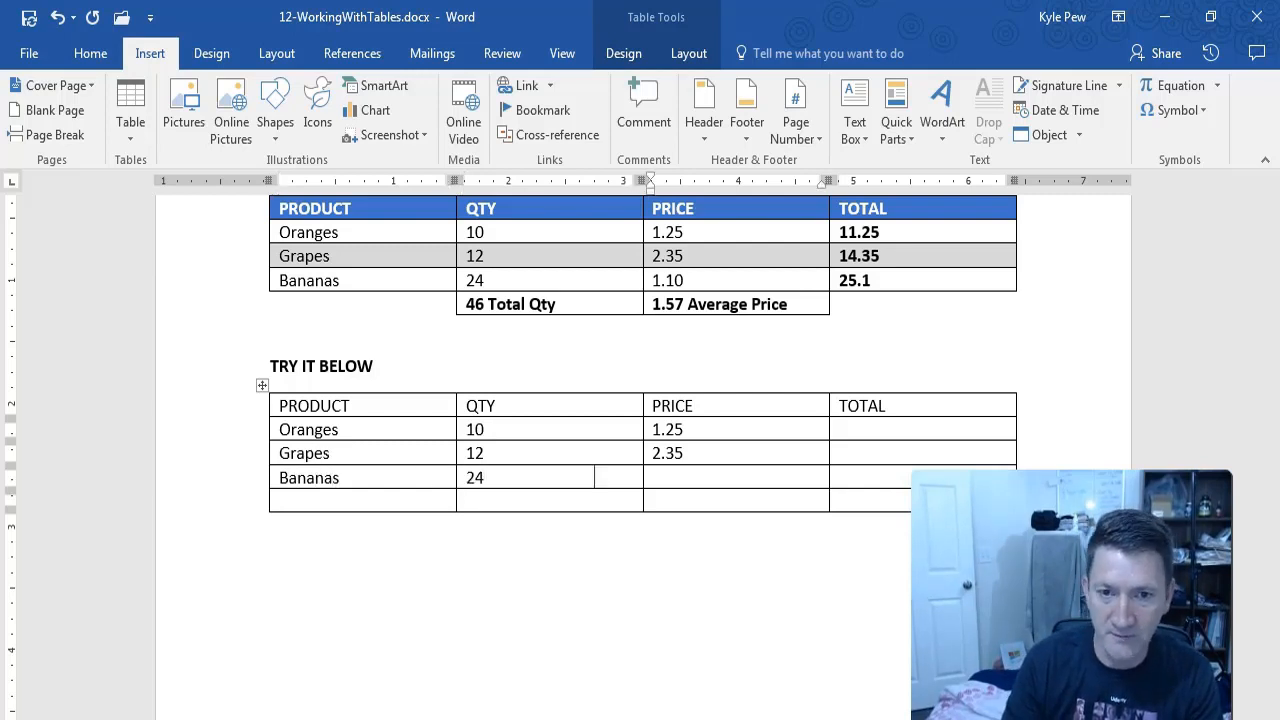
pyautogui.write('1.10')
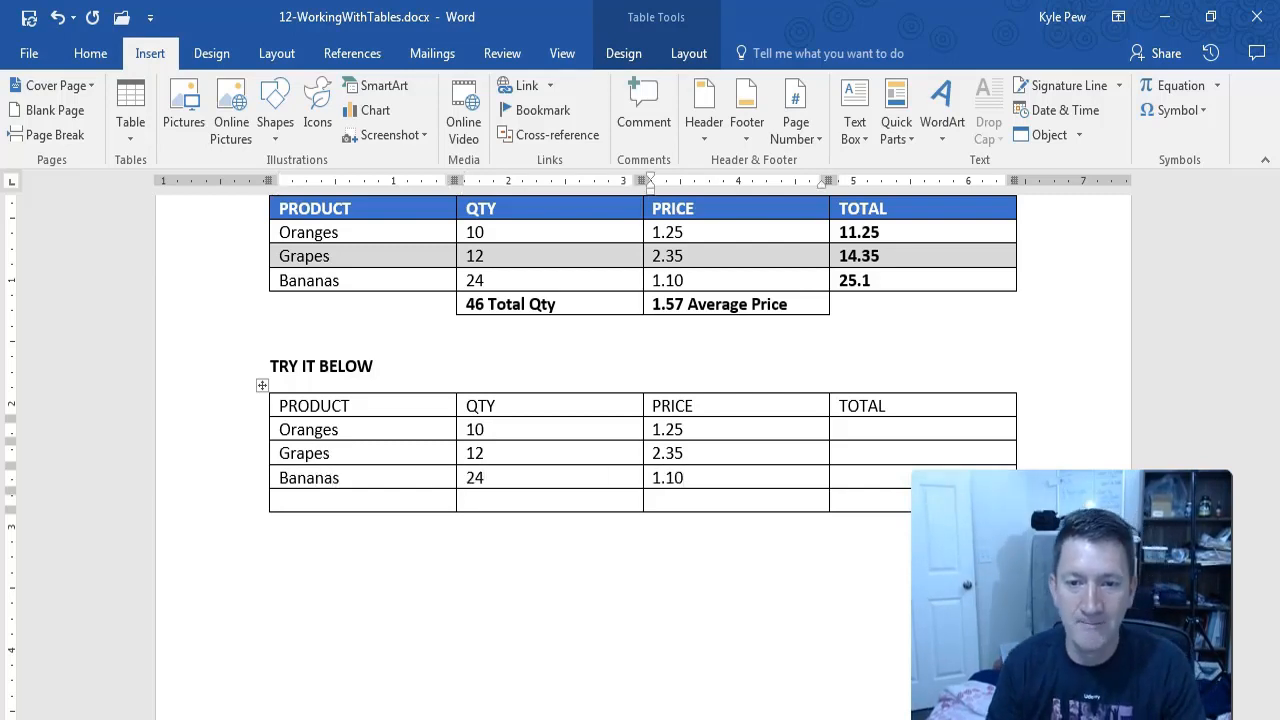
pyautogui.press('Tab')
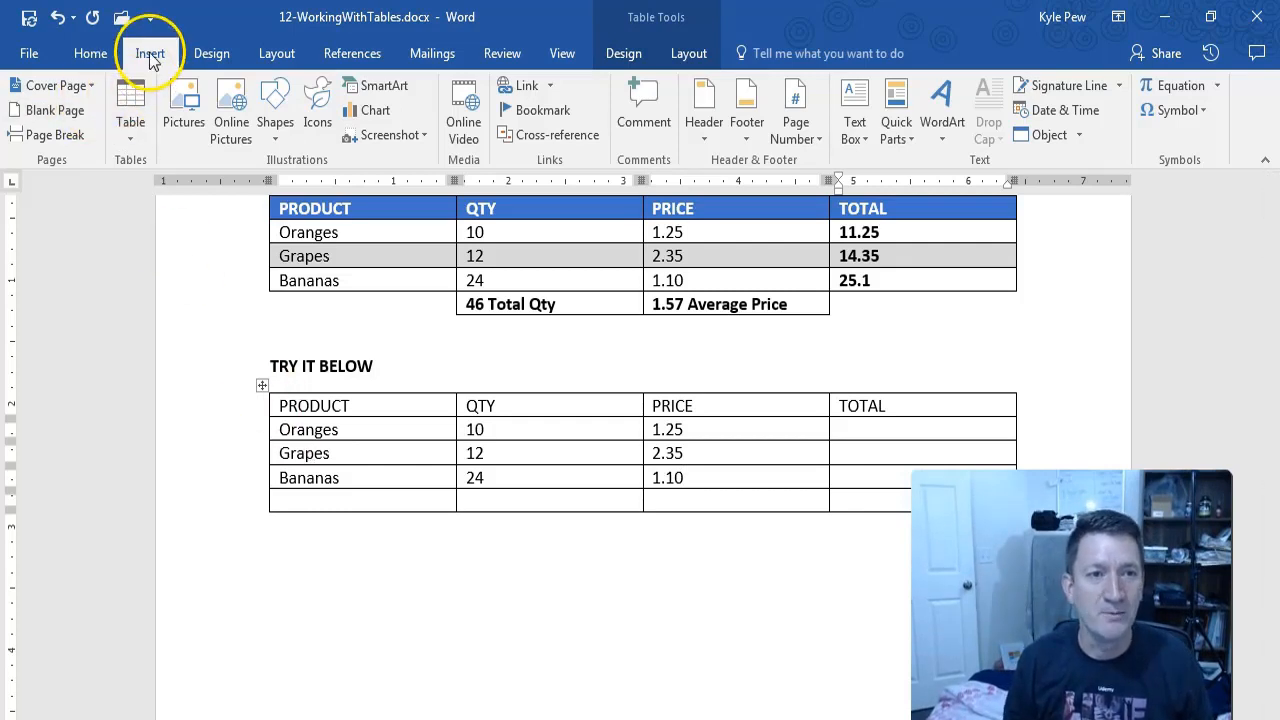
pyautogui.click(128, 130)
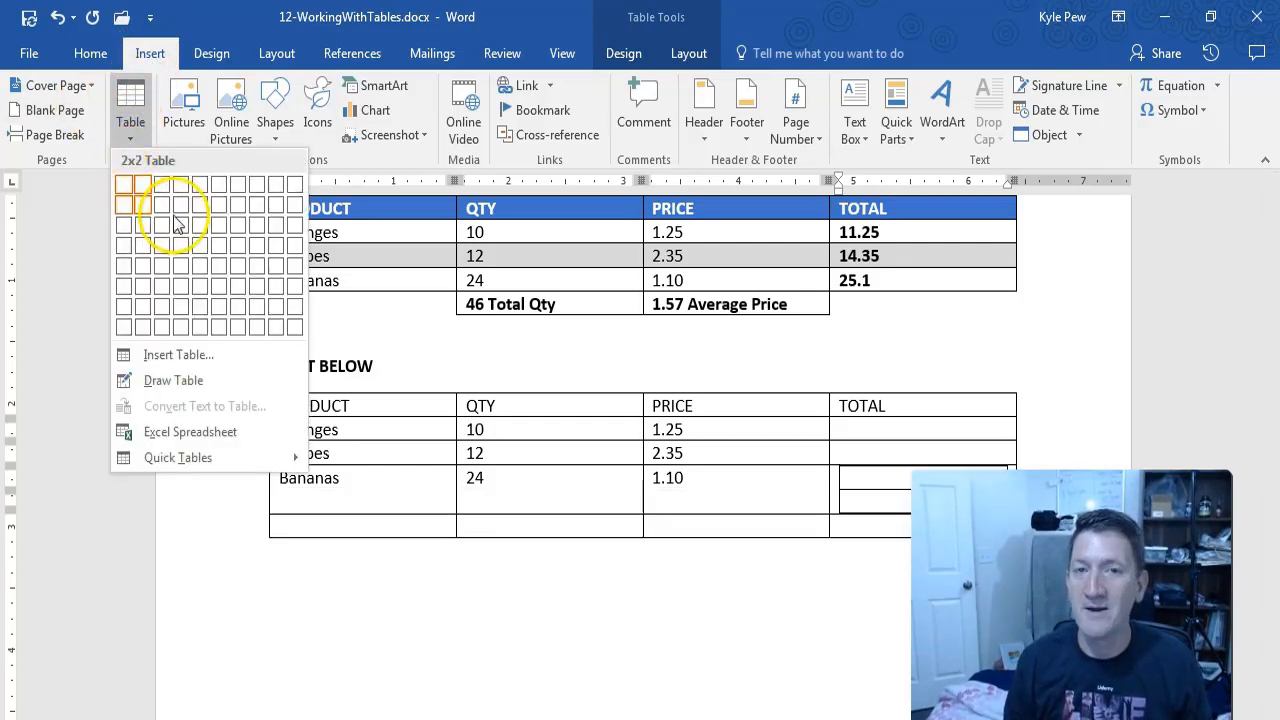
pyautogui.click(128, 112)
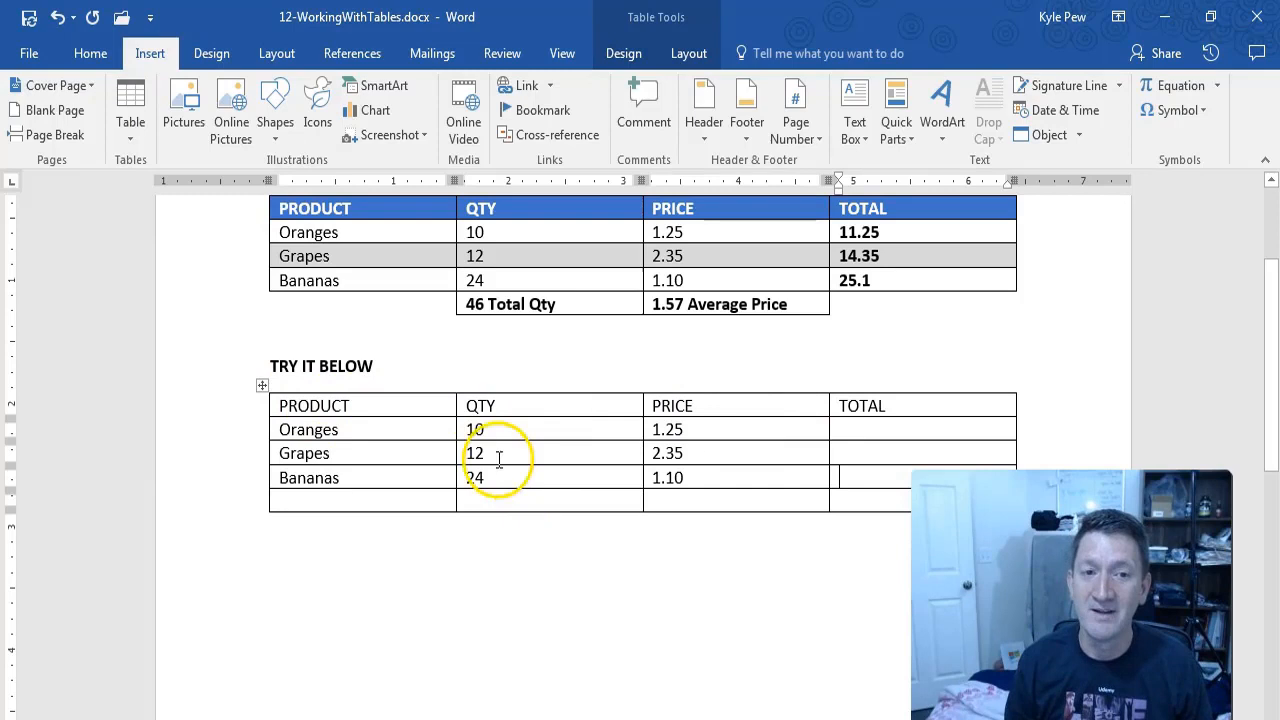
pyautogui.click(366, 407)
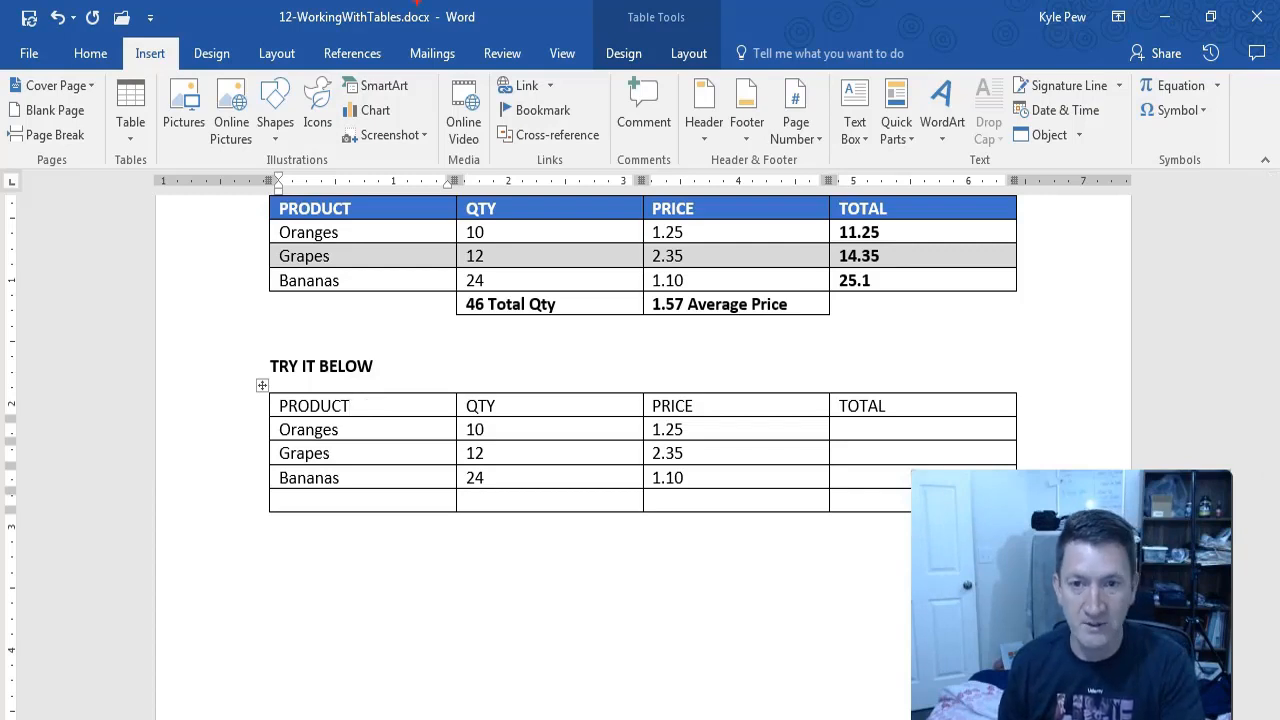
pyautogui.moveTo(858, 218)
pyautogui.mouseDown()
pyautogui.moveTo(893, 266)
pyautogui.moveTo(825, 304)
pyautogui.mouseUp()
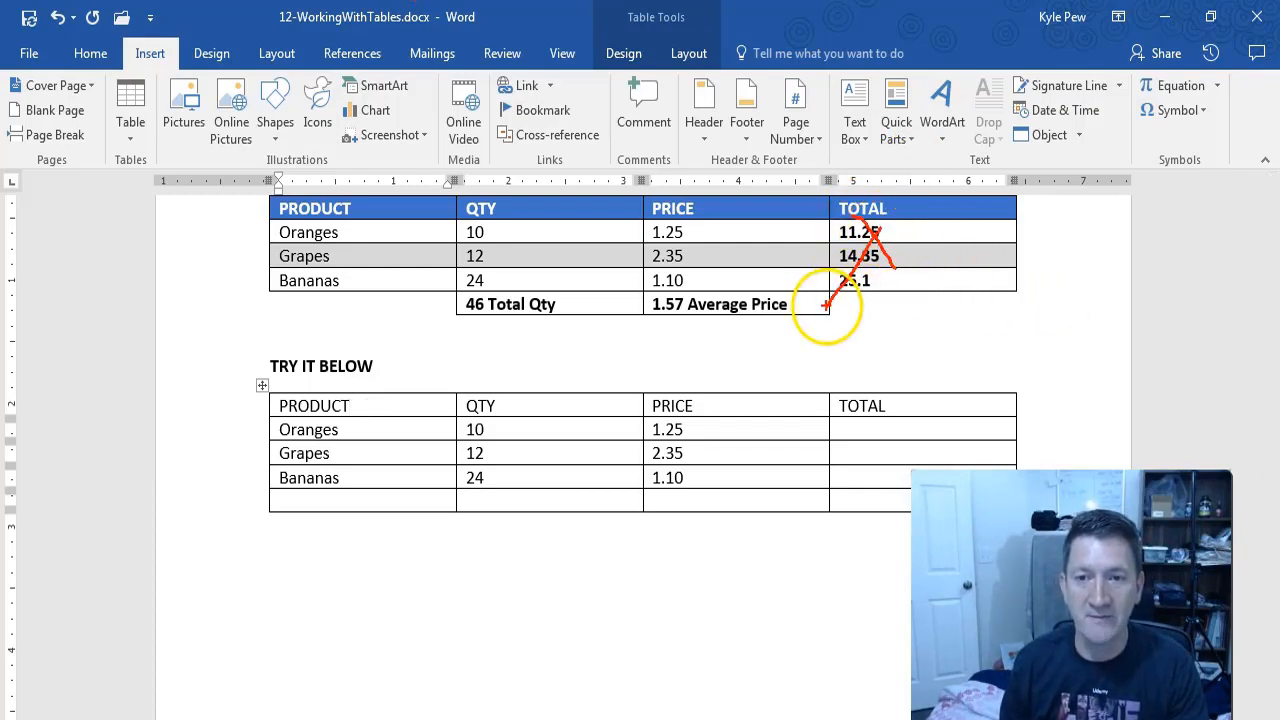
pyautogui.moveTo(650, 302); pyautogui.dragTo(837, 307)
pyautogui.moveTo(453, 305); pyautogui.dragTo(637, 308)
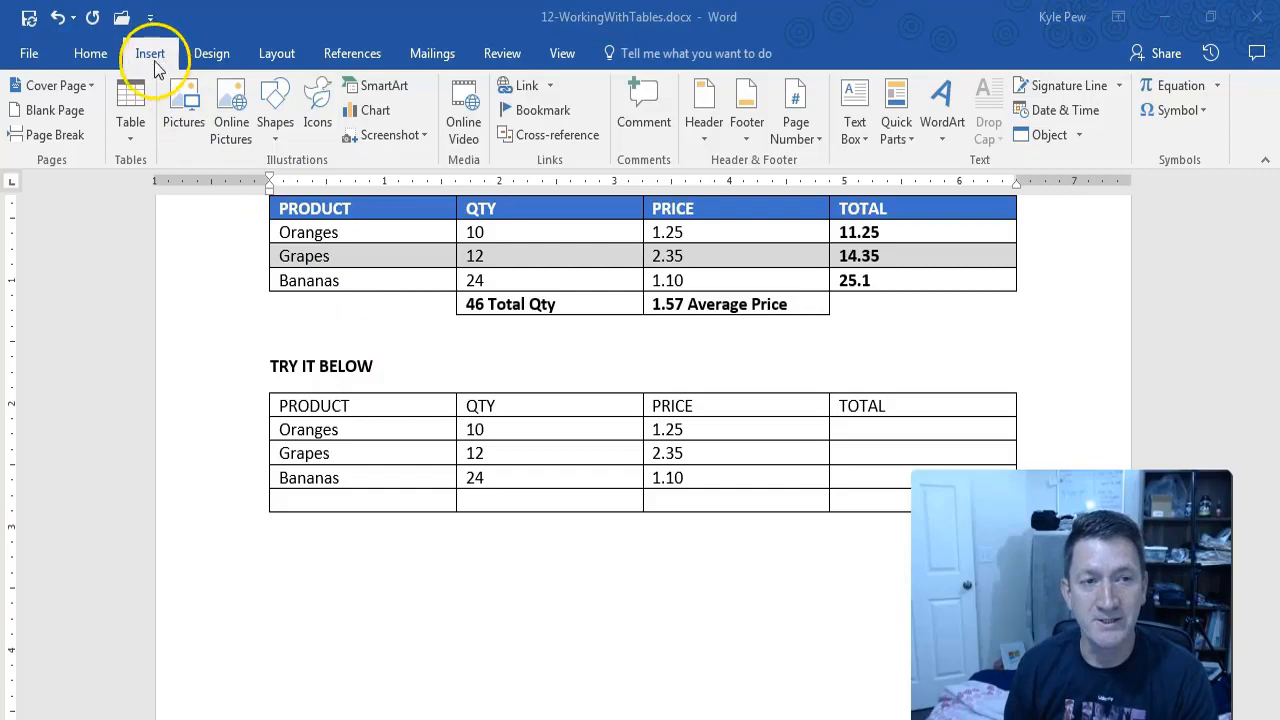
pyautogui.click(130, 128)
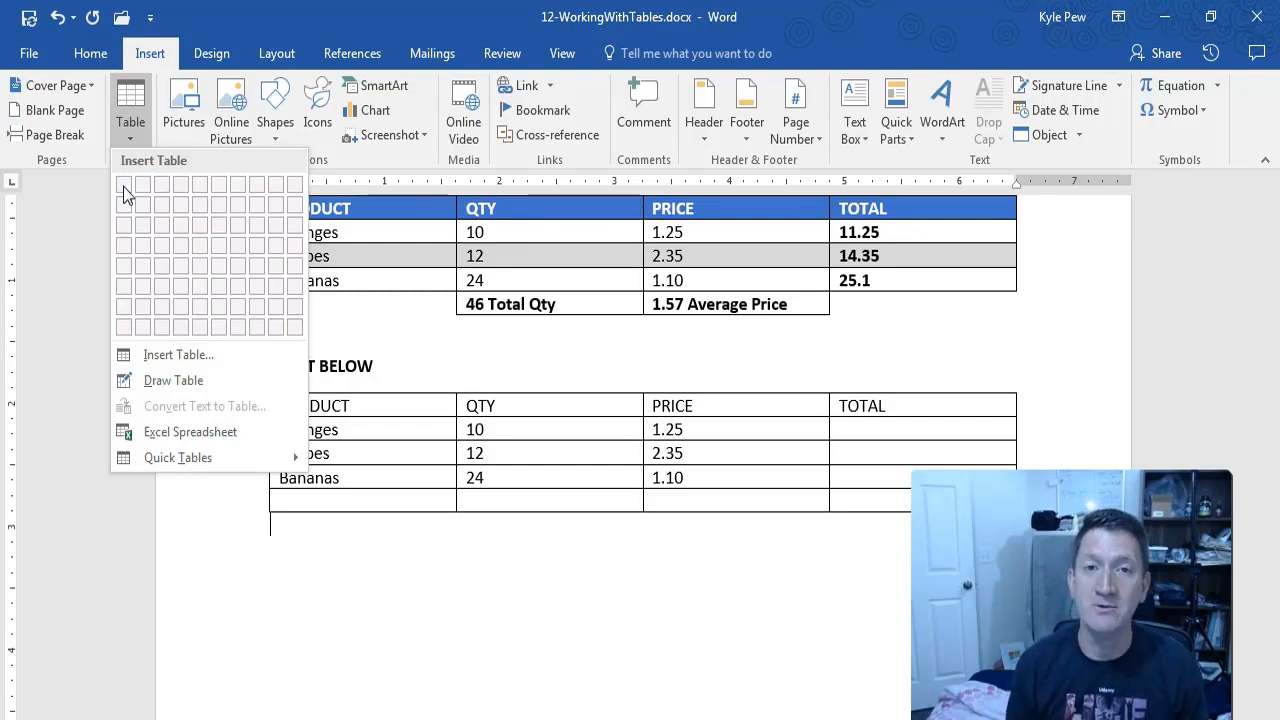
pyautogui.click(378, 413)
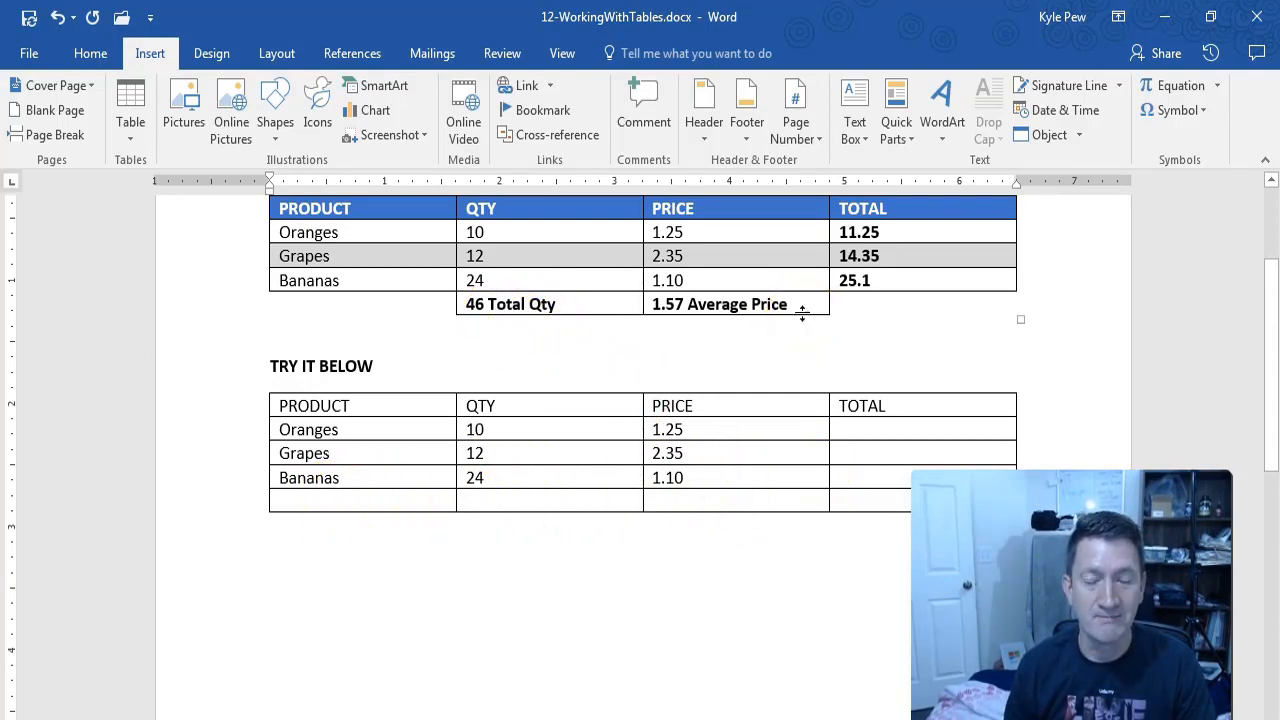
pyautogui.moveTo(250, 470)
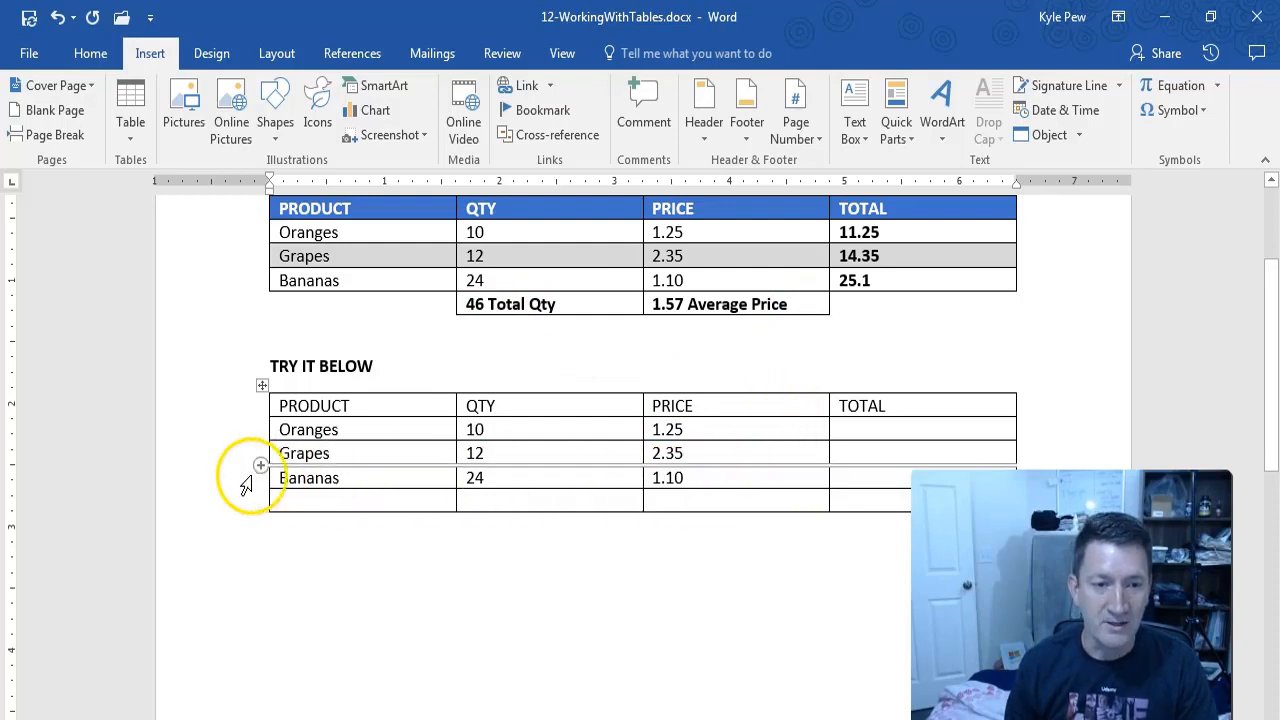
# - Insert a new row directly below the Bananas row in the table under TRY IT BELOW
pyautogui.click(390, 478)
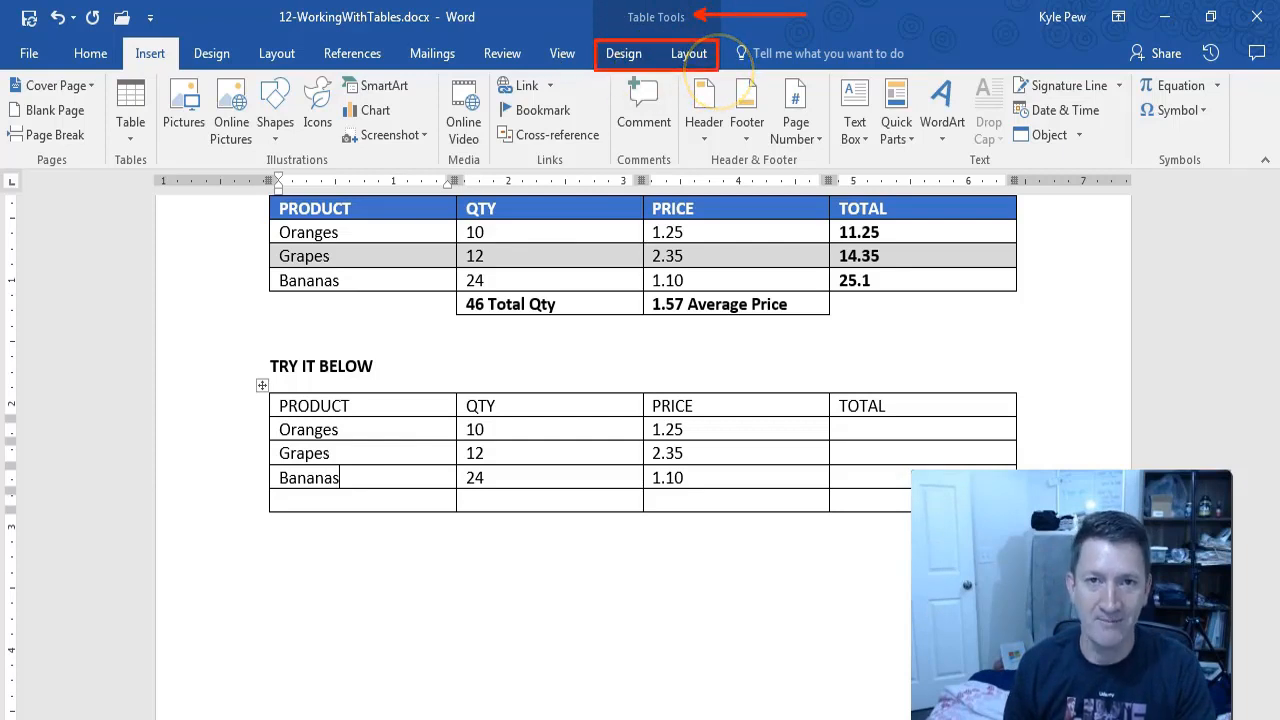
pyautogui.click(636, 52)
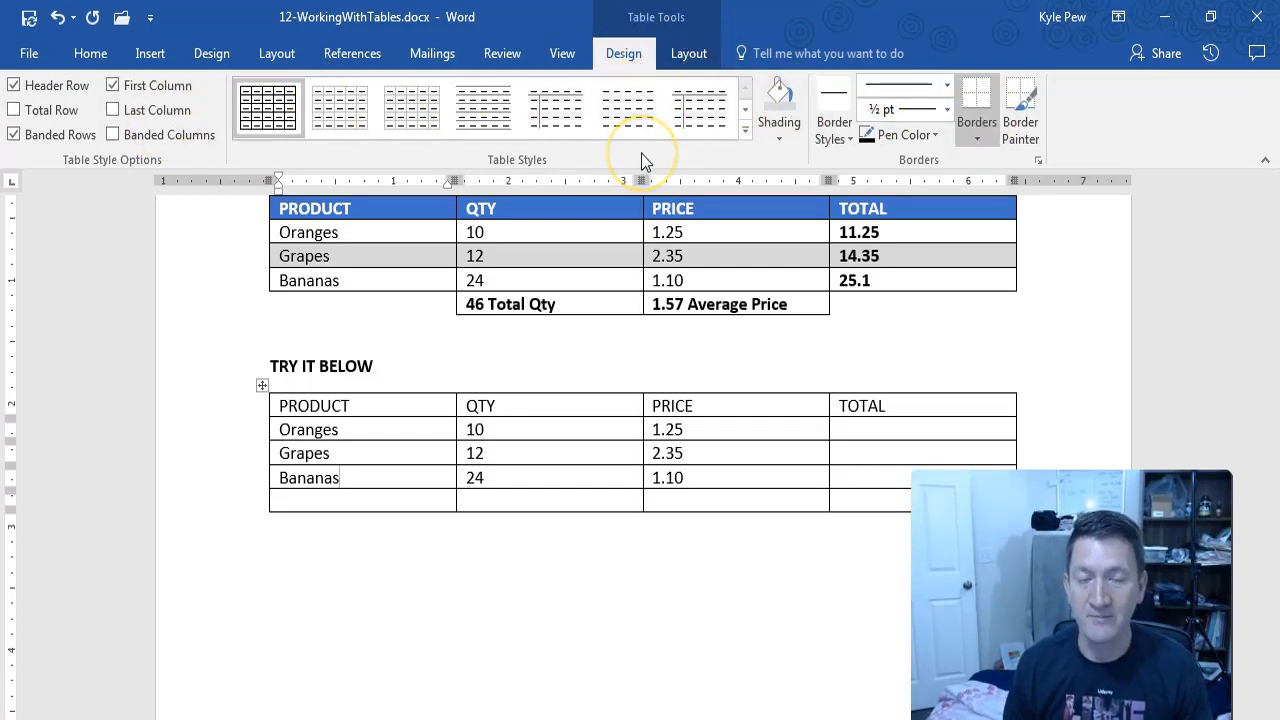
pyautogui.click(686, 58)
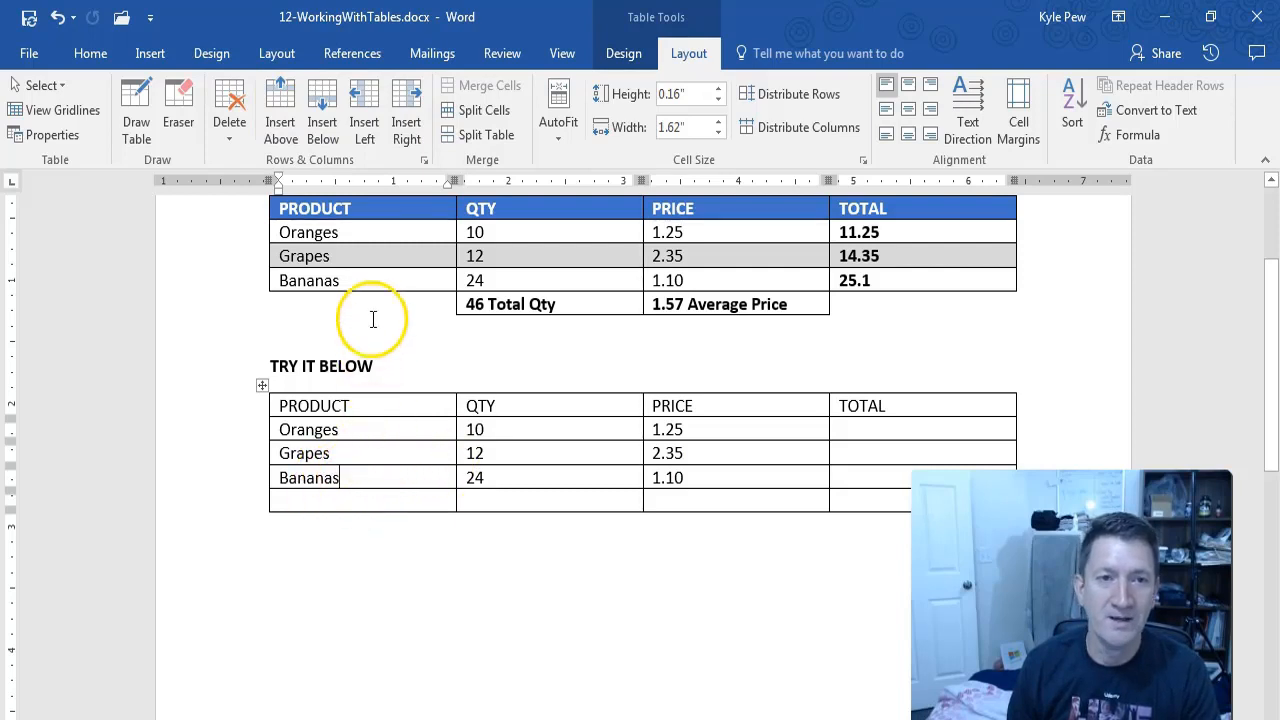
pyautogui.click(325, 132)
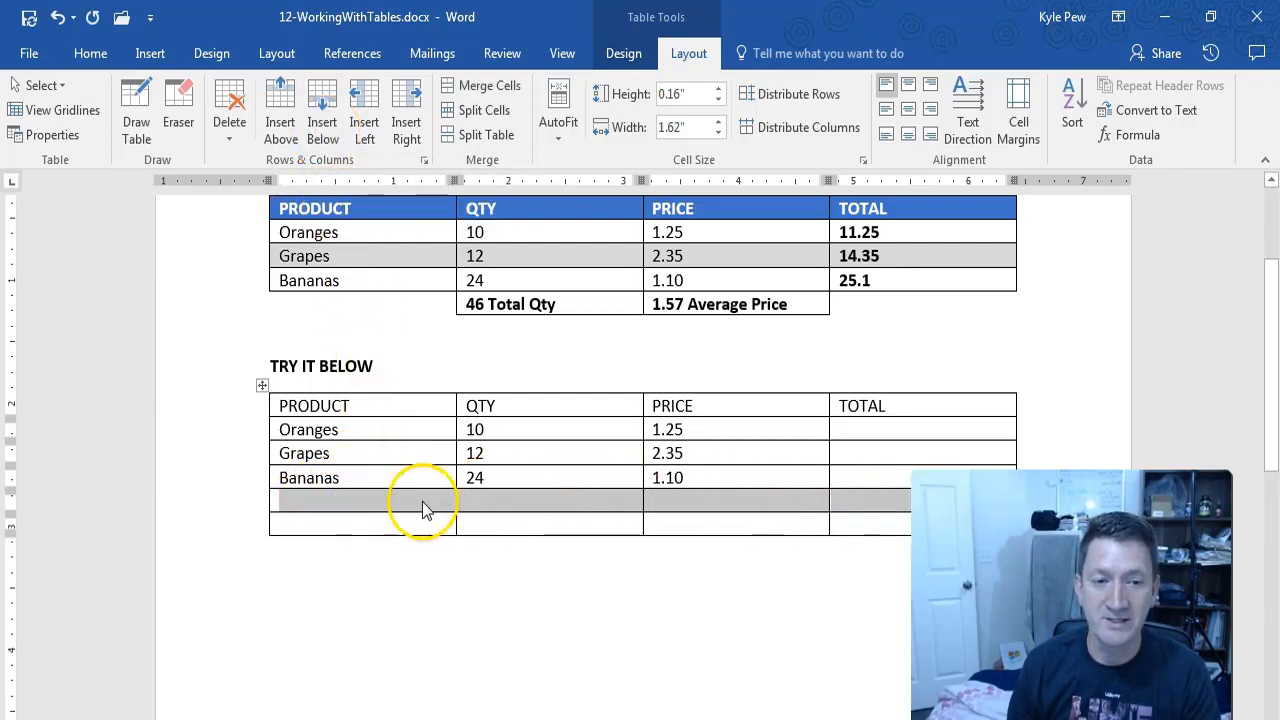
# - Fill the new row below Bananas with product Apples, quantity 33 and price 2.25
pyautogui.click(299, 501)
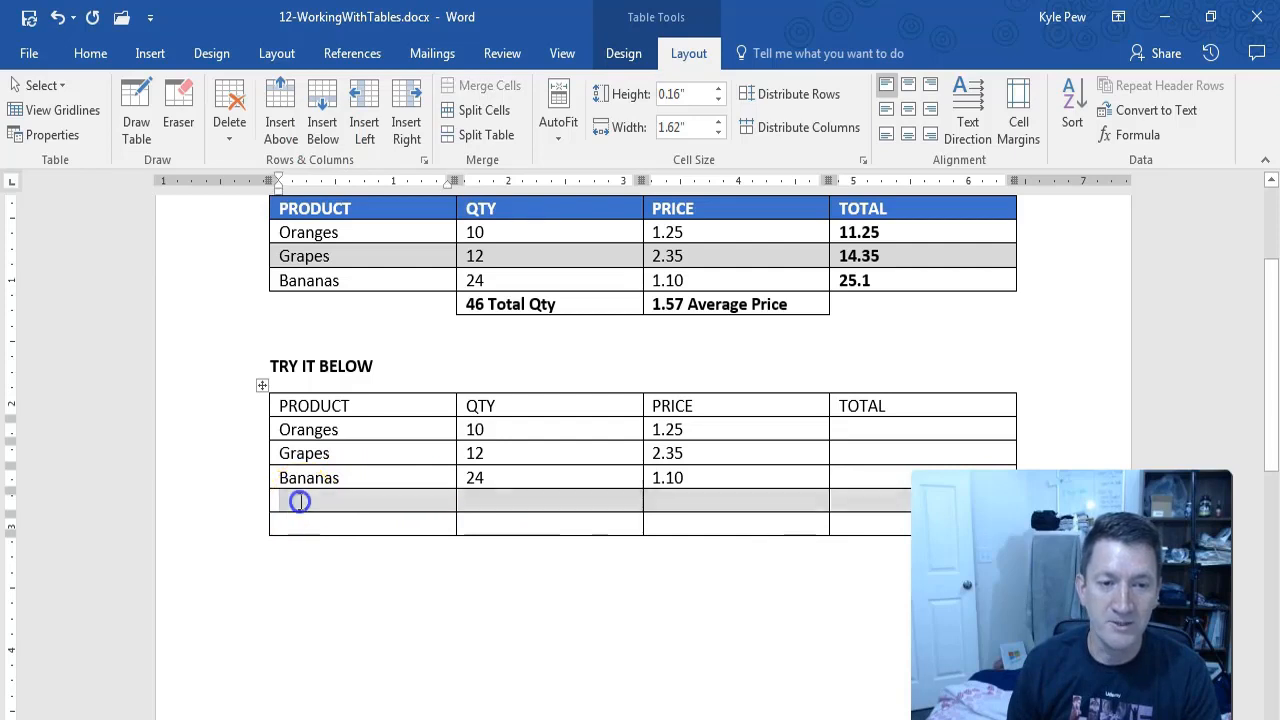
pyautogui.write('Apple')
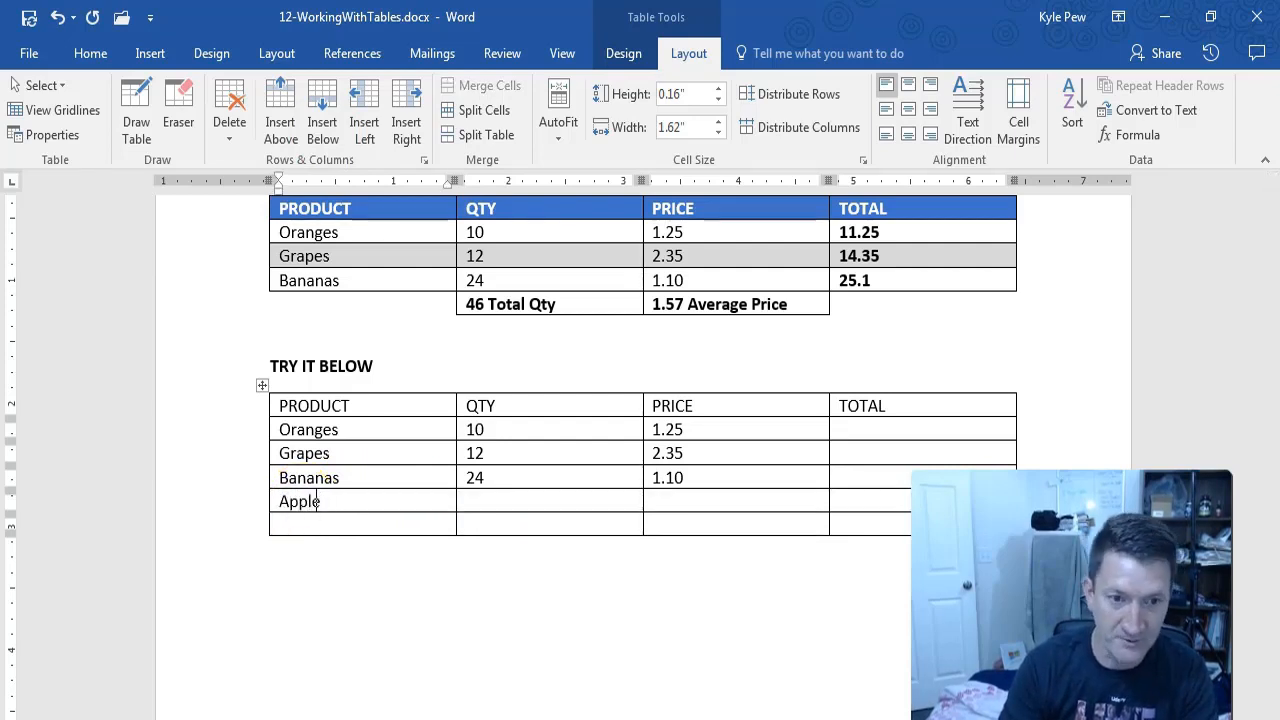
pyautogui.write('s')
pyautogui.press('Tab')
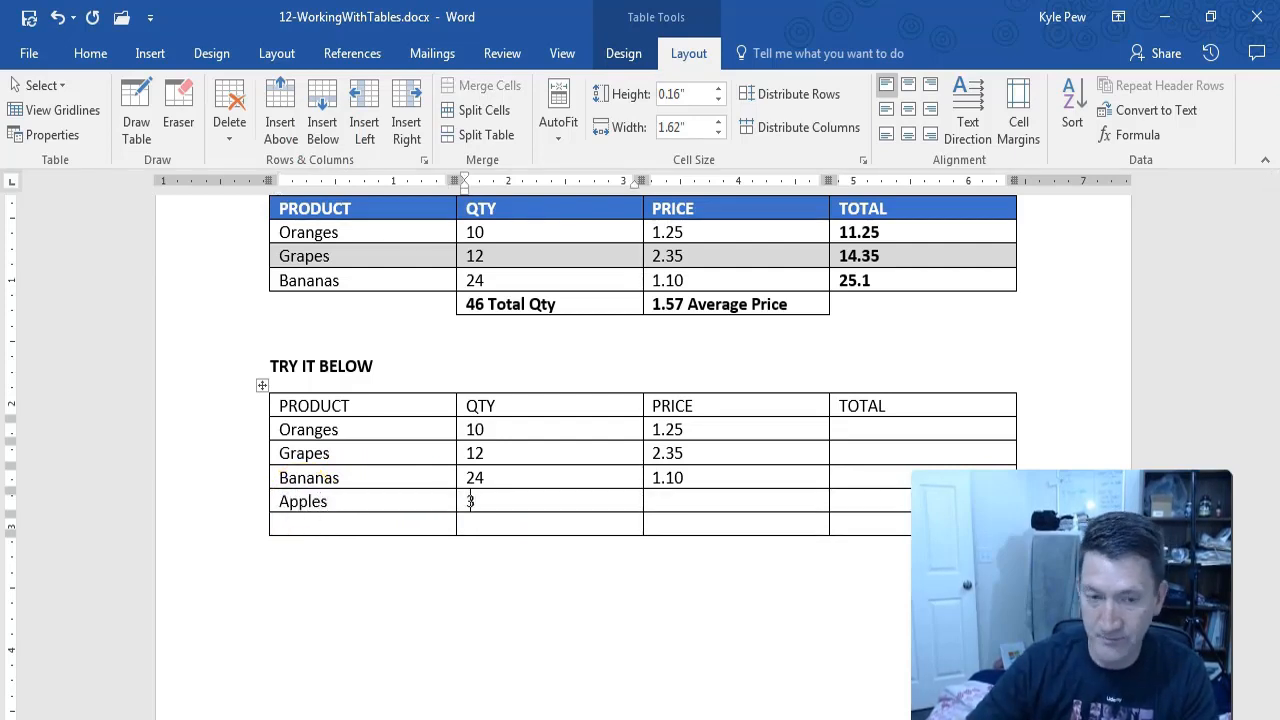
pyautogui.press('Tab')
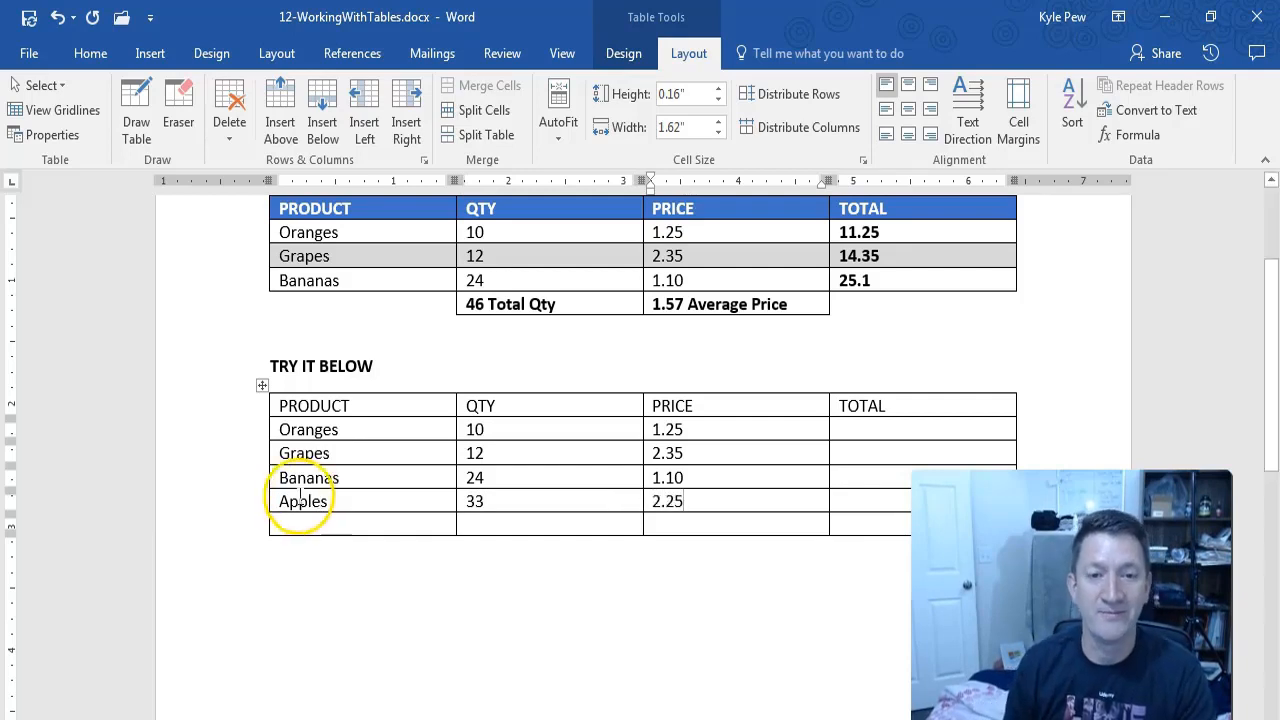
# - Insert an empty row above the Apples row, then delete that empty row again
pyautogui.click(365, 497)
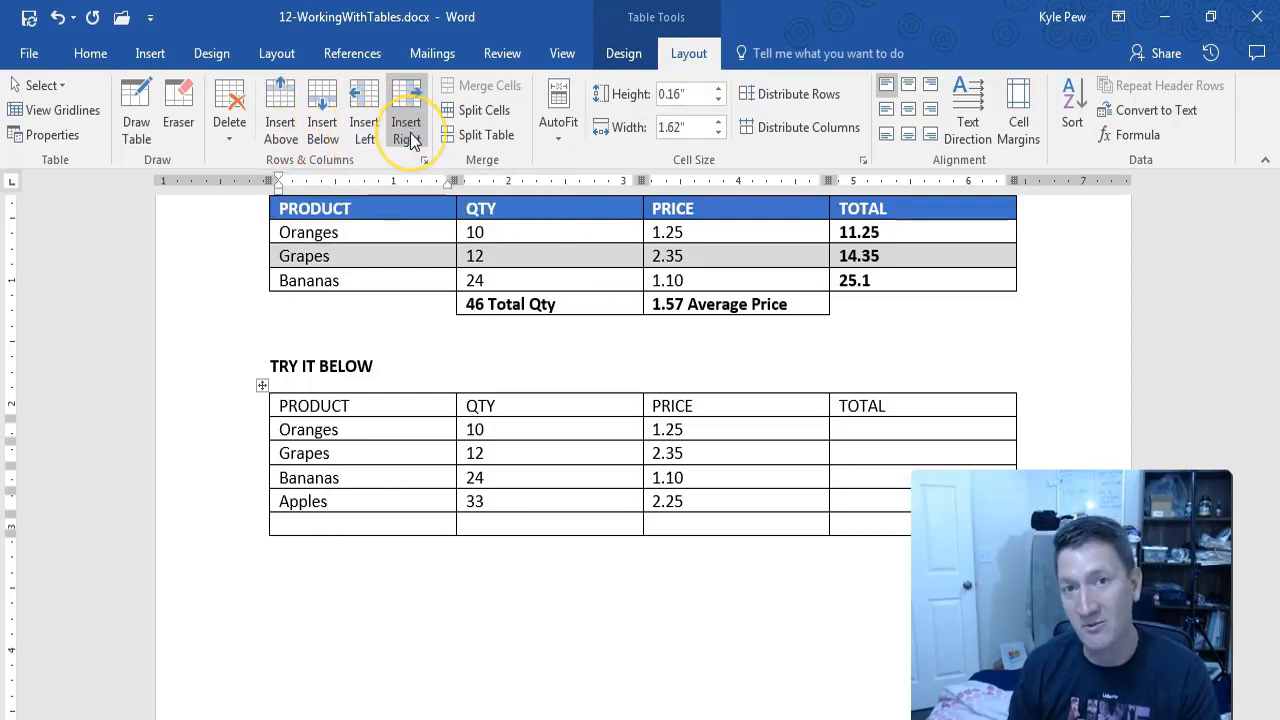
pyautogui.click(280, 125)
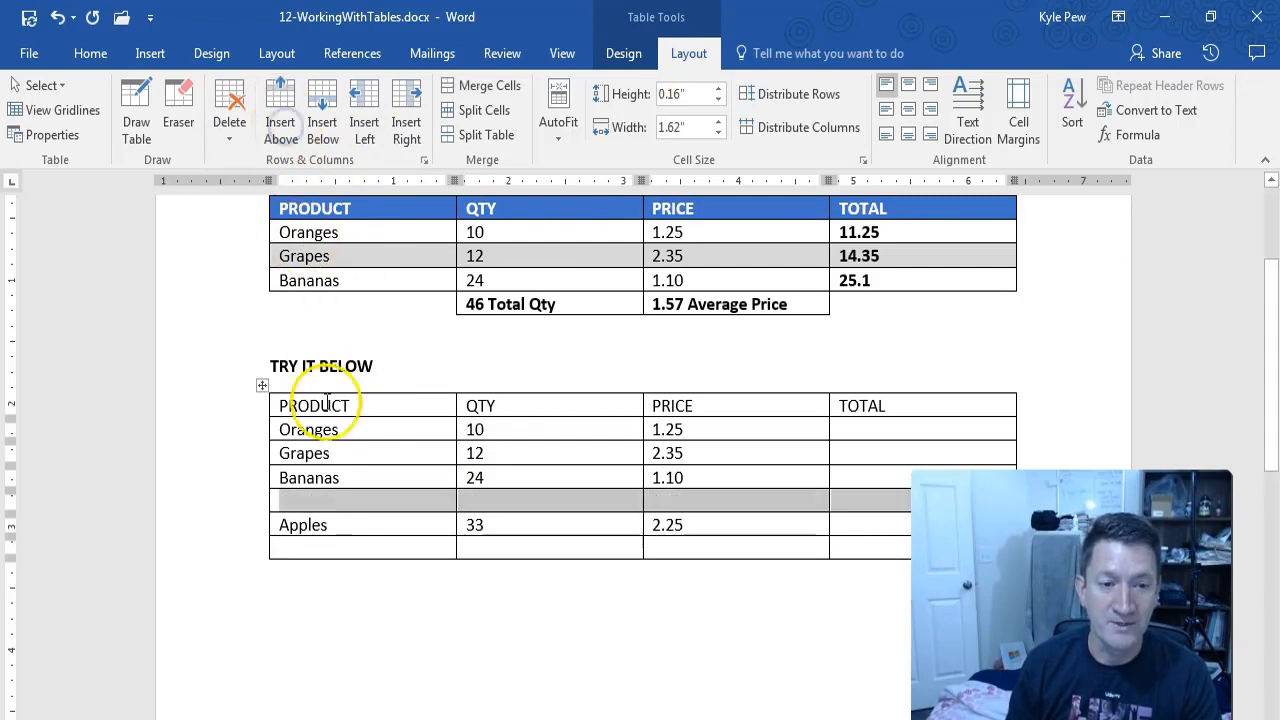
pyautogui.click(325, 501)
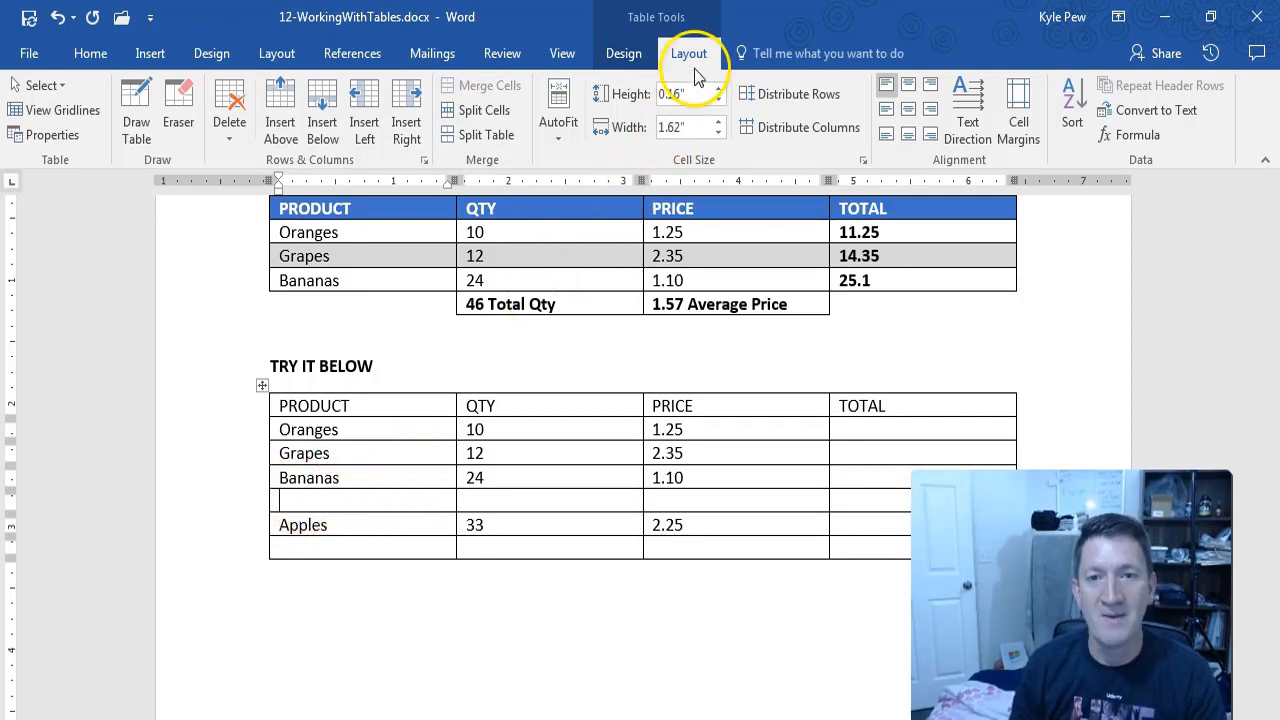
pyautogui.click(238, 146)
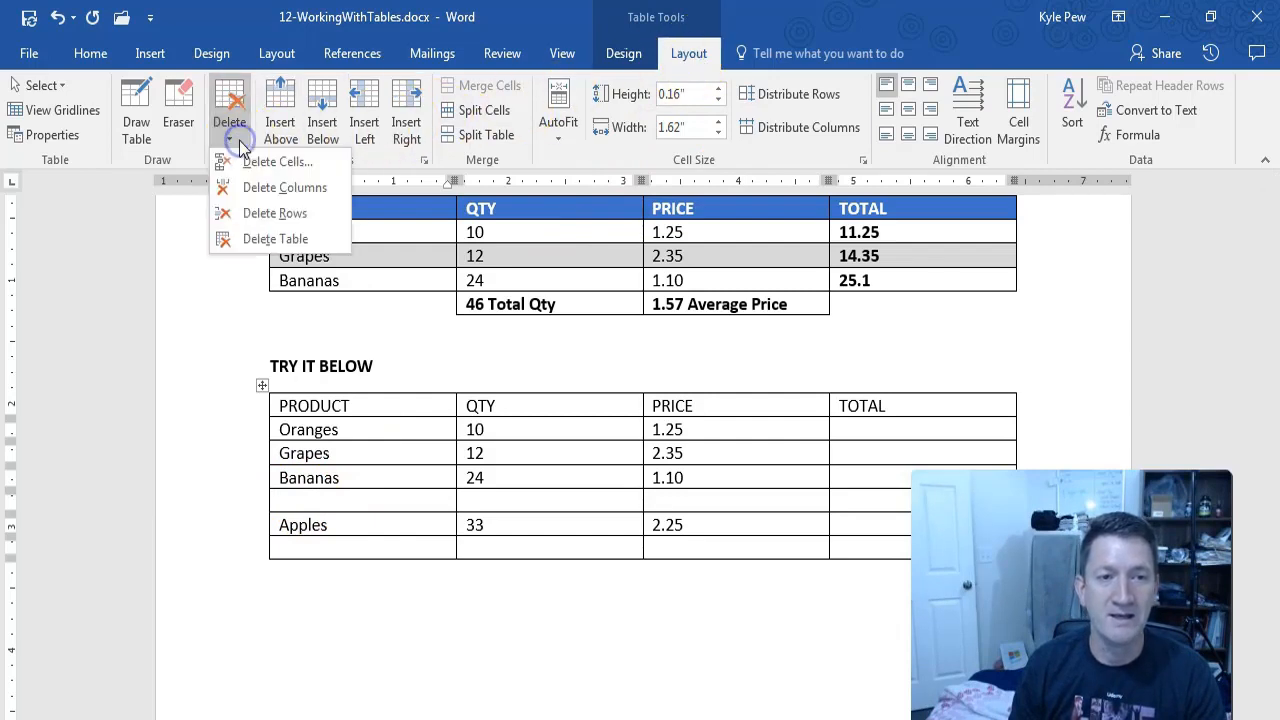
pyautogui.click(268, 214)
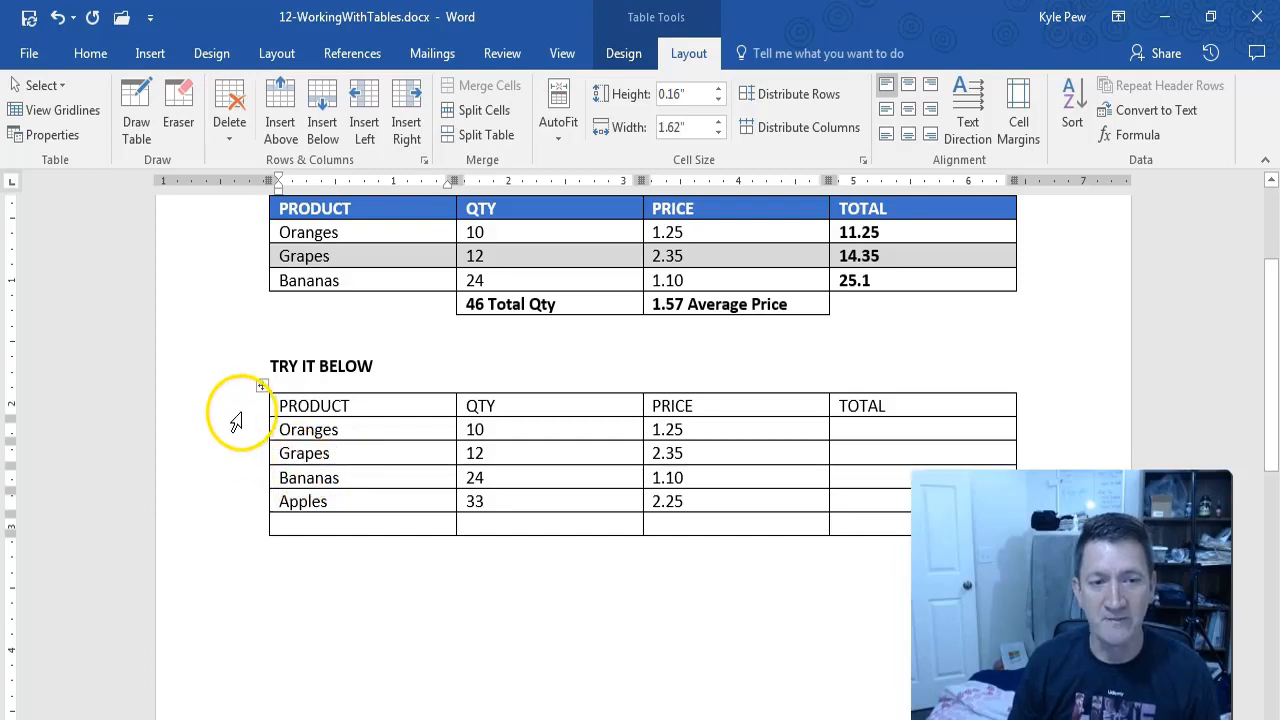
pyautogui.moveTo(240, 520)
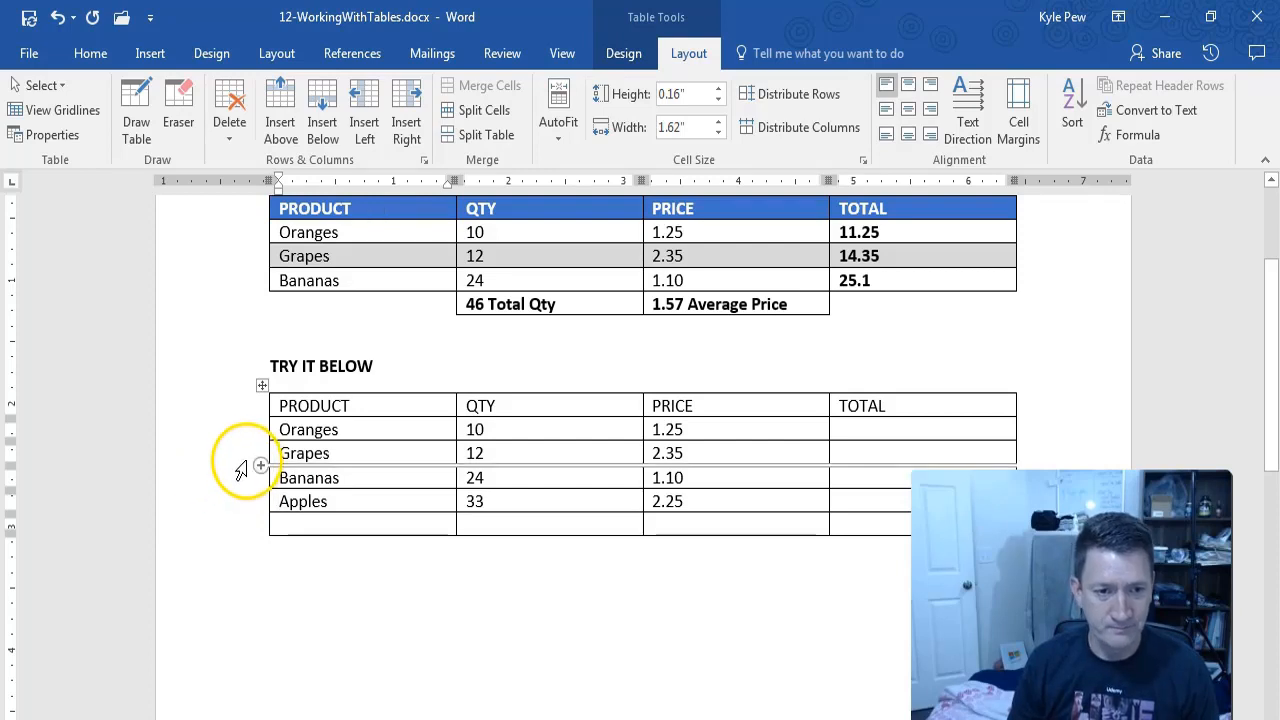
pyautogui.moveTo(245, 458)
pyautogui.mouseDown()
pyautogui.moveTo(244, 480)
pyautogui.moveTo(247, 470)
pyautogui.mouseUp()
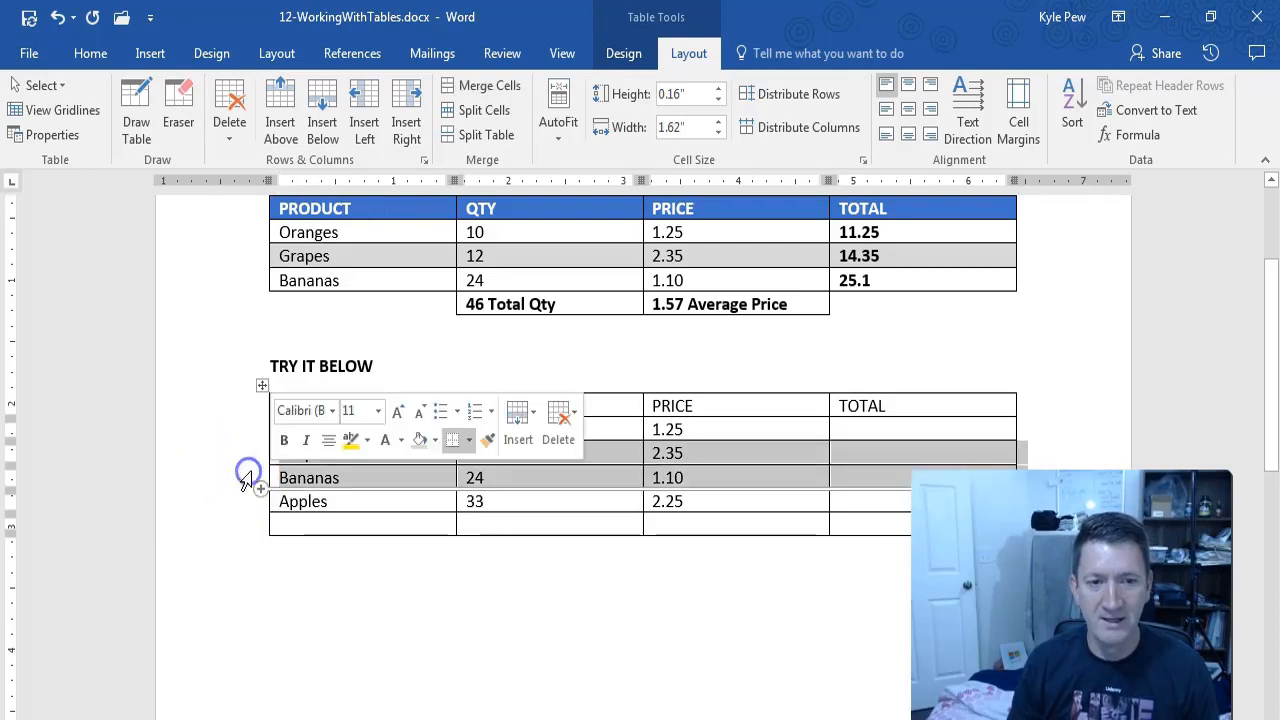
pyautogui.click(222, 130)
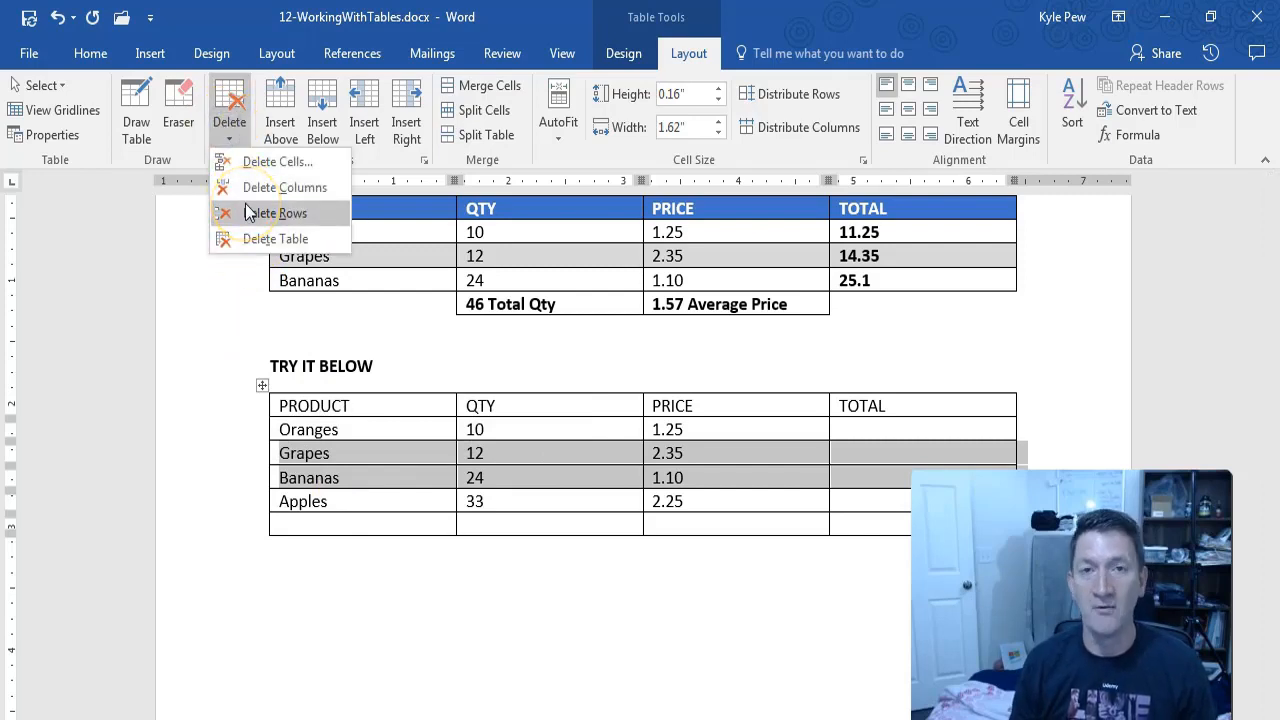
pyautogui.click(466, 366)
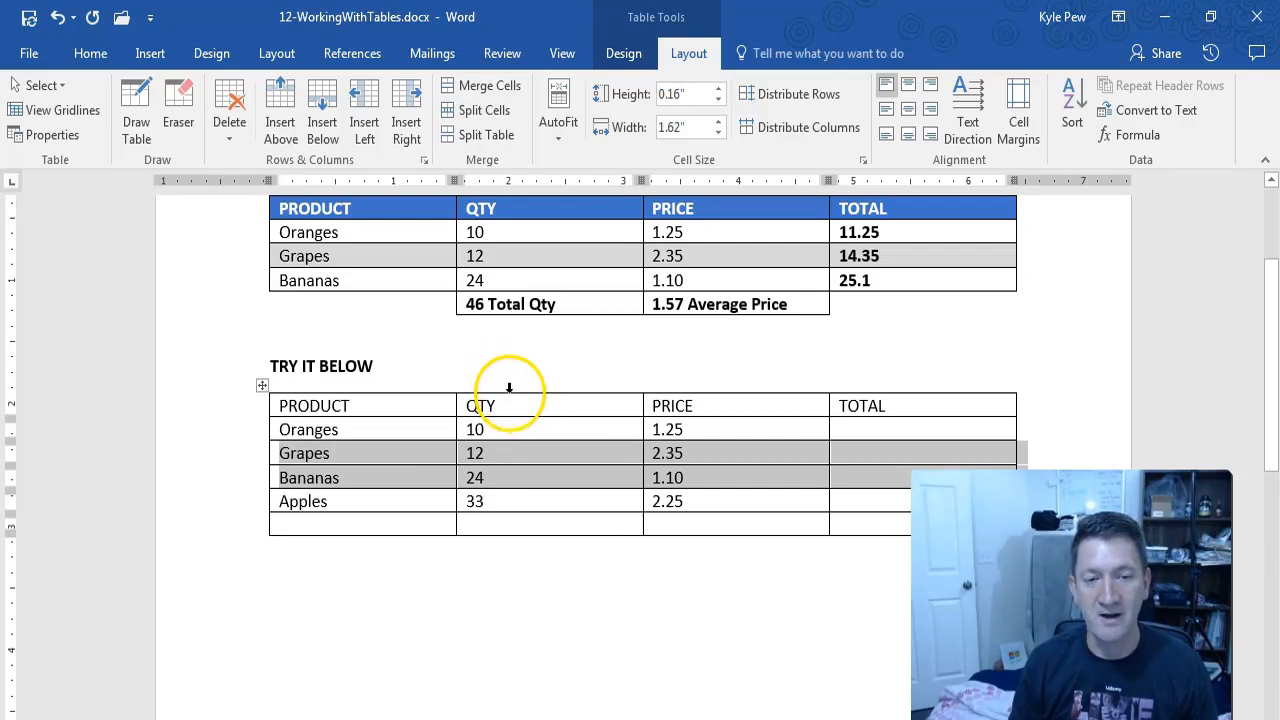
pyautogui.click(509, 387)
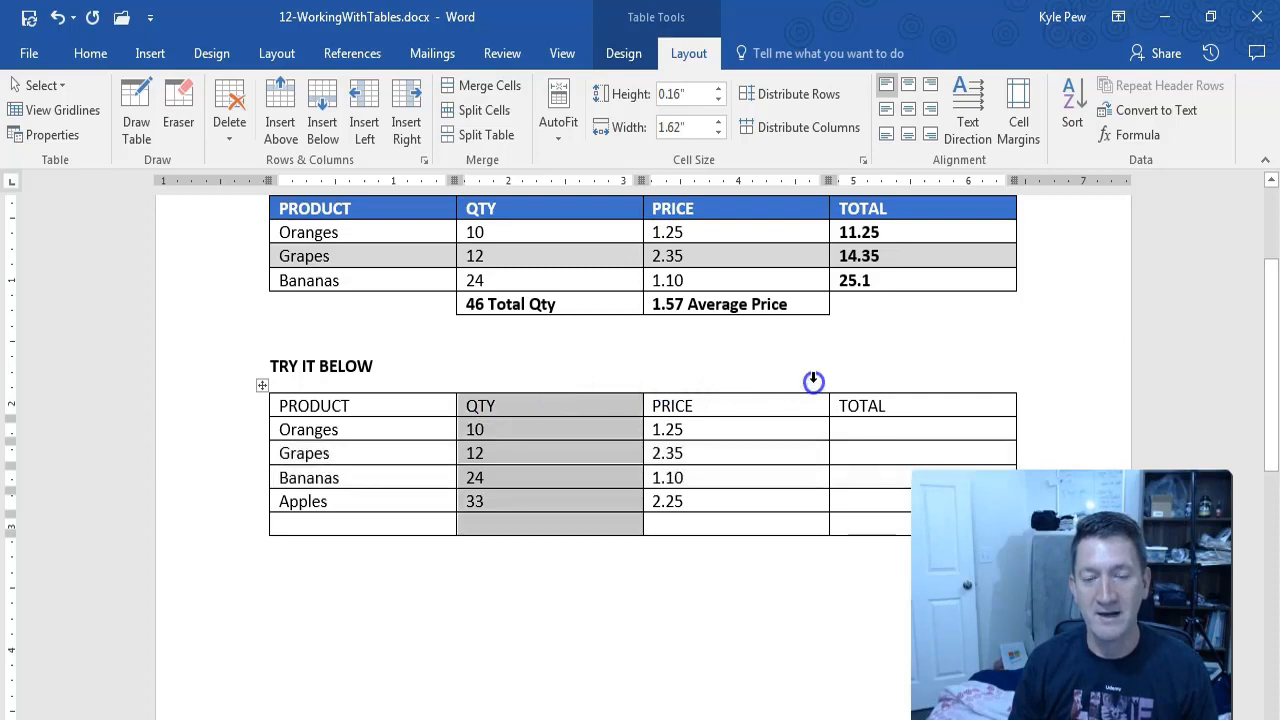
pyautogui.keyDown('shift'); pyautogui.click(692, 373); pyautogui.keyUp('shift')
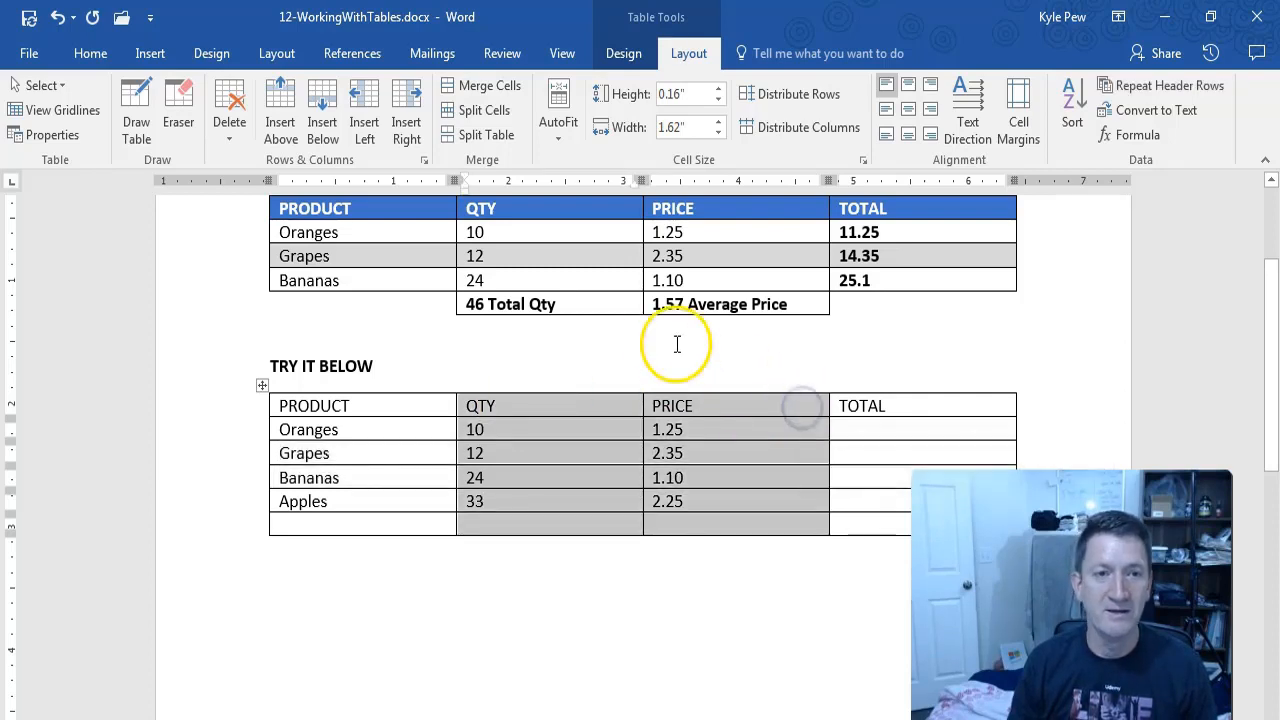
pyautogui.click(230, 128)
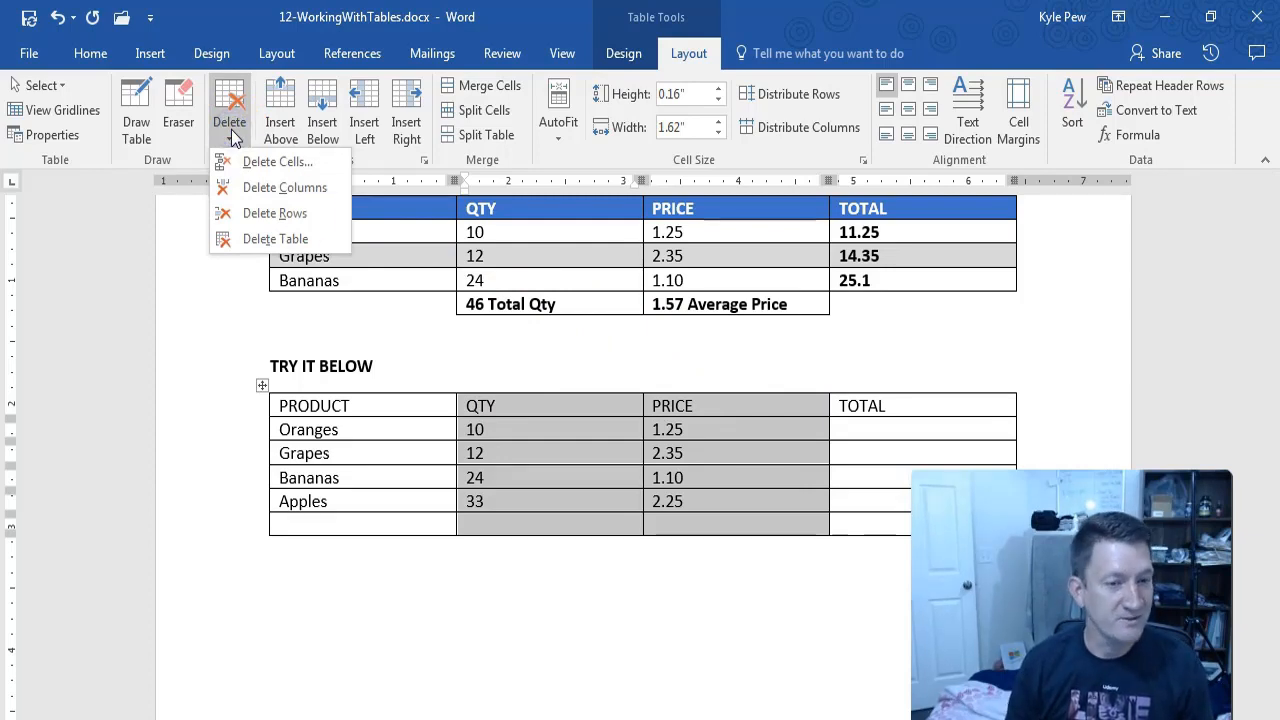
pyautogui.click(402, 478)
pyautogui.click(405, 475)
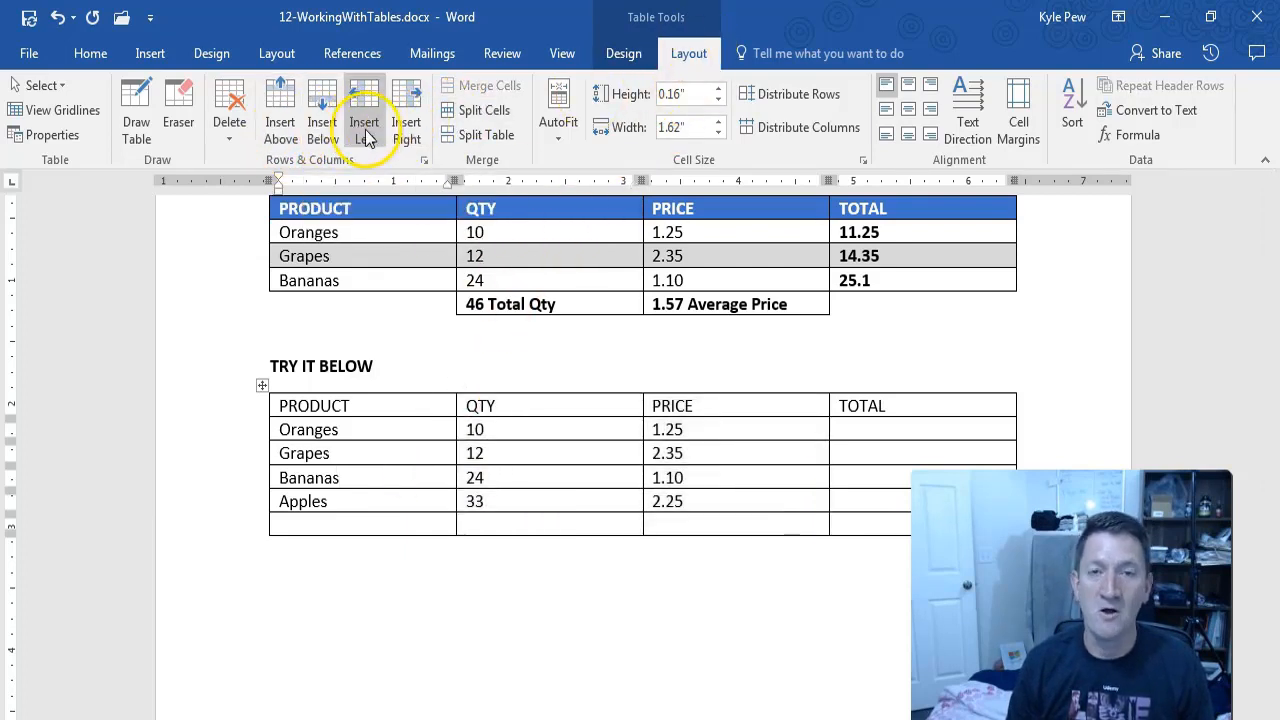
pyautogui.click(229, 125)
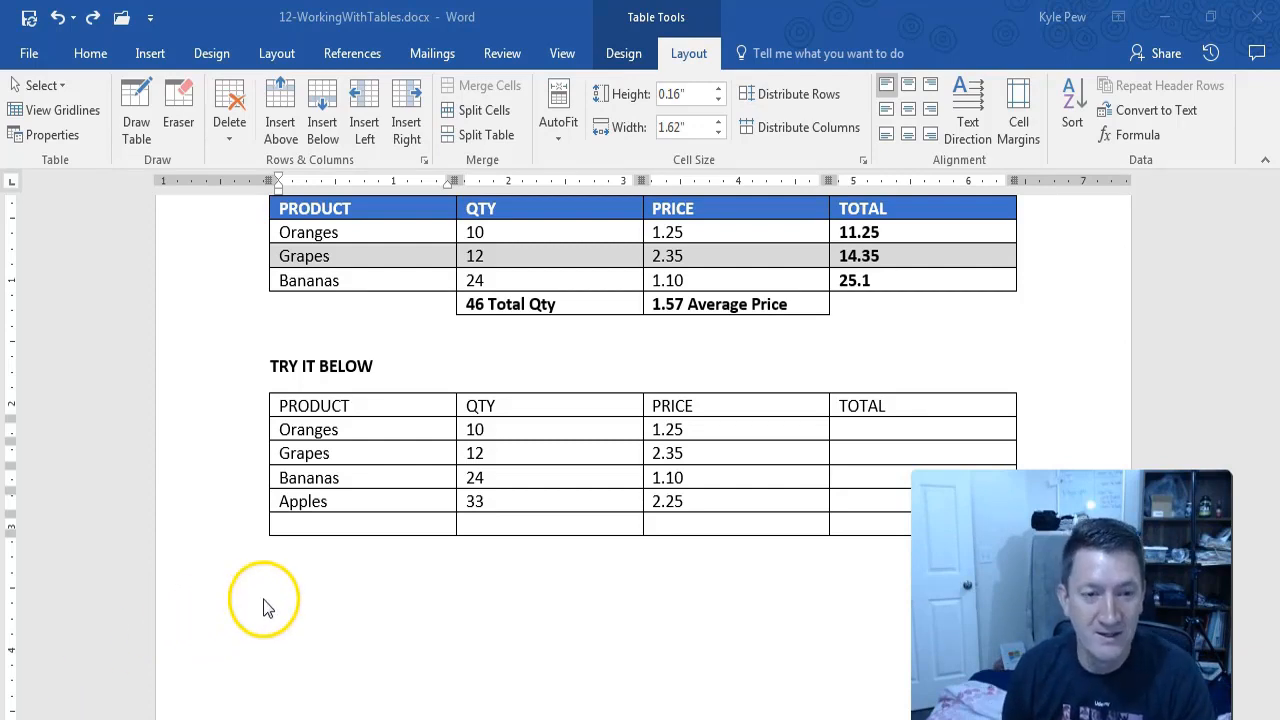
# - Narrow the lower table's columns to about 1.06 inches for PRODUCT and about 1.25 inches each for QTY, PRICE and TOTAL
pyautogui.click(457, 404)
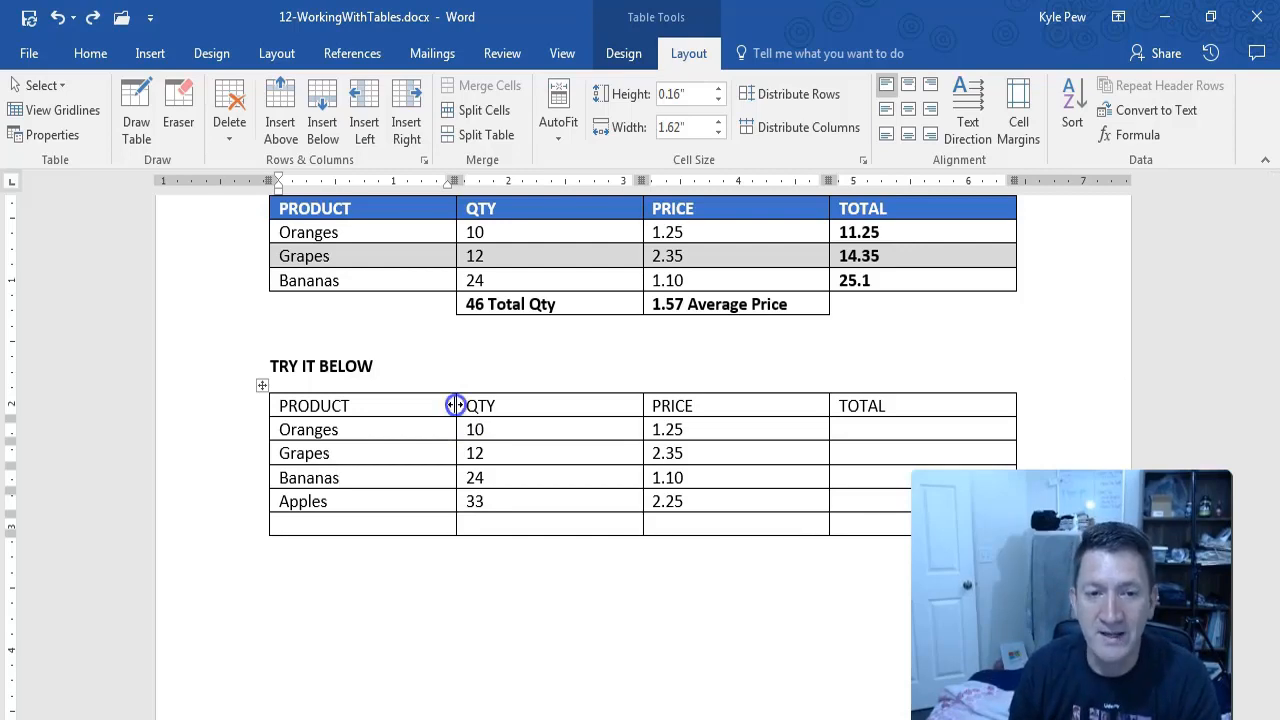
pyautogui.moveTo(455, 405); pyautogui.dragTo(391, 403)
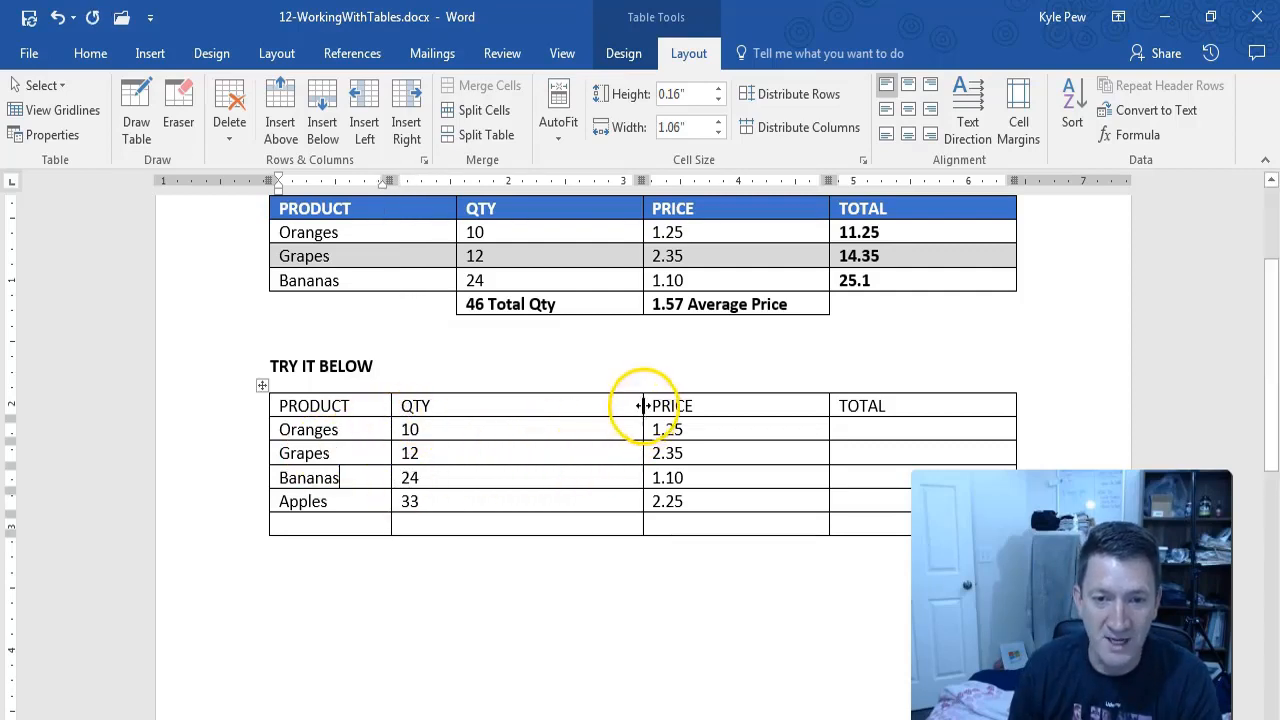
pyautogui.moveTo(643, 406); pyautogui.dragTo(536, 416)
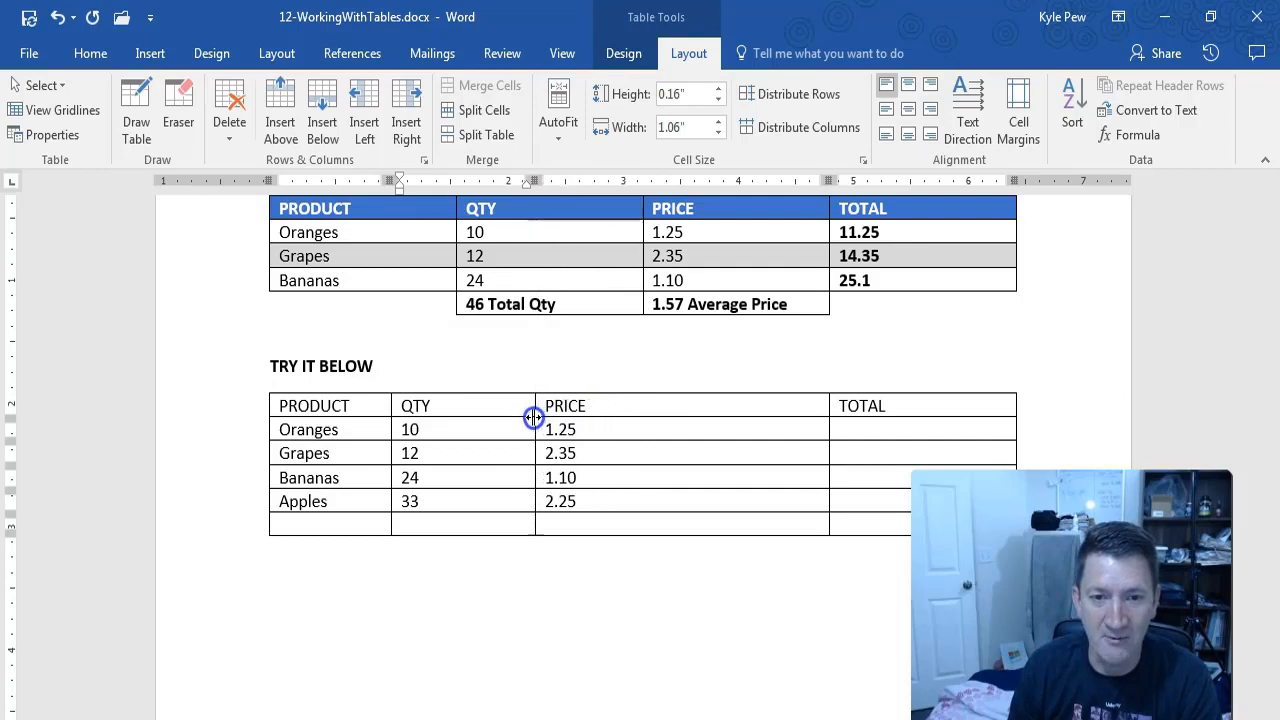
pyautogui.moveTo(818, 402); pyautogui.dragTo(679, 406)
pyautogui.click(825, 406)
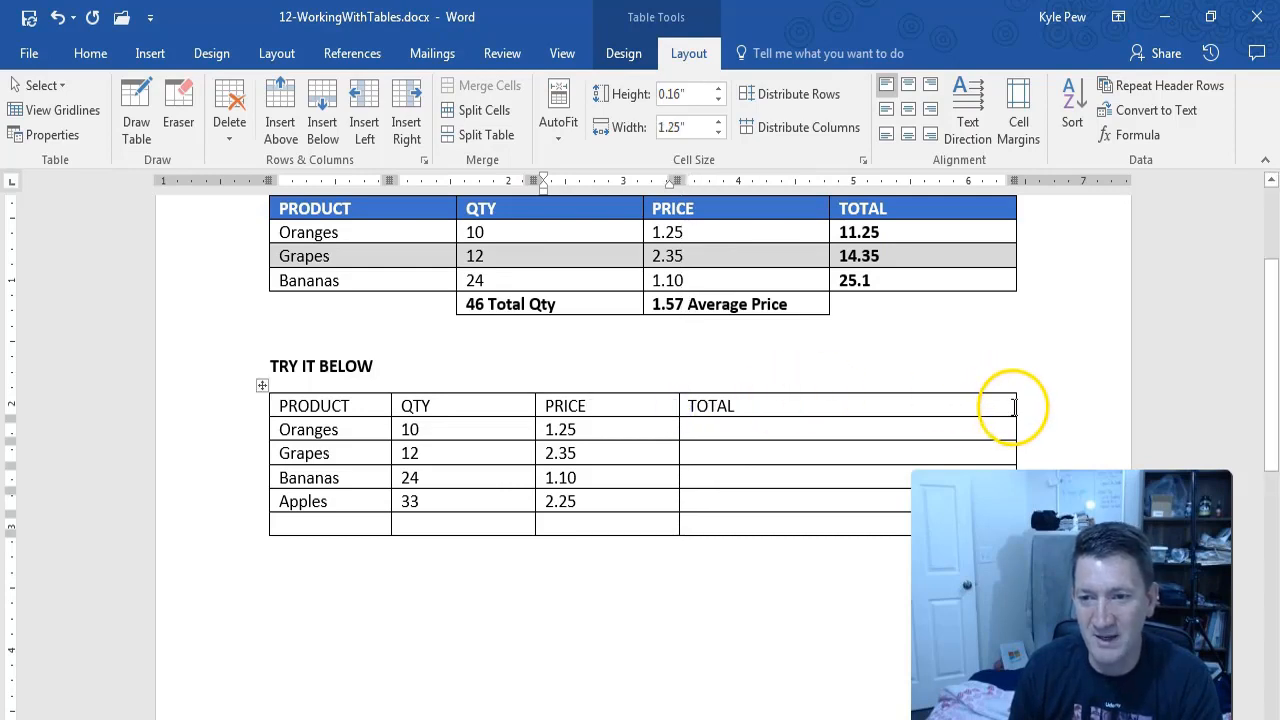
pyautogui.moveTo(1015, 405); pyautogui.dragTo(823, 406)
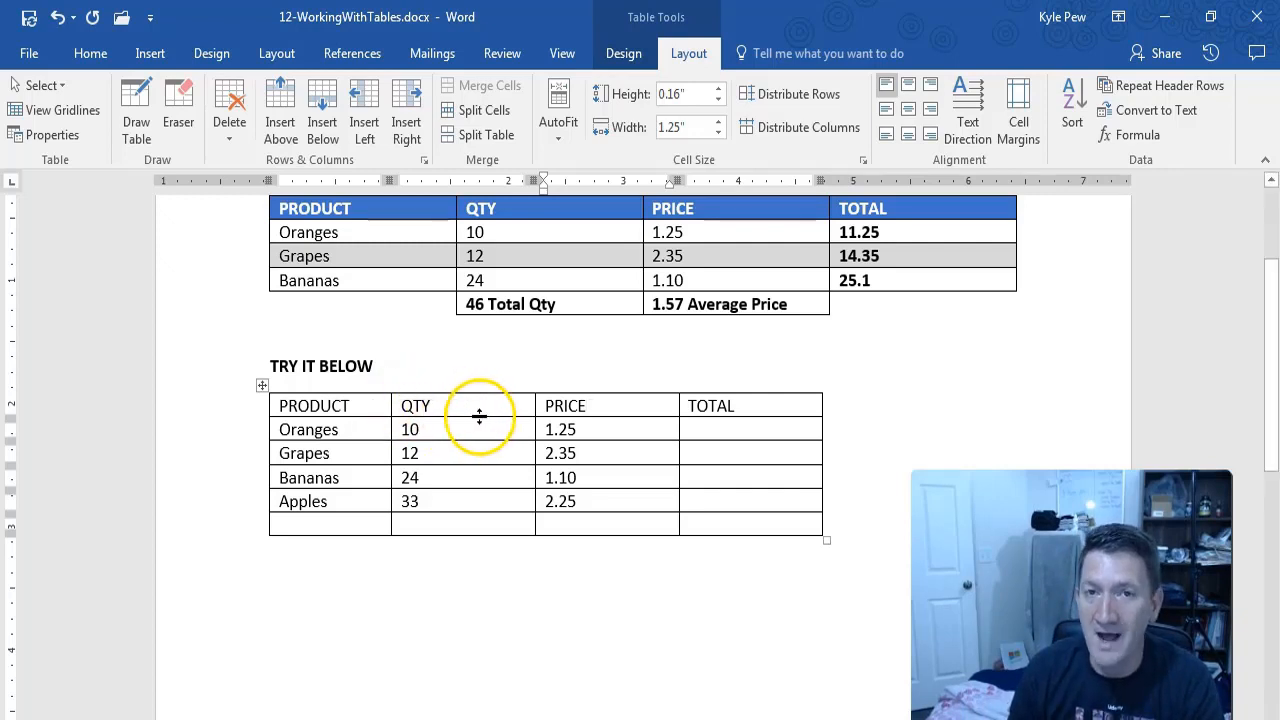
# - Increase the lower table's header row height to about 0.33 inches and narrow its PRODUCT column to about 0.93 inches
pyautogui.moveTo(479, 416); pyautogui.dragTo(480, 432)
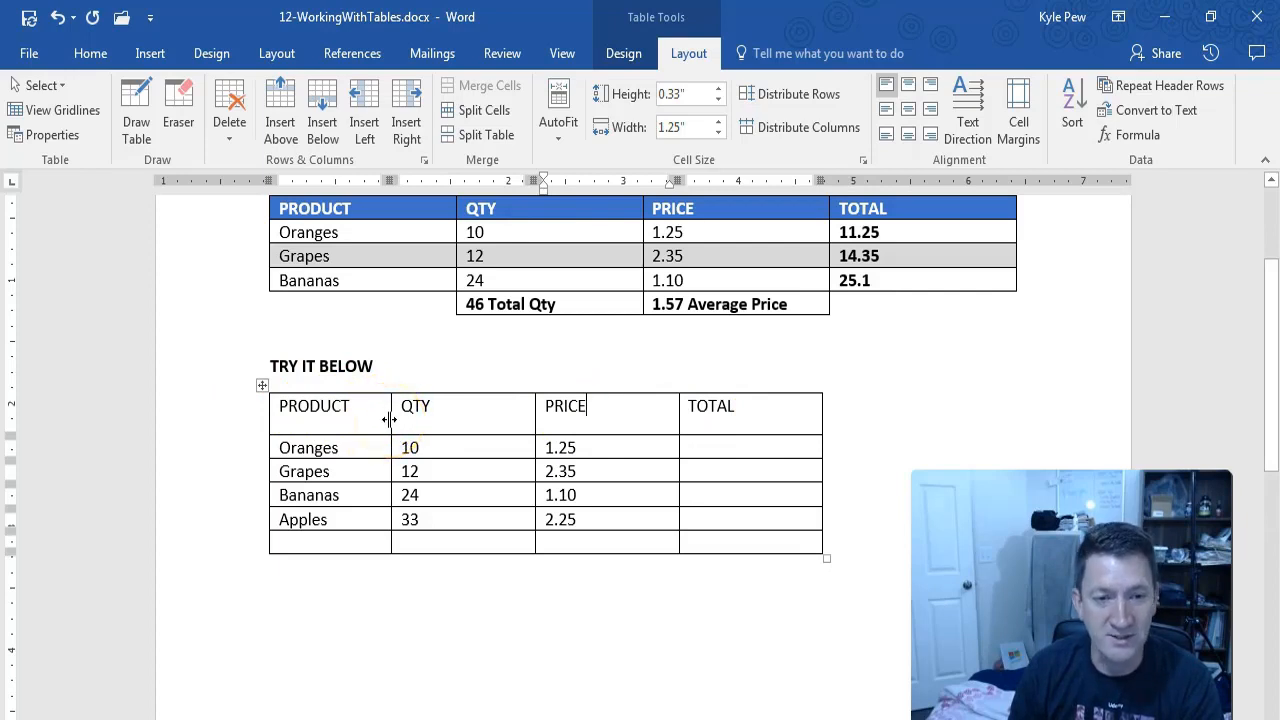
pyautogui.moveTo(389, 413); pyautogui.dragTo(380, 418)
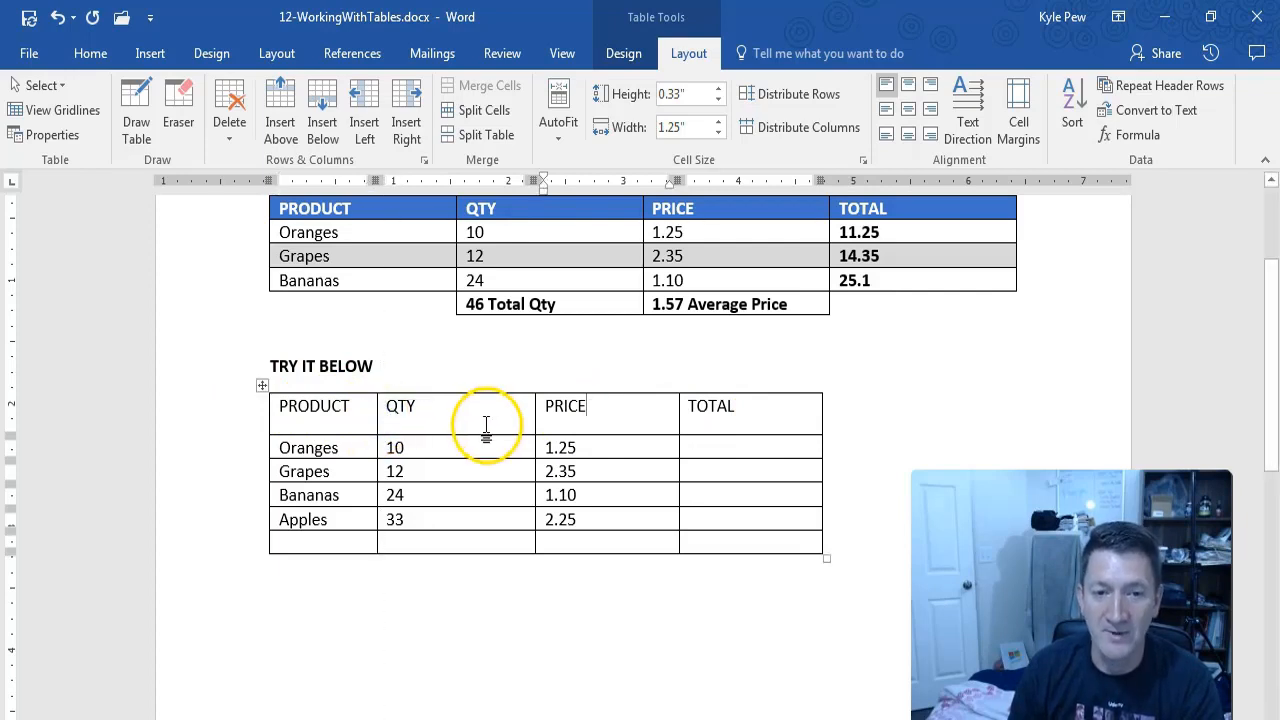
pyautogui.moveTo(487, 434)
pyautogui.mouseDown()
pyautogui.moveTo(486, 449)
pyautogui.moveTo(484, 435)
pyautogui.mouseUp()
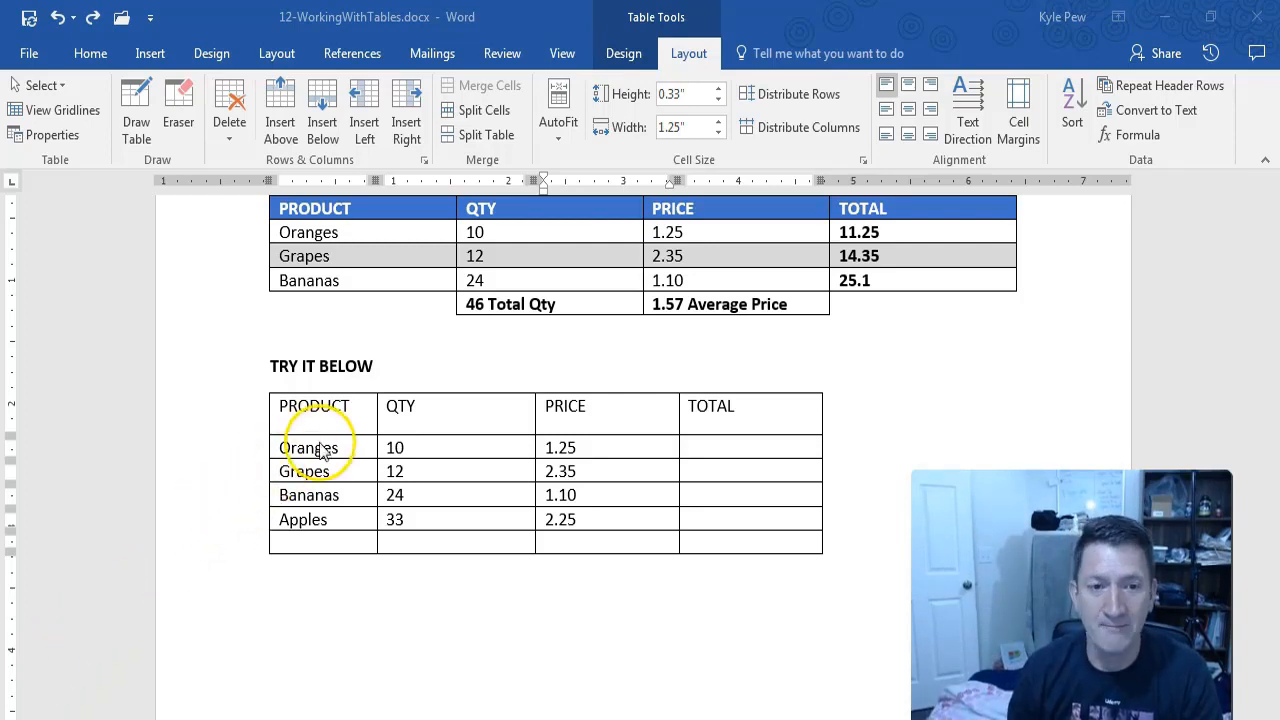
# - Insert a row above the lower table's header row and enter ORDER DETAILS in its first cell
pyautogui.click(352, 407)
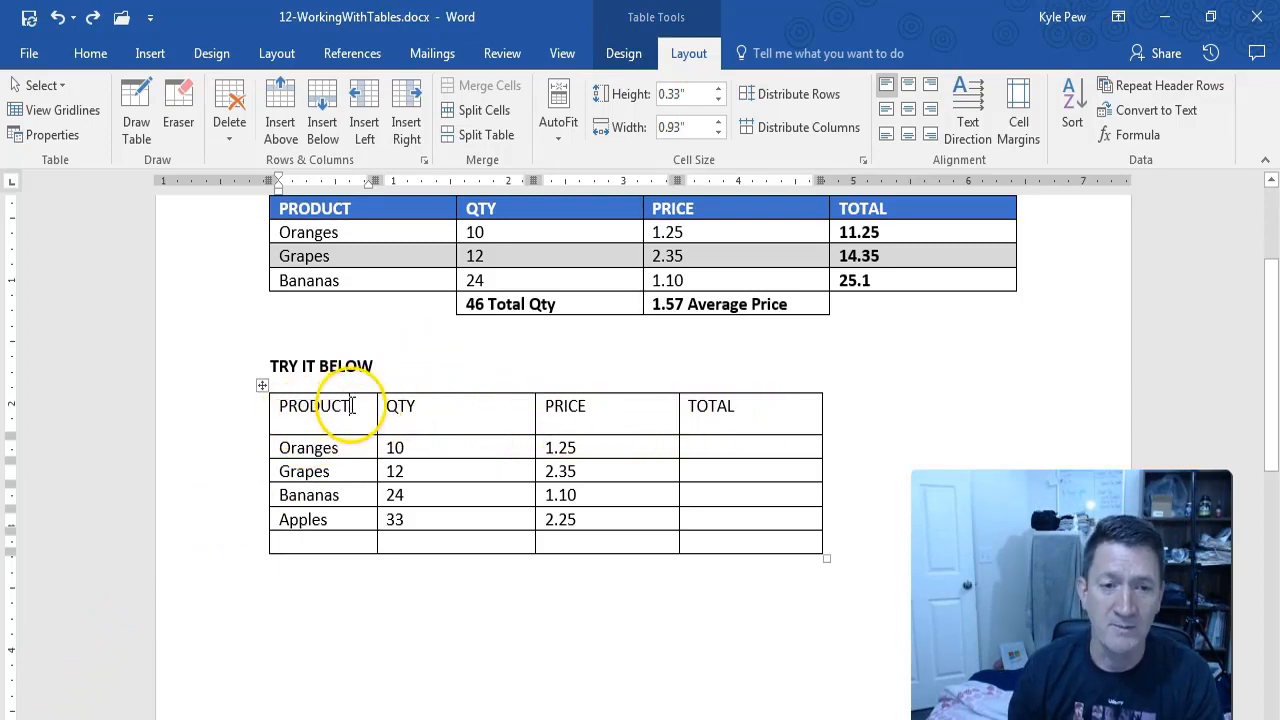
pyautogui.click(281, 120)
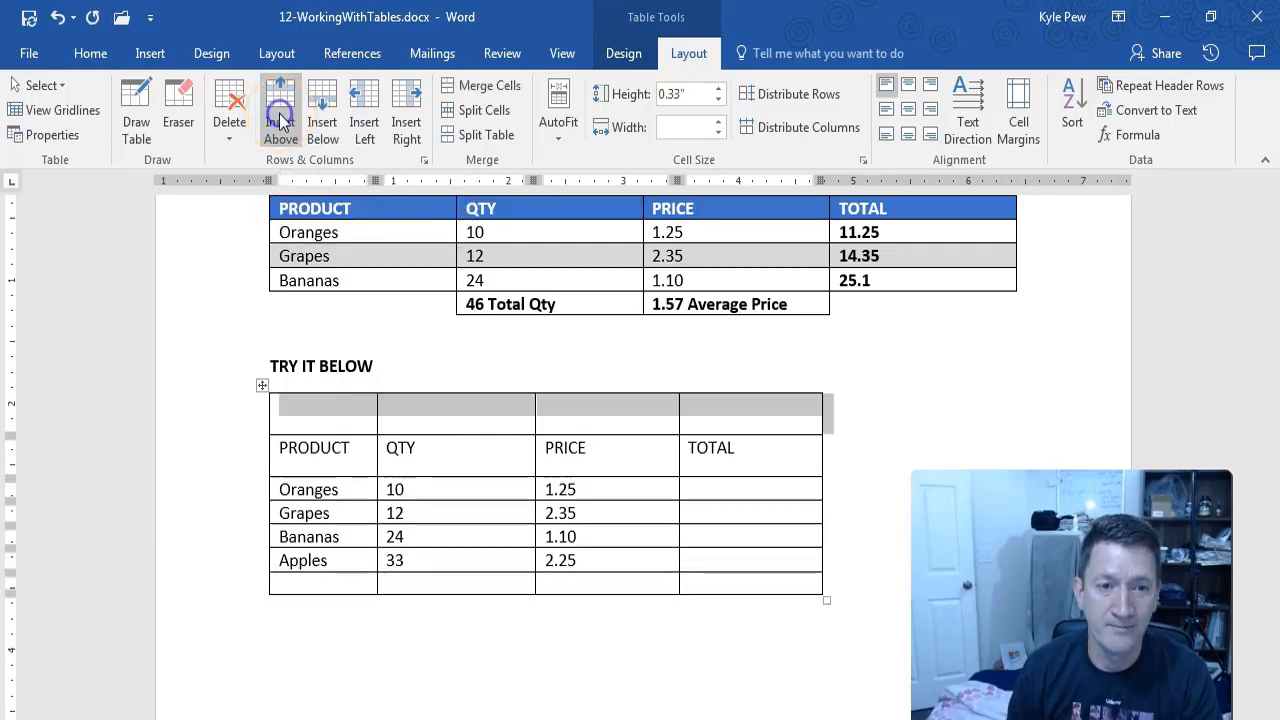
pyautogui.click(314, 405)
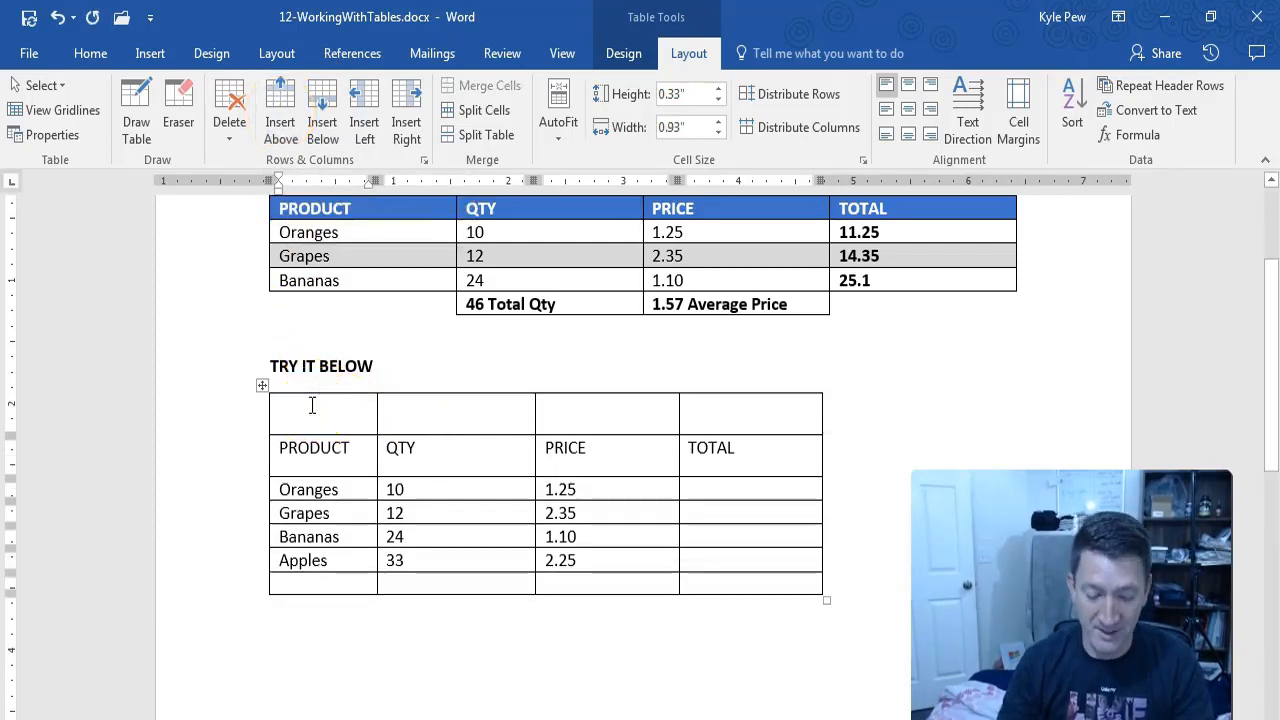
pyautogui.write('ORDER')
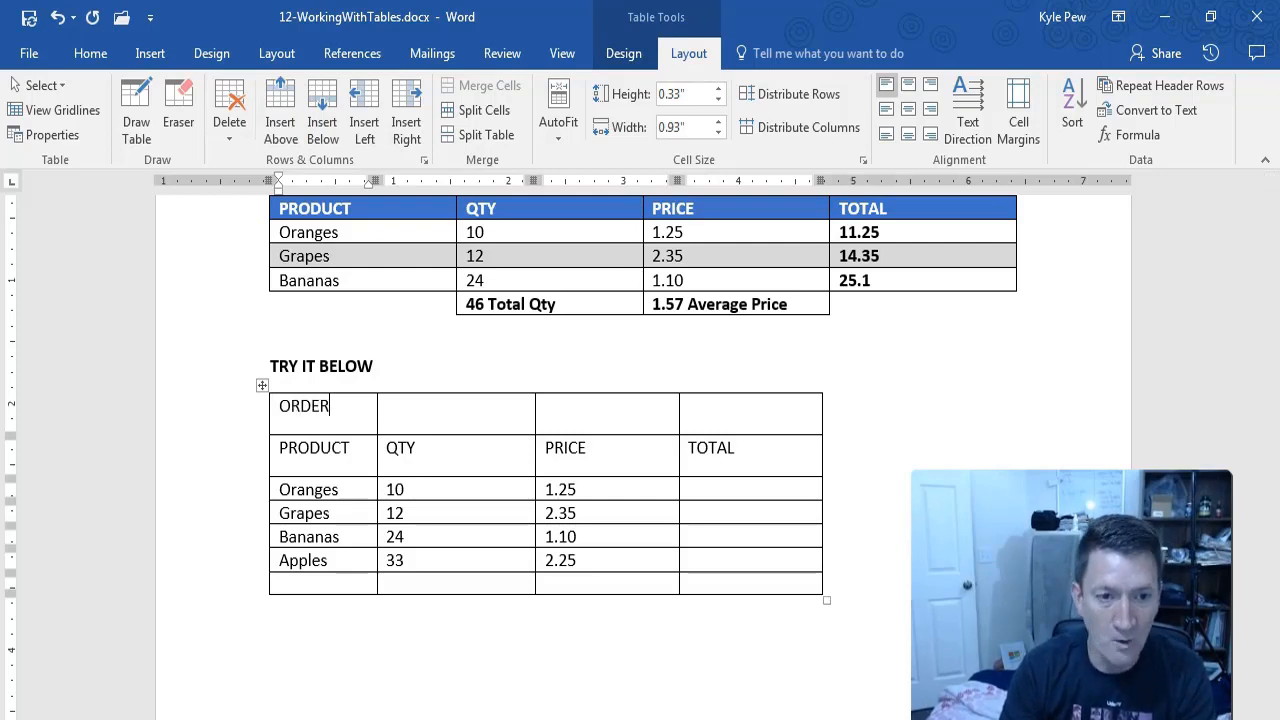
pyautogui.write(' DETAILS')
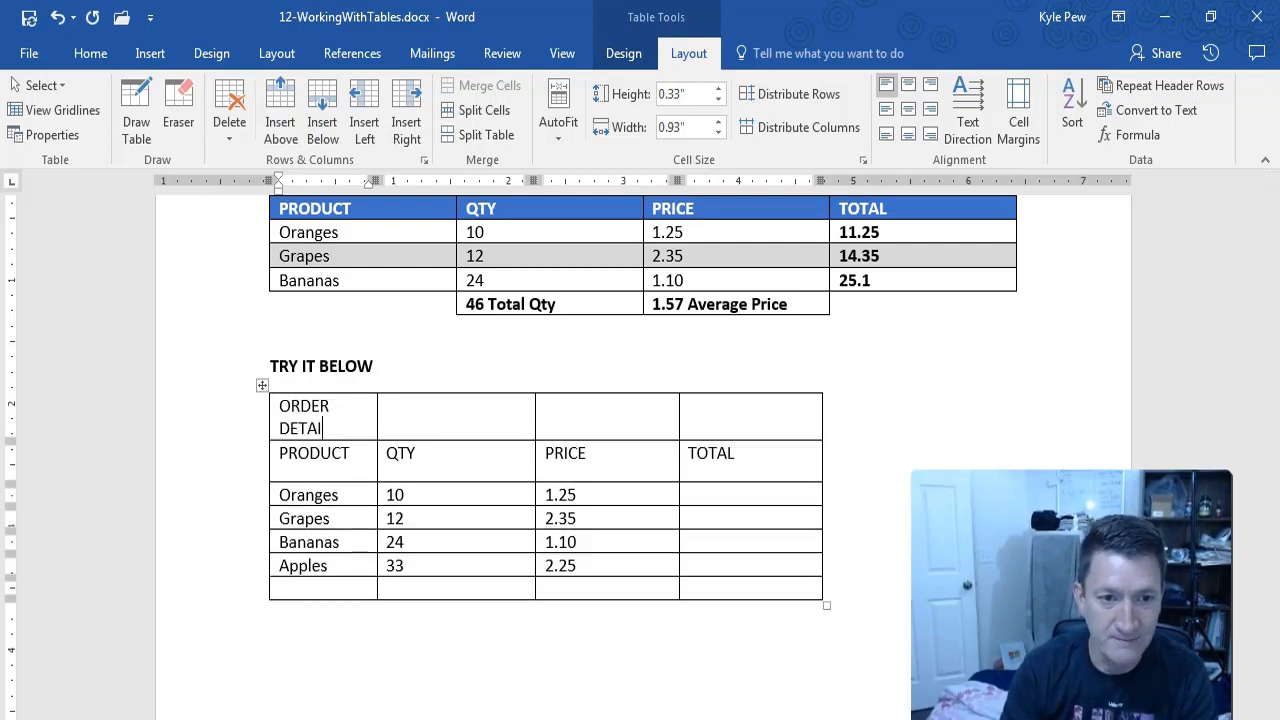
pyautogui.click(312, 405)
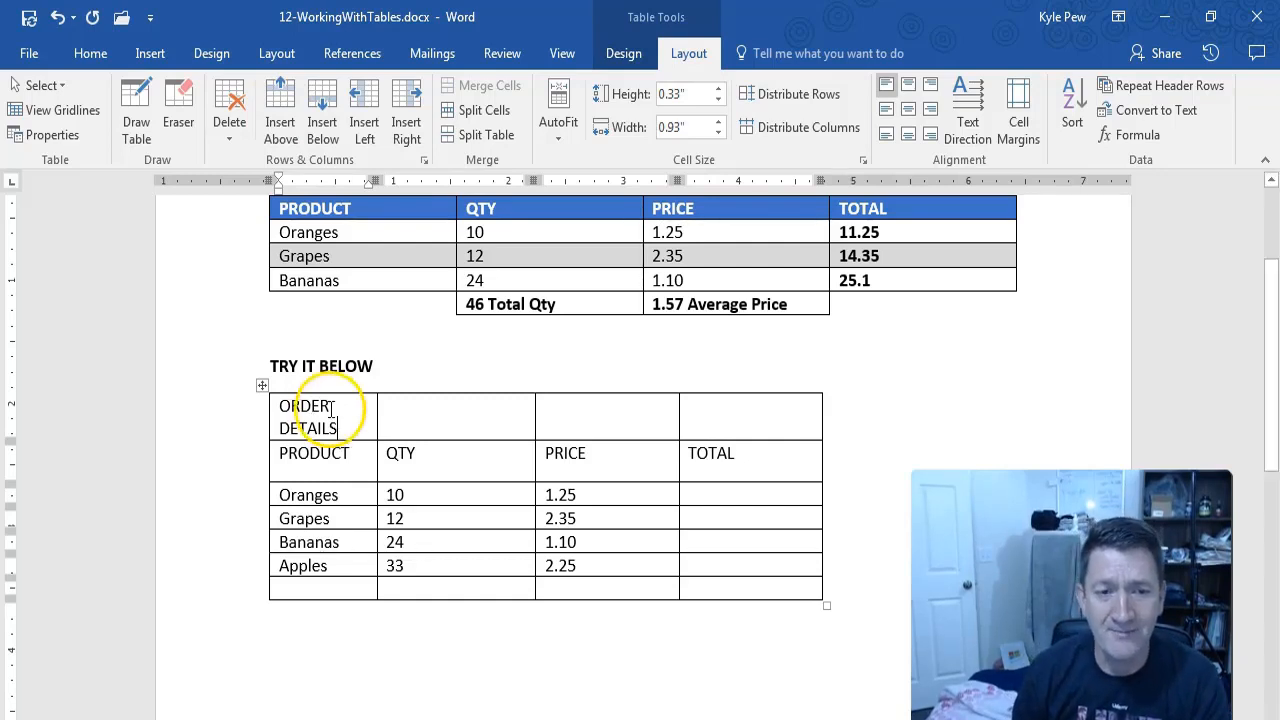
# - Merge all four cells of the ORDER DETAILS row into a single cell
pyautogui.click(449, 412)
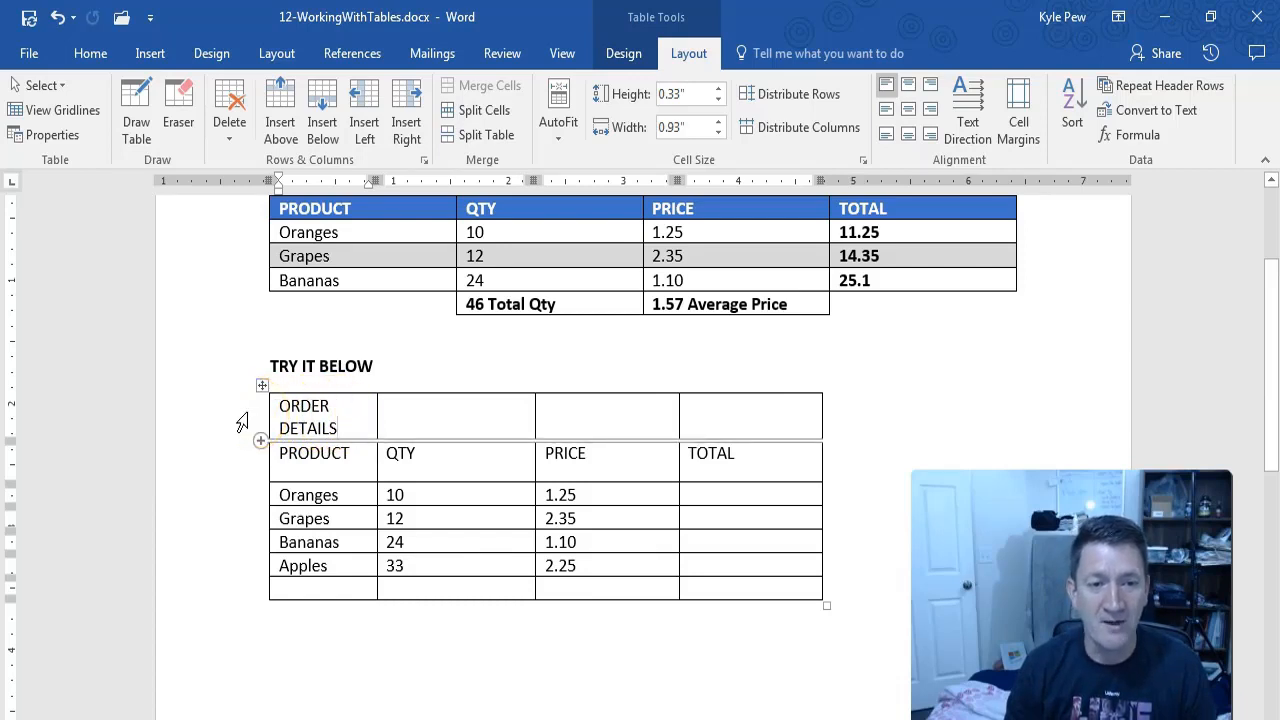
pyautogui.click(240, 421)
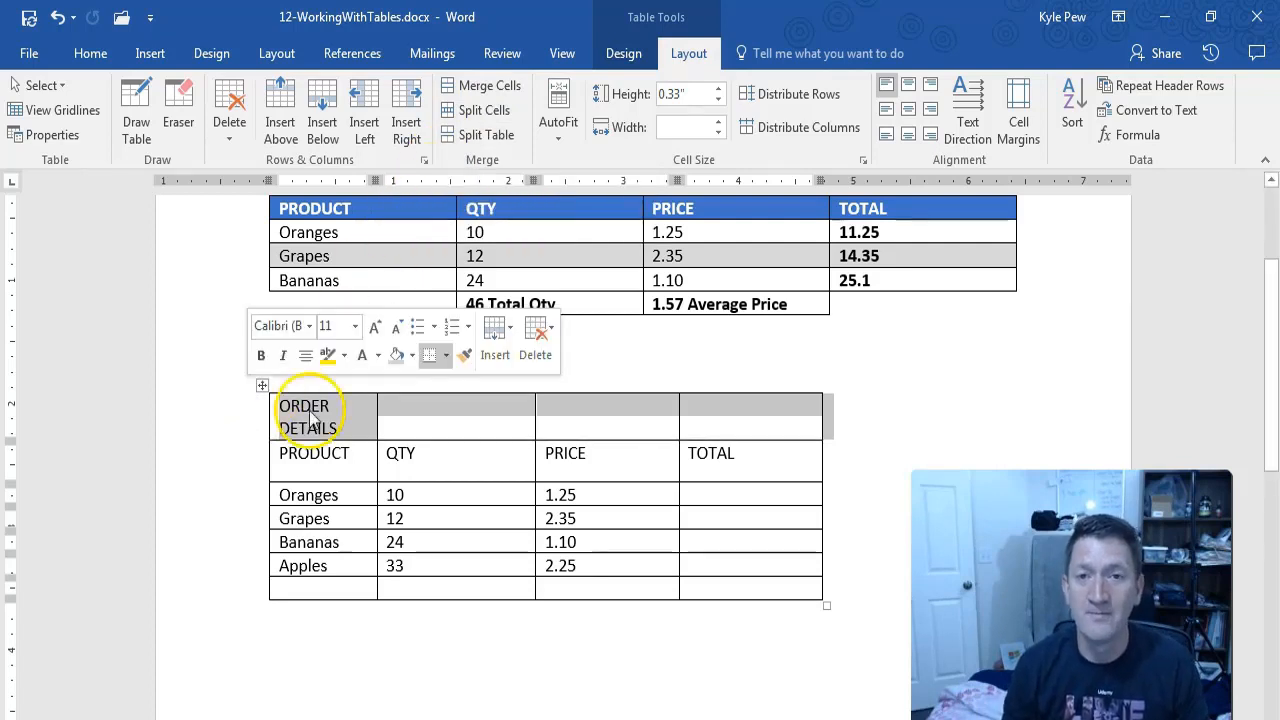
pyautogui.click(490, 86)
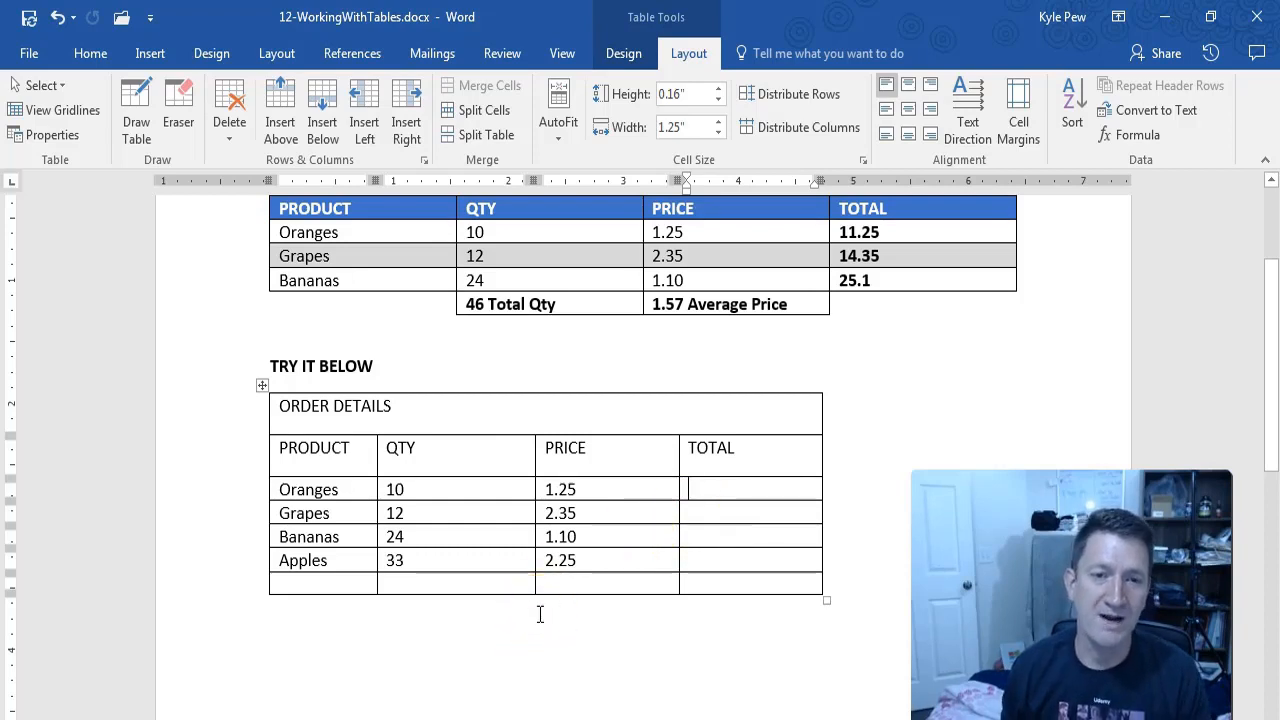
# - Insert the formula =SUM(ABOVE) in the empty QTY cell of the lower table's last row
pyautogui.click(409, 582)
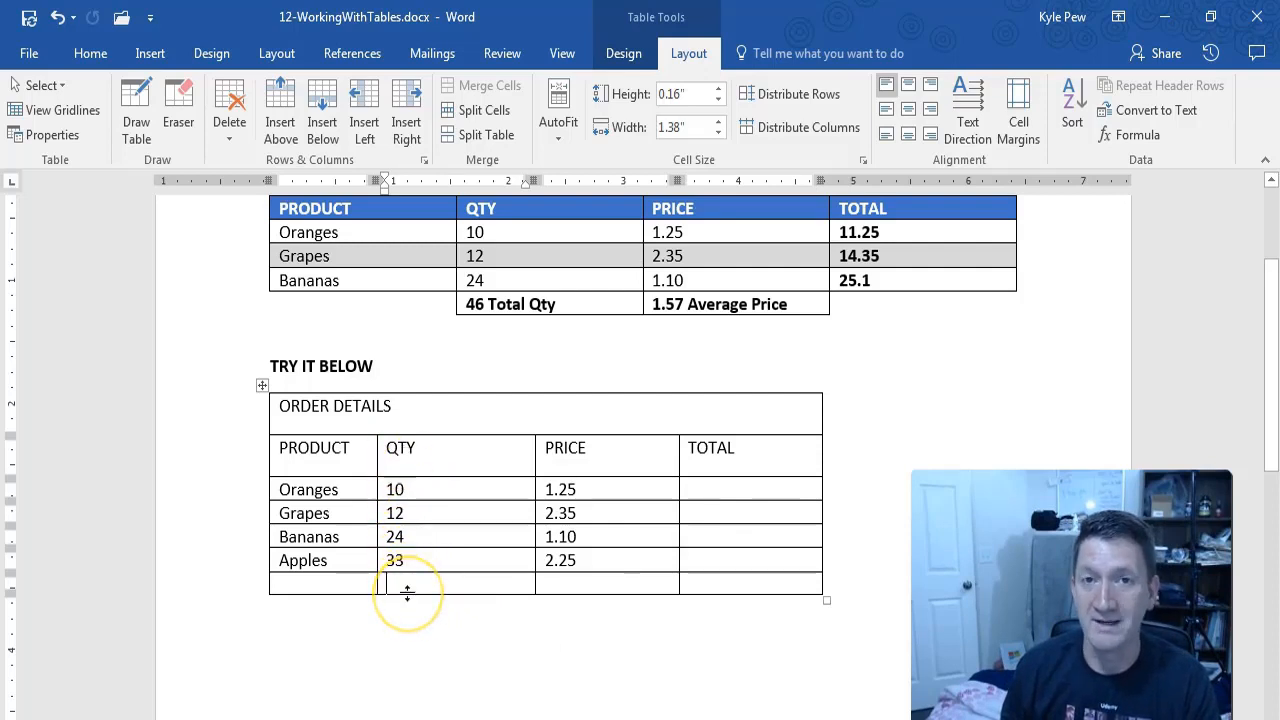
pyautogui.click(396, 585)
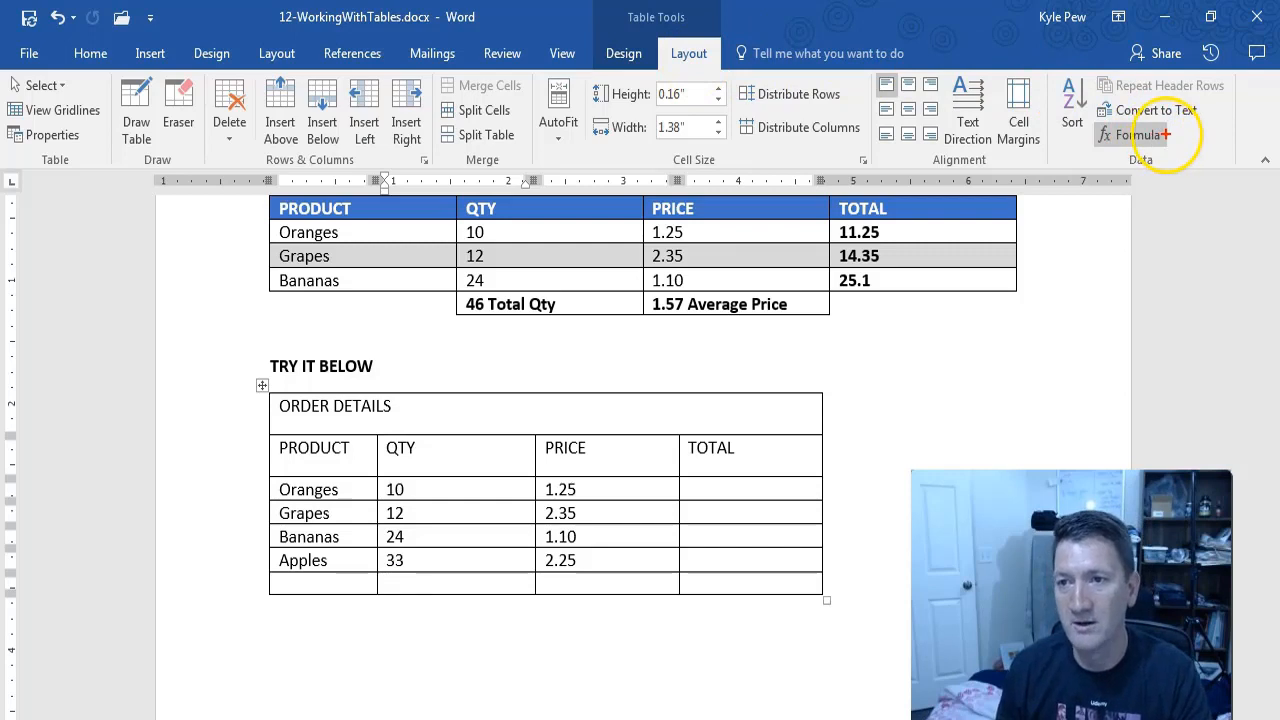
pyautogui.moveTo(1160, 169); pyautogui.dragTo(1196, 214)
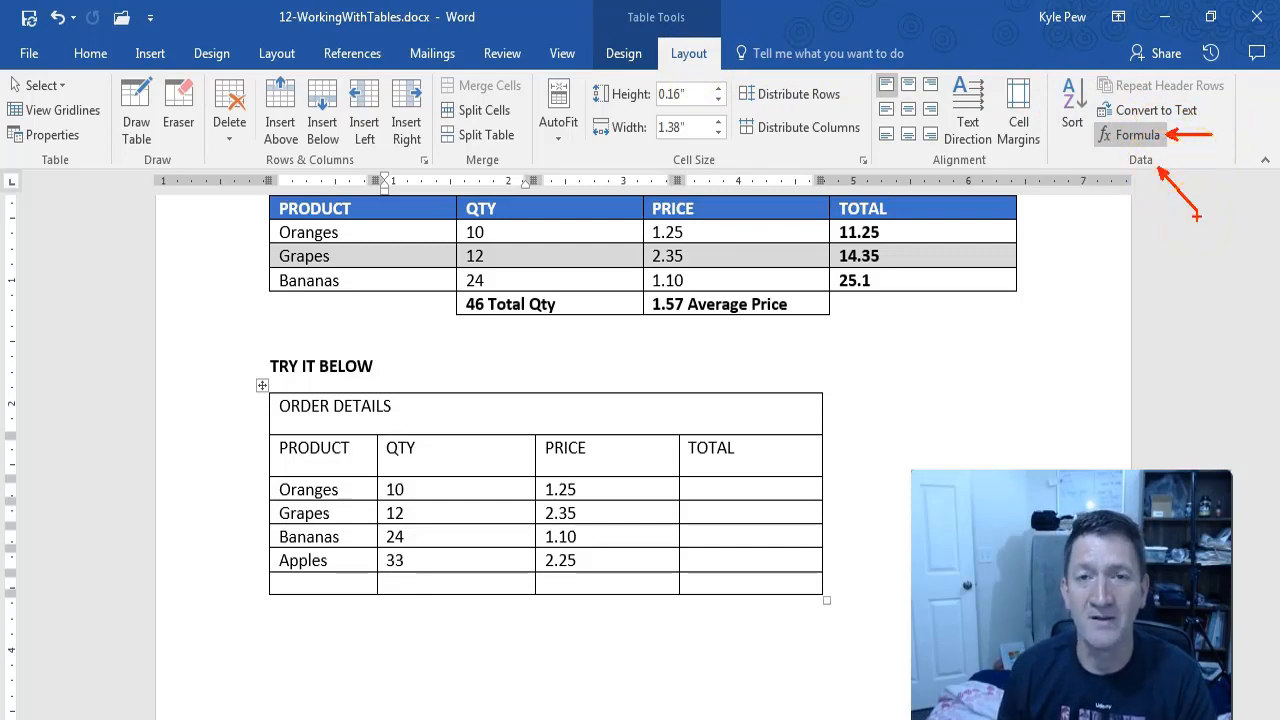
pyautogui.press('Escape')
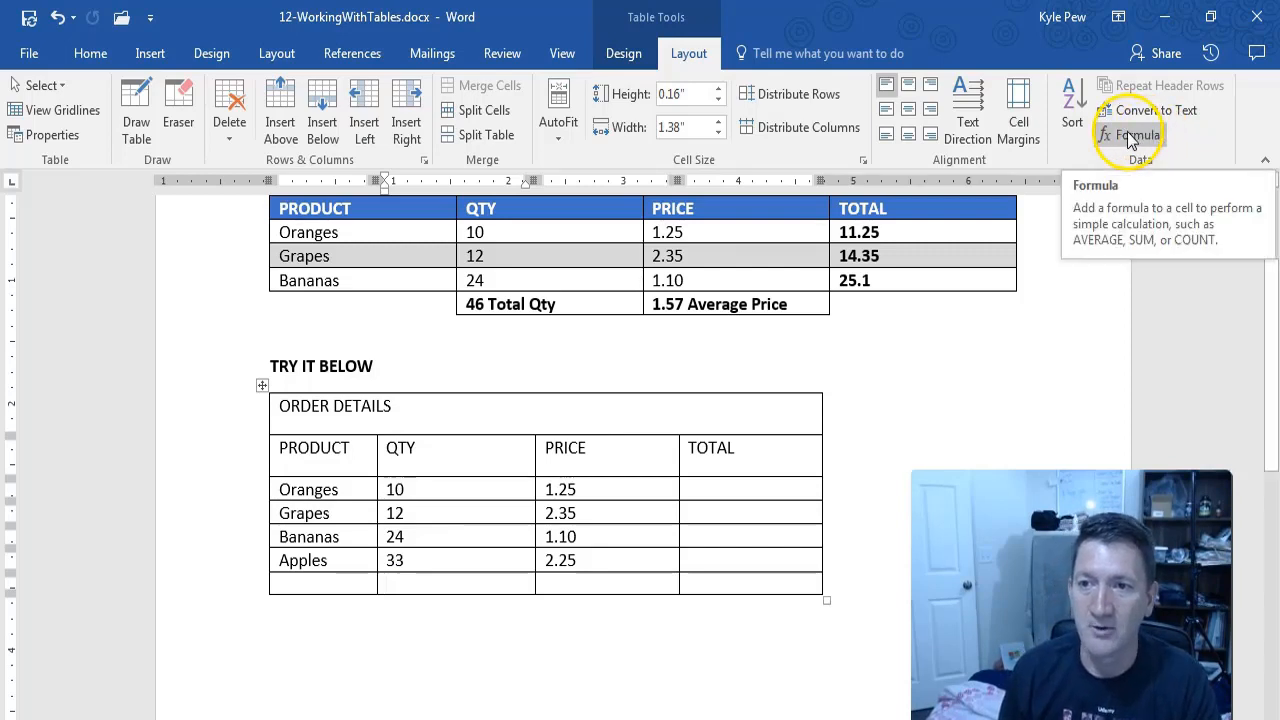
pyautogui.click(1130, 140)
pyautogui.moveTo(679, 490); pyautogui.dragTo(611, 277)
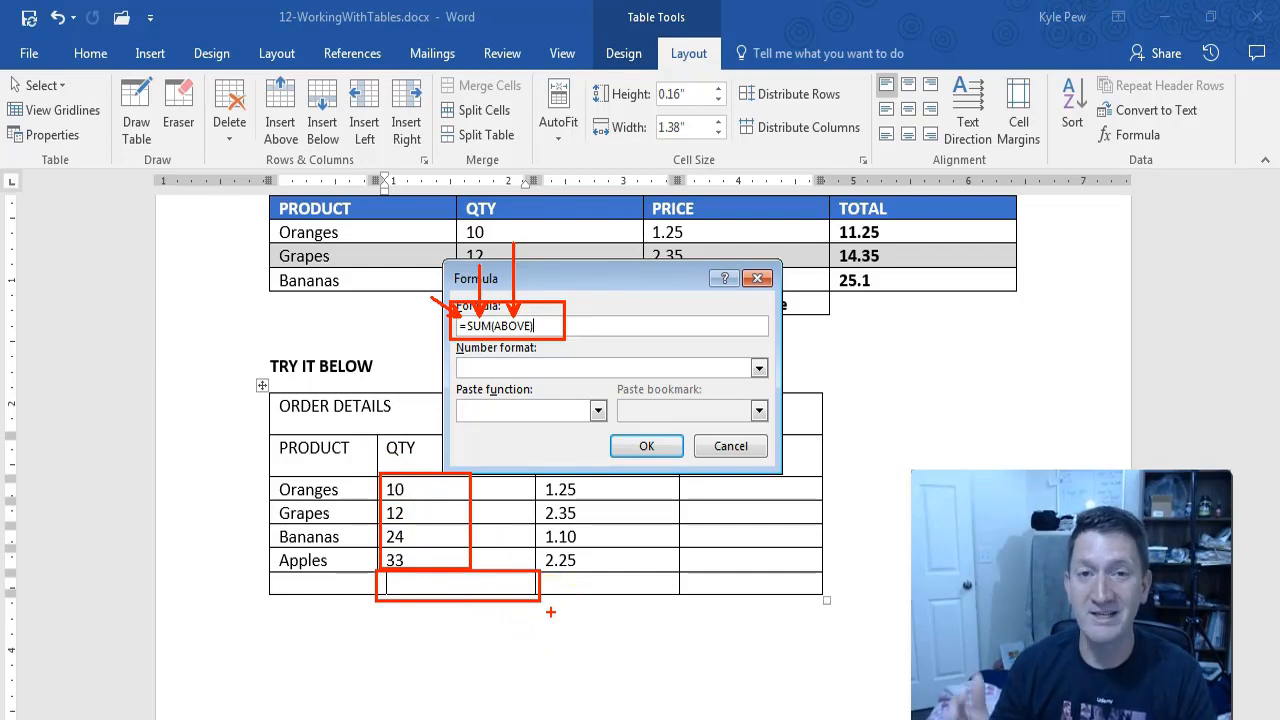
pyautogui.click(646, 446)
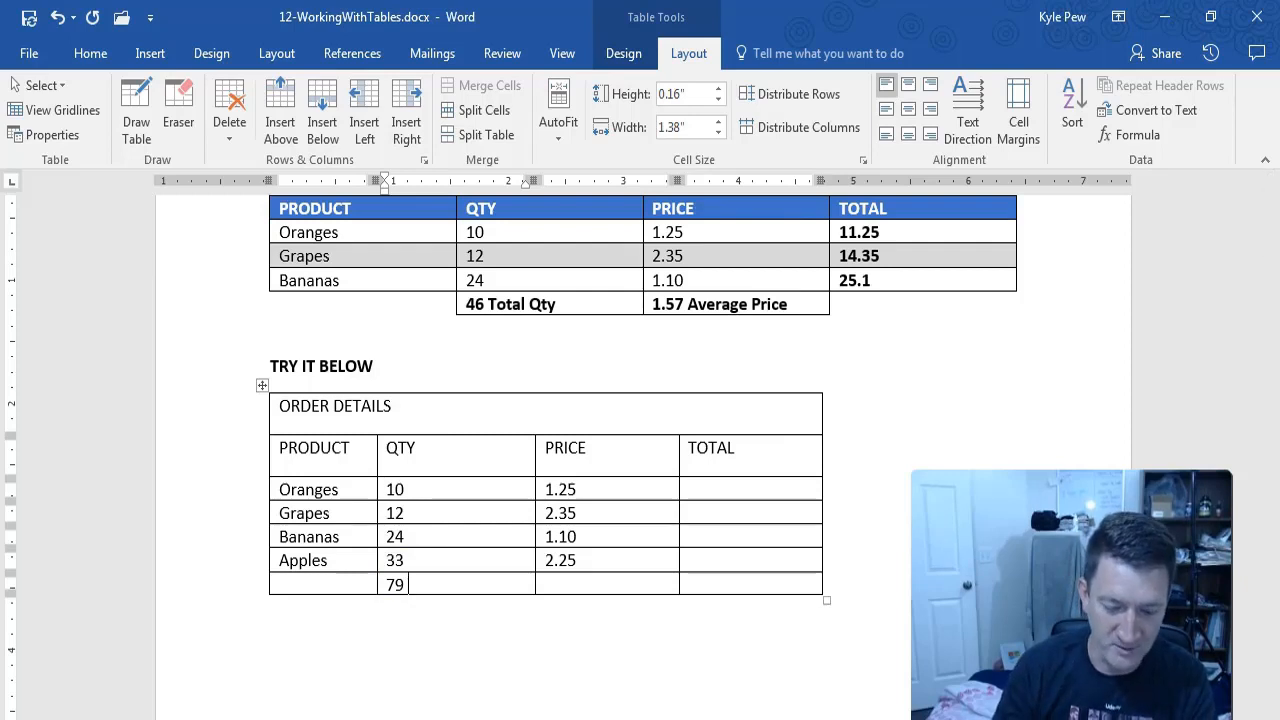
# - Add the label Total Qty after the quantity sum and make the cell's whole text bold
pyautogui.write('Total')
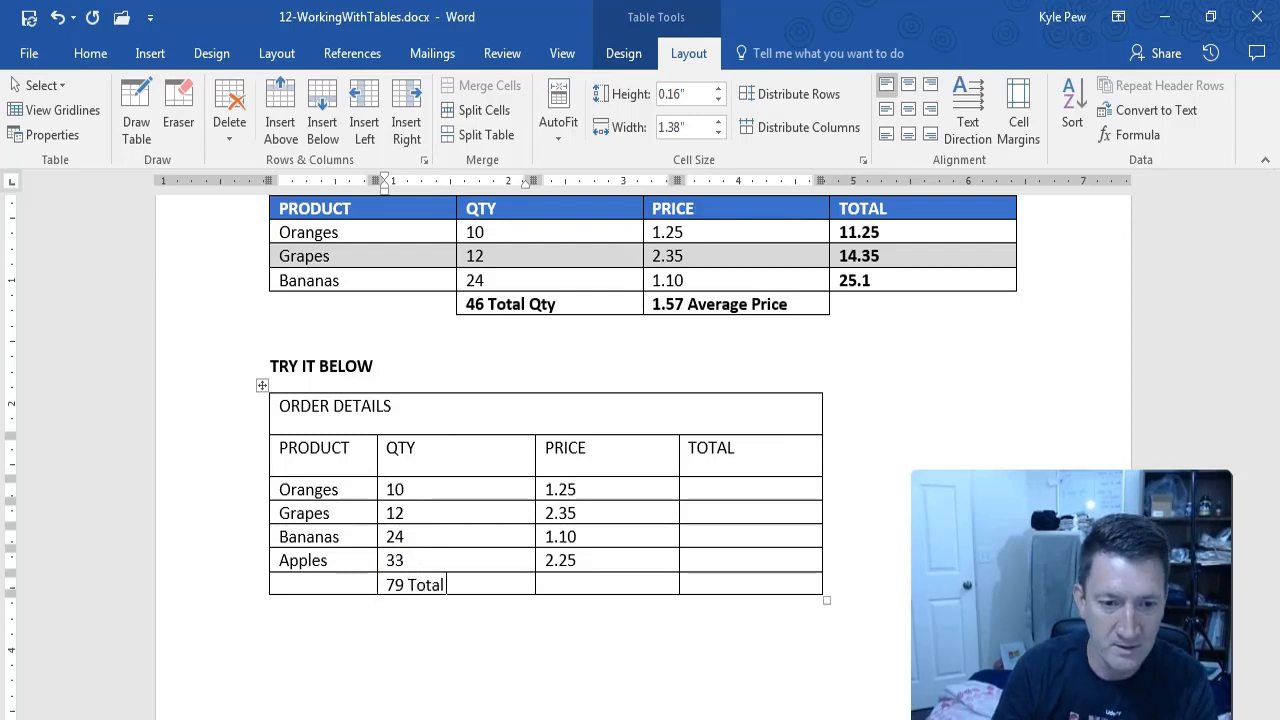
pyautogui.write(' Qty')
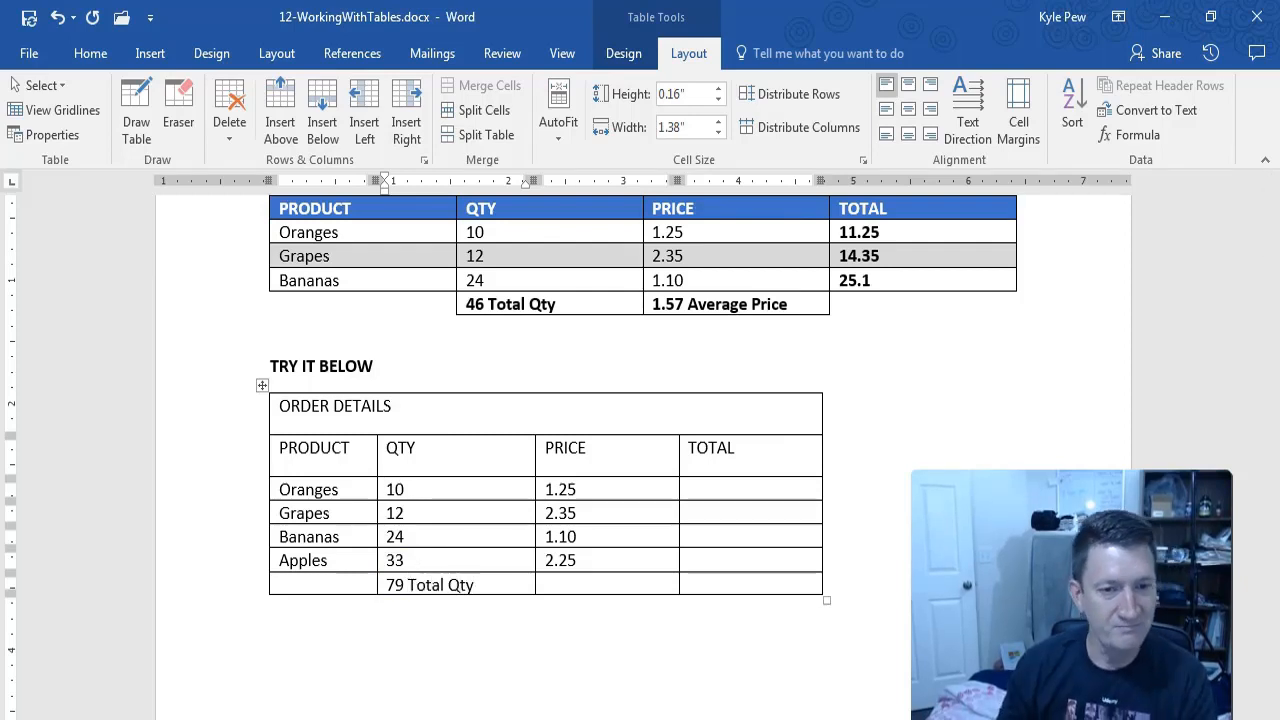
pyautogui.moveTo(474, 586); pyautogui.dragTo(400, 585)
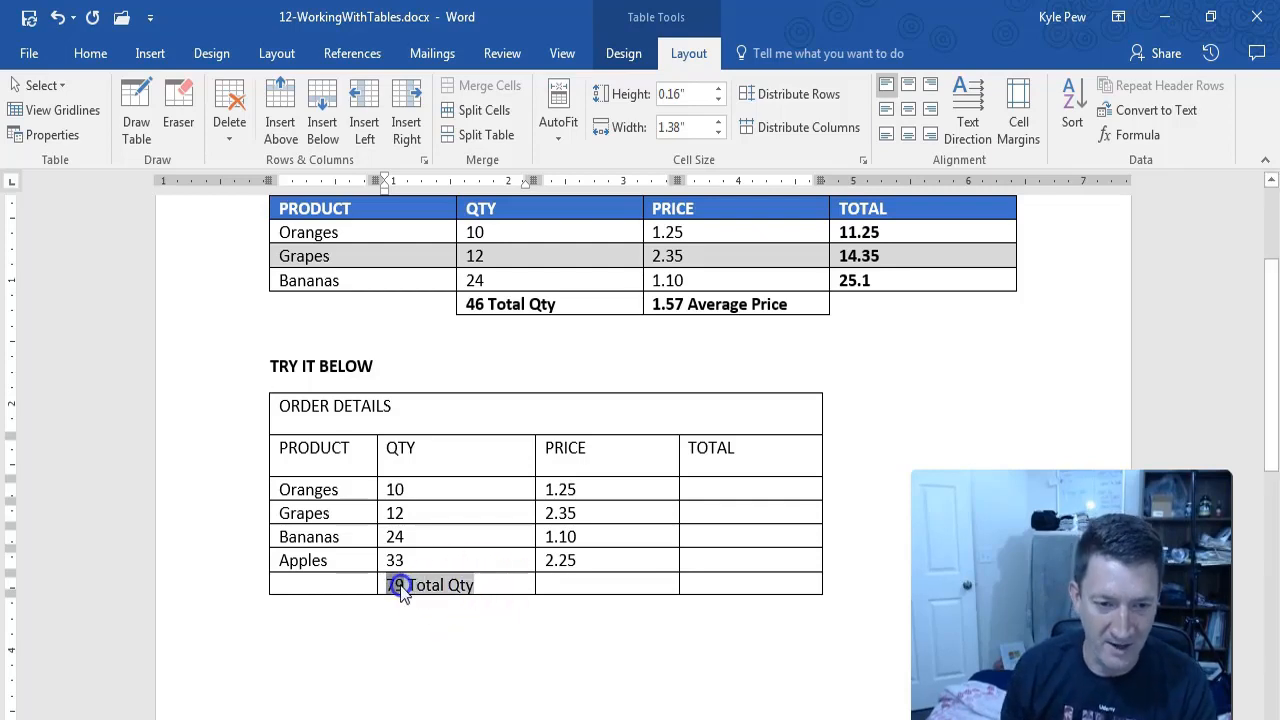
pyautogui.hotkey('ctrl', 'b')
pyautogui.click(478, 584)
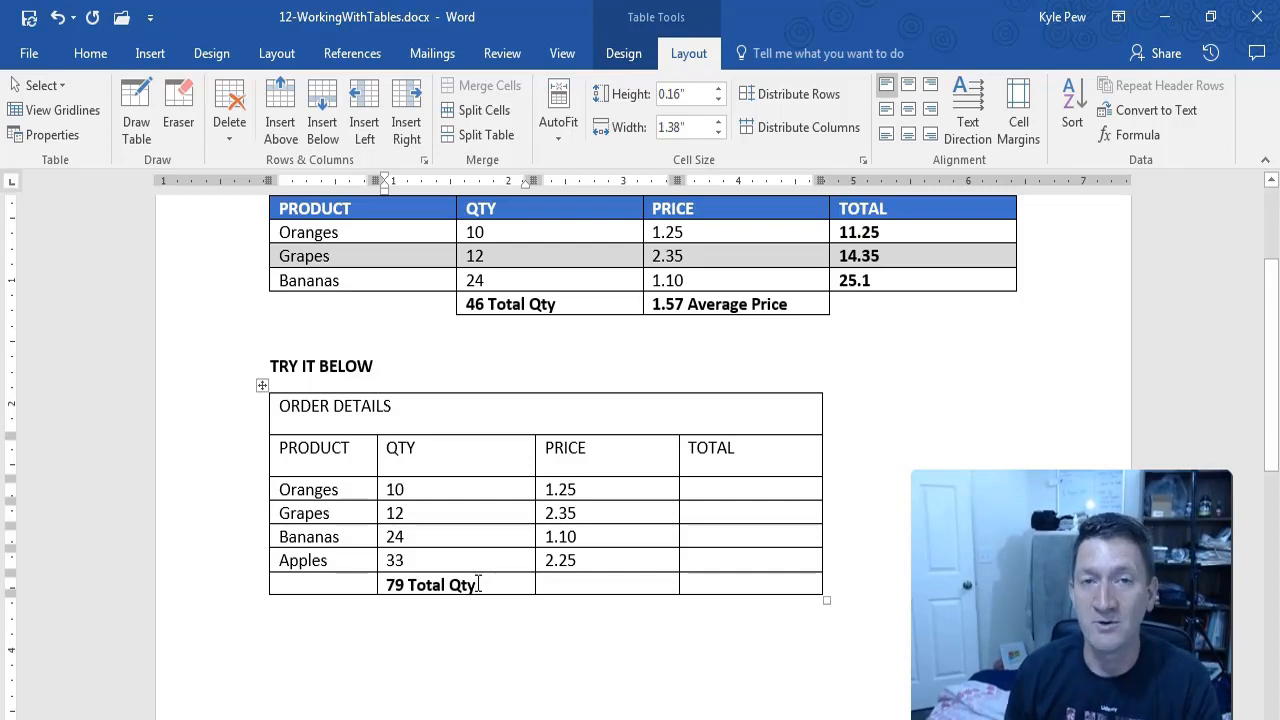
# - Insert the formula =AVERAGE(ABOVE) in the empty PRICE cell of the lower table's last row
pyautogui.click(555, 582)
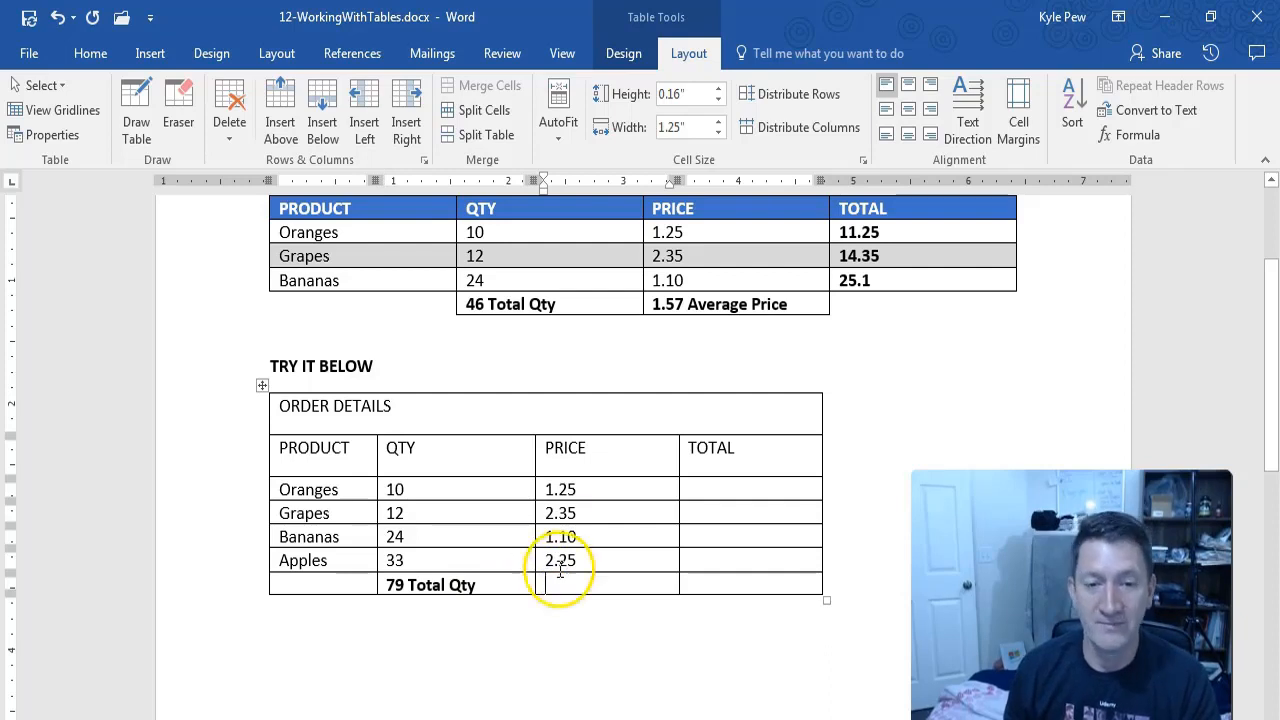
pyautogui.click(562, 474)
pyautogui.click(556, 576)
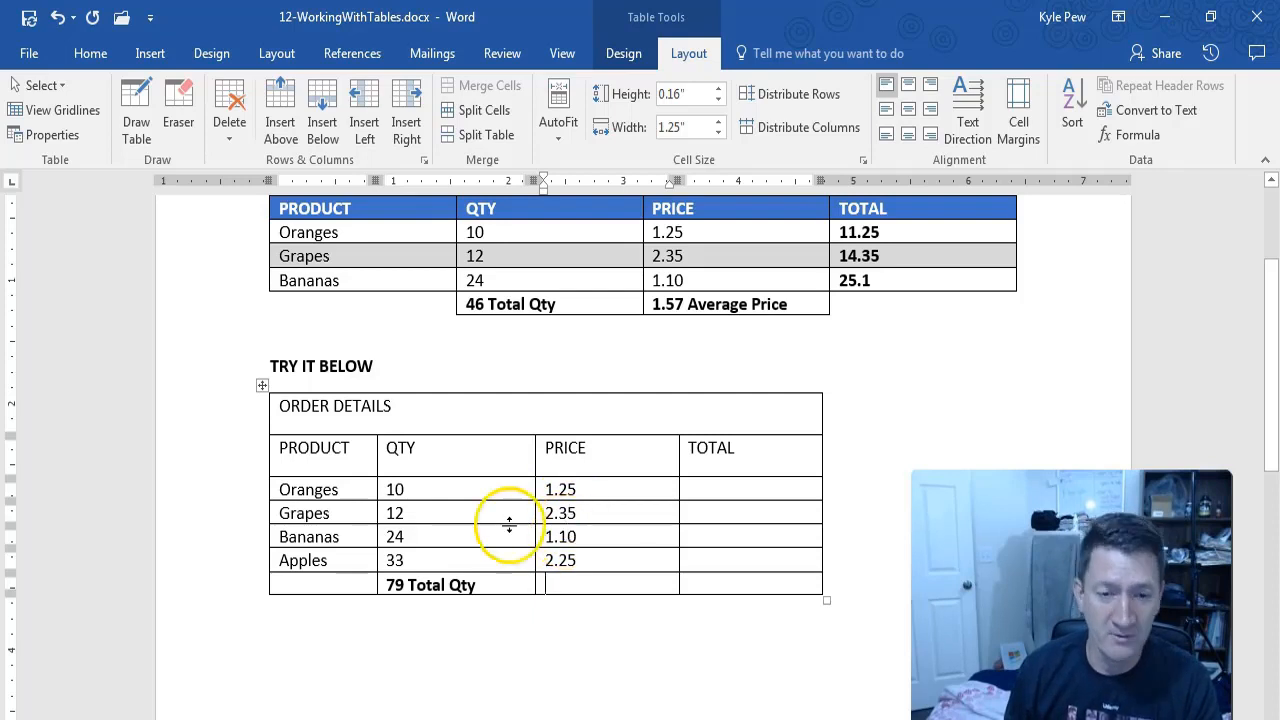
pyautogui.click(555, 585)
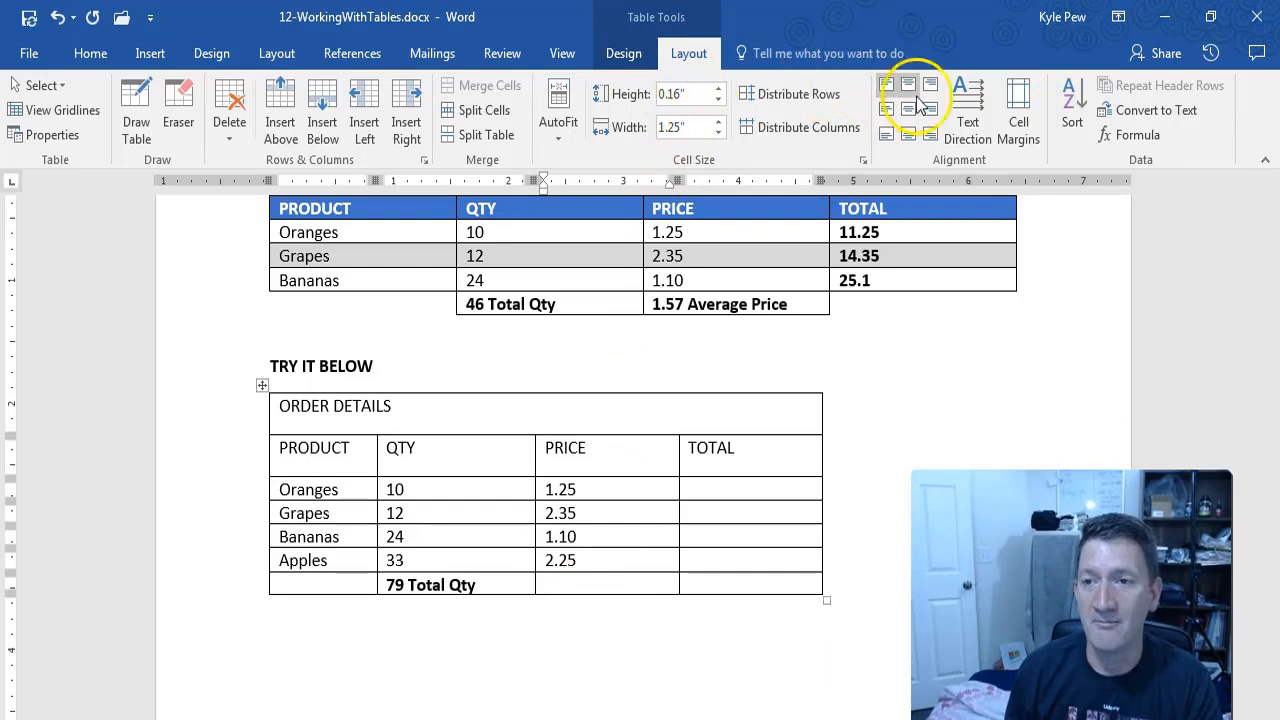
pyautogui.click(1136, 137)
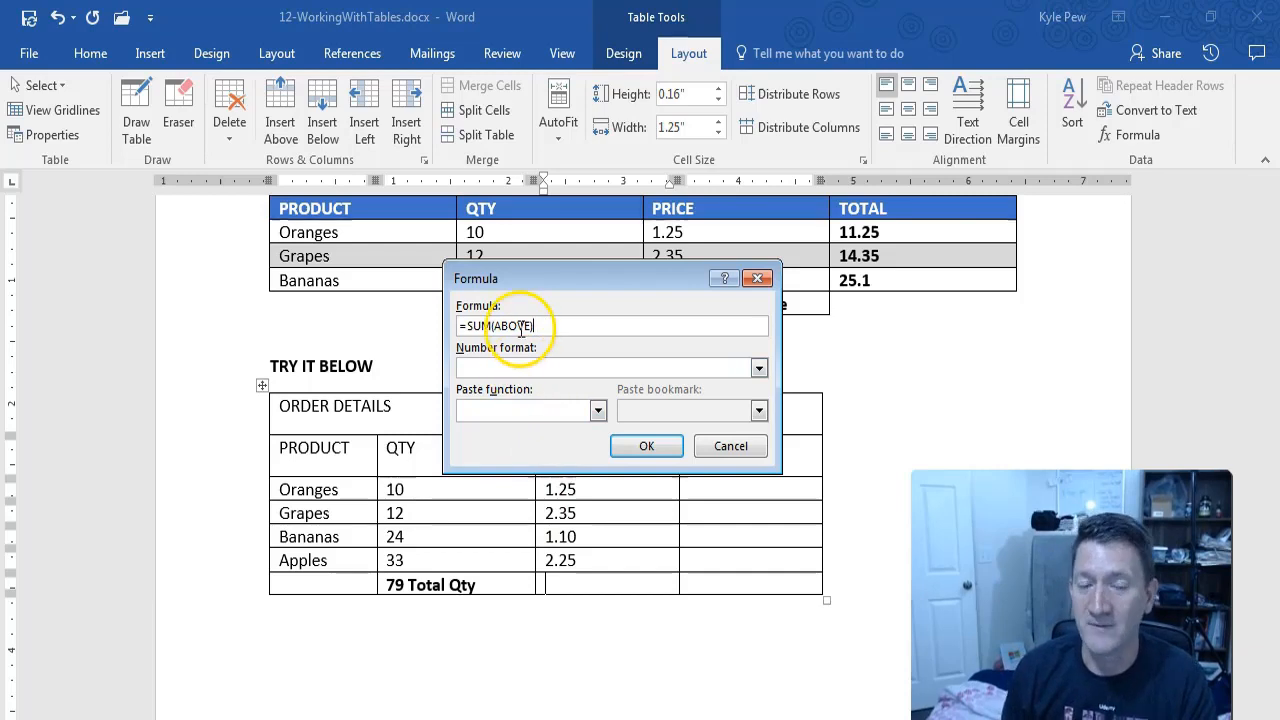
pyautogui.click(474, 328)
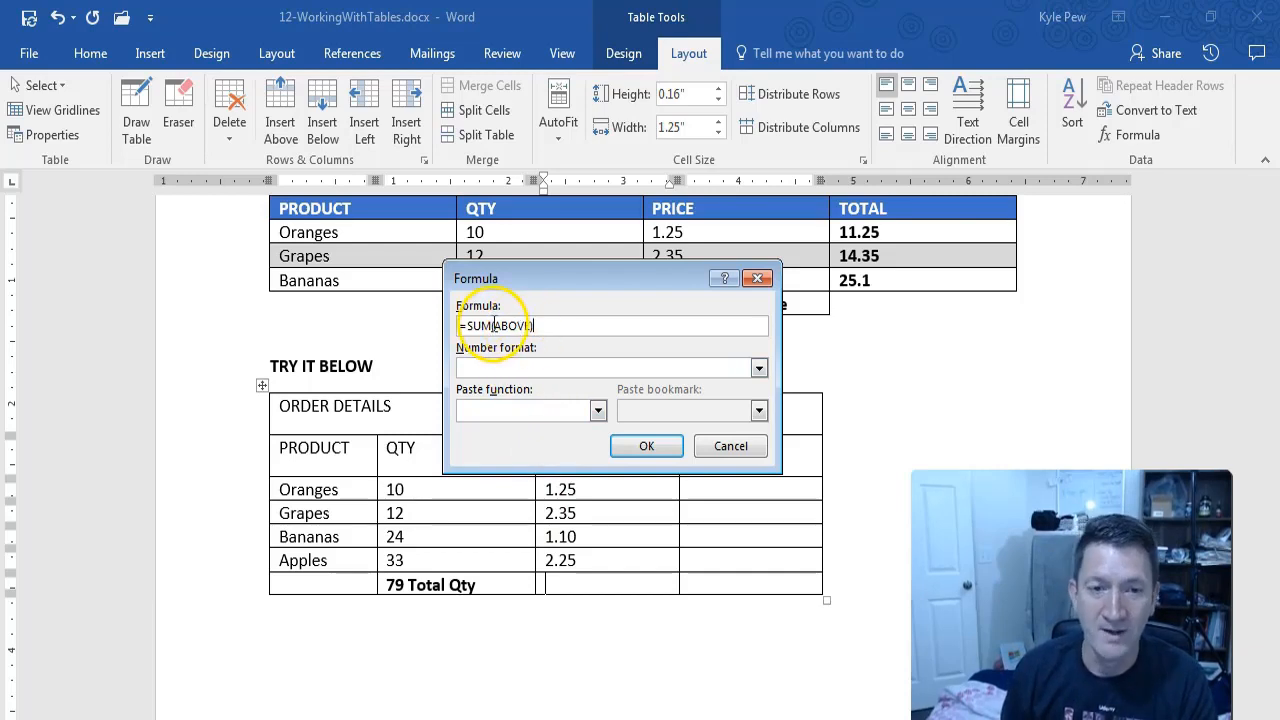
pyautogui.doubleClick(478, 325)
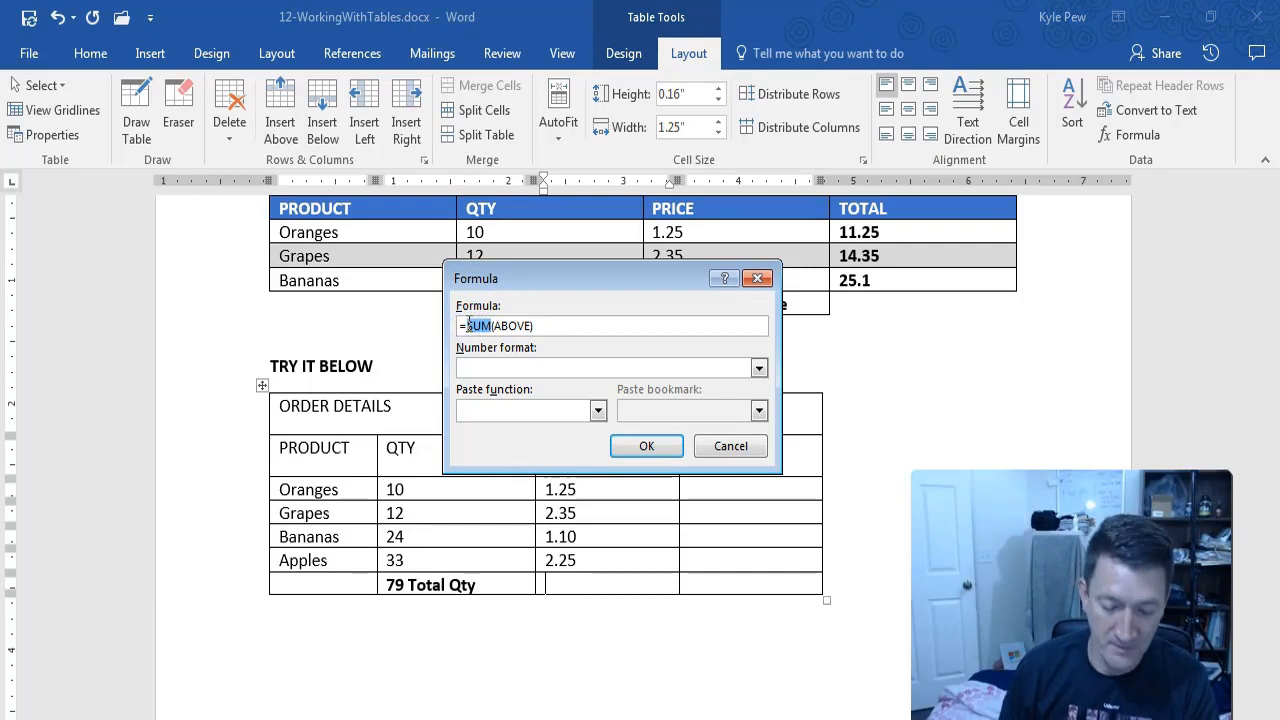
pyautogui.write('AVERAGE')
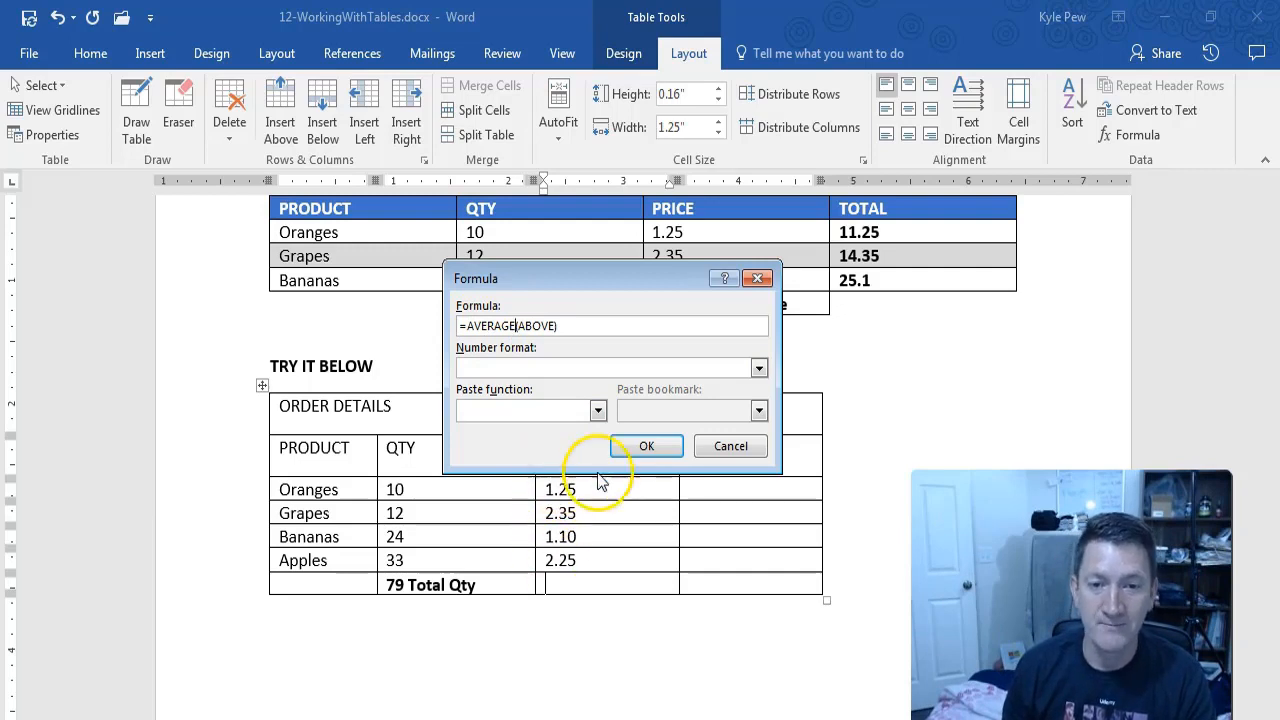
pyautogui.click(645, 446)
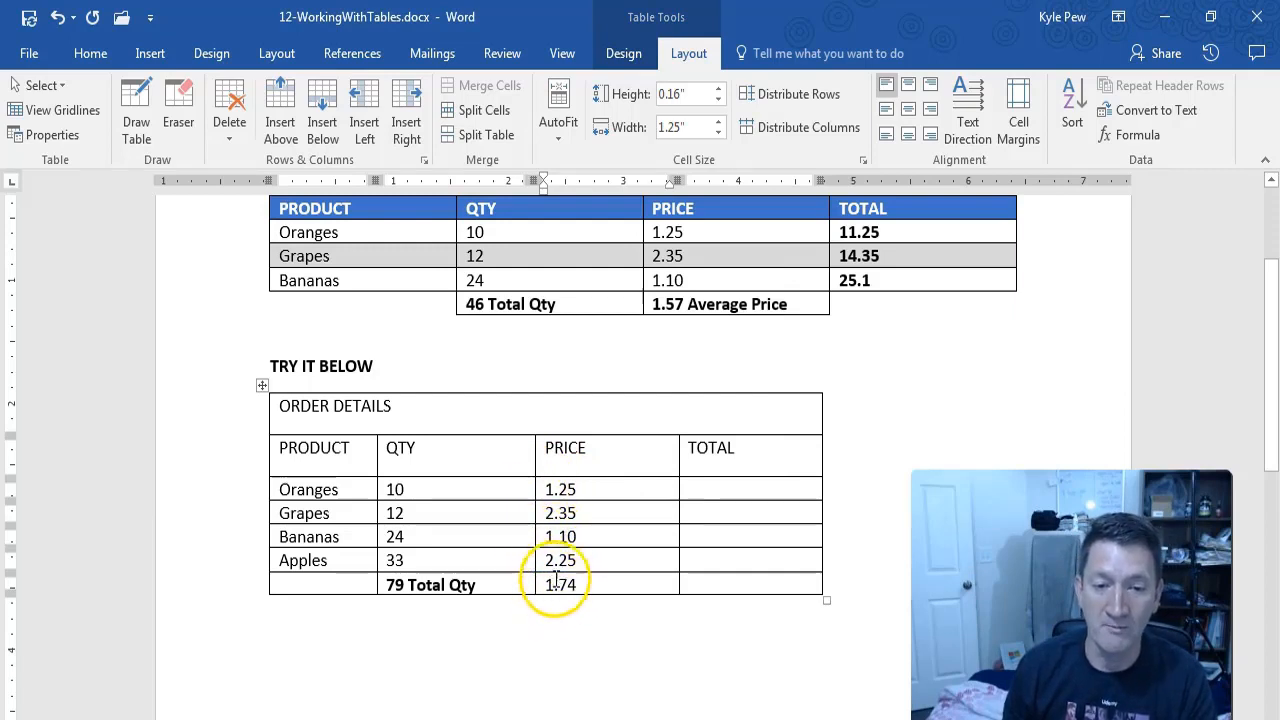
# - Add the label Average Price after the calculated average in the last row's PRICE cell
pyautogui.click(598, 587)
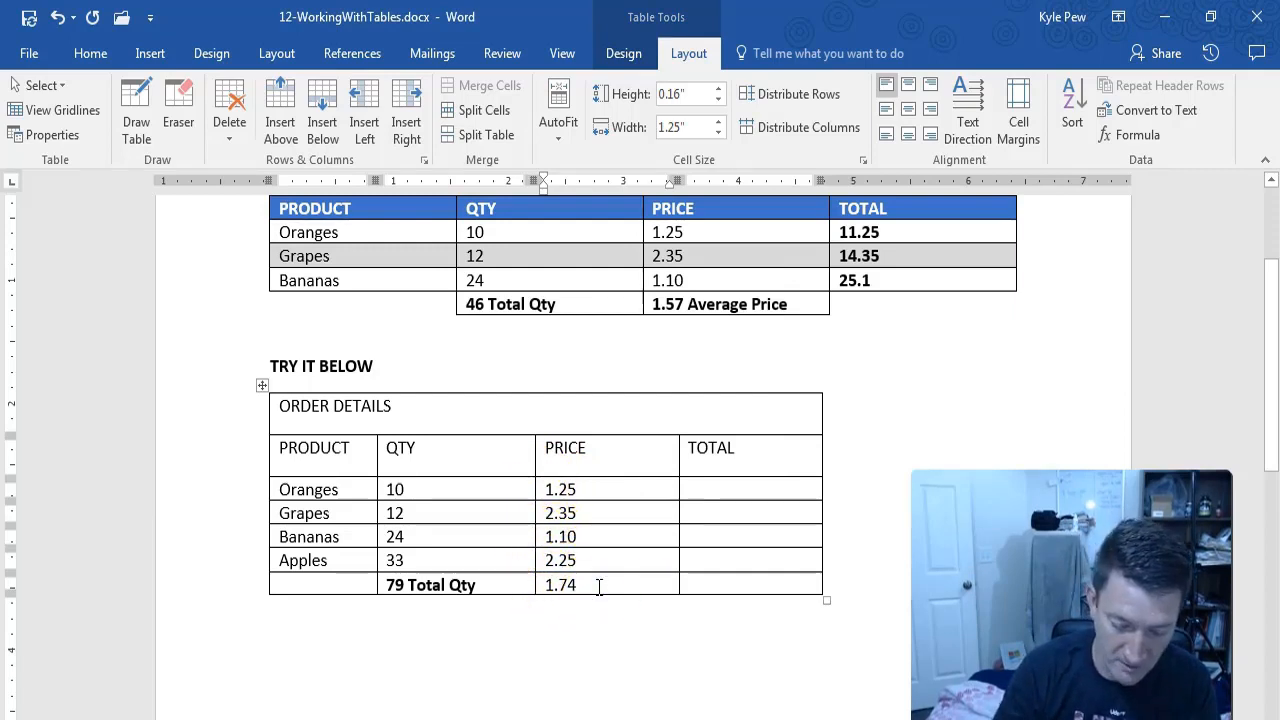
pyautogui.write('Average P')
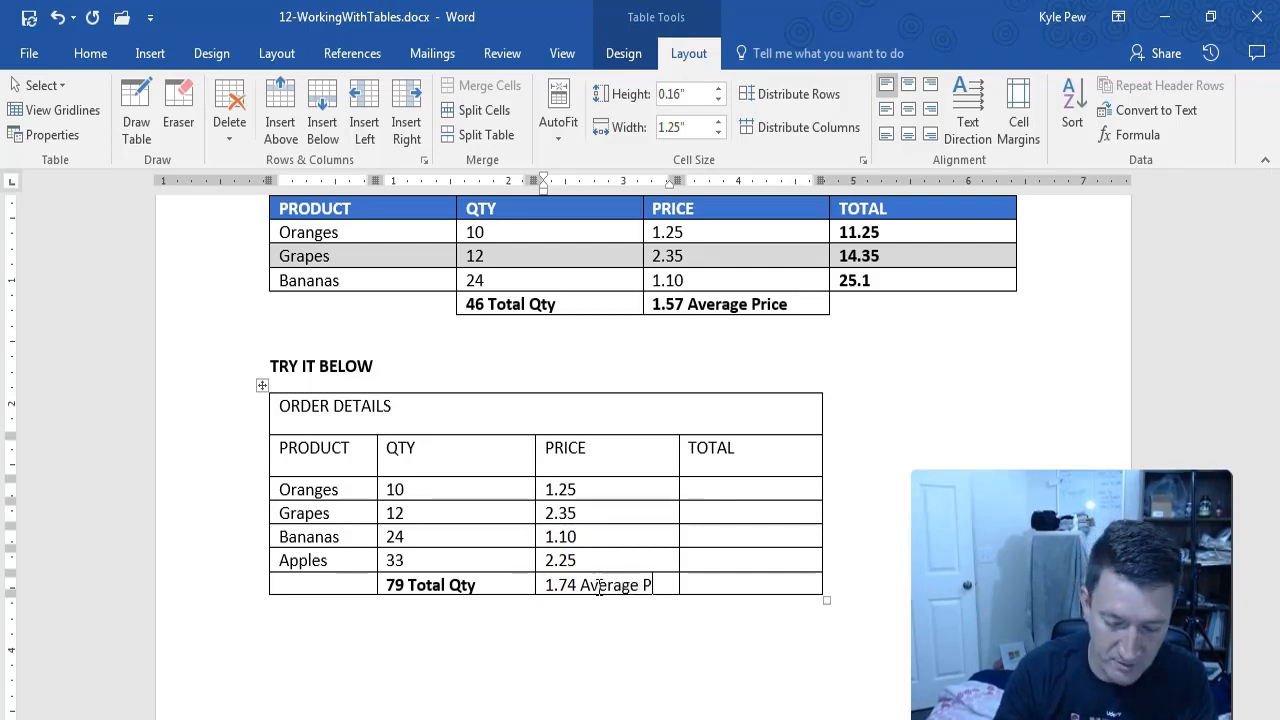
pyautogui.write('rice')
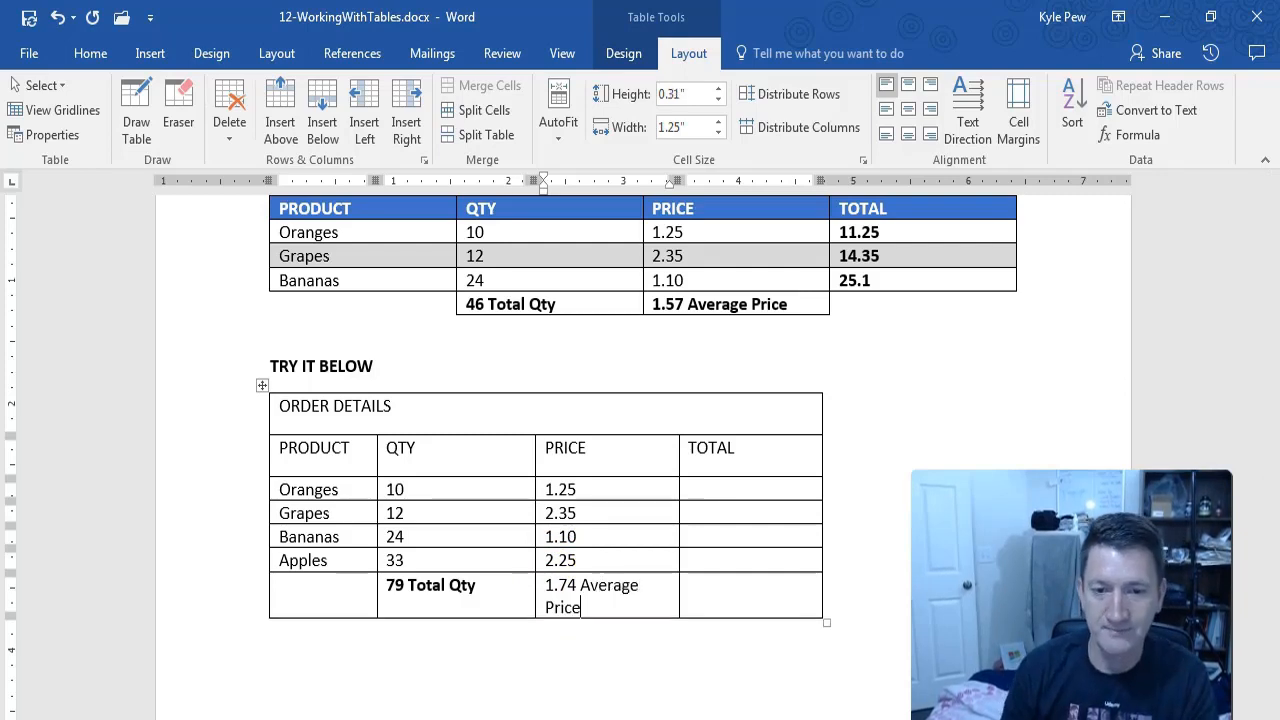
# - Widen the lower table's PRICE column to about 1.31 inches and make the Average Price cell's text bold
pyautogui.click(681, 461)
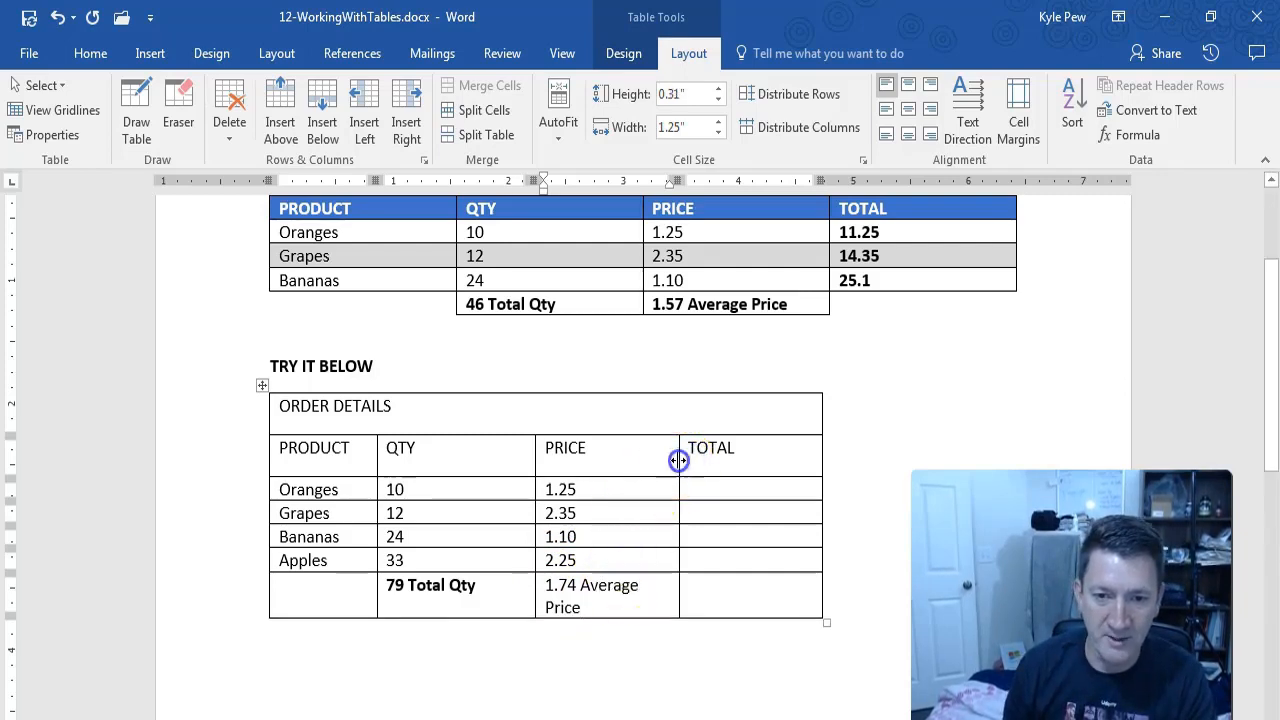
pyautogui.moveTo(679, 460); pyautogui.dragTo(688, 461)
pyautogui.moveTo(677, 584); pyautogui.dragTo(553, 588)
pyautogui.hotkey('ctrl', 'b')
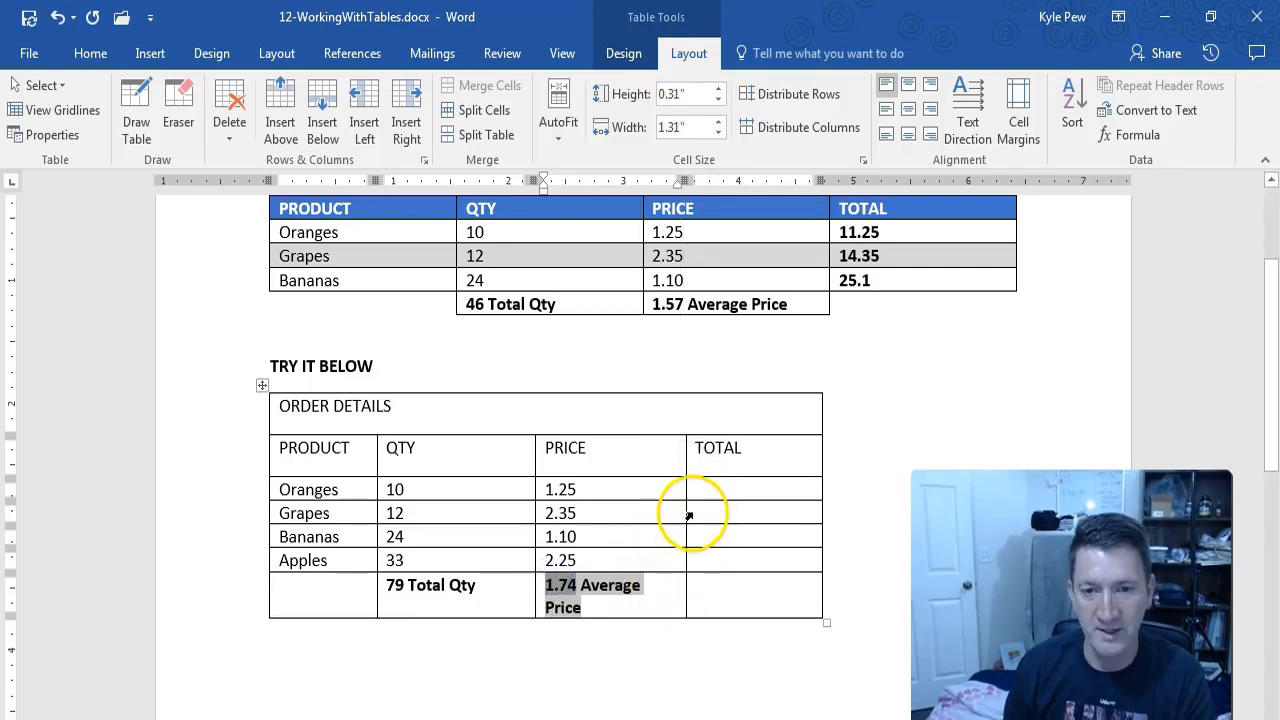
# - Widen the lower table's PRICE column slightly so the Average Price text fits on one line
pyautogui.moveTo(684, 508); pyautogui.dragTo(691, 508)
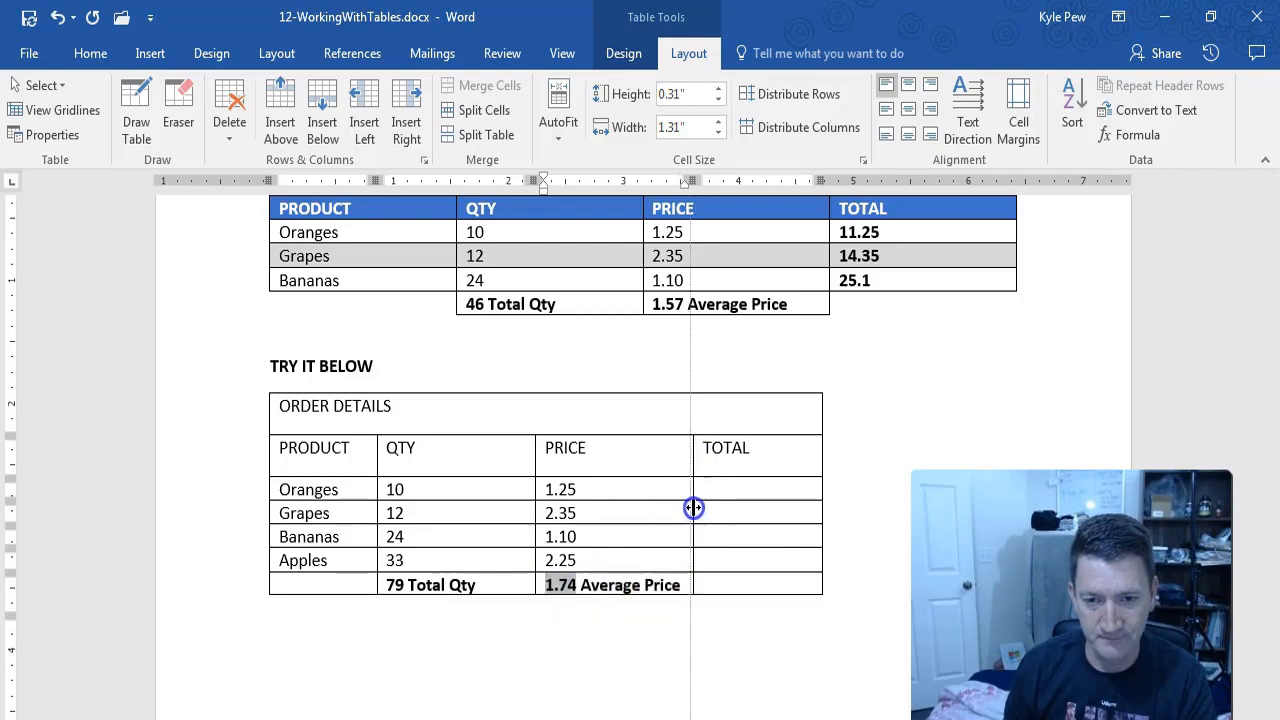
pyautogui.click(710, 587)
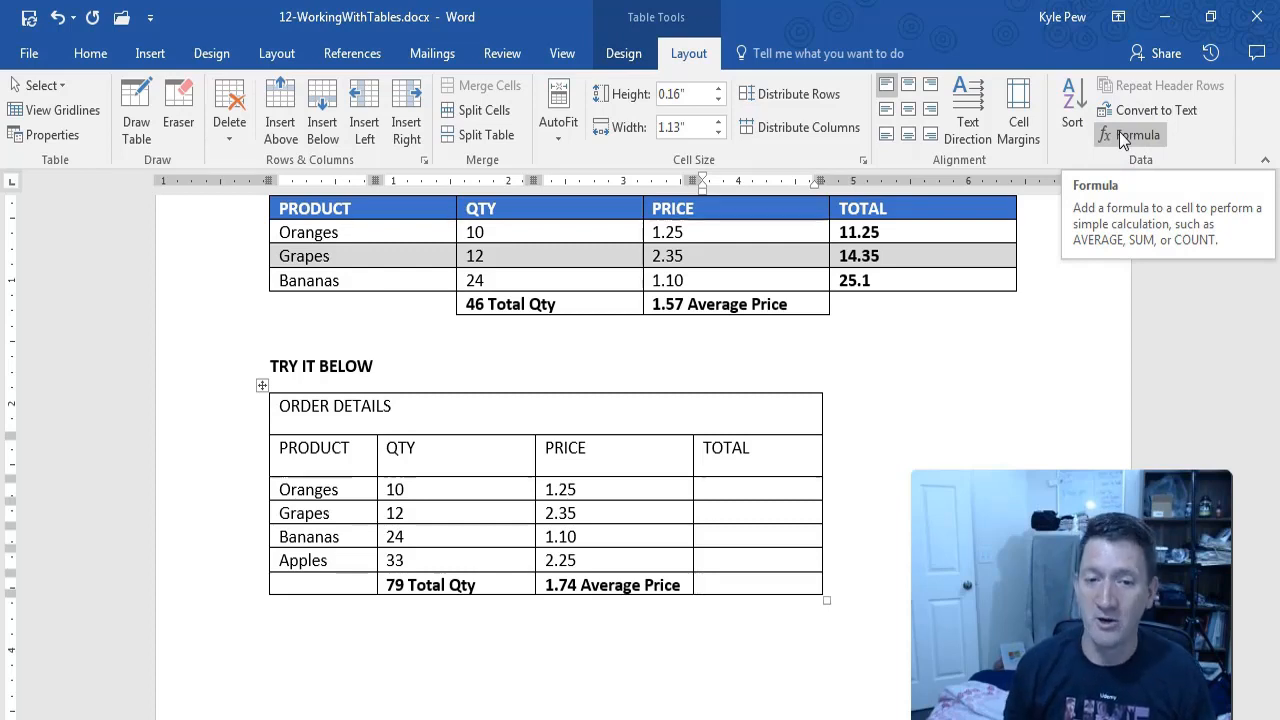
# - Start a formula in the lower table's TOTAL cell for Oranges and clear the suggested expression
pyautogui.click(724, 490)
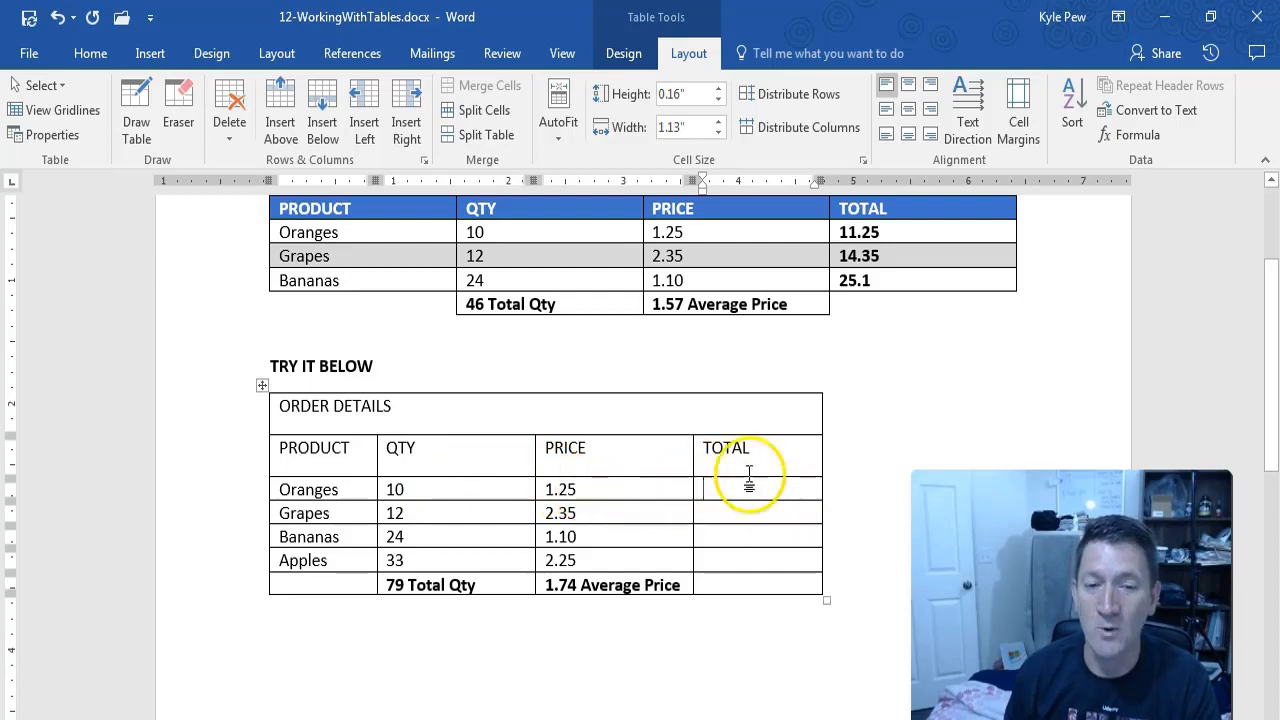
pyautogui.click(705, 496)
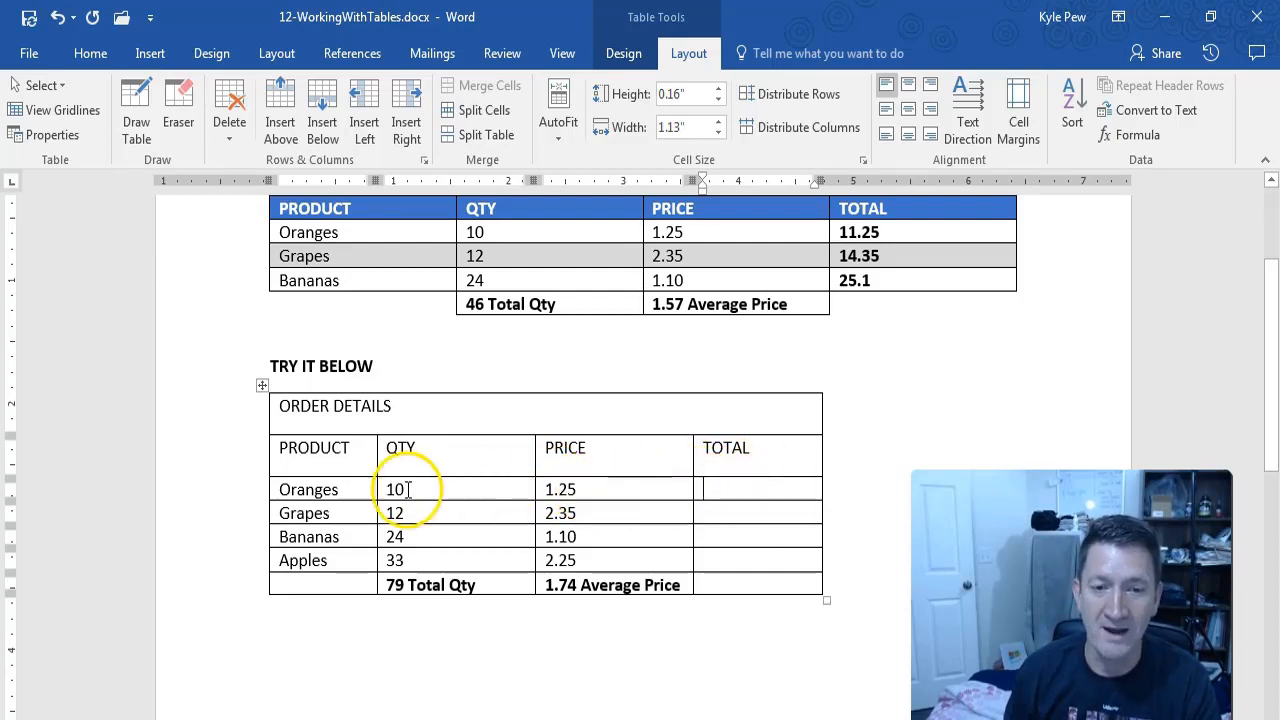
pyautogui.click(722, 490)
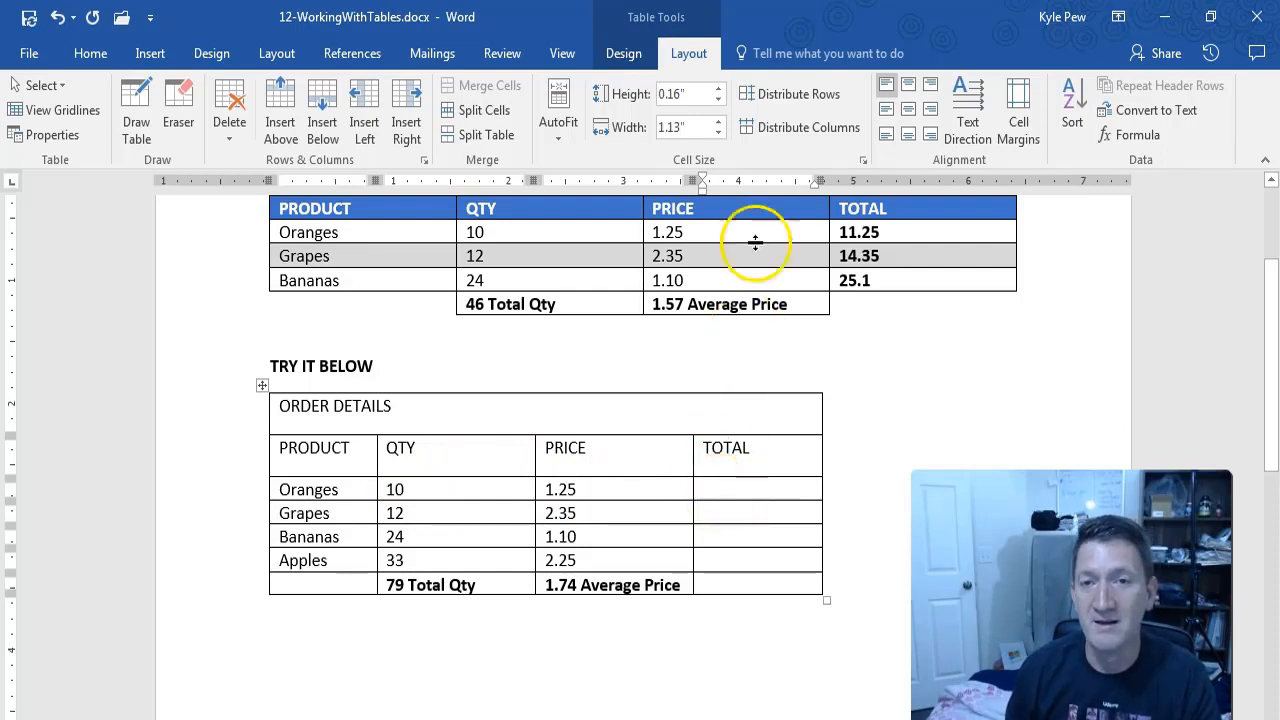
pyautogui.click(1140, 135)
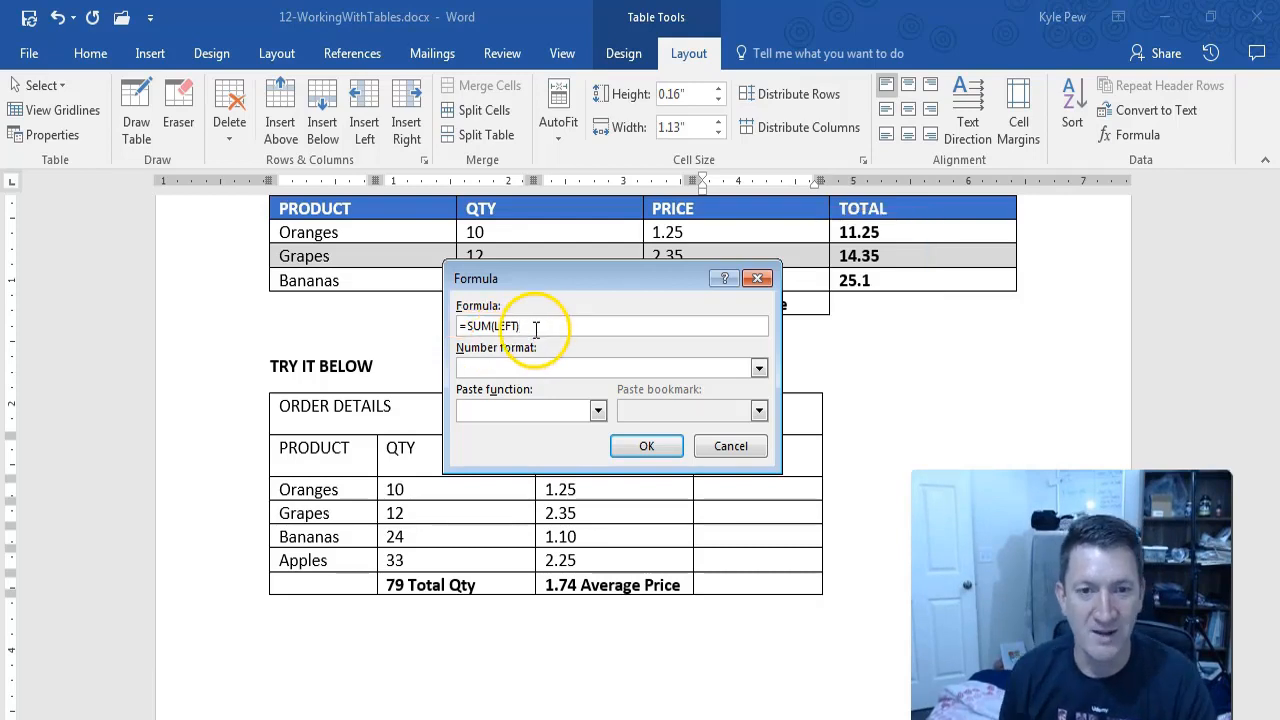
pyautogui.moveTo(530, 326); pyautogui.dragTo(491, 326)
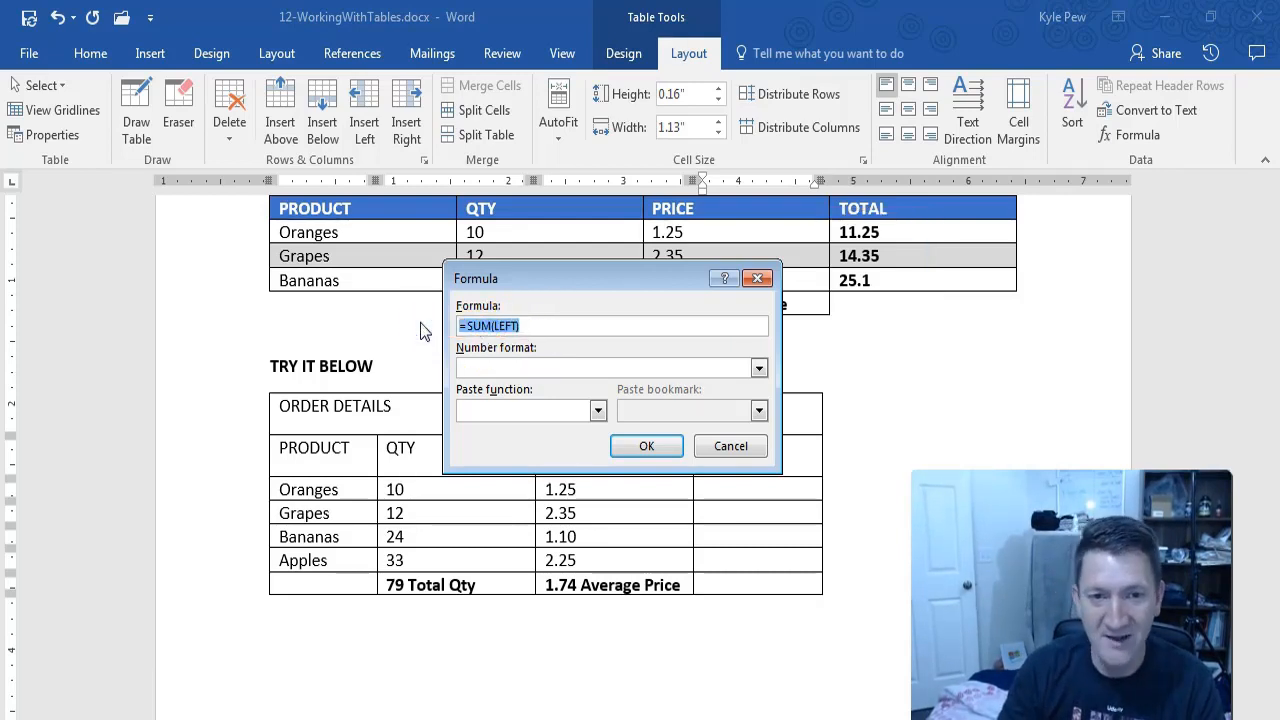
pyautogui.press('BackSpace')
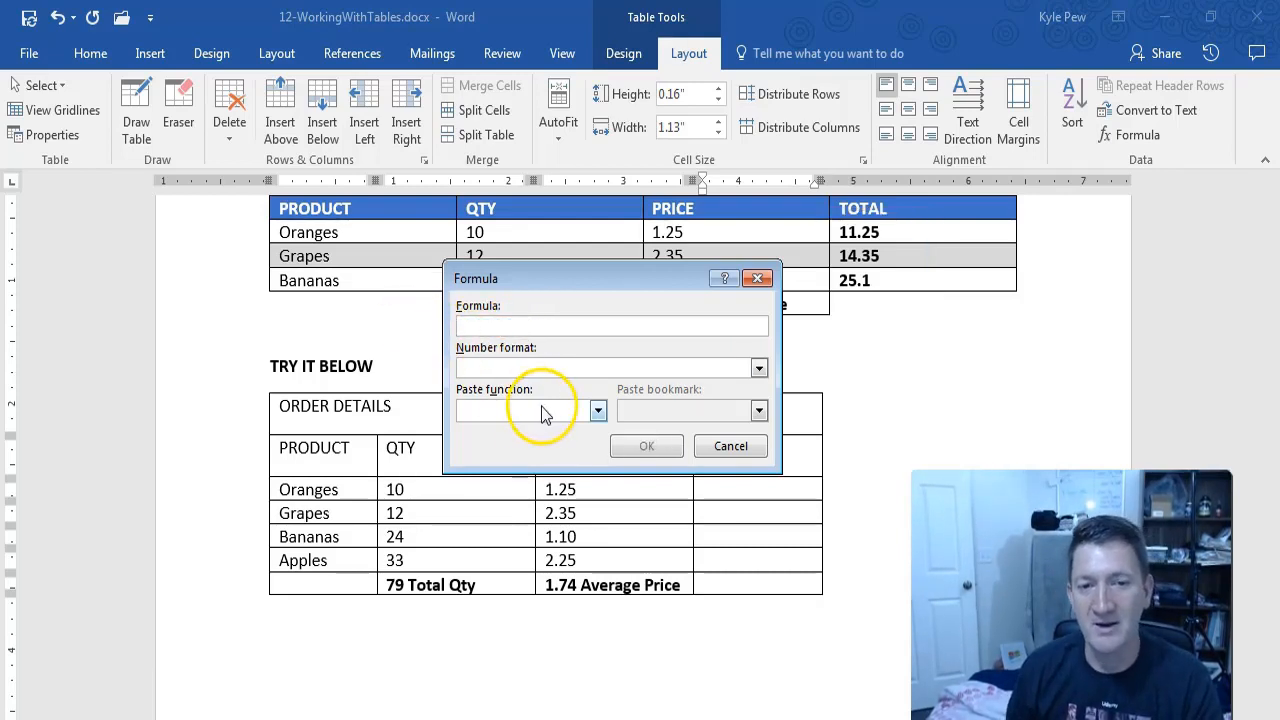
# - Paste the PRODUCT function into the empty formula and move the Formula dialog below the table's rows
pyautogui.click(597, 410)
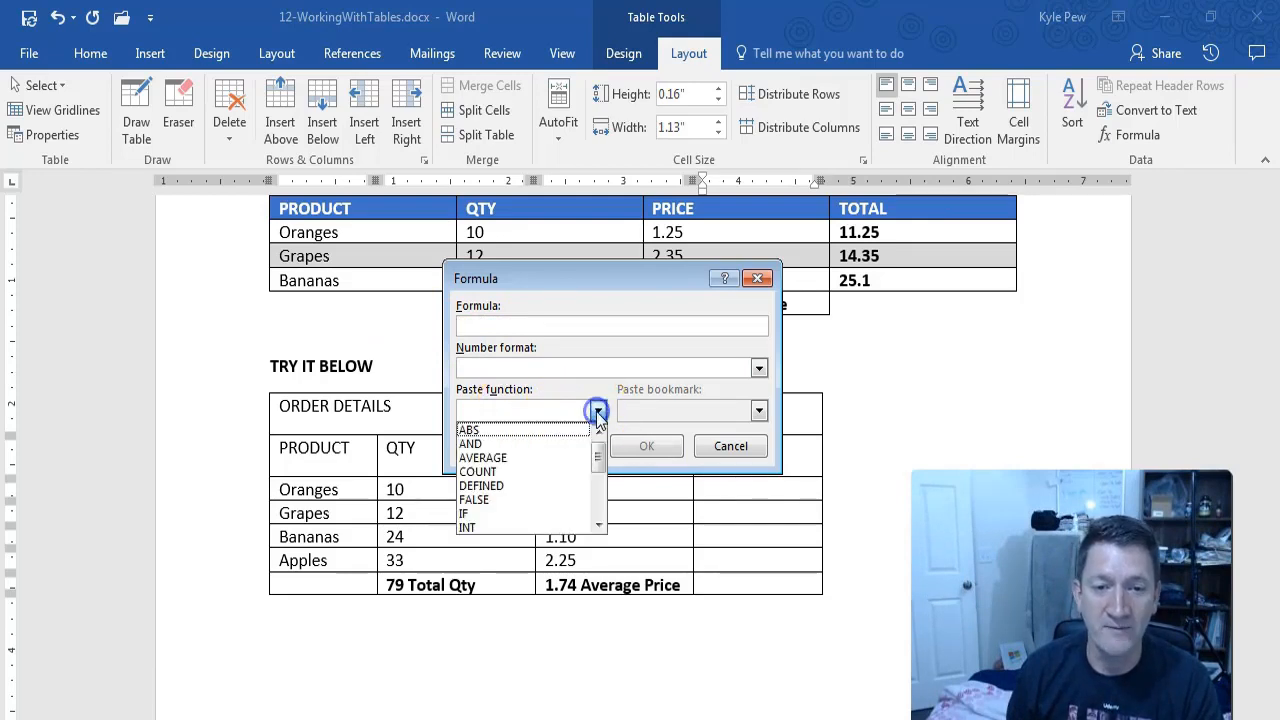
pyautogui.moveTo(597, 440); pyautogui.dragTo(597, 502)
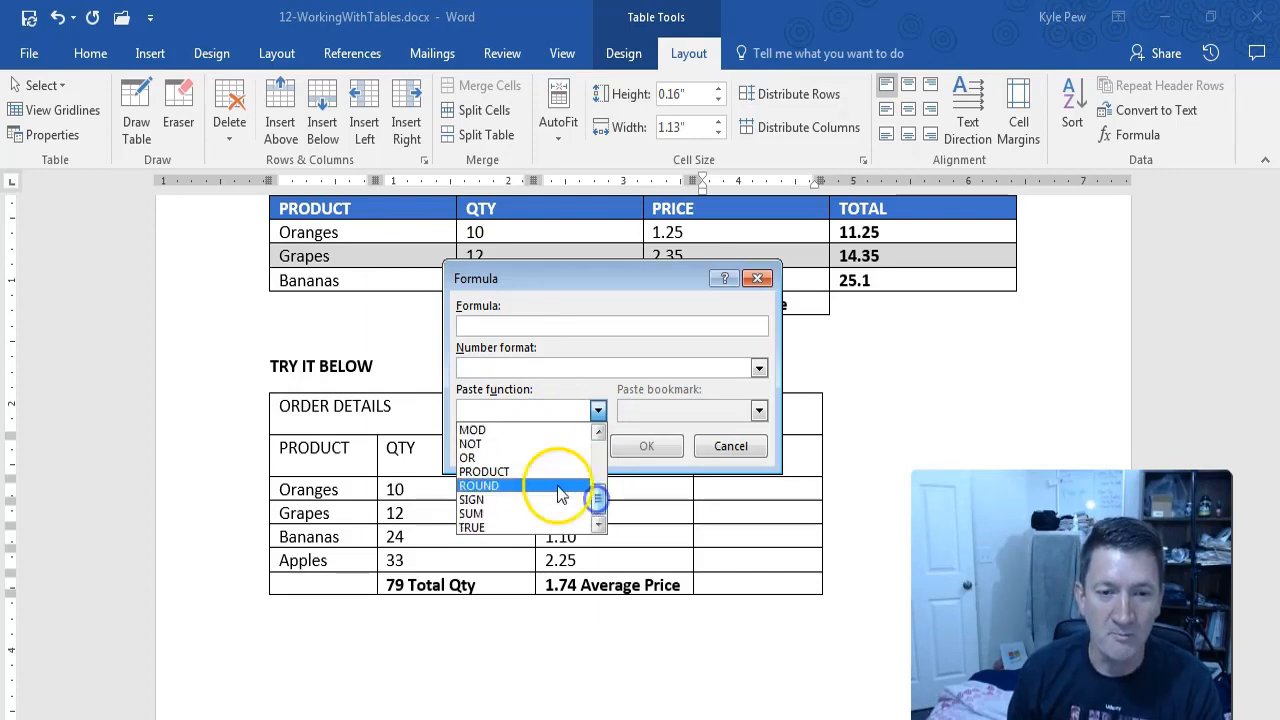
pyautogui.click(500, 472)
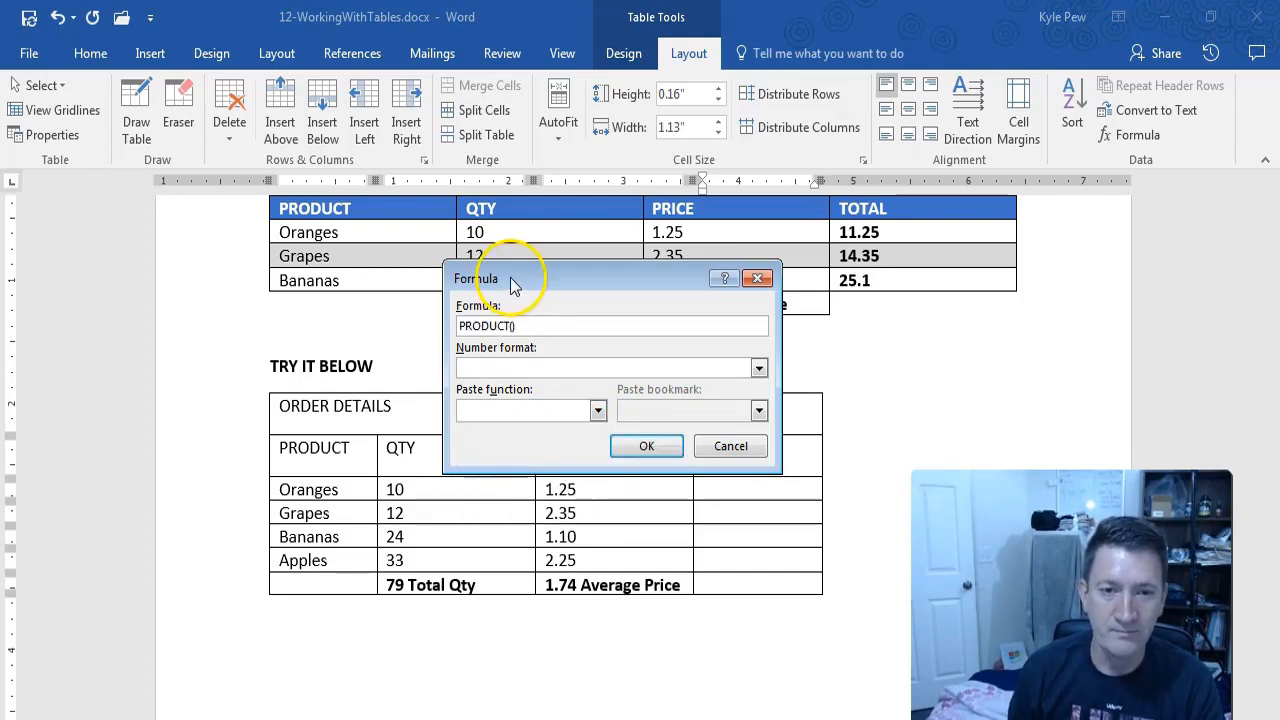
pyautogui.moveTo(508, 283); pyautogui.dragTo(531, 353)
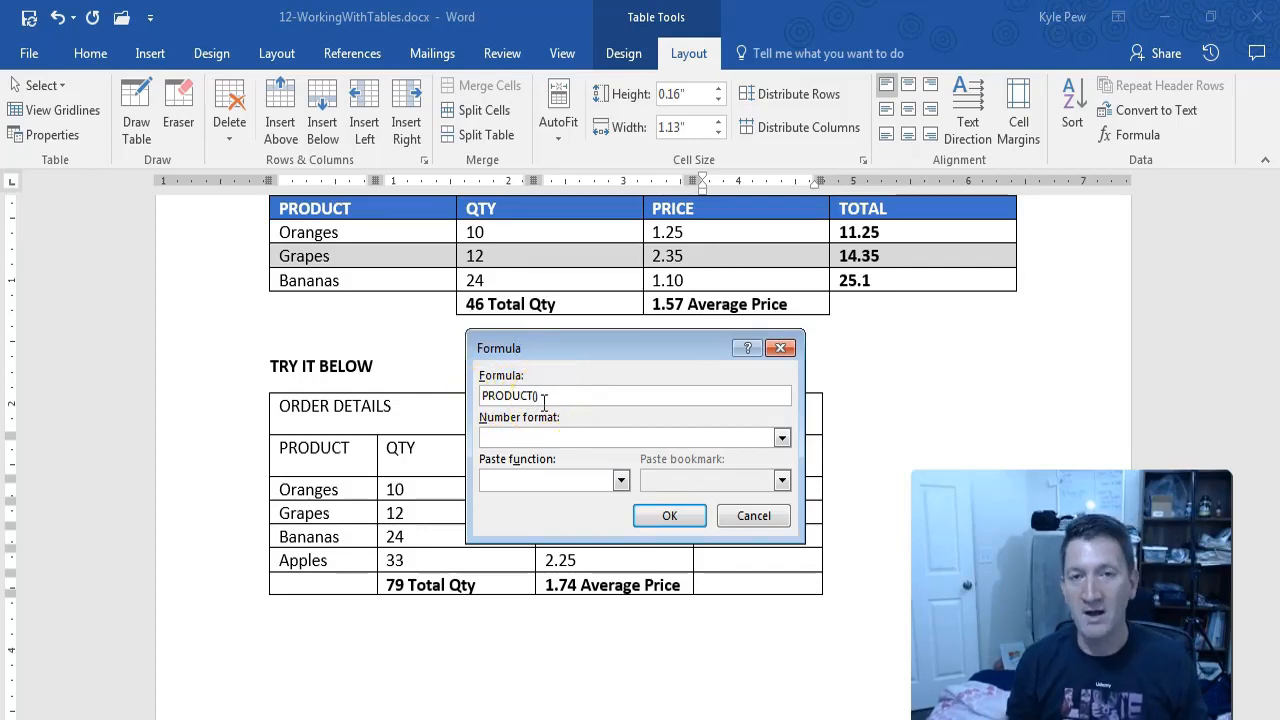
pyautogui.click(537, 396)
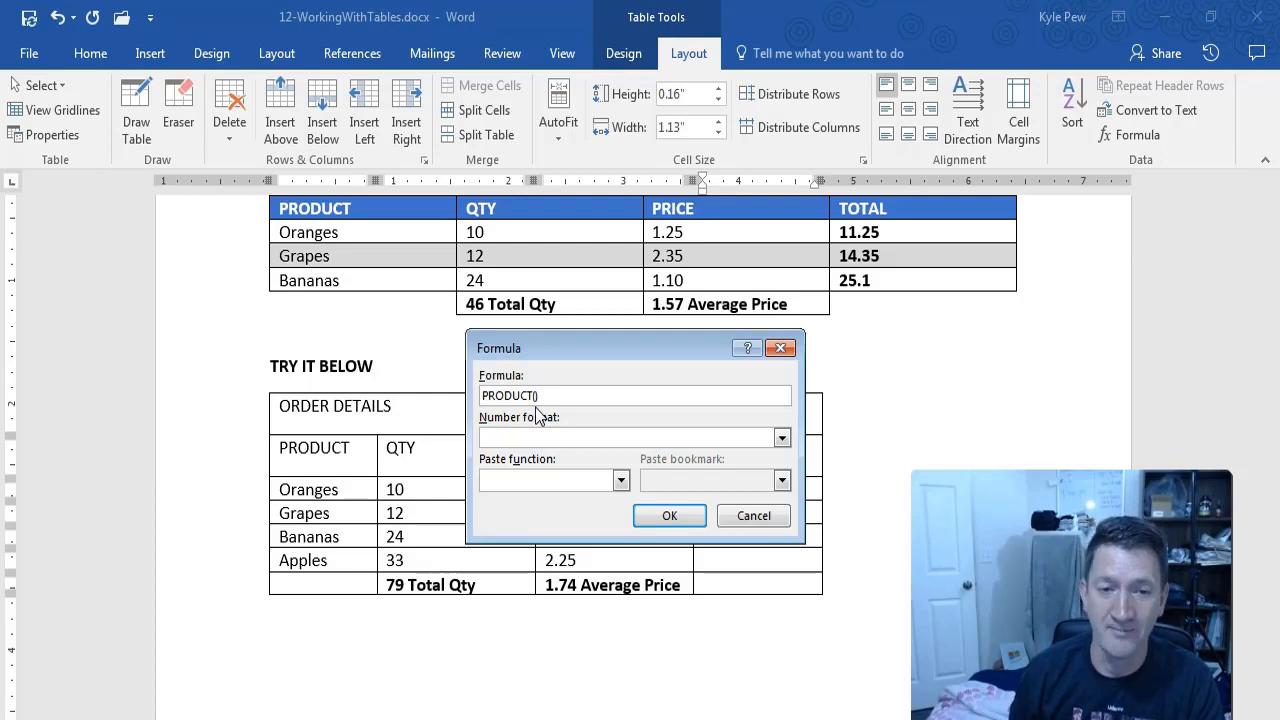
pyautogui.moveTo(547, 357); pyautogui.dragTo(523, 635)
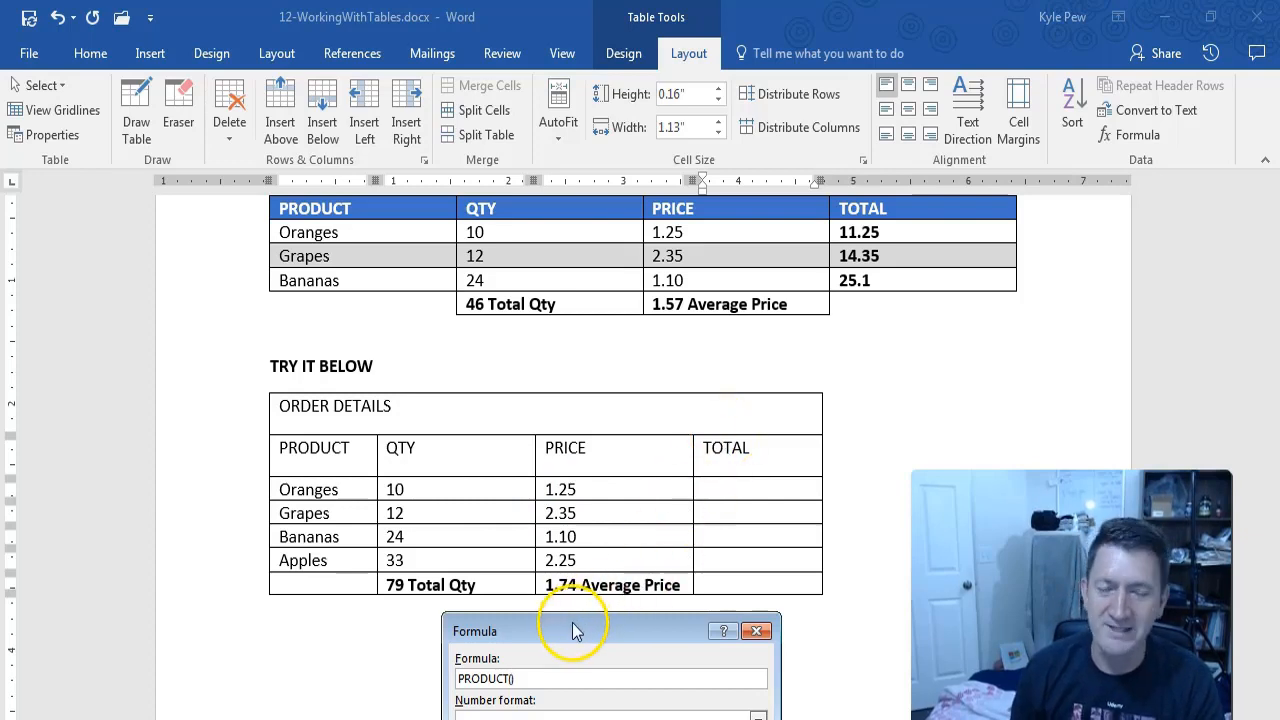
pyautogui.moveTo(574, 626); pyautogui.dragTo(583, 627)
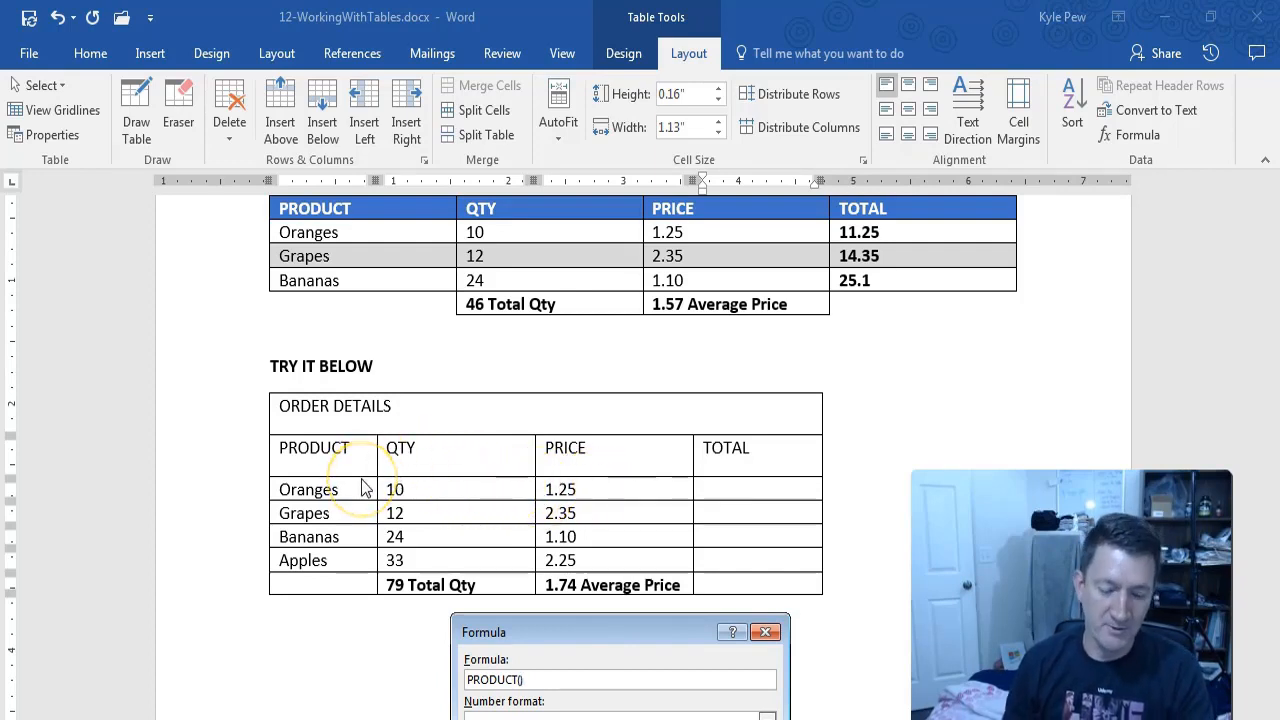
pyautogui.hotkey('ctrl', '2')
pyautogui.moveTo(263, 383); pyautogui.dragTo(376, 604)
pyautogui.moveTo(380, 385)
pyautogui.mouseDown()
pyautogui.moveTo(528, 530)
pyautogui.moveTo(532, 610)
pyautogui.mouseUp()
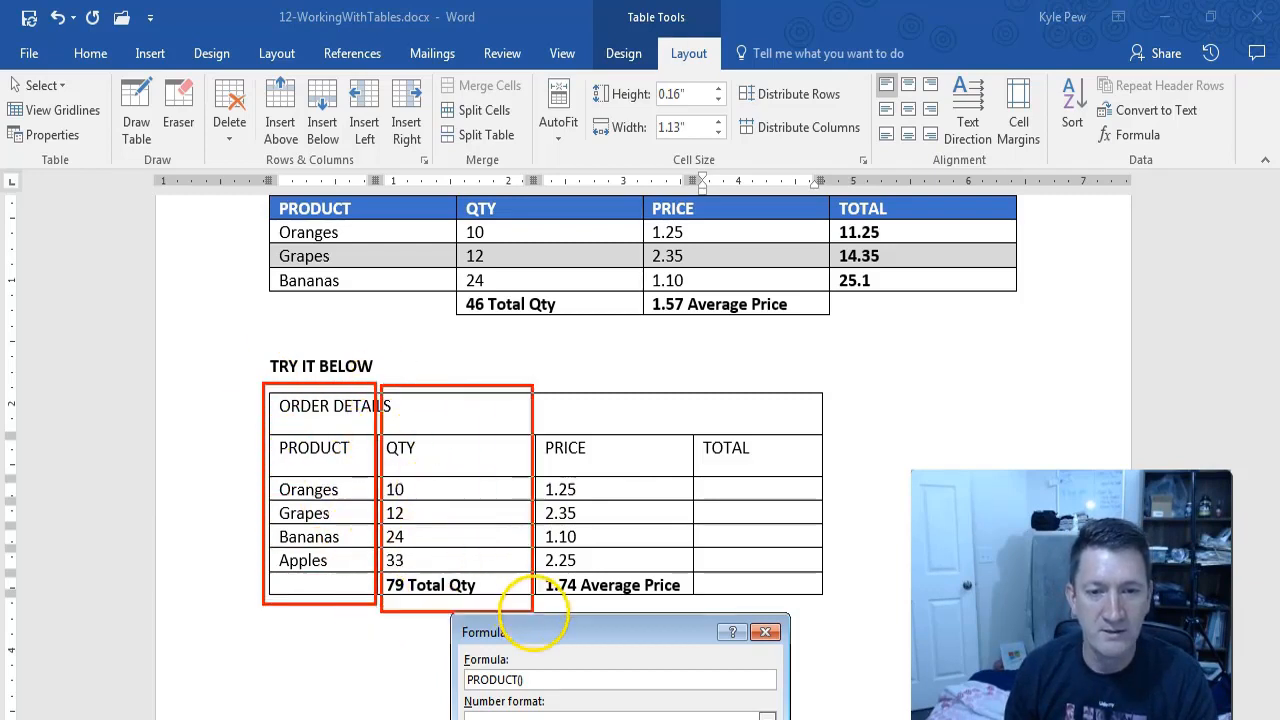
pyautogui.moveTo(541, 391); pyautogui.dragTo(682, 607)
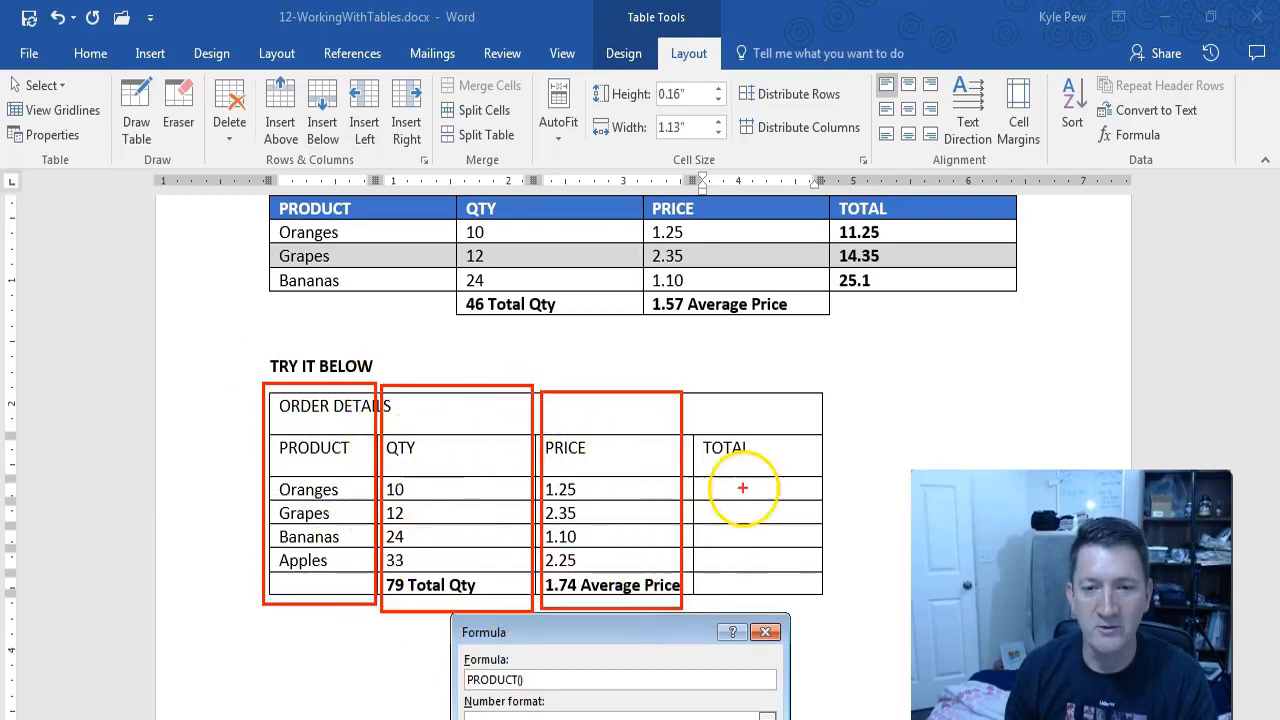
pyautogui.moveTo(231, 384)
pyautogui.mouseDown()
pyautogui.moveTo(828, 430)
pyautogui.moveTo(545, 470)
pyautogui.moveTo(221, 471)
pyautogui.mouseUp()
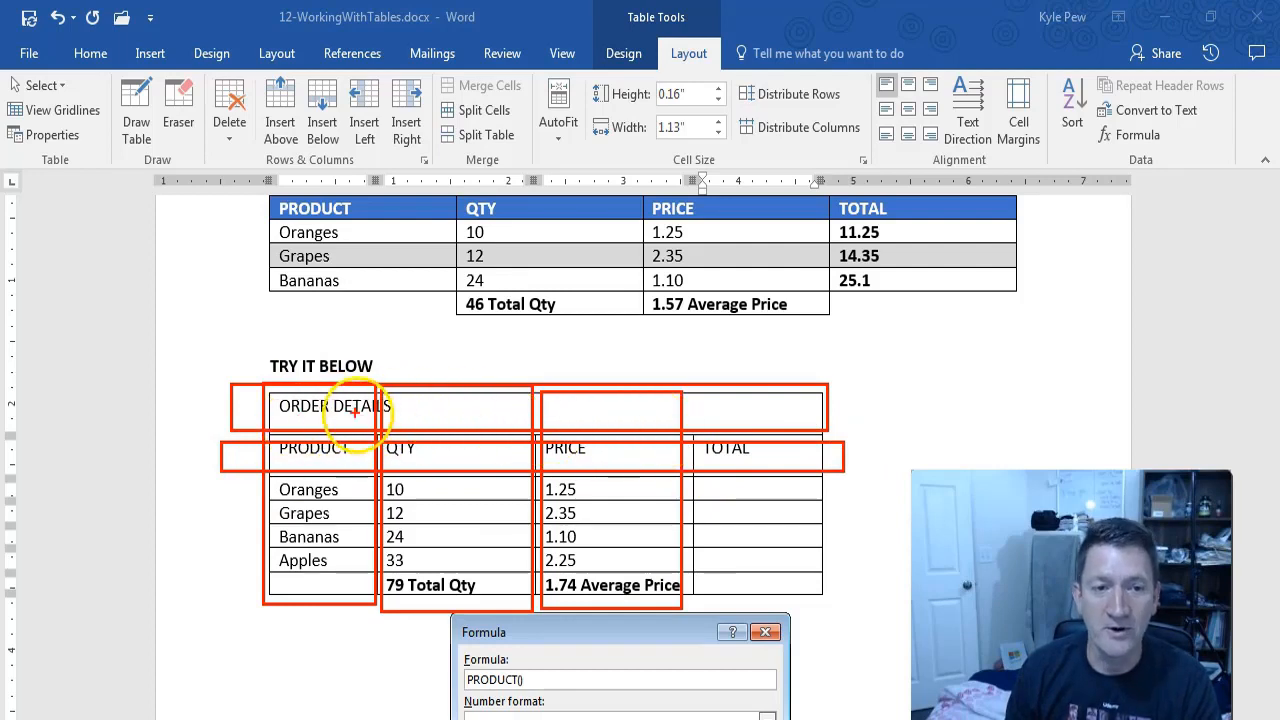
pyautogui.moveTo(314, 330)
pyautogui.mouseDown()
pyautogui.moveTo(313, 347)
pyautogui.moveTo(324, 345)
pyautogui.mouseUp()
pyautogui.moveTo(405, 340); pyautogui.dragTo(410, 368)
pyautogui.moveTo(605, 342); pyautogui.dragTo(604, 357)
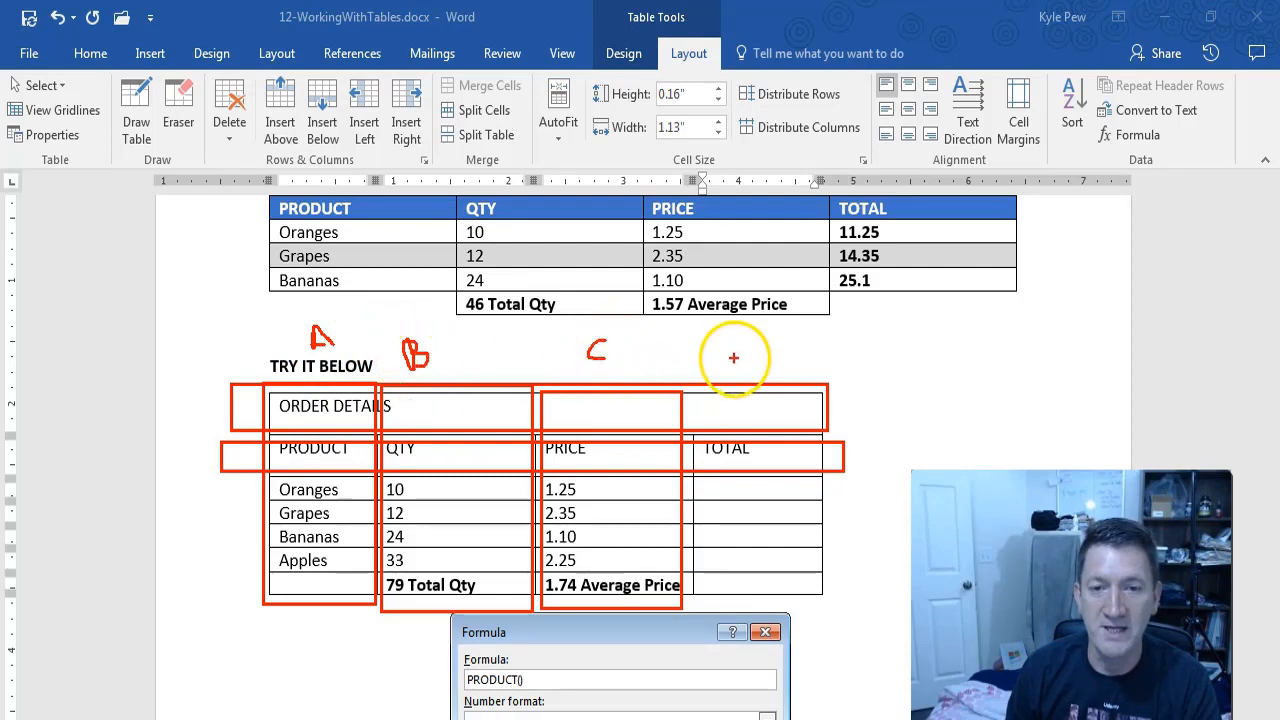
pyautogui.moveTo(736, 349); pyautogui.dragTo(739, 368)
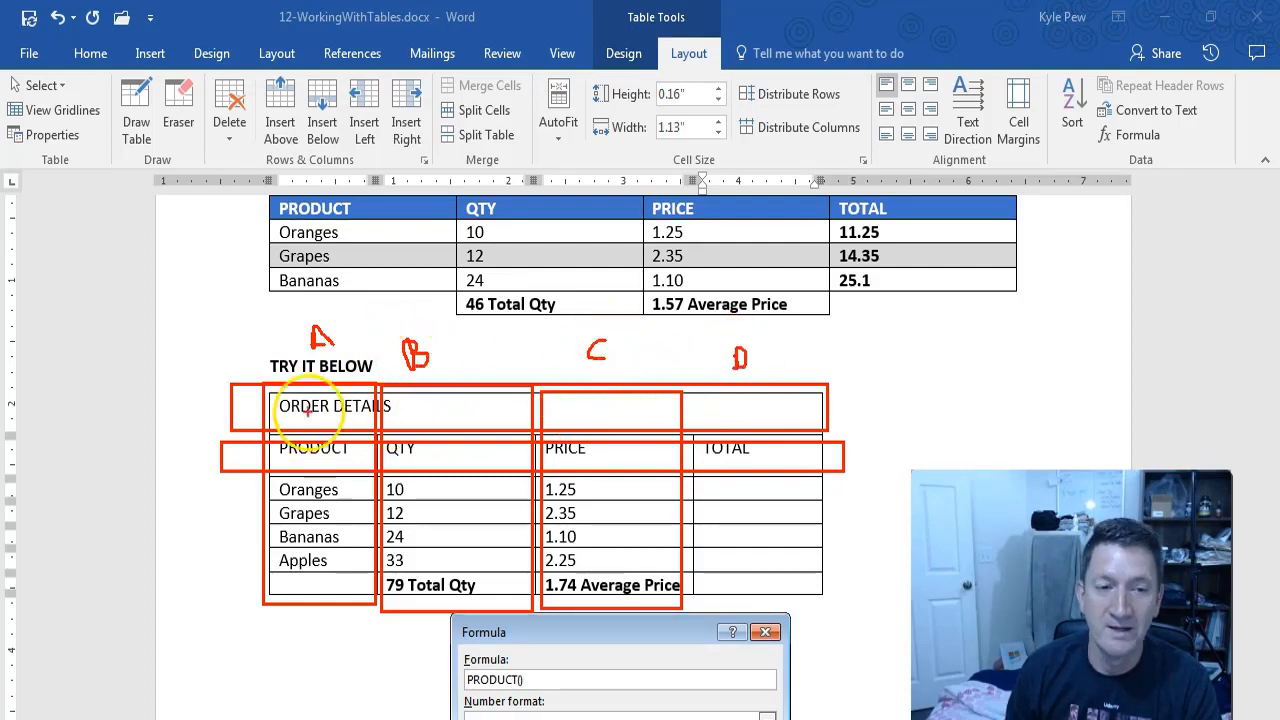
pyautogui.moveTo(209, 397); pyautogui.dragTo(202, 500)
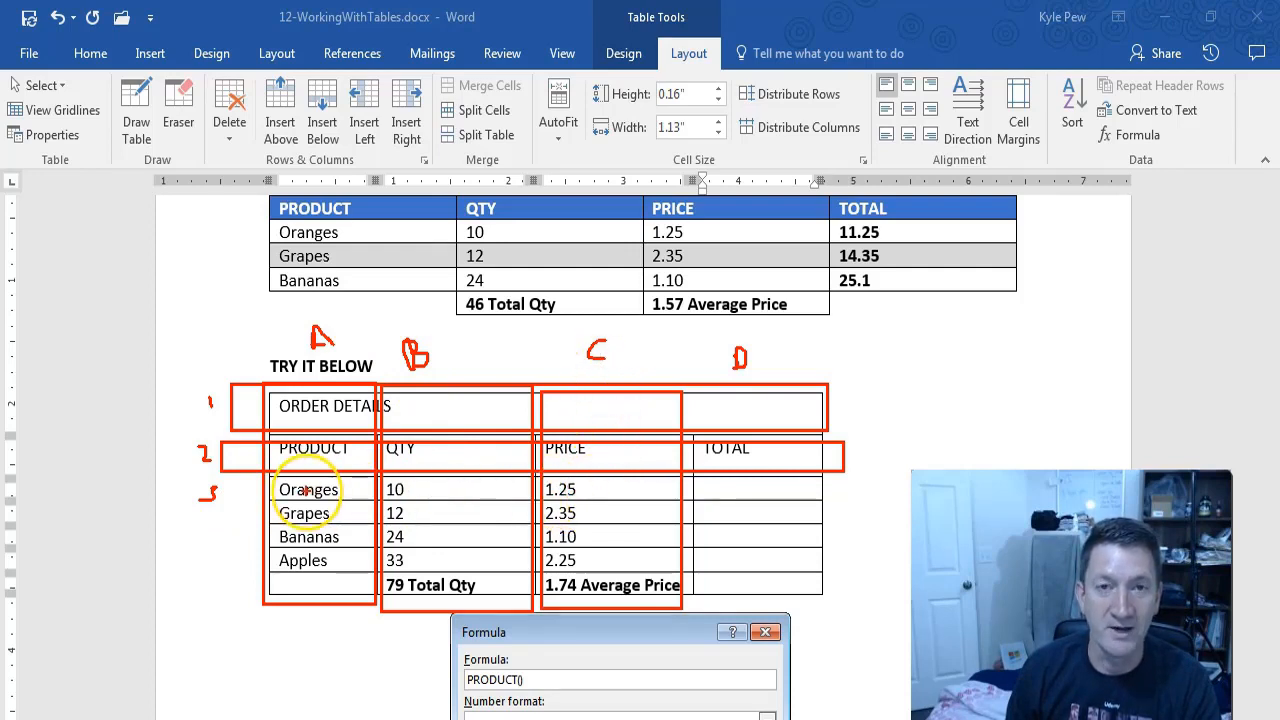
pyautogui.press('Escape')
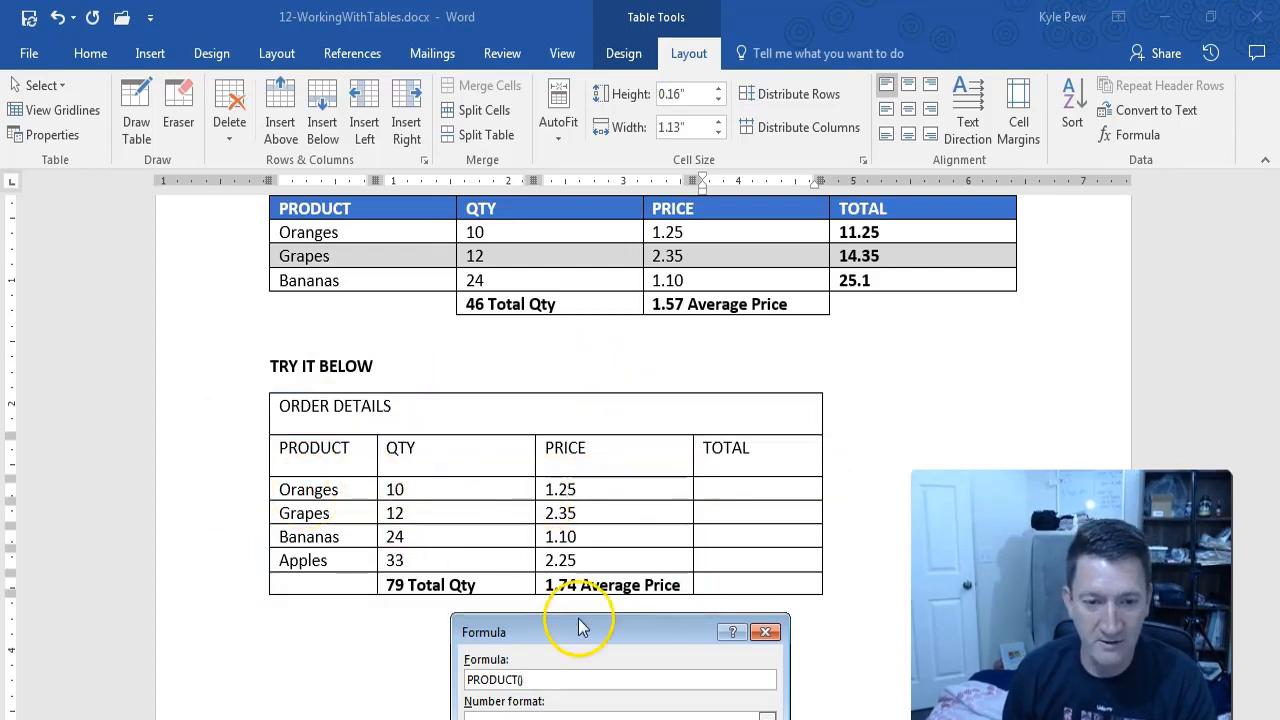
# - Complete the Oranges total formula with the arguments B3,C3 for the PRODUCT function and insert it
pyautogui.moveTo(580, 630)
pyautogui.mouseDown()
pyautogui.moveTo(580, 489)
pyautogui.moveTo(585, 527)
pyautogui.mouseUp()
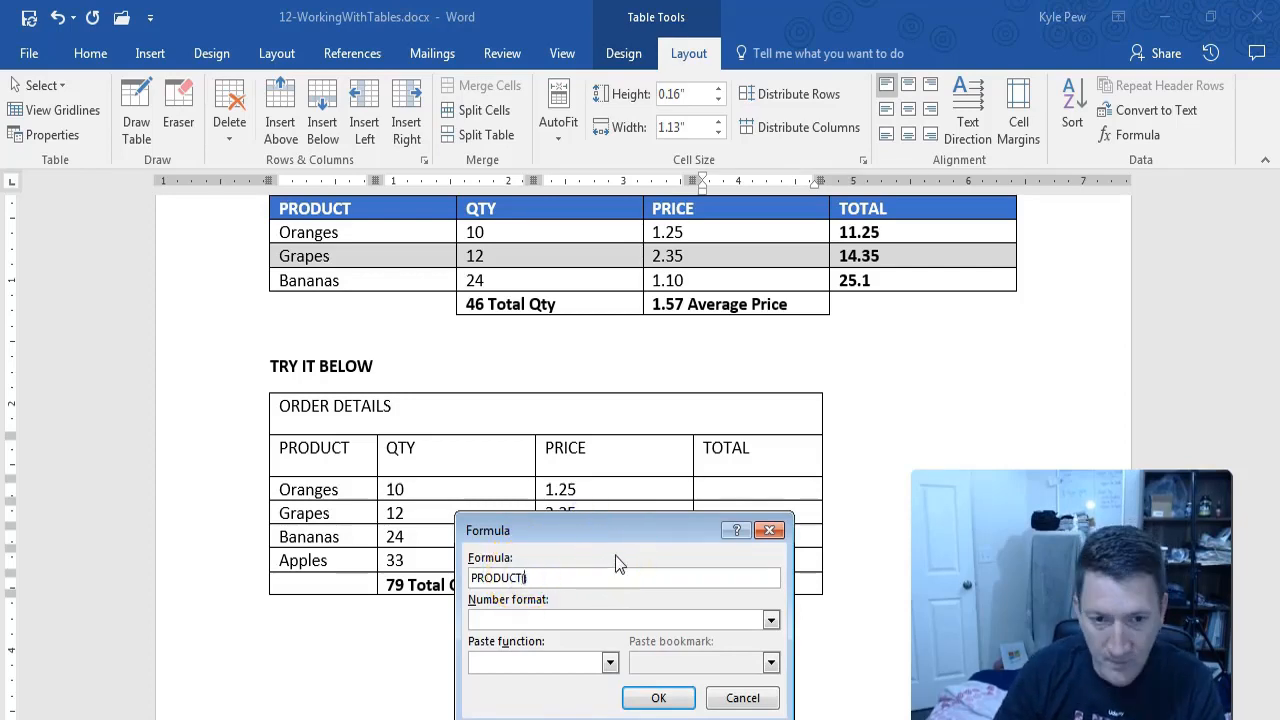
pyautogui.write('B3,')
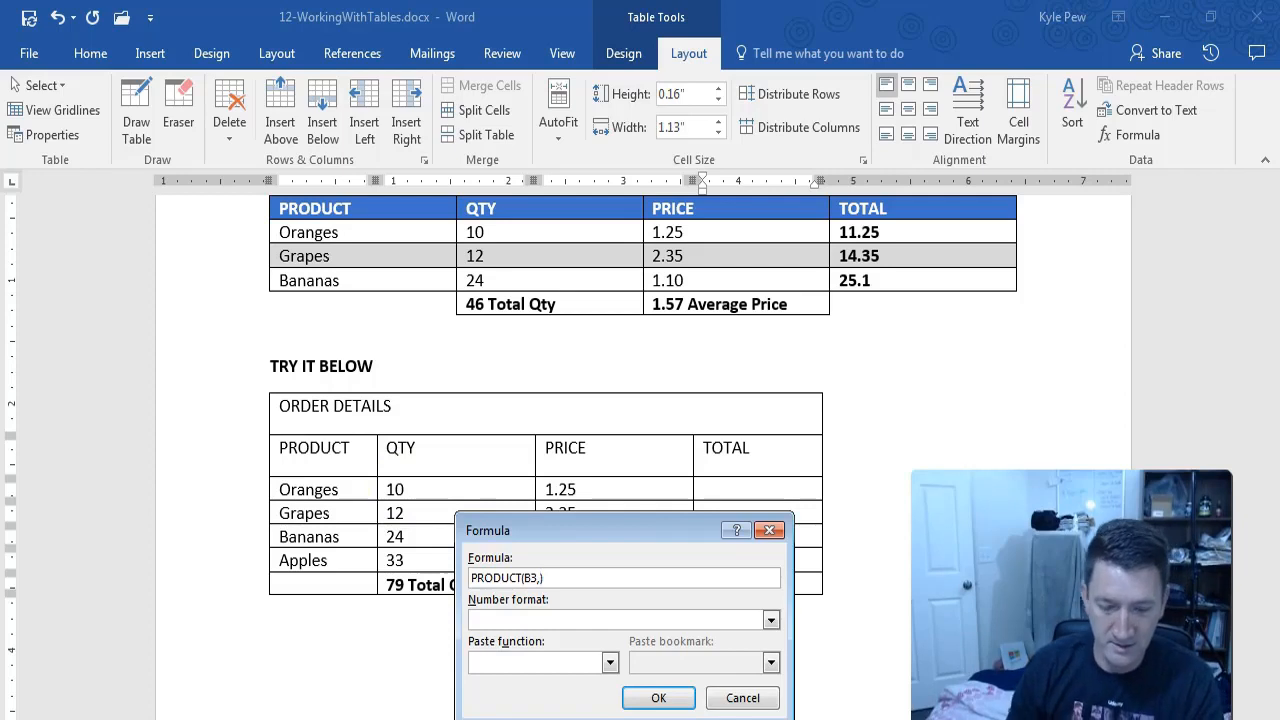
pyautogui.write('3')
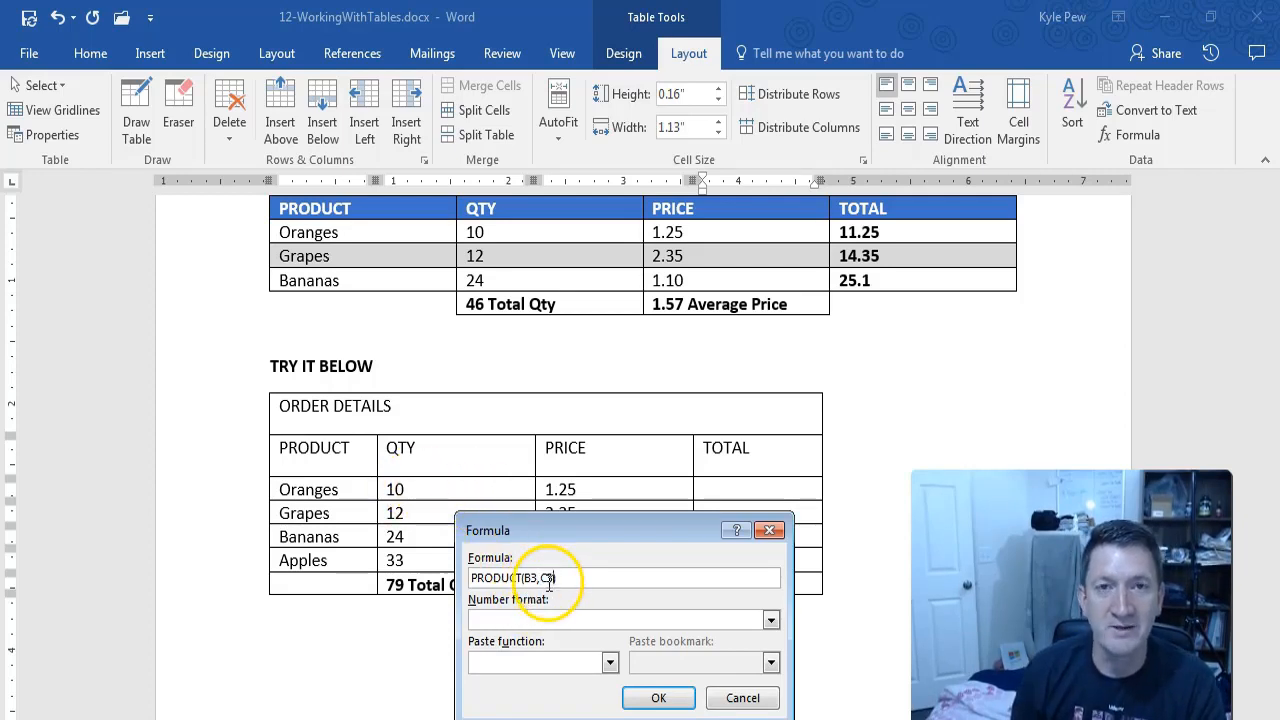
pyautogui.click(652, 698)
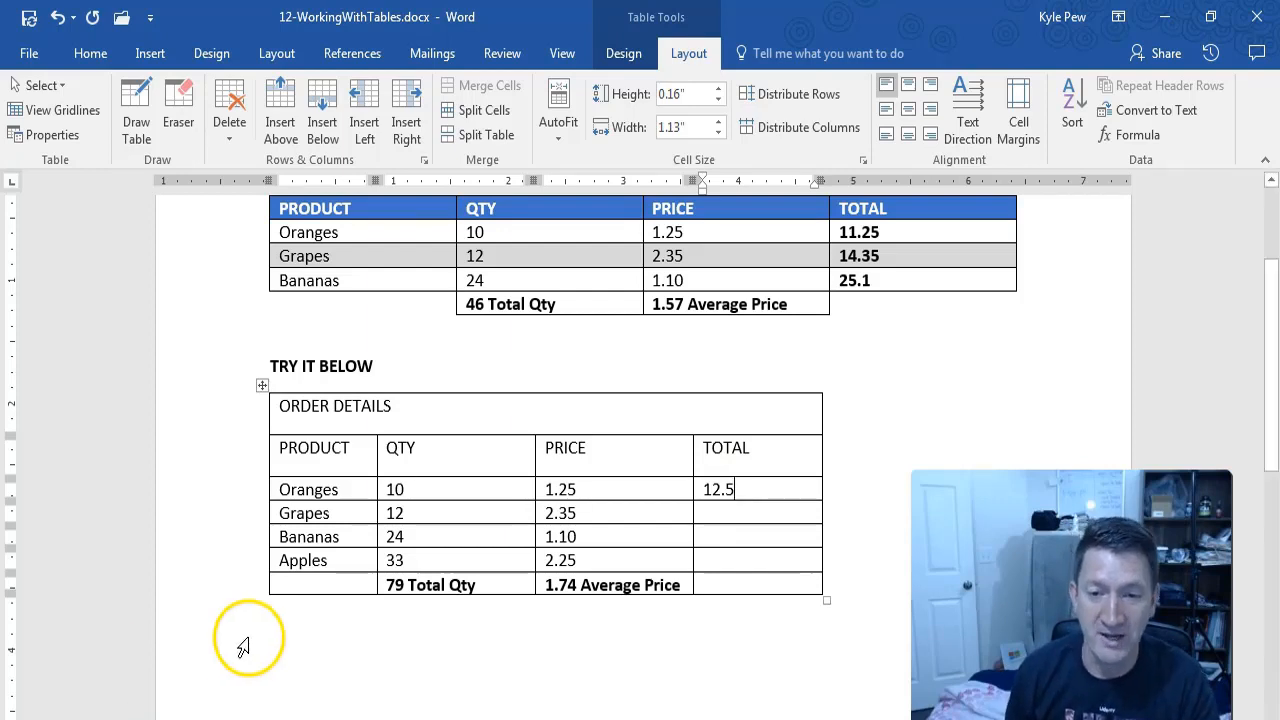
# - Insert the formula =PRODUCT(B4,C4) in the lower table's TOTAL cell for Grapes
pyautogui.click(716, 513)
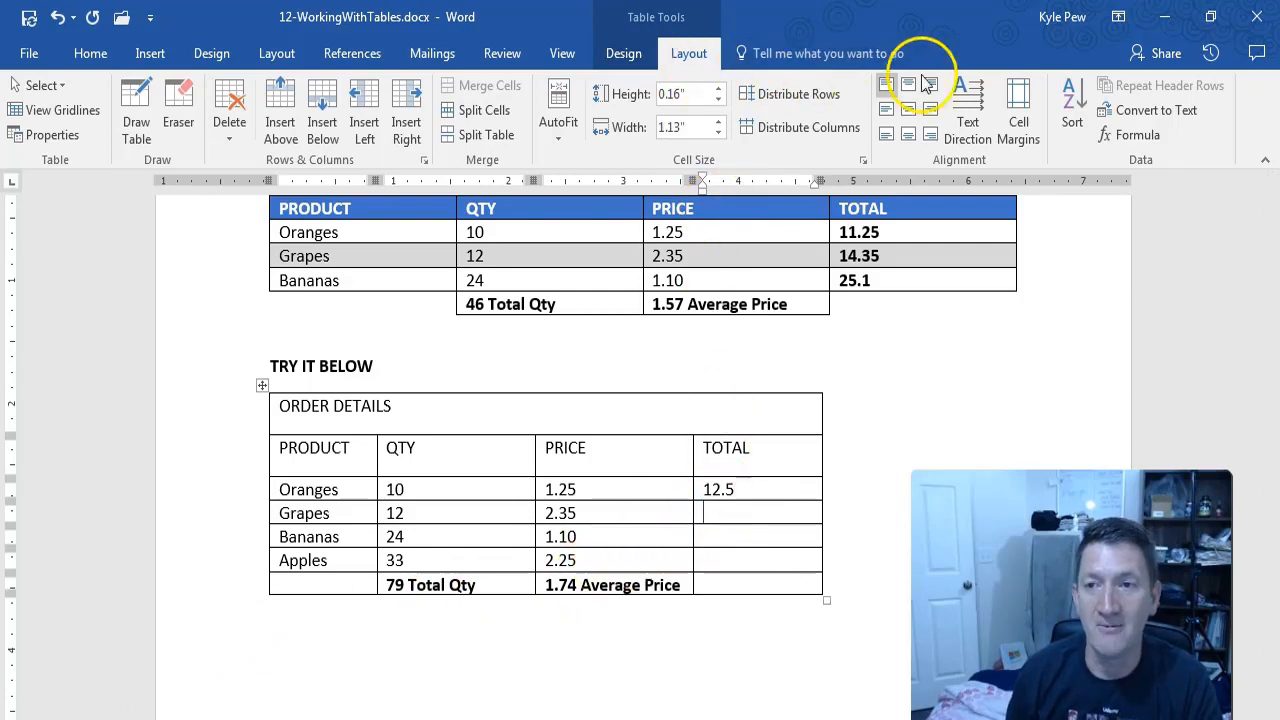
pyautogui.click(1133, 136)
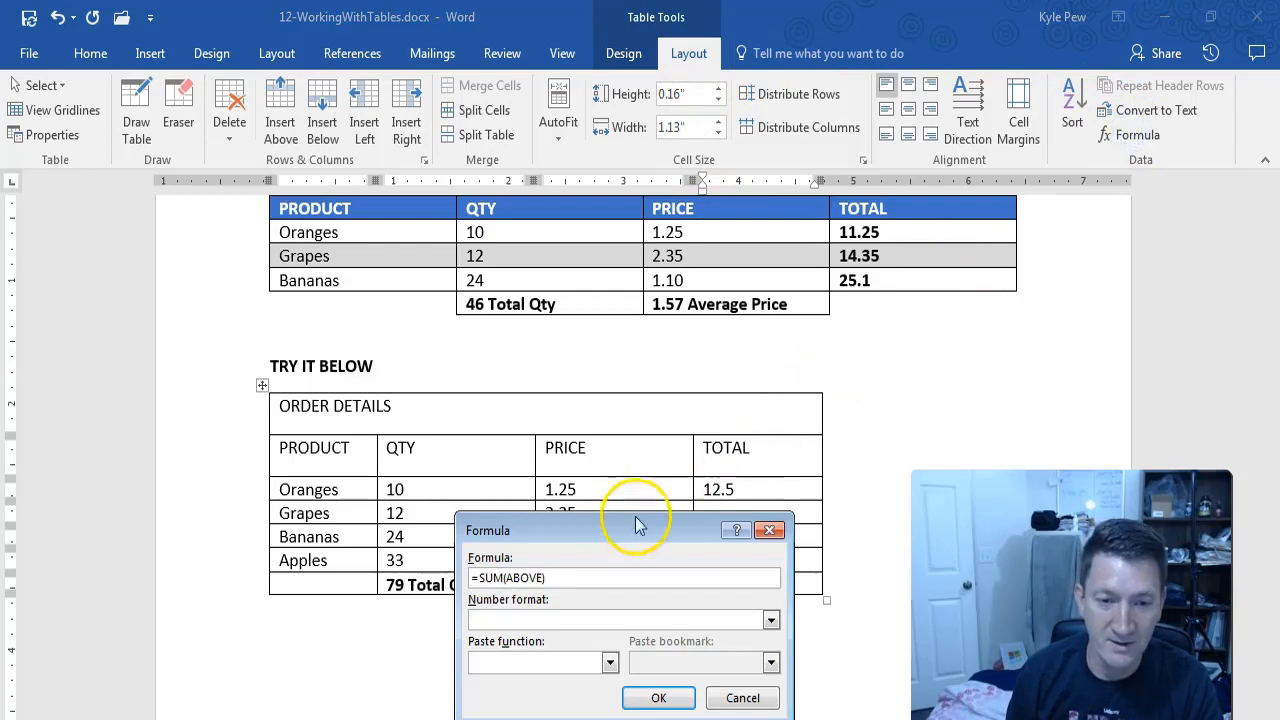
pyautogui.click(572, 578)
pyautogui.moveTo(572, 578); pyautogui.dragTo(404, 574)
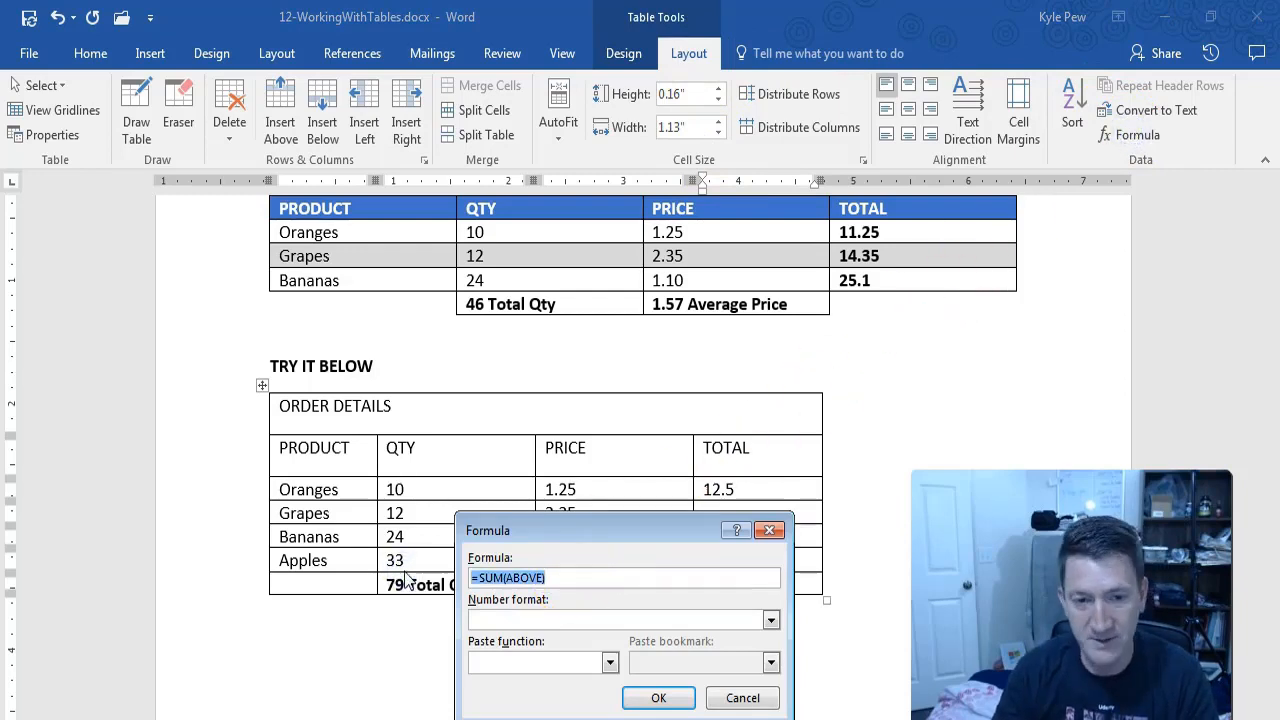
pyautogui.press('BackSpace')
pyautogui.write('=PRODUCT(')
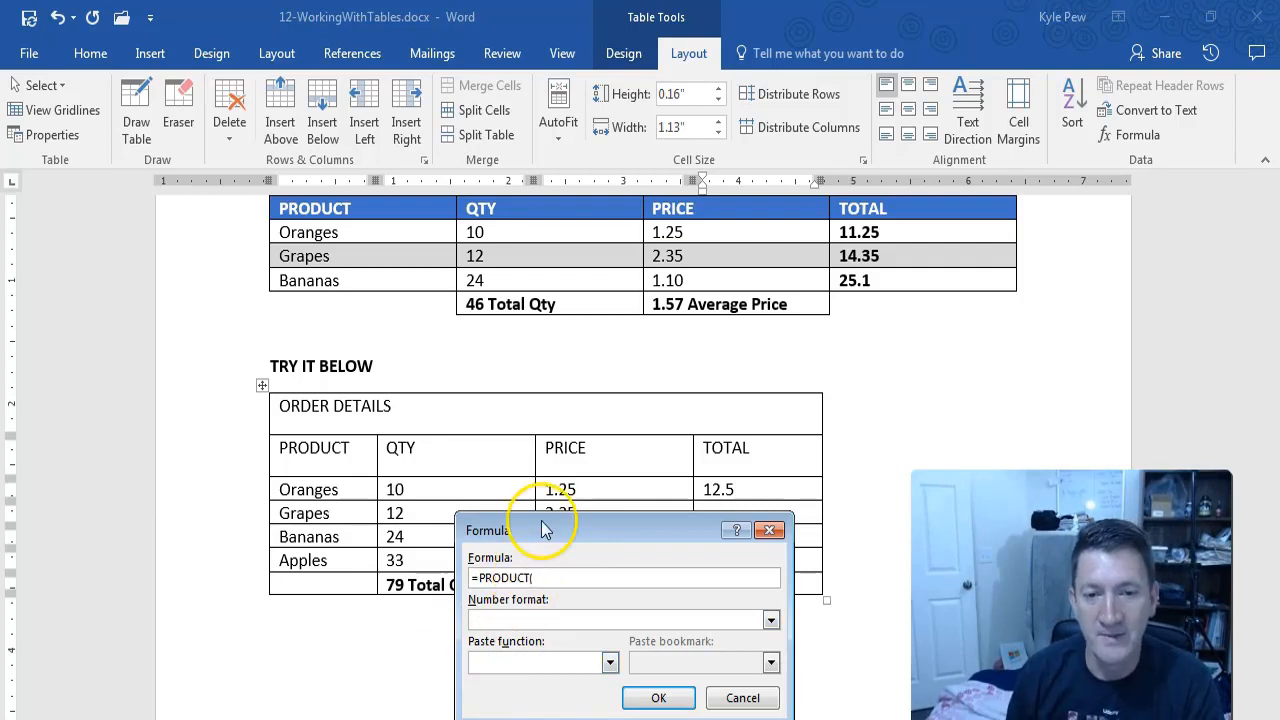
pyautogui.moveTo(495, 530); pyautogui.dragTo(493, 577)
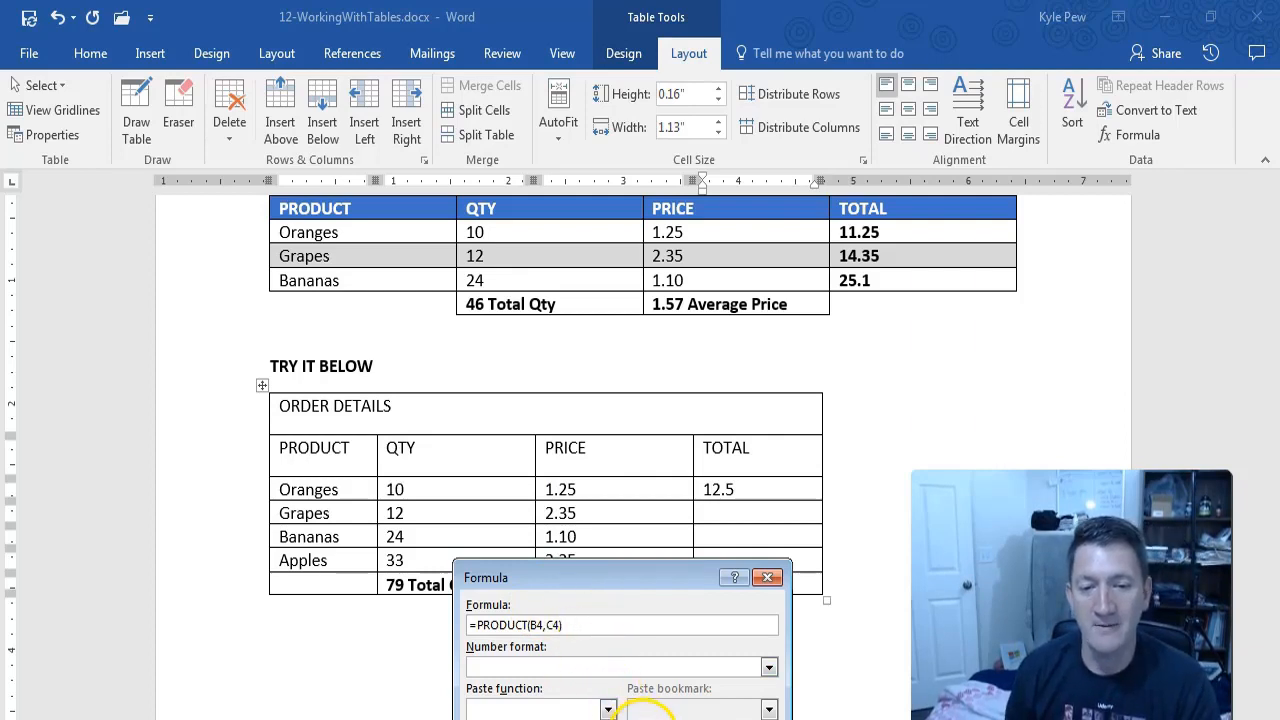
pyautogui.press('Return')
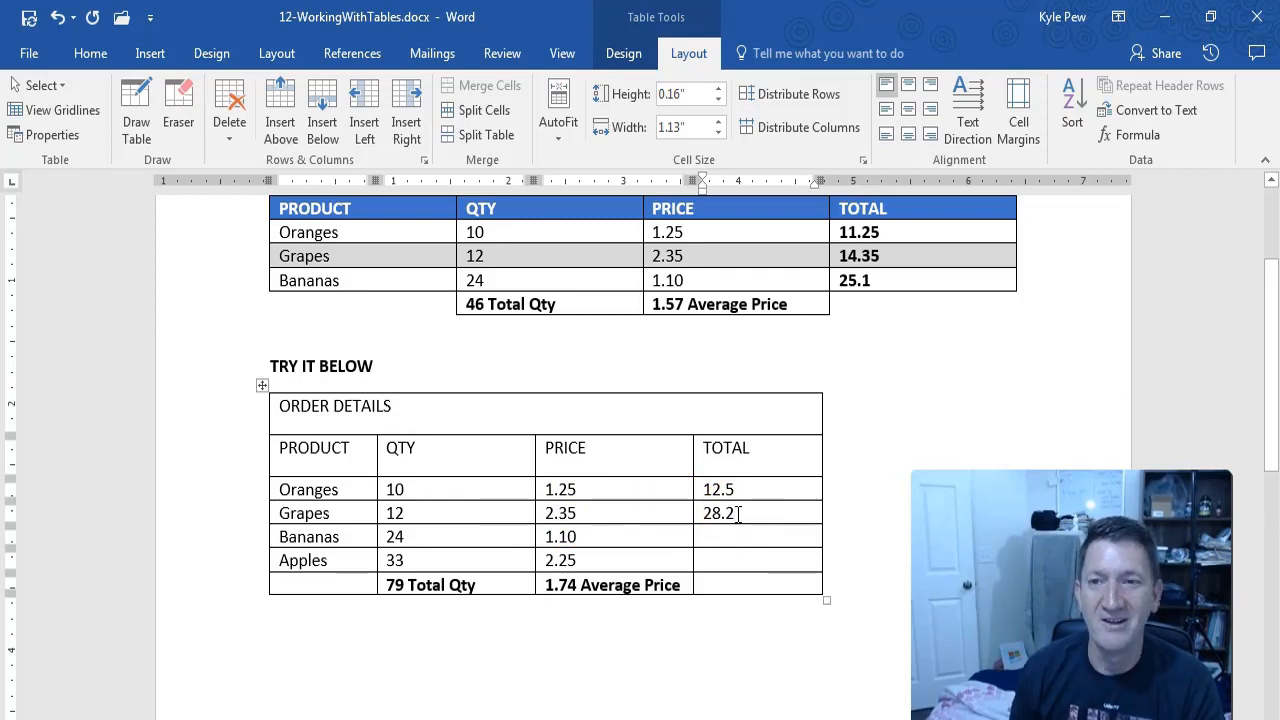
# - Reopen the Grapes total's formula, look through the available functions, and close it without changes
pyautogui.click(1110, 134)
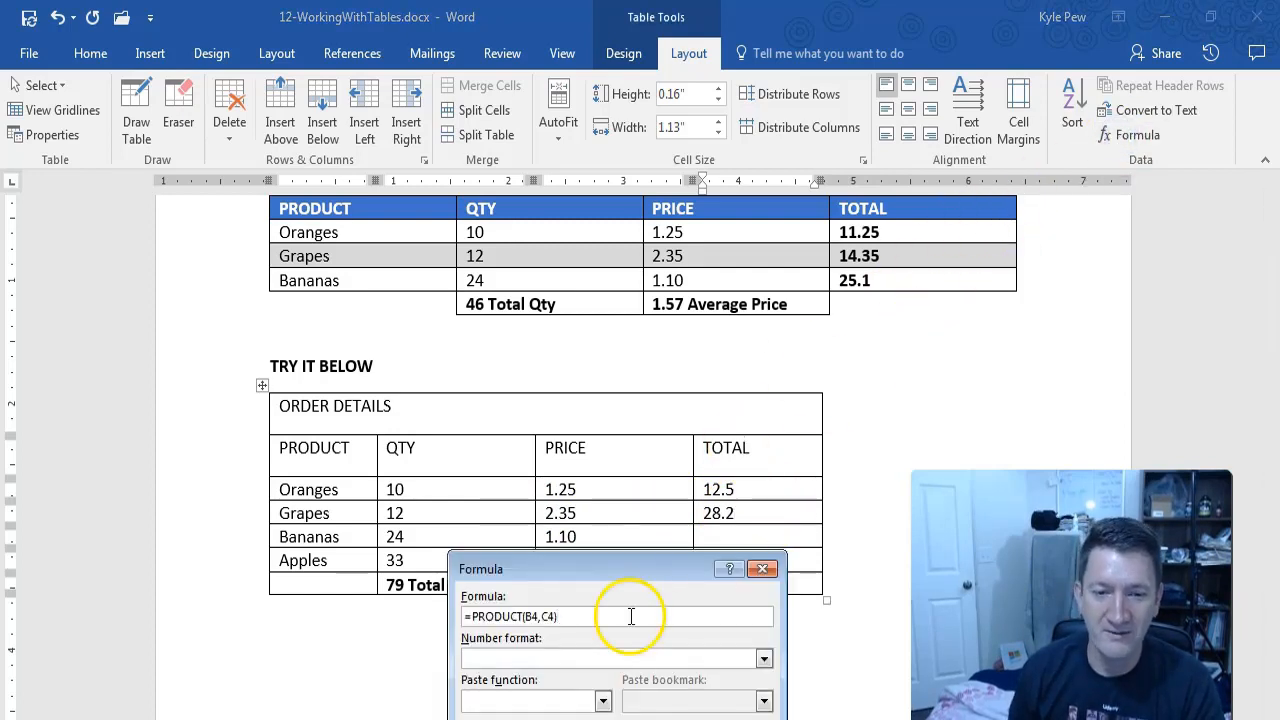
pyautogui.moveTo(608, 569); pyautogui.dragTo(609, 444)
pyautogui.click(602, 577)
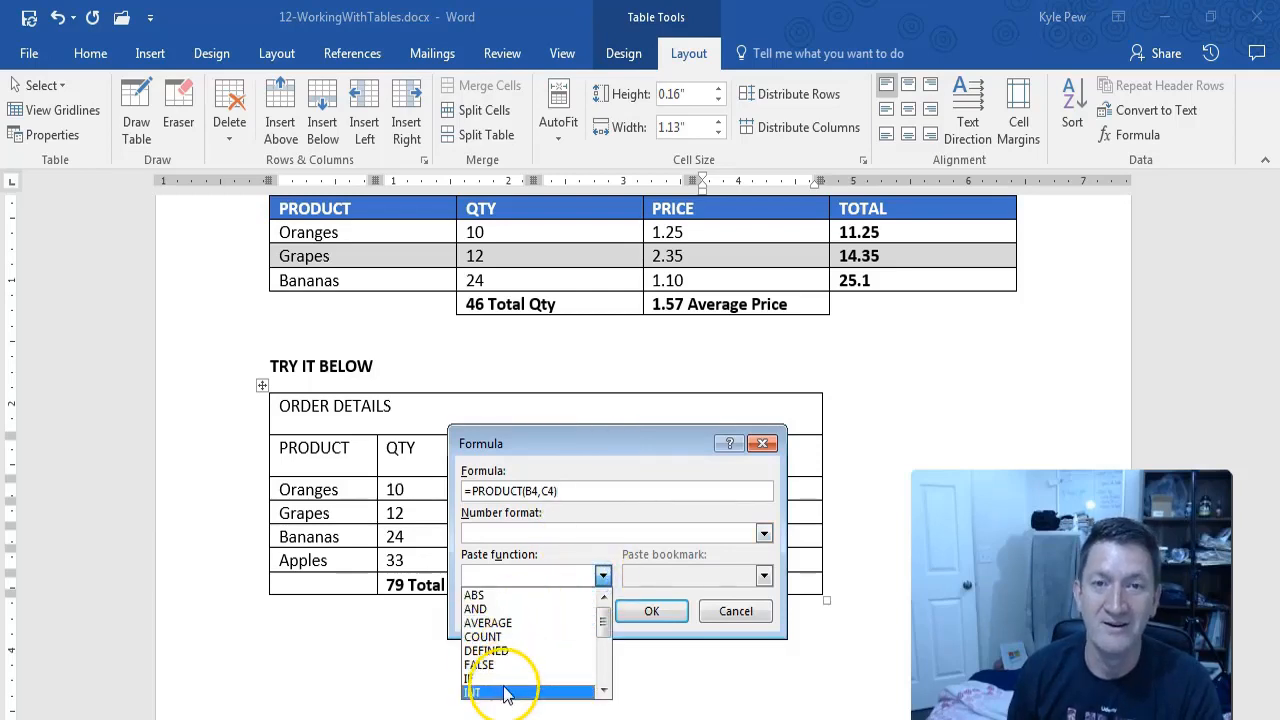
pyautogui.click(735, 611)
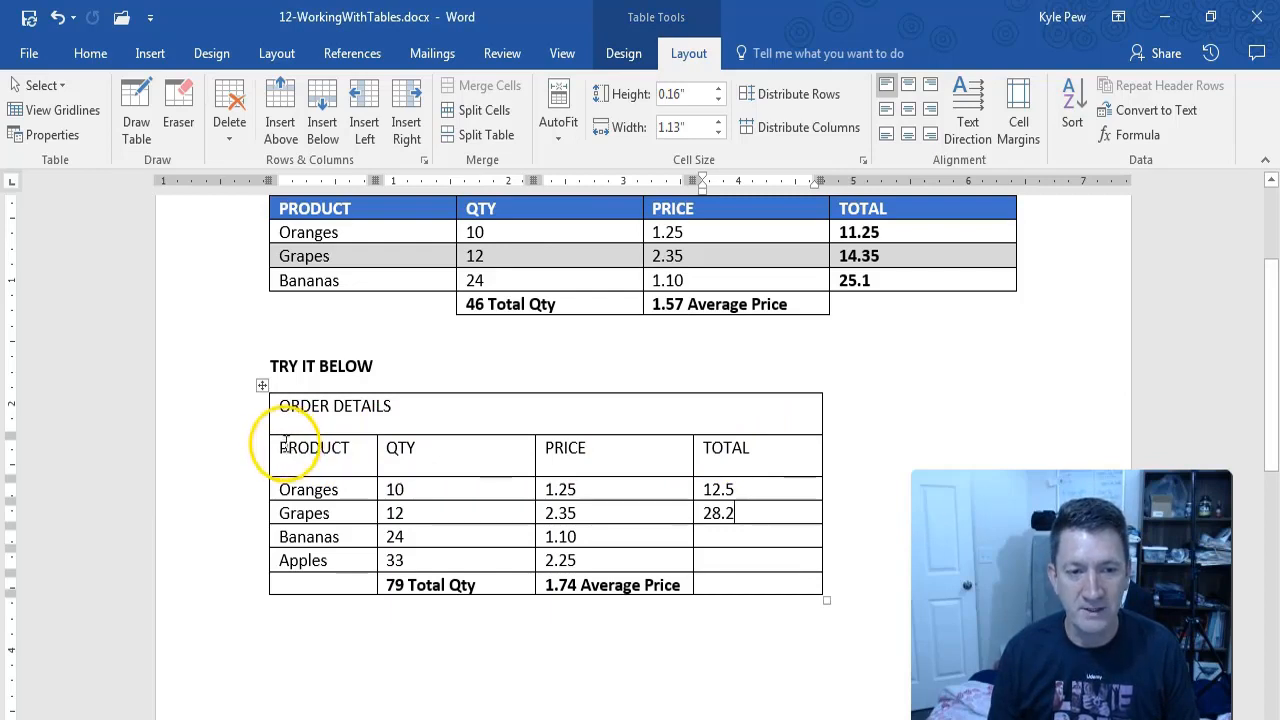
# - Make the PRODUCT, QTY, PRICE and TOTAL headings of the lower table bold and 12 pt
pyautogui.moveTo(286, 447); pyautogui.dragTo(761, 449)
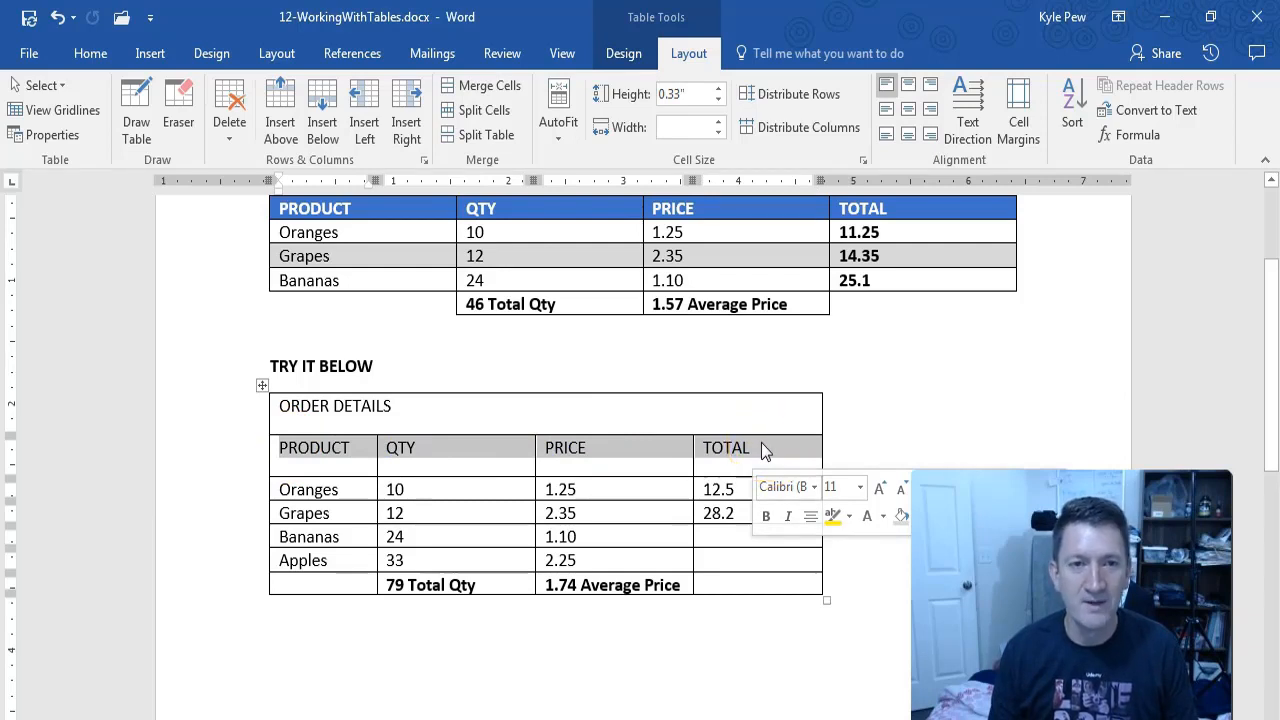
pyautogui.click(624, 54)
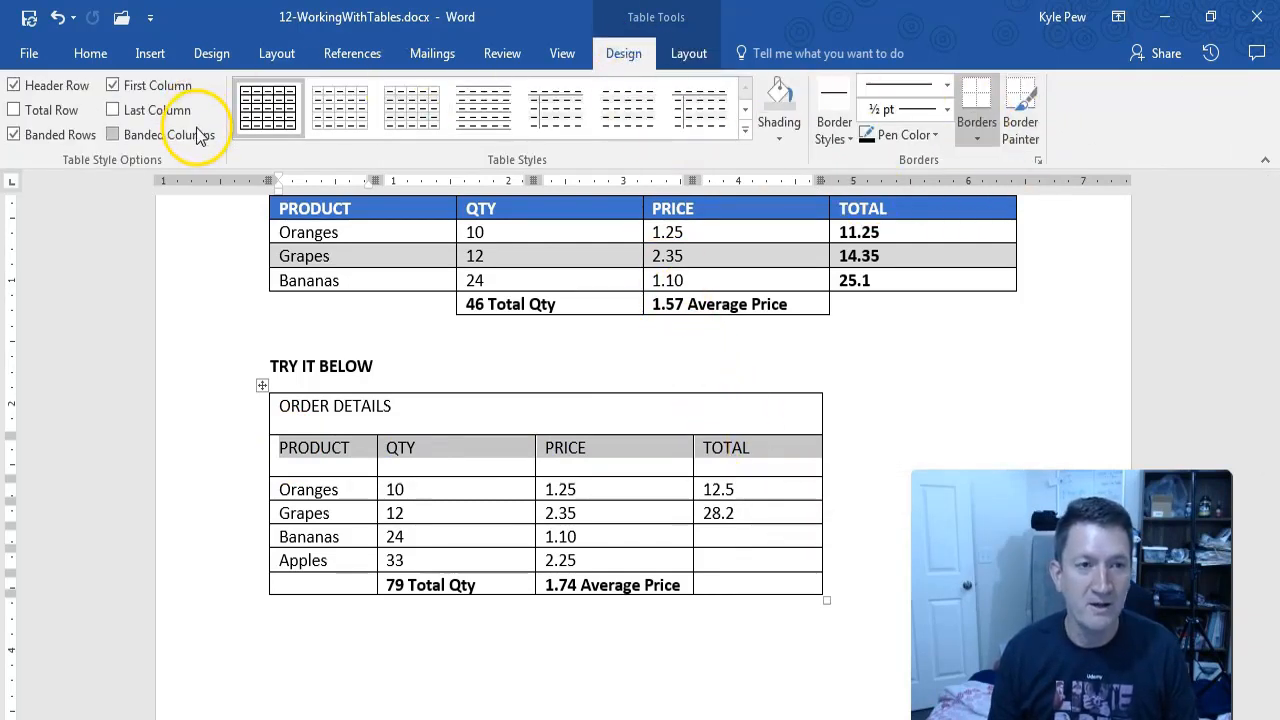
pyautogui.click(90, 53)
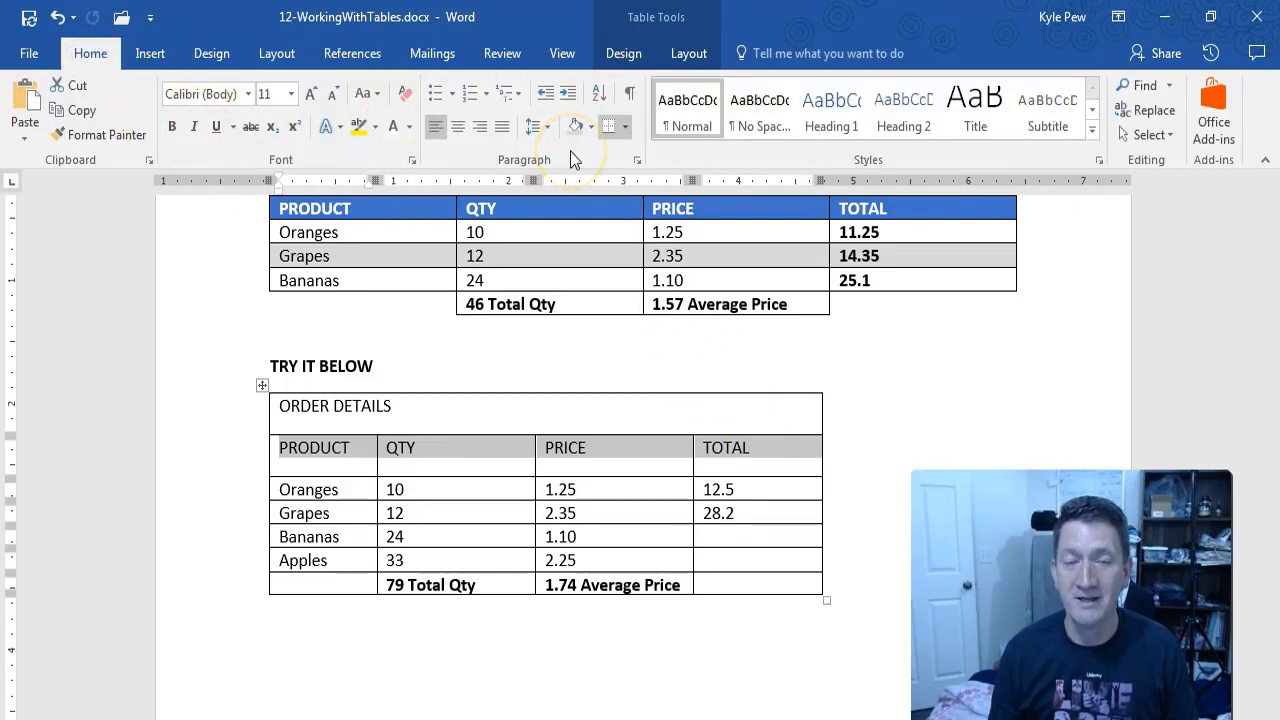
pyautogui.click(627, 54)
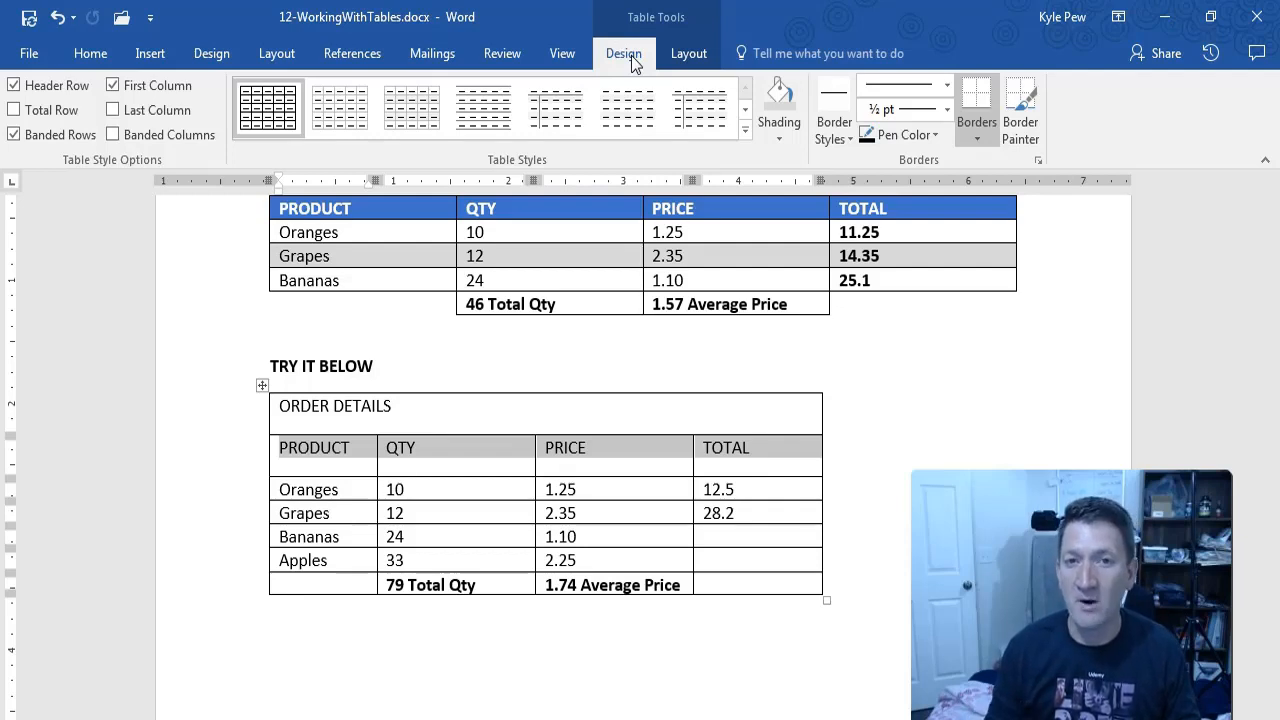
pyautogui.click(100, 60)
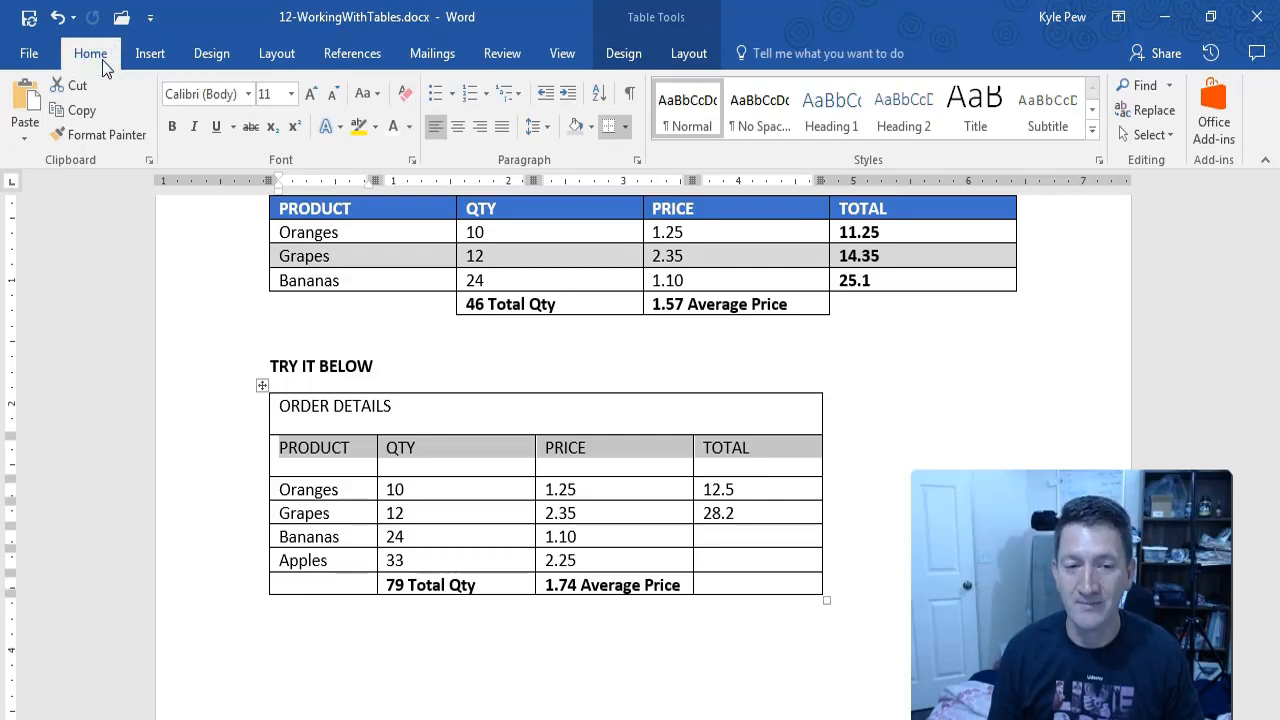
pyautogui.click(171, 127)
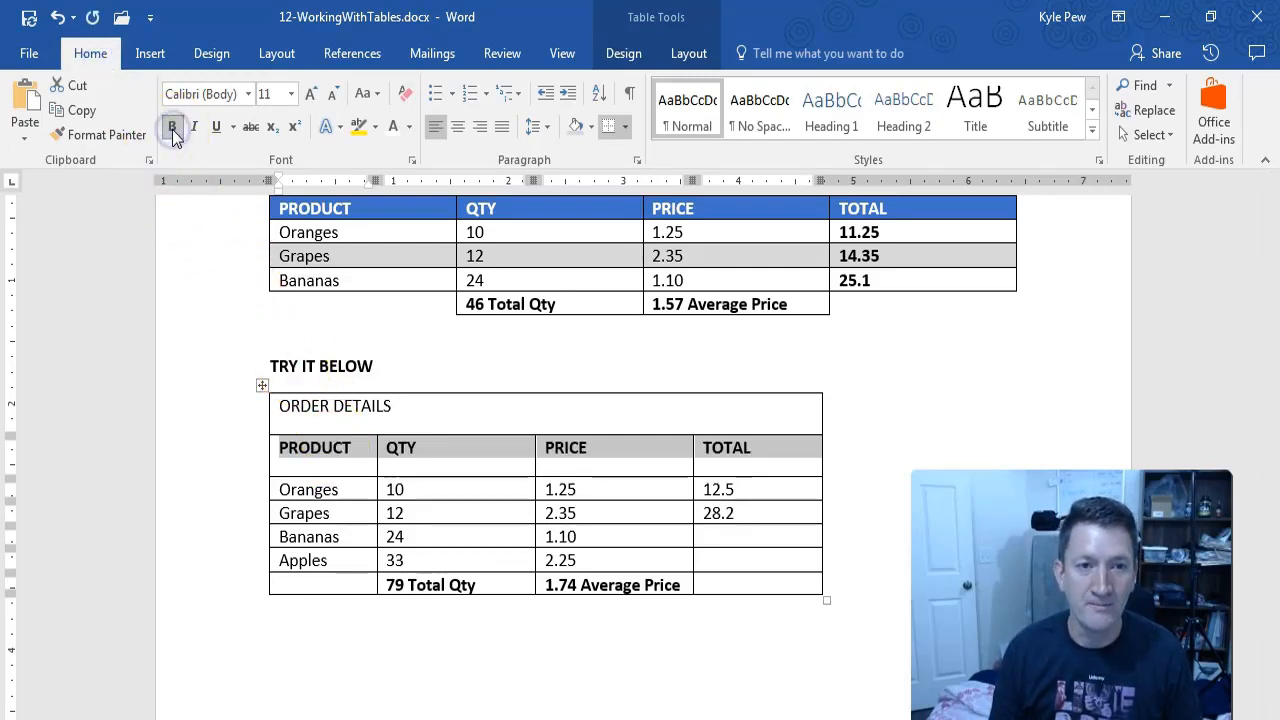
pyautogui.click(312, 95)
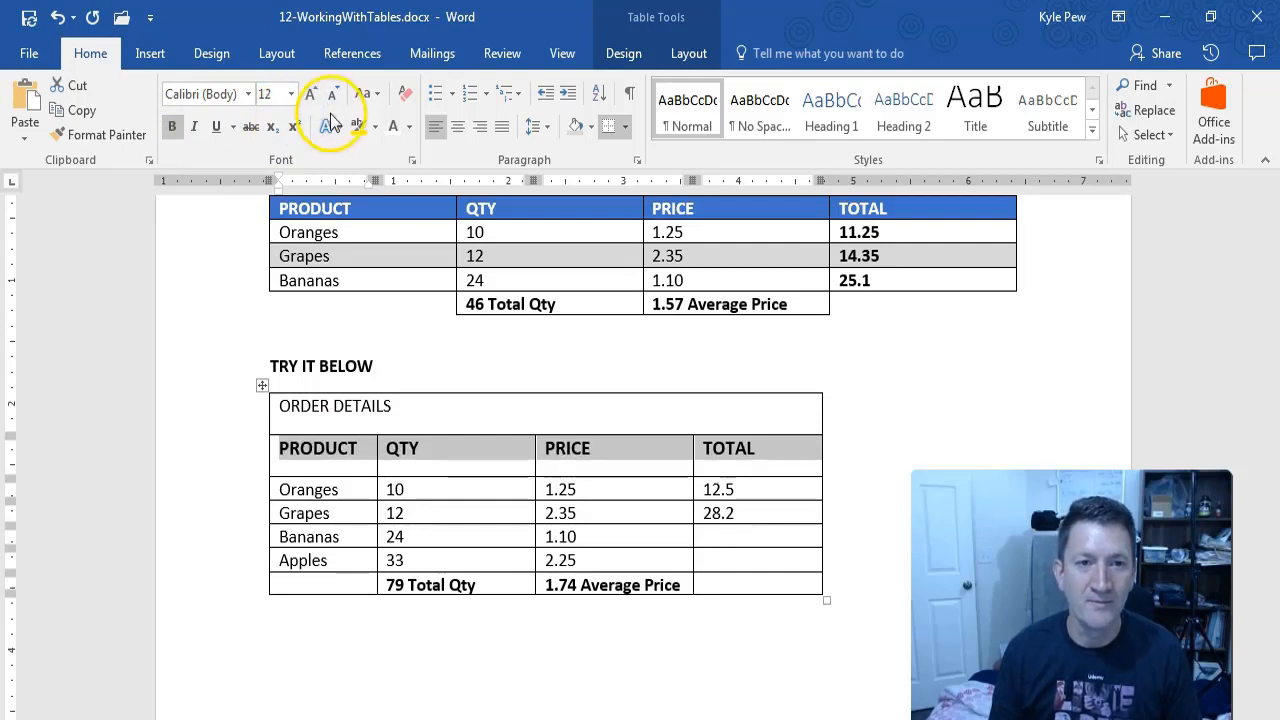
# - Set the lower table's column heading text to white and fill that row with the blue theme color
pyautogui.click(409, 127)
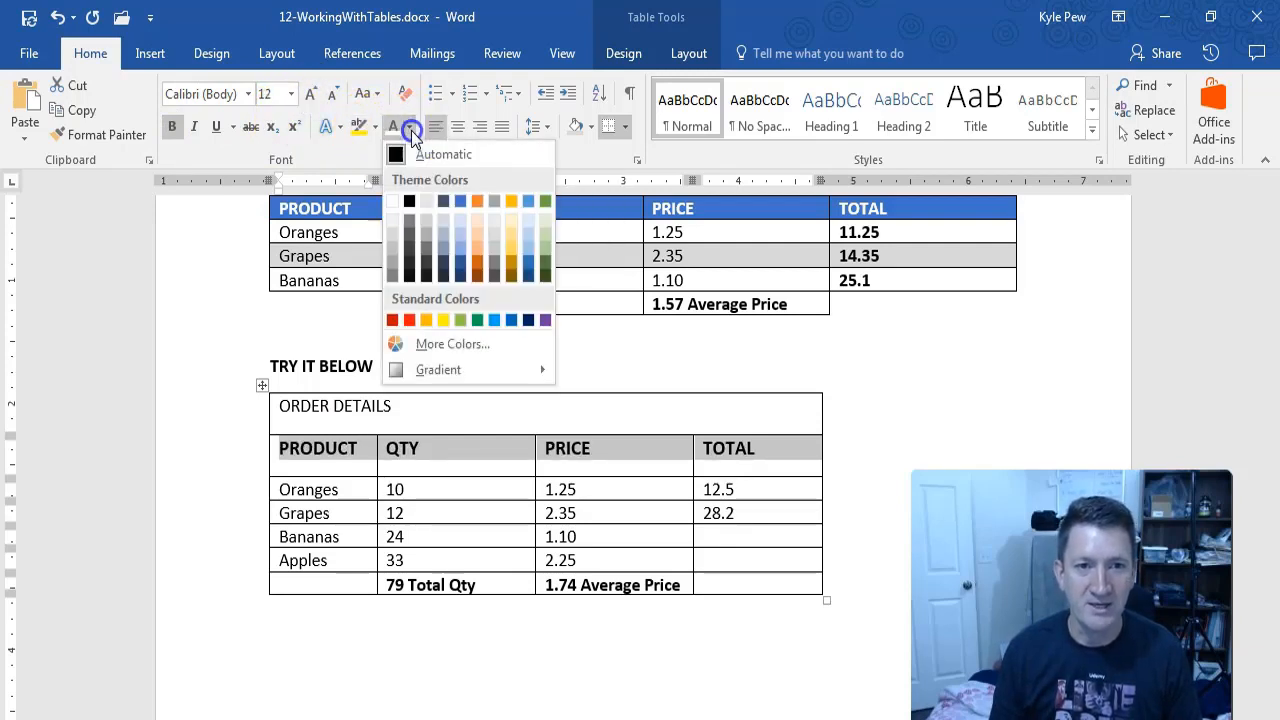
pyautogui.click(396, 205)
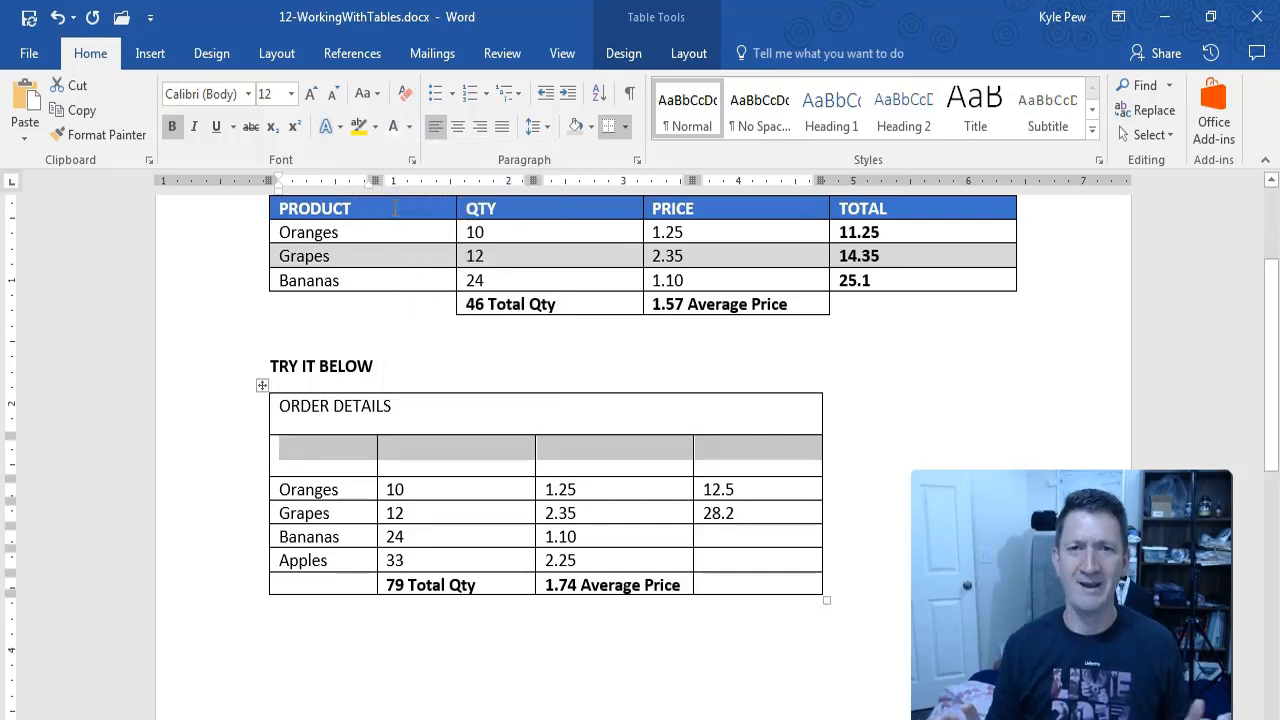
pyautogui.click(475, 508)
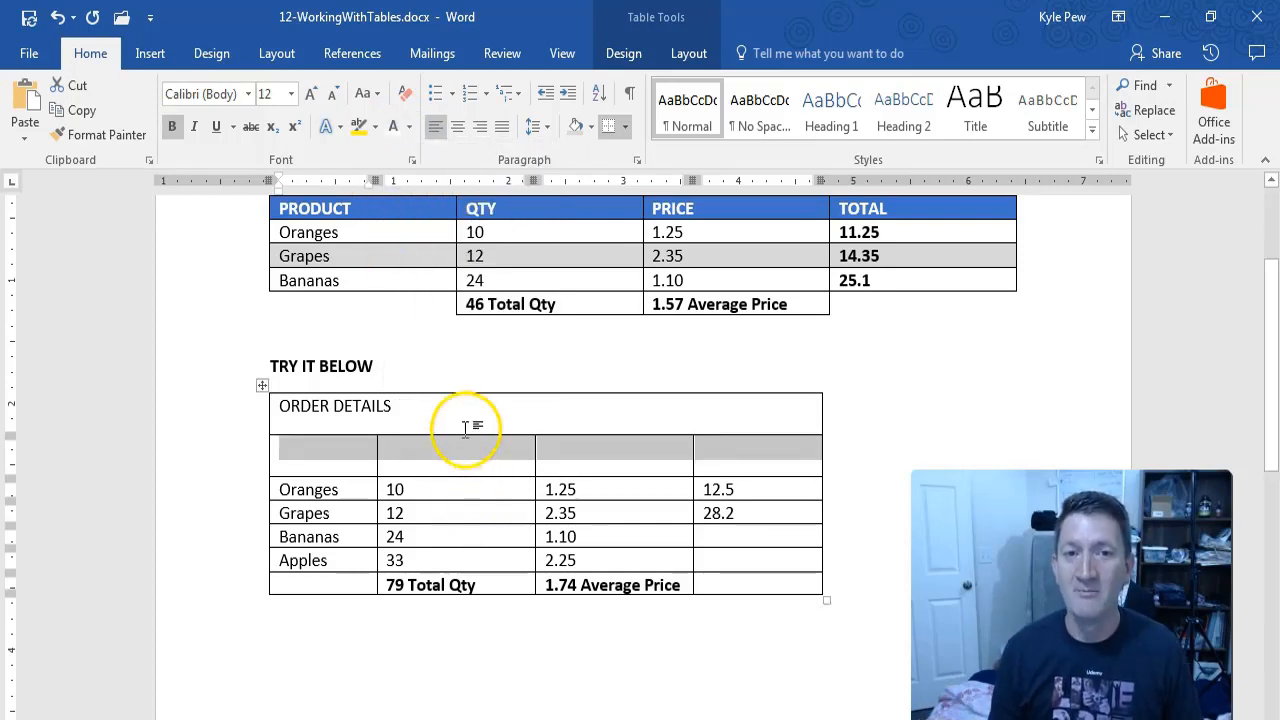
pyautogui.click(591, 131)
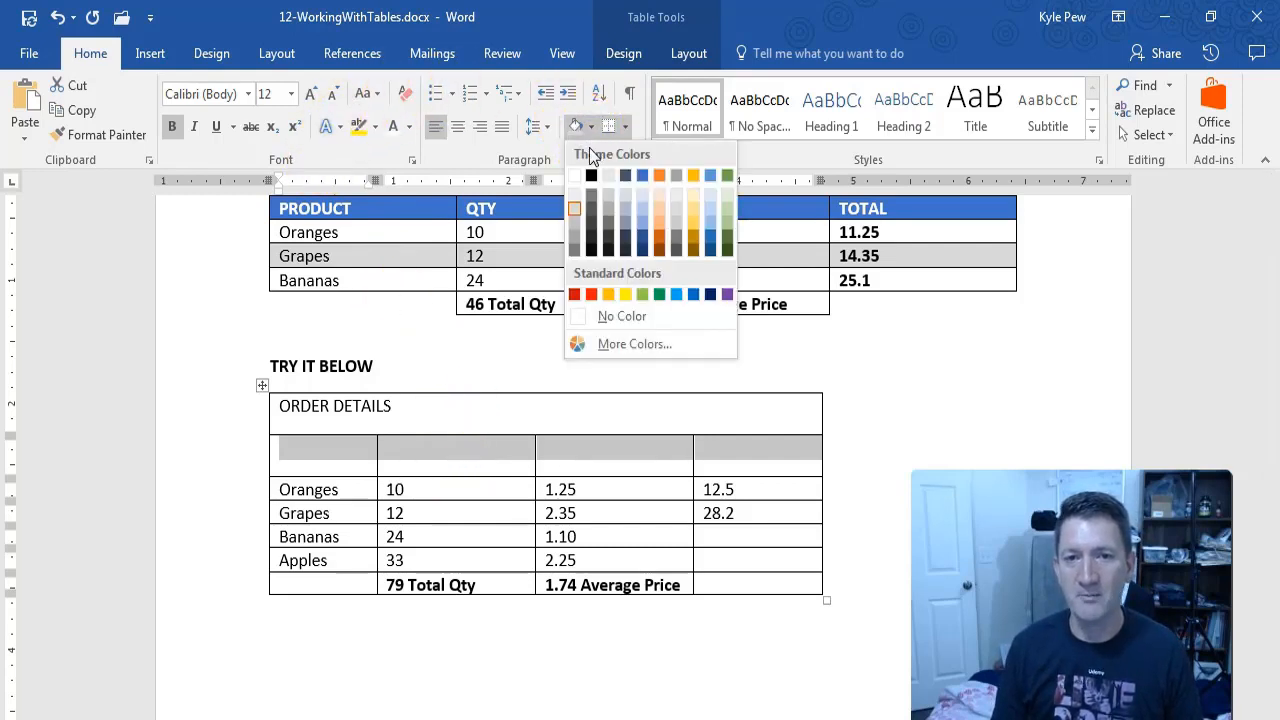
pyautogui.click(642, 177)
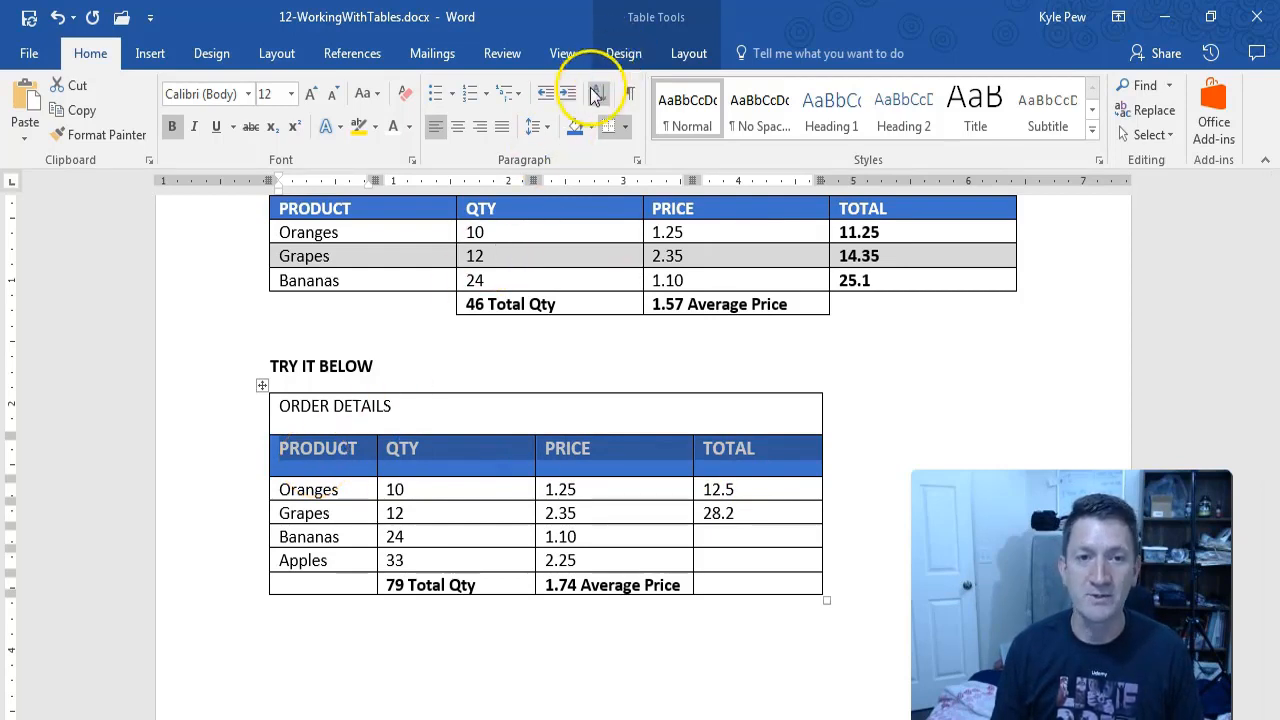
# - Center the lower table's column headings both horizontally and vertically within their cells
pyautogui.click(456, 129)
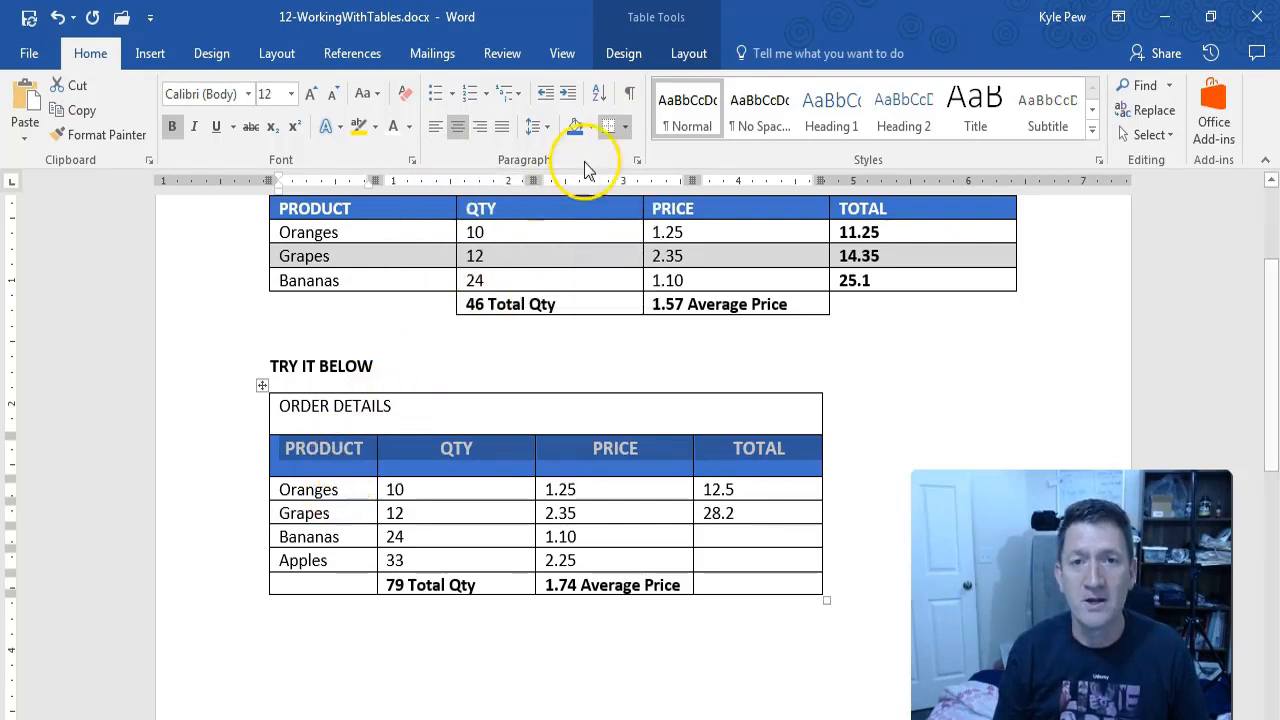
pyautogui.click(627, 56)
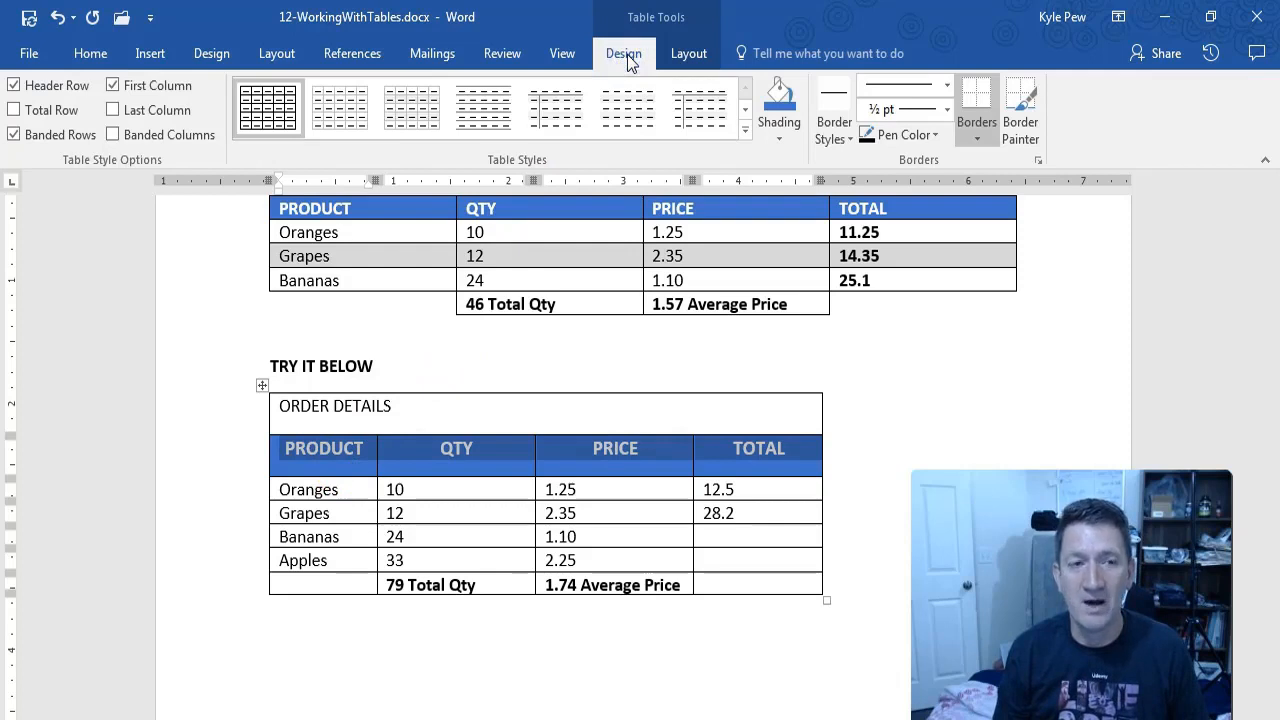
pyautogui.click(616, 63)
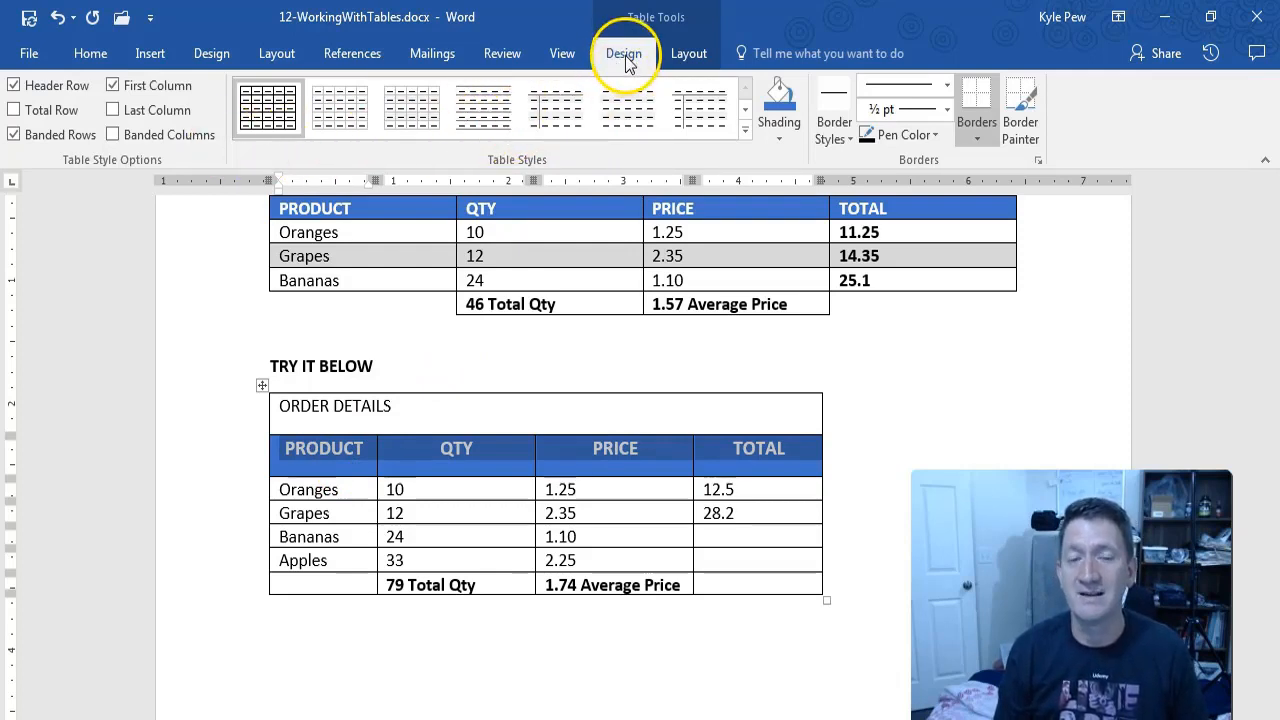
pyautogui.click(689, 55)
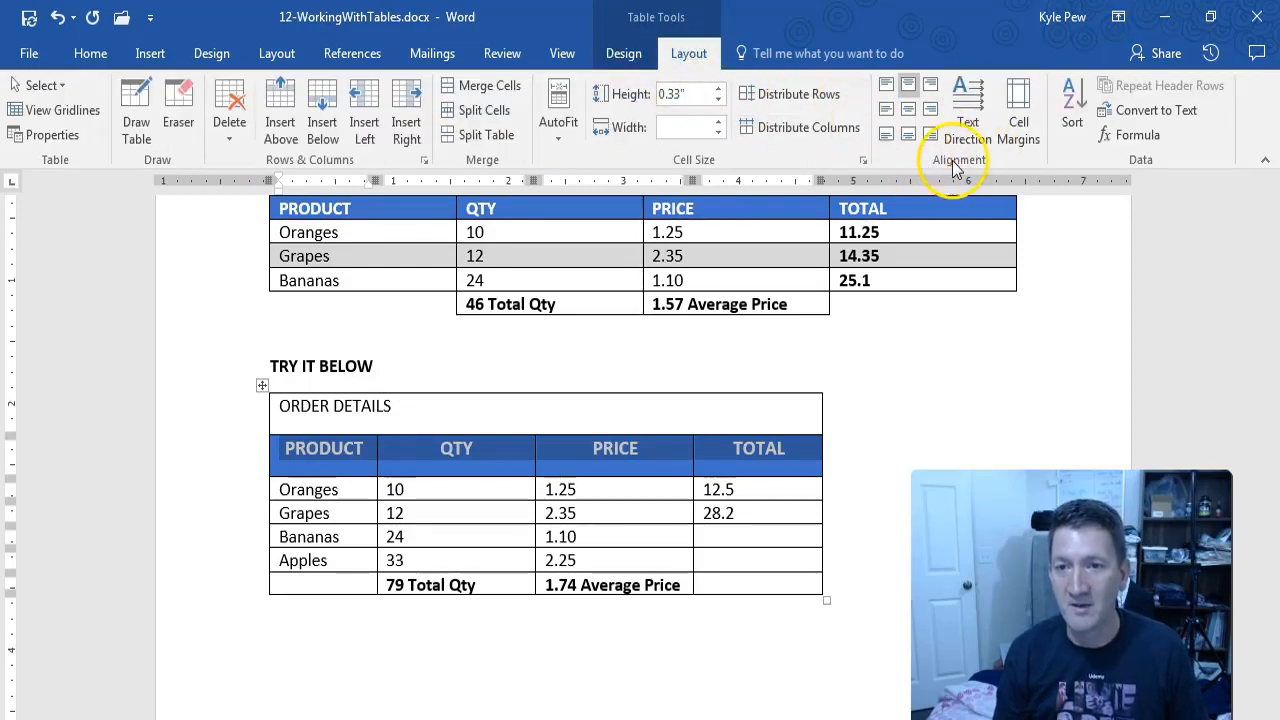
pyautogui.click(908, 118)
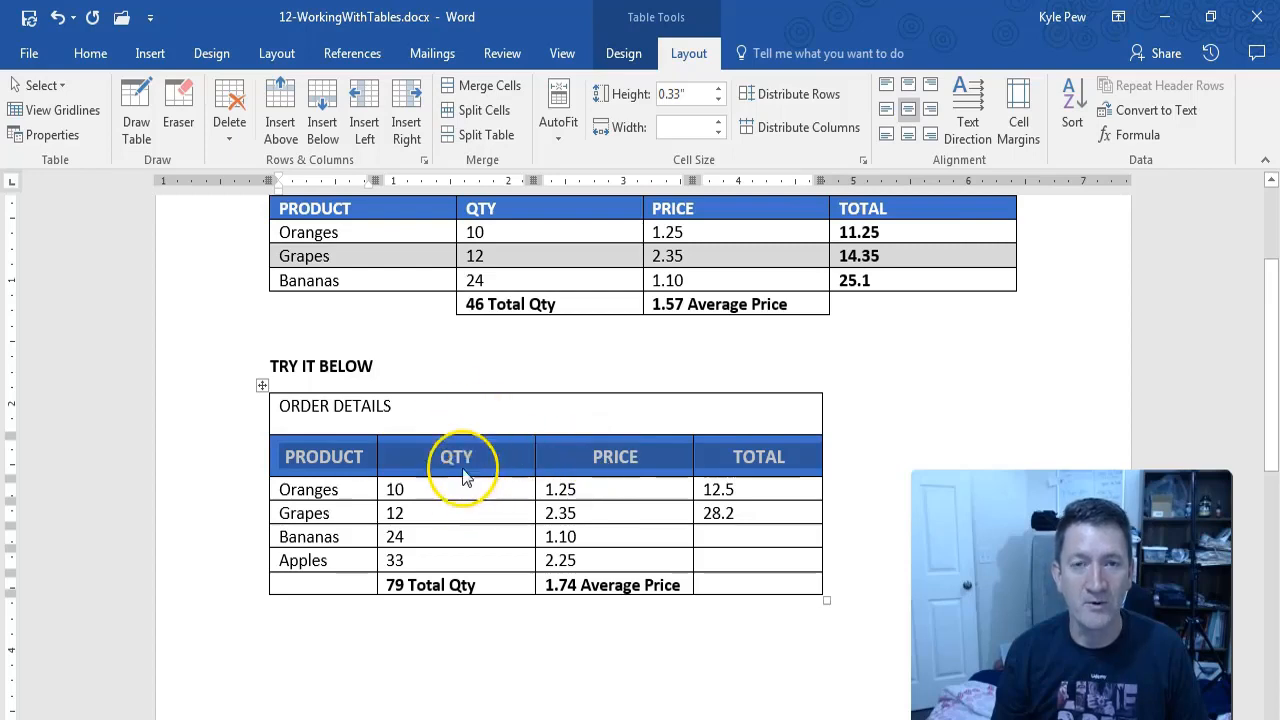
# - Fill the ORDER DETAILS title row with the same blue shading as the column headings
pyautogui.click(402, 404)
pyautogui.moveTo(406, 403); pyautogui.dragTo(272, 404)
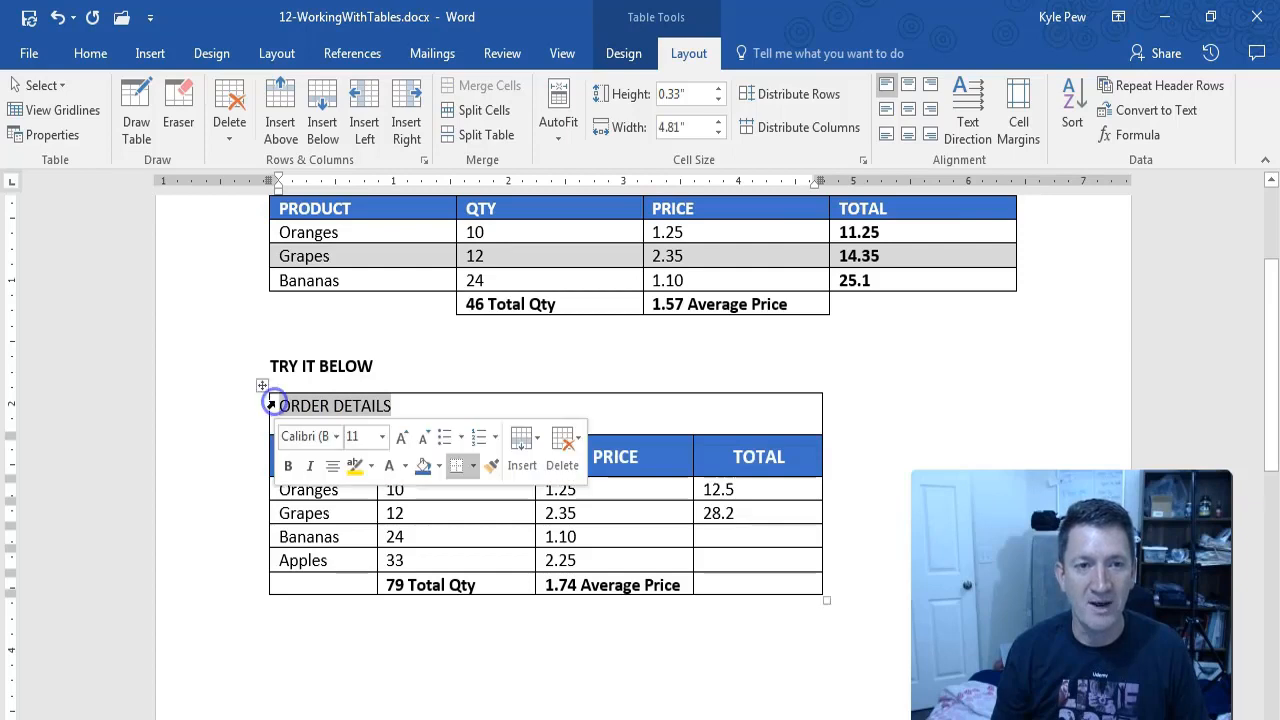
pyautogui.click(90, 53)
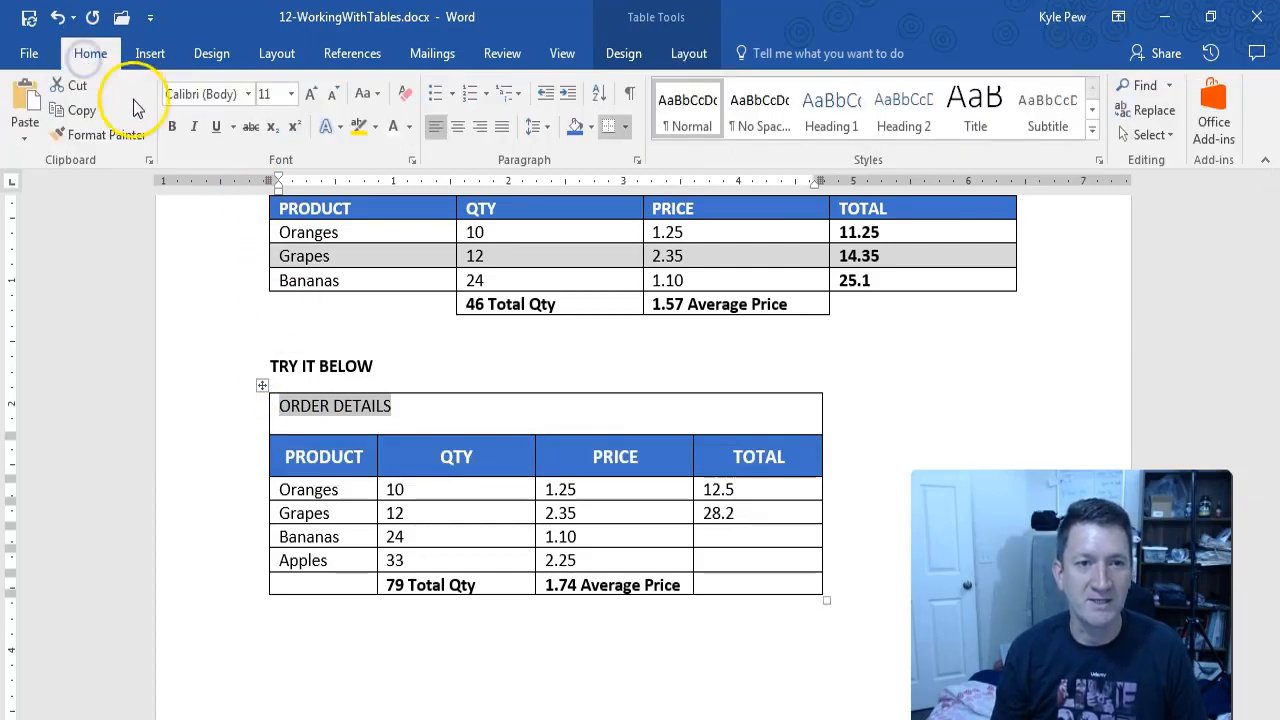
pyautogui.click(571, 128)
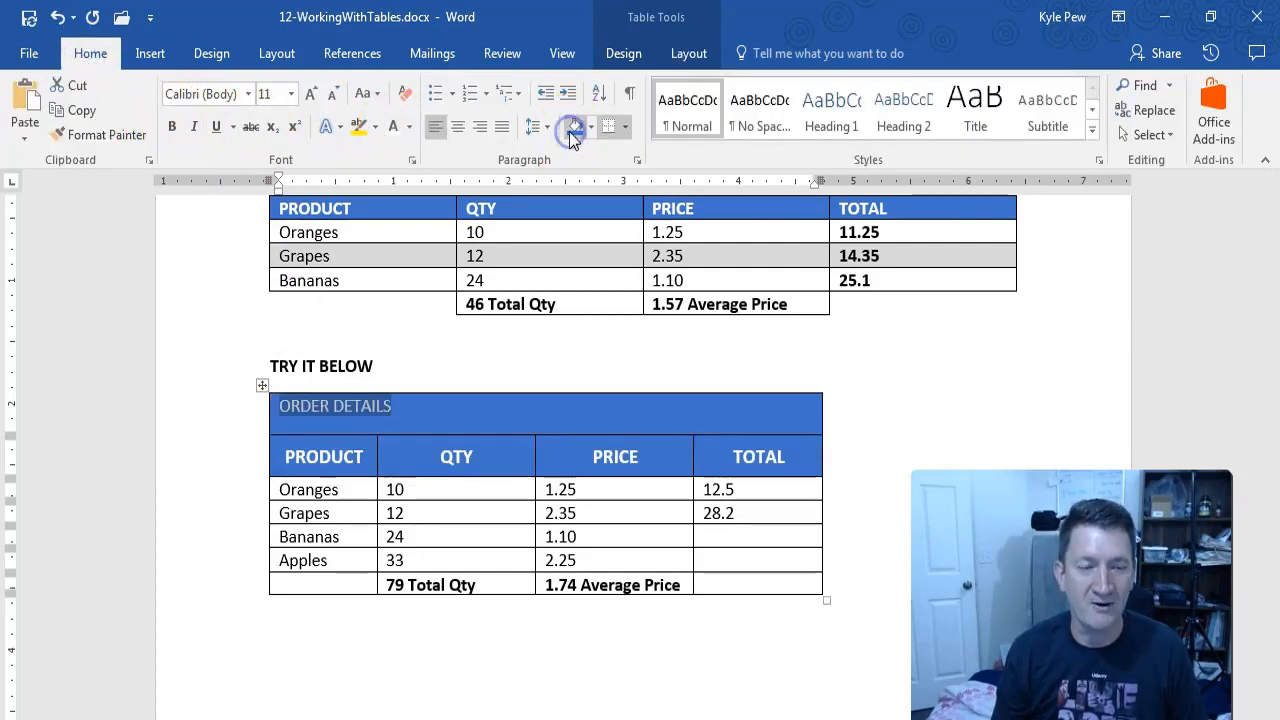
# - Enlarge the ORDER DETAILS title text to 24 pt
pyautogui.click(312, 93)
pyautogui.click(312, 93)
pyautogui.click(312, 93)
pyautogui.click(312, 93)
pyautogui.click(312, 93)
pyautogui.click(312, 93)
pyautogui.click(312, 93)
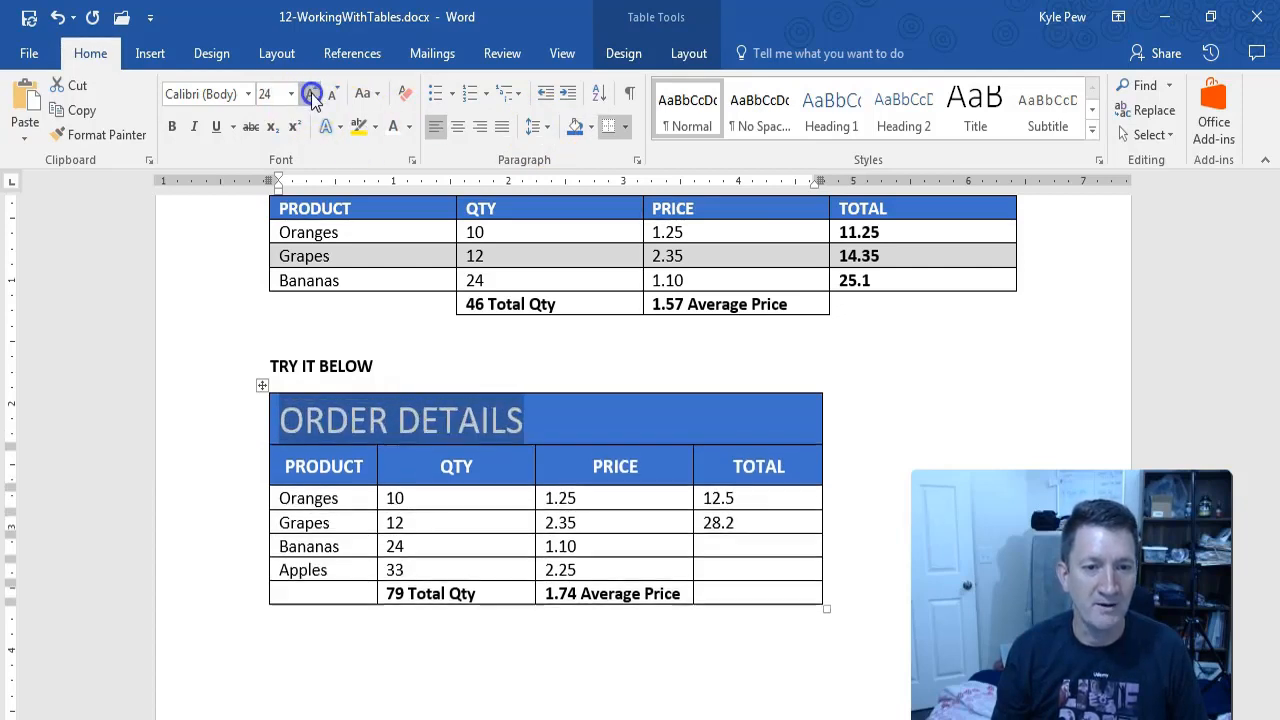
# - Center the ORDER DETAILS title horizontally and vertically, and increase its row height to about 0.52 inches
pyautogui.click(458, 127)
pyautogui.click(688, 55)
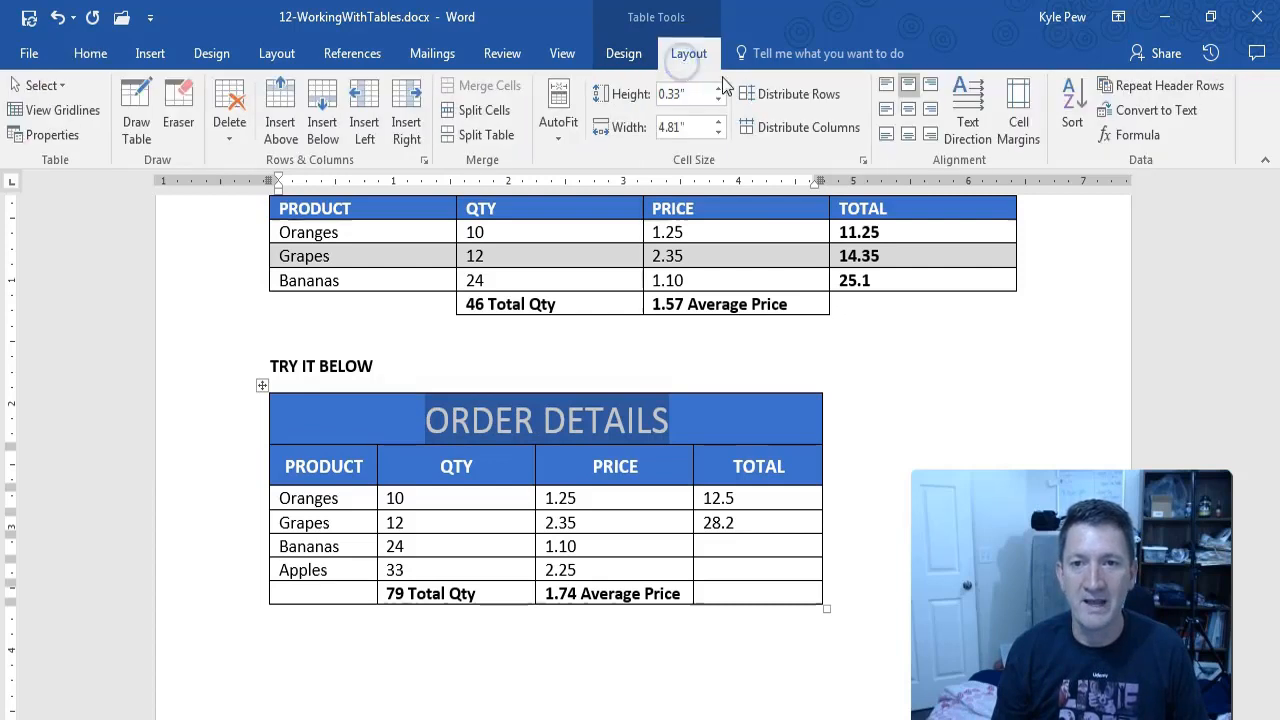
pyautogui.click(910, 117)
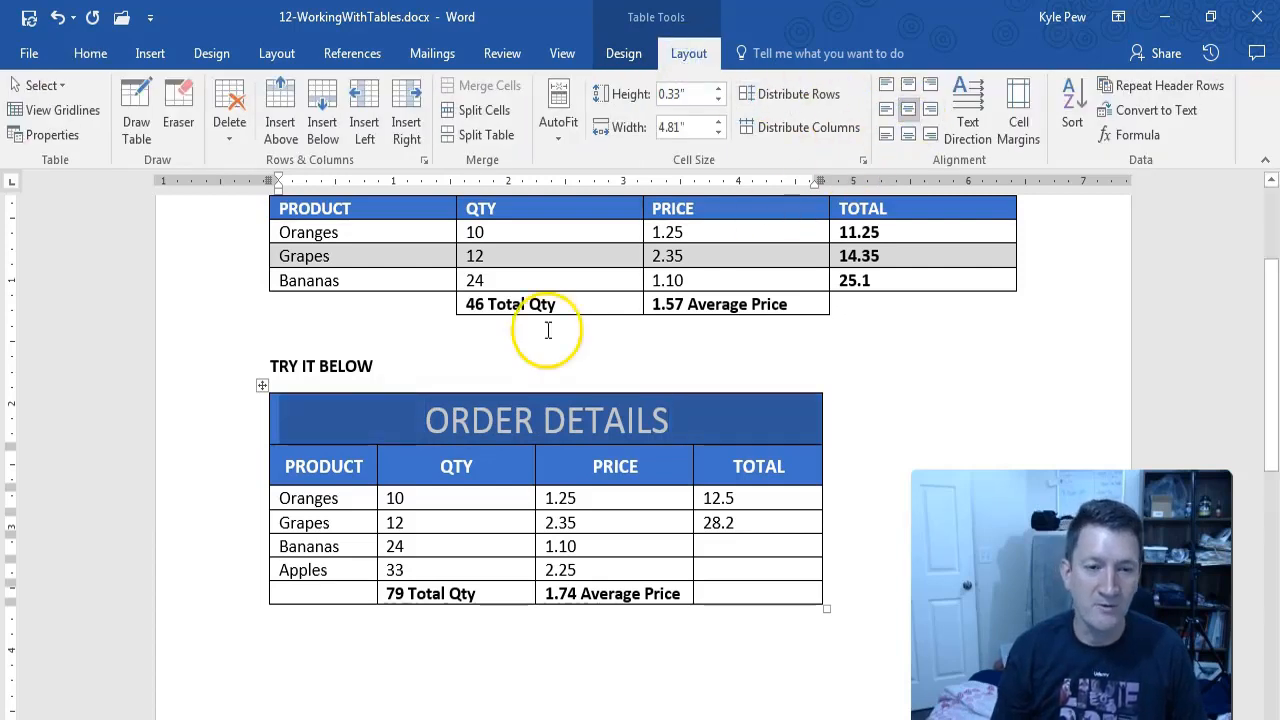
pyautogui.moveTo(300, 444); pyautogui.dragTo(301, 457)
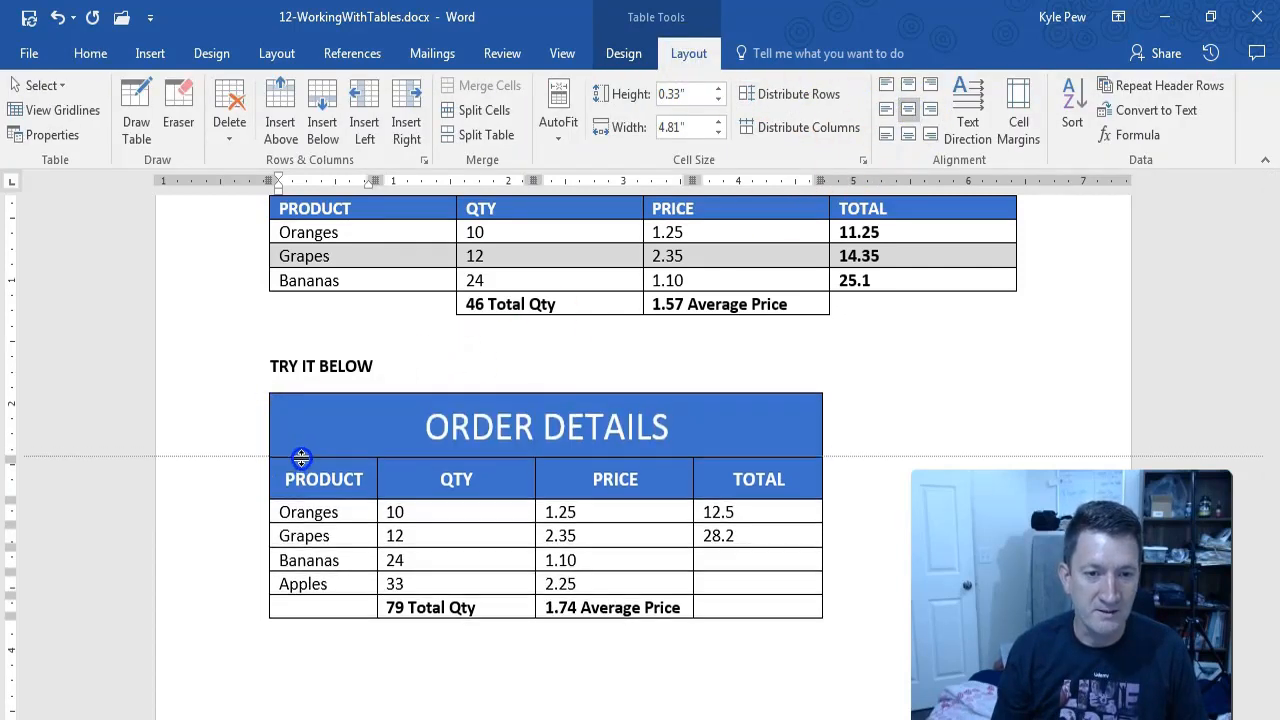
# - Change the ORDER DETAILS row's shading to the darkest shade of the blue theme color
pyautogui.click(675, 421)
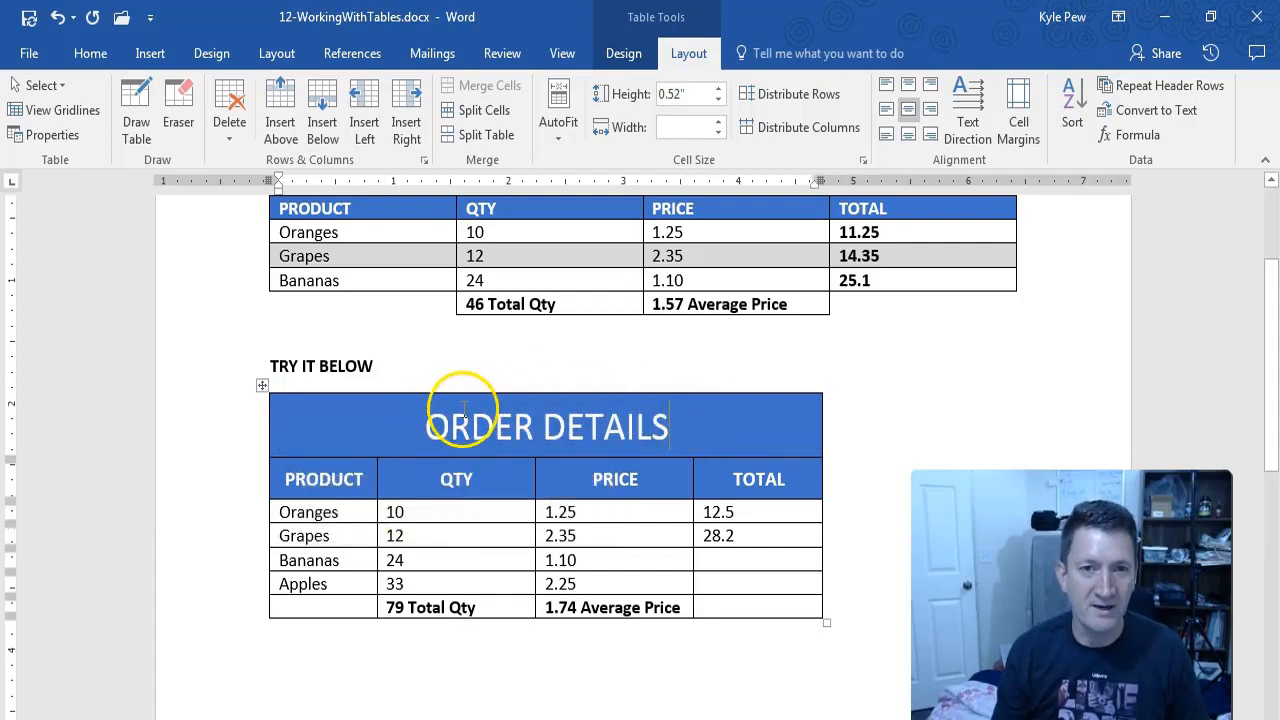
pyautogui.click(614, 51)
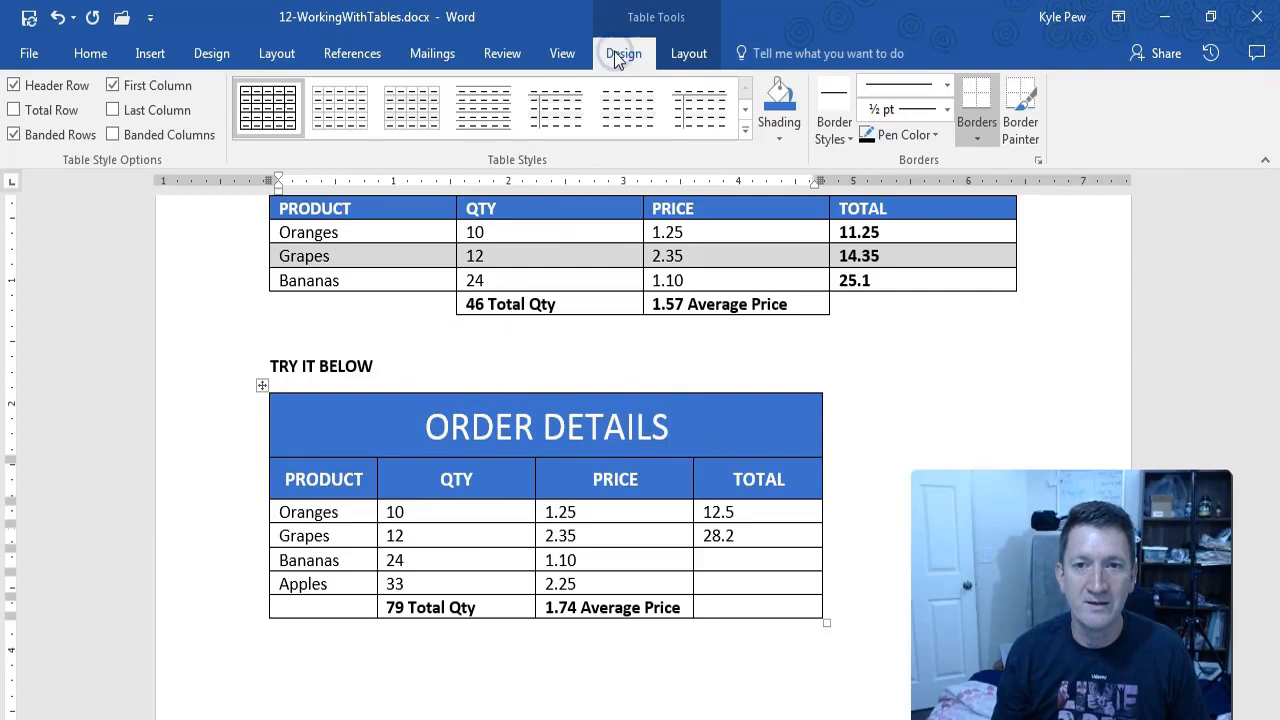
pyautogui.click(778, 143)
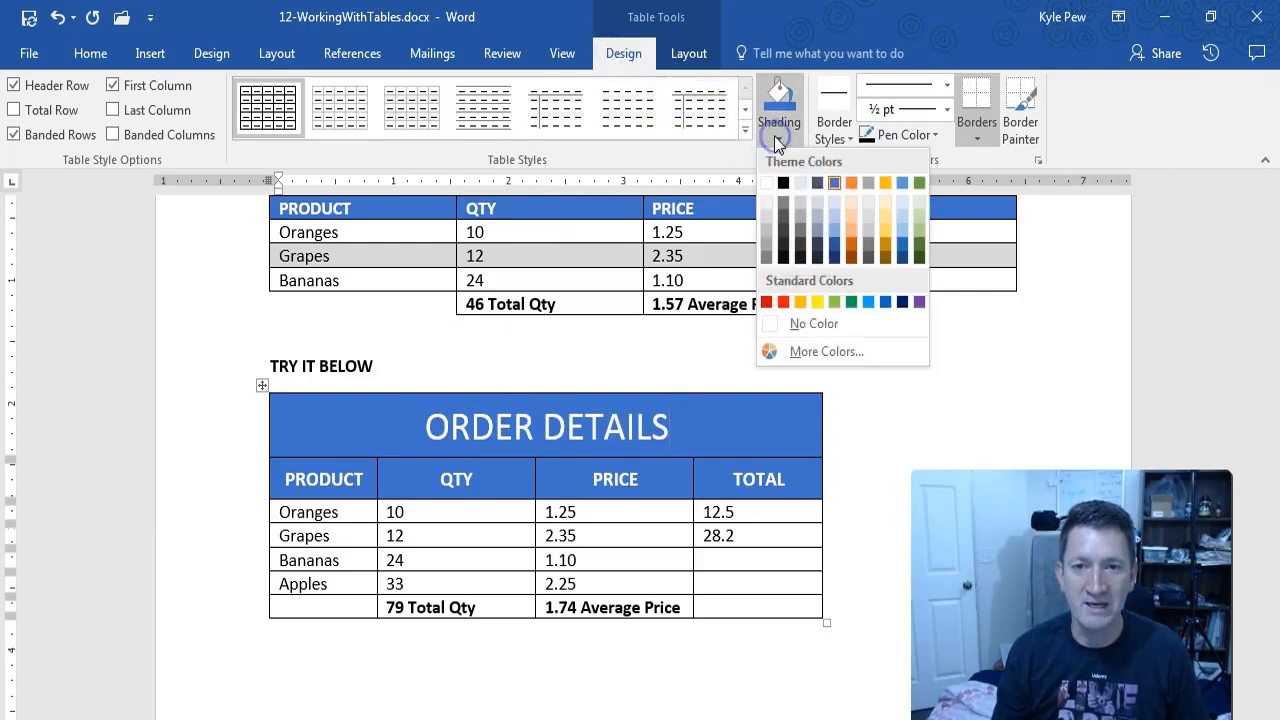
pyautogui.click(835, 262)
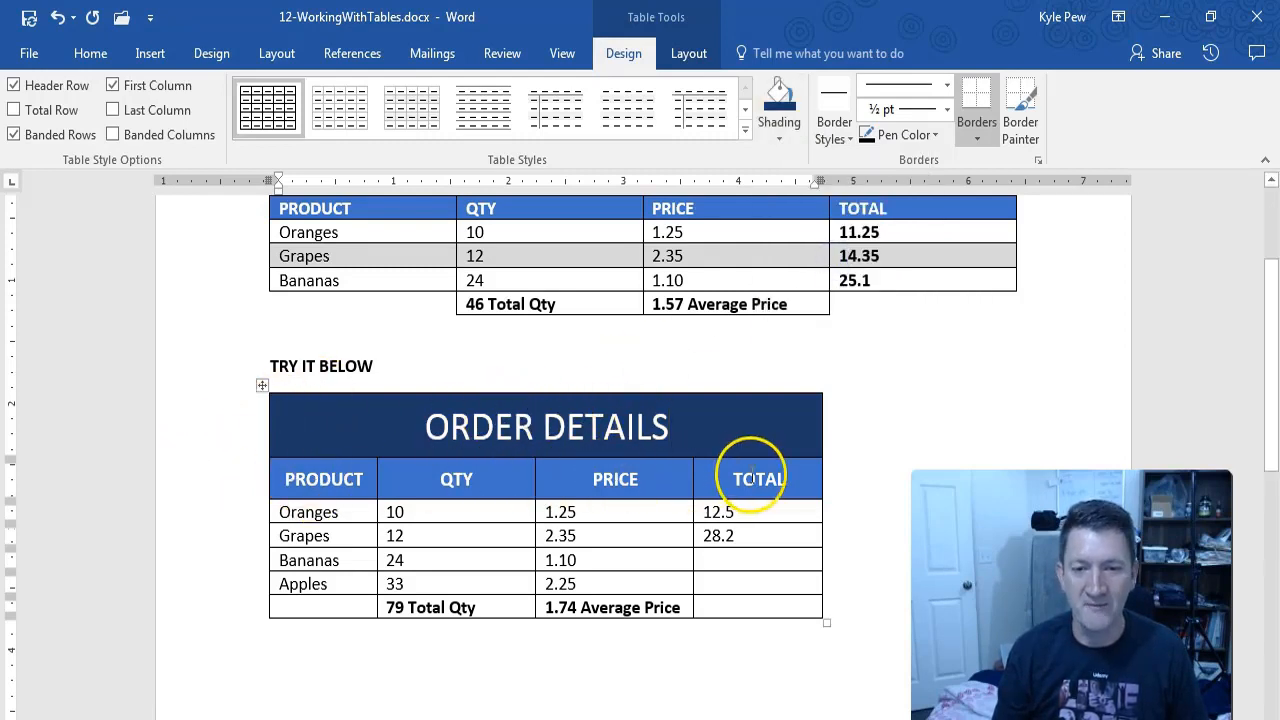
pyautogui.click(411, 376)
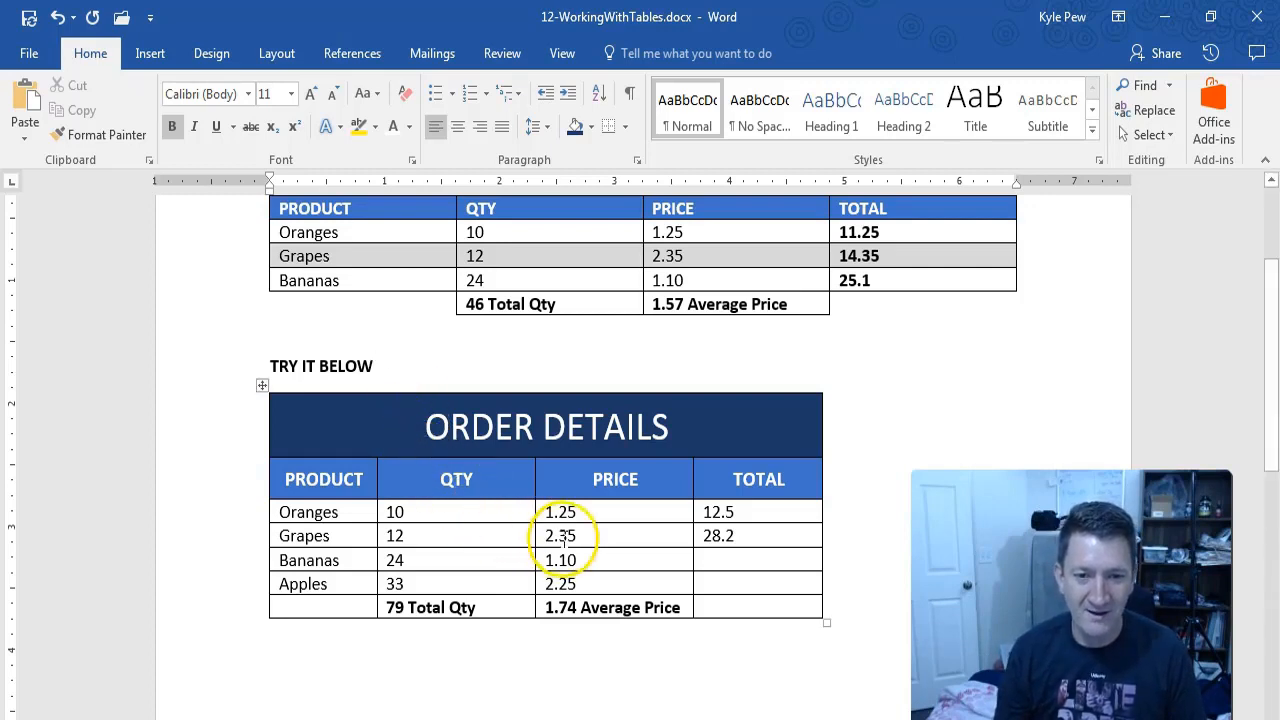
# - Make the Oranges and Grapes totals in the lower table bold
pyautogui.moveTo(708, 514); pyautogui.dragTo(722, 538)
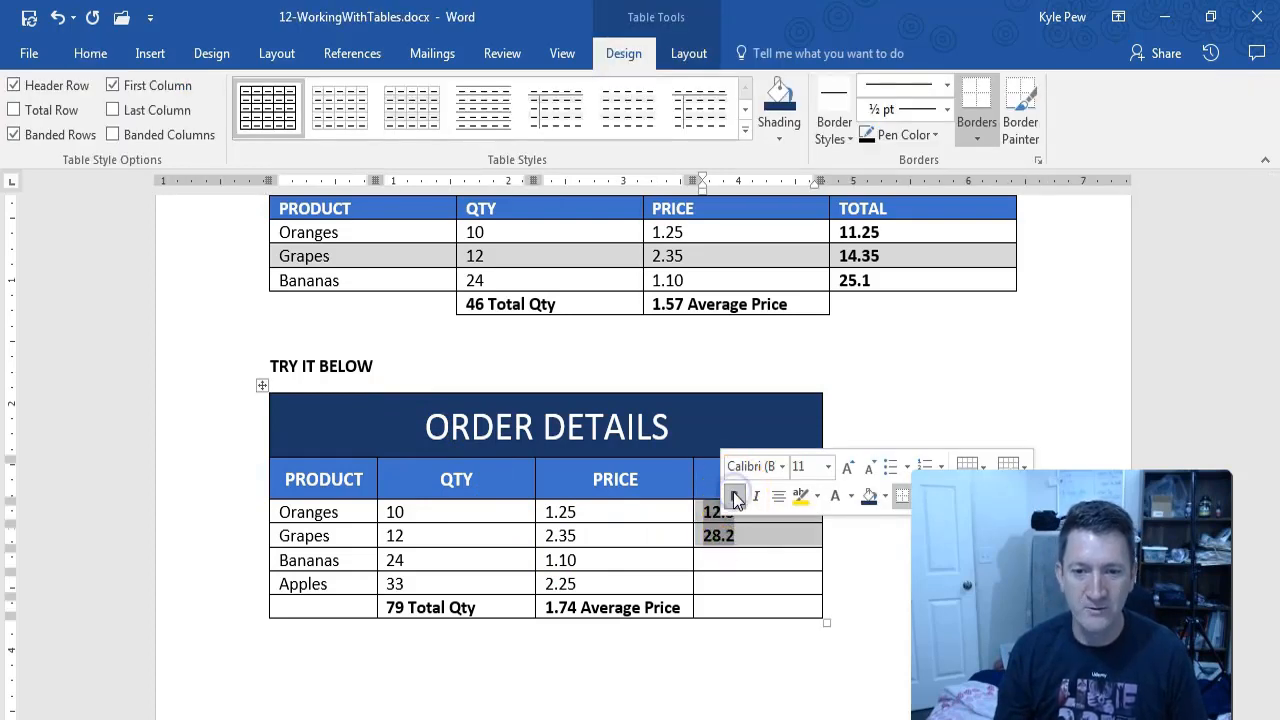
pyautogui.click(715, 563)
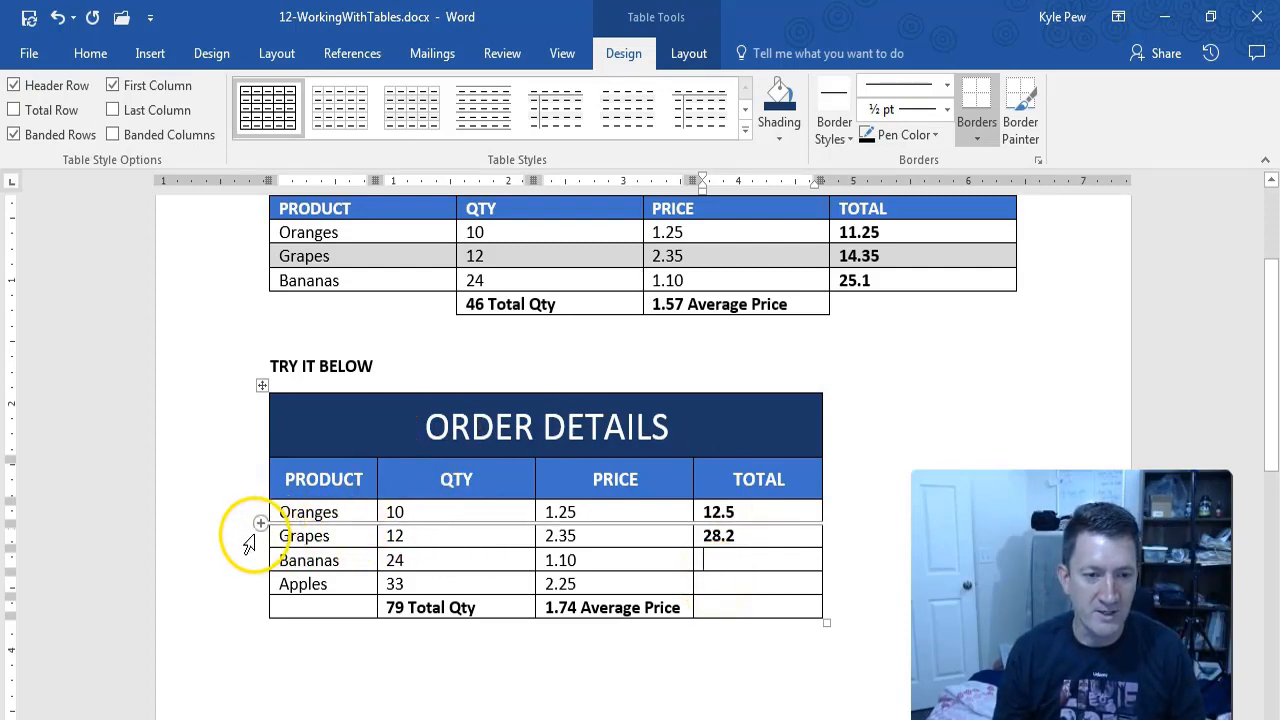
# - Shade the Grapes and Apples rows of the ORDER DETAILS table light gray, using a darker tint of the white theme color
pyautogui.click(248, 538)
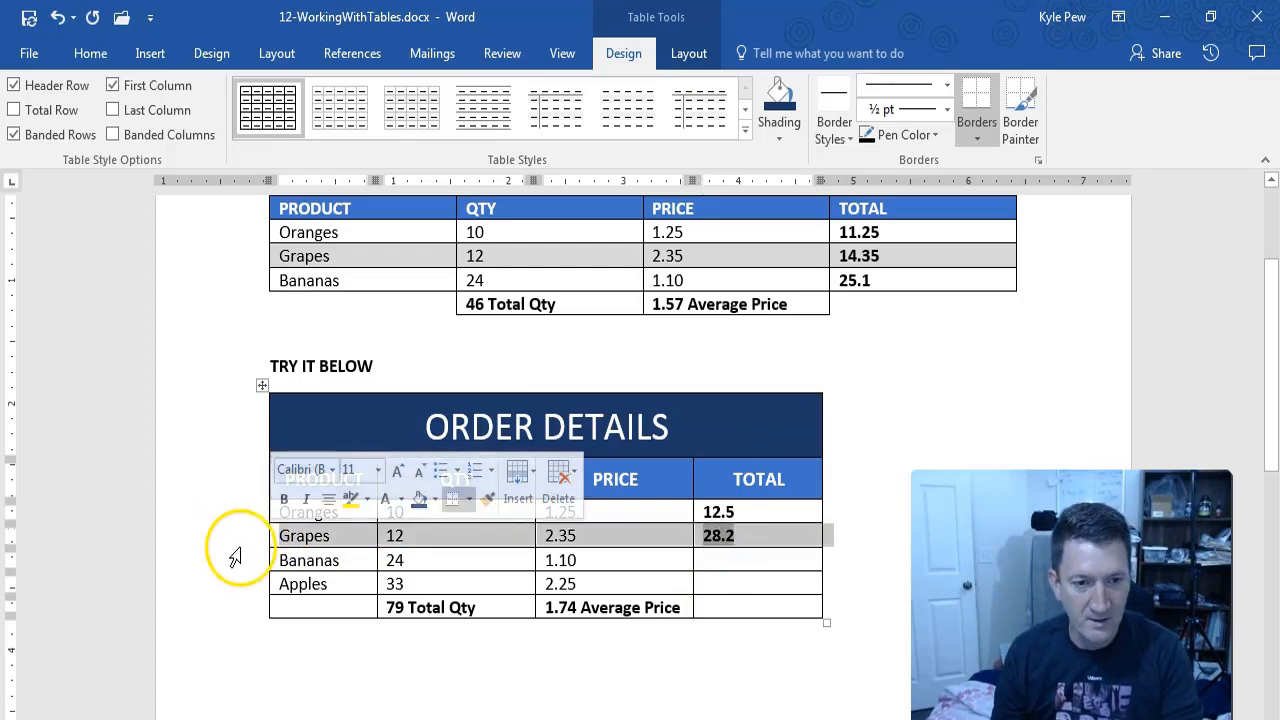
pyautogui.keyDown('ctrl'); pyautogui.click(232, 584); pyautogui.keyUp('ctrl')
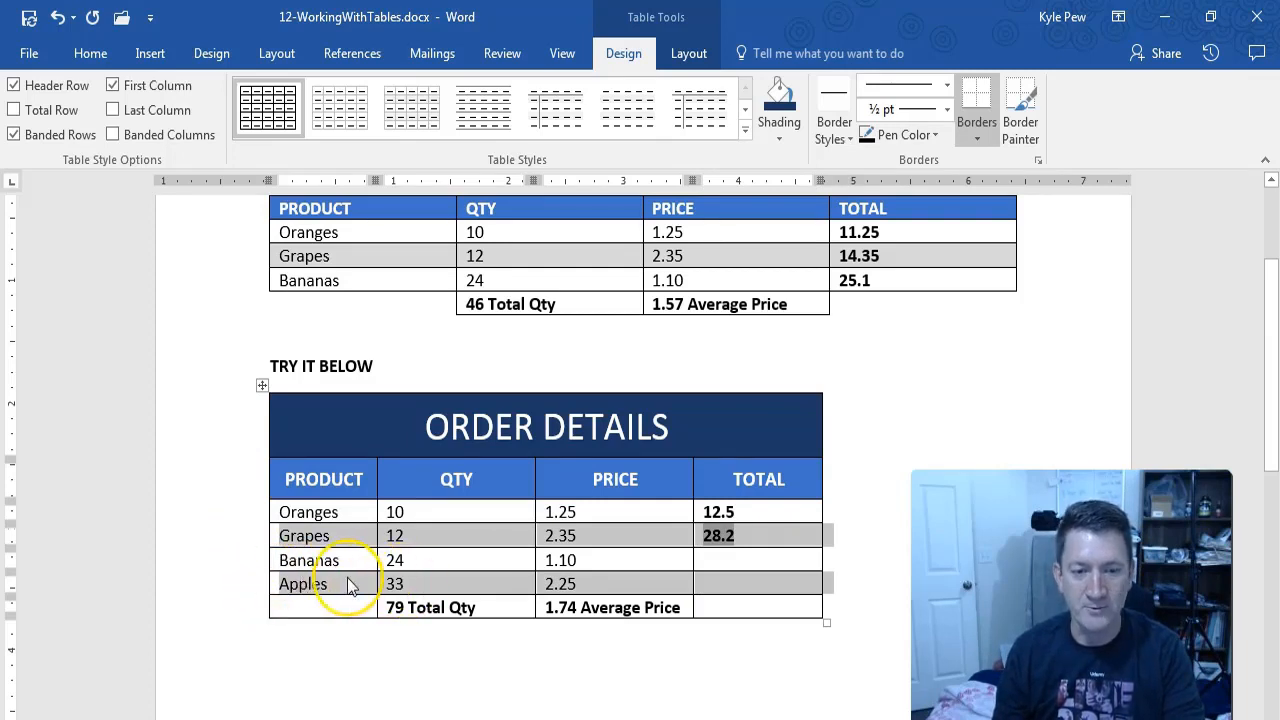
pyautogui.moveTo(350, 585)
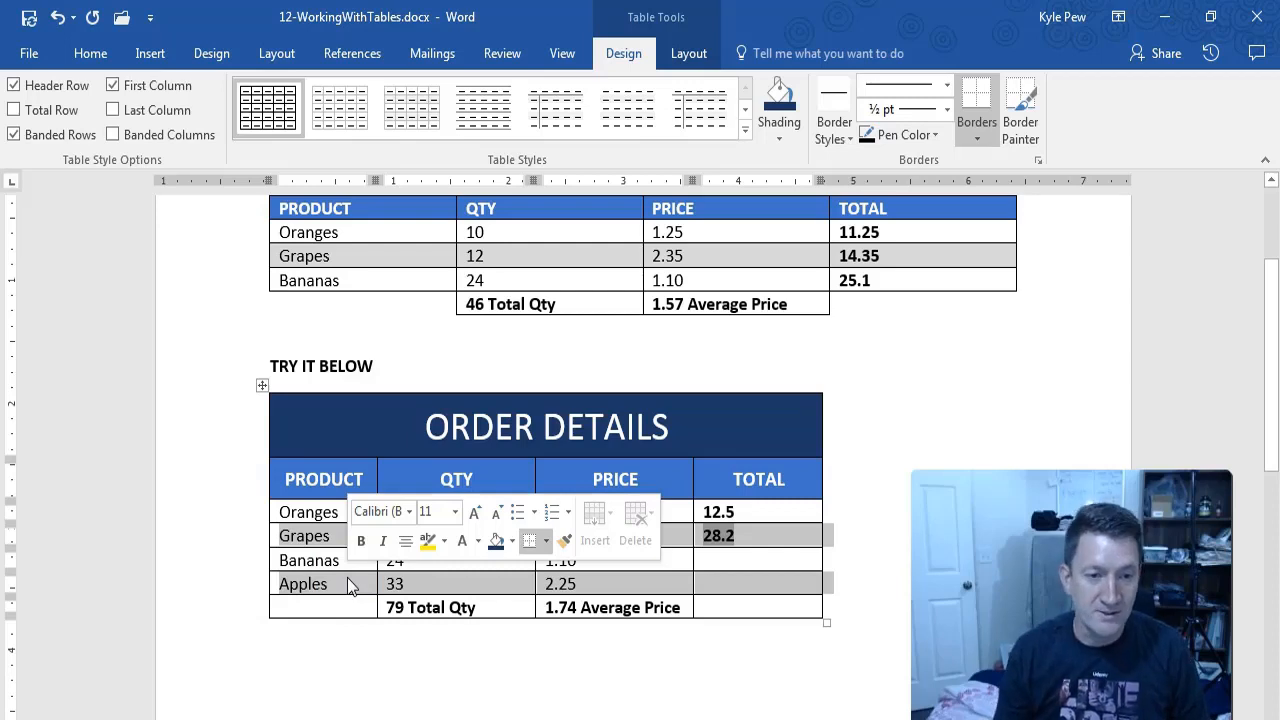
pyautogui.click(240, 540)
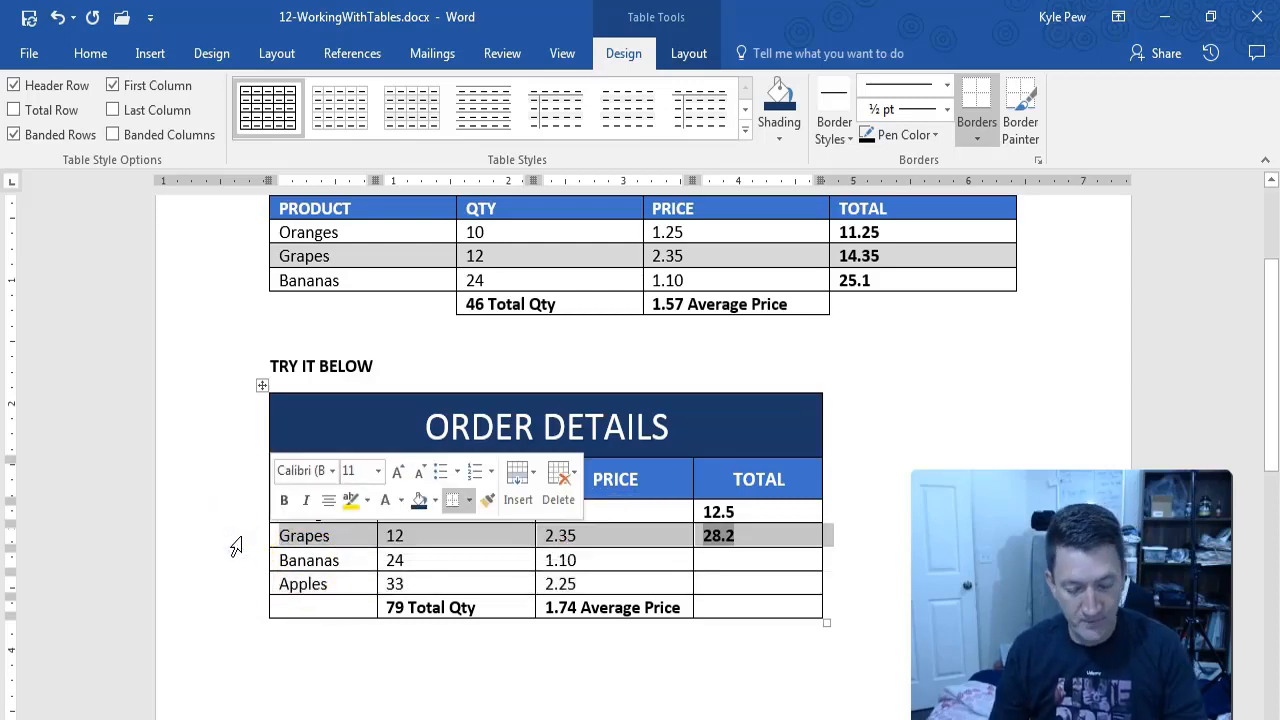
pyautogui.keyDown('ctrl'); pyautogui.click(240, 590); pyautogui.keyUp('ctrl')
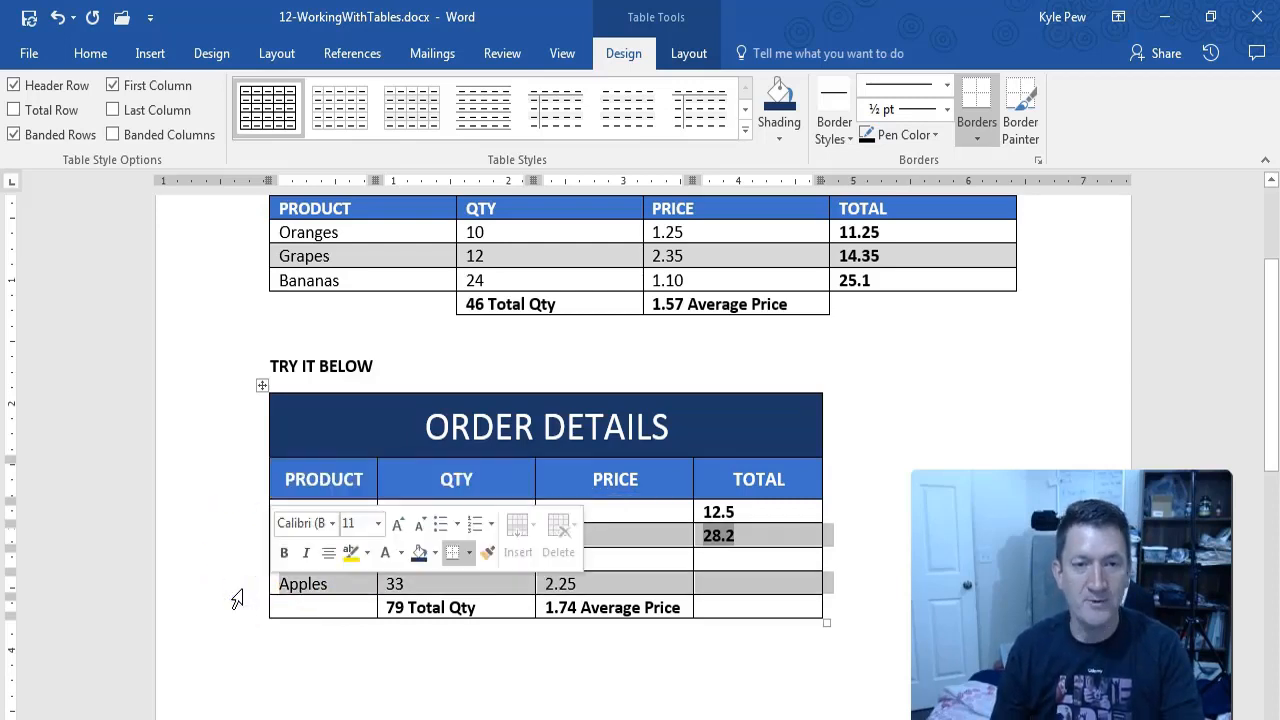
pyautogui.click(781, 136)
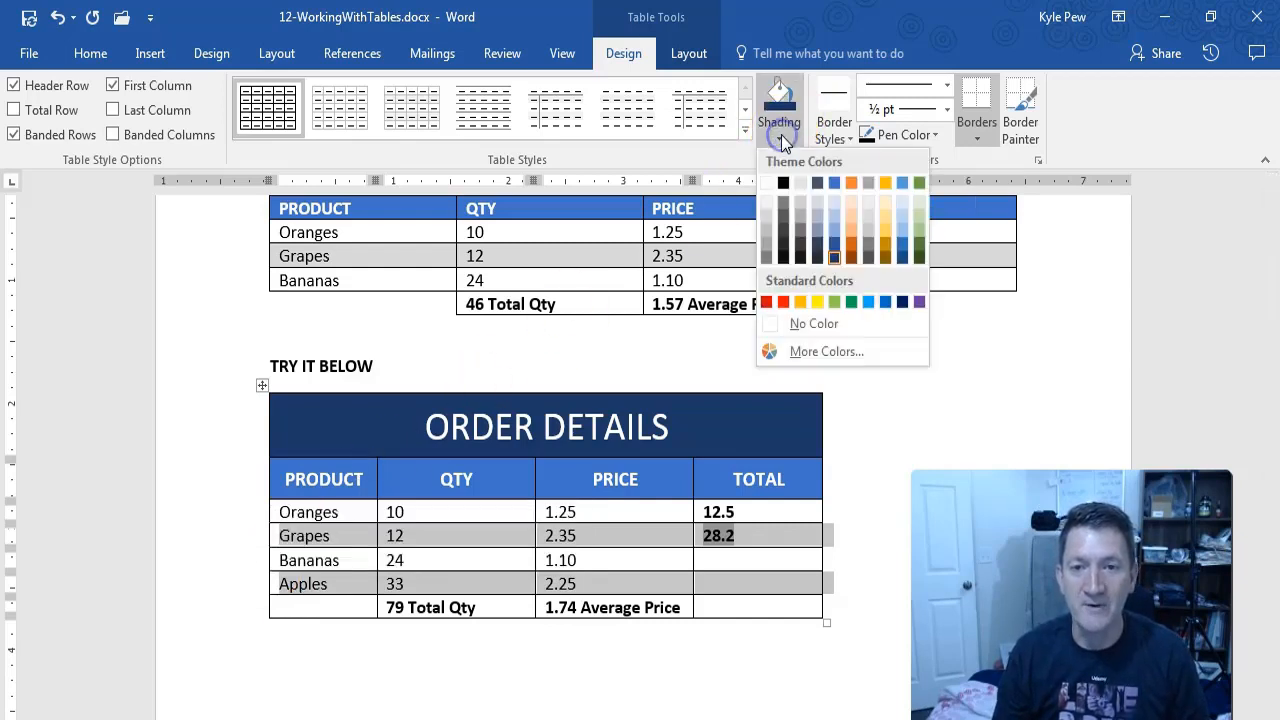
pyautogui.click(766, 213)
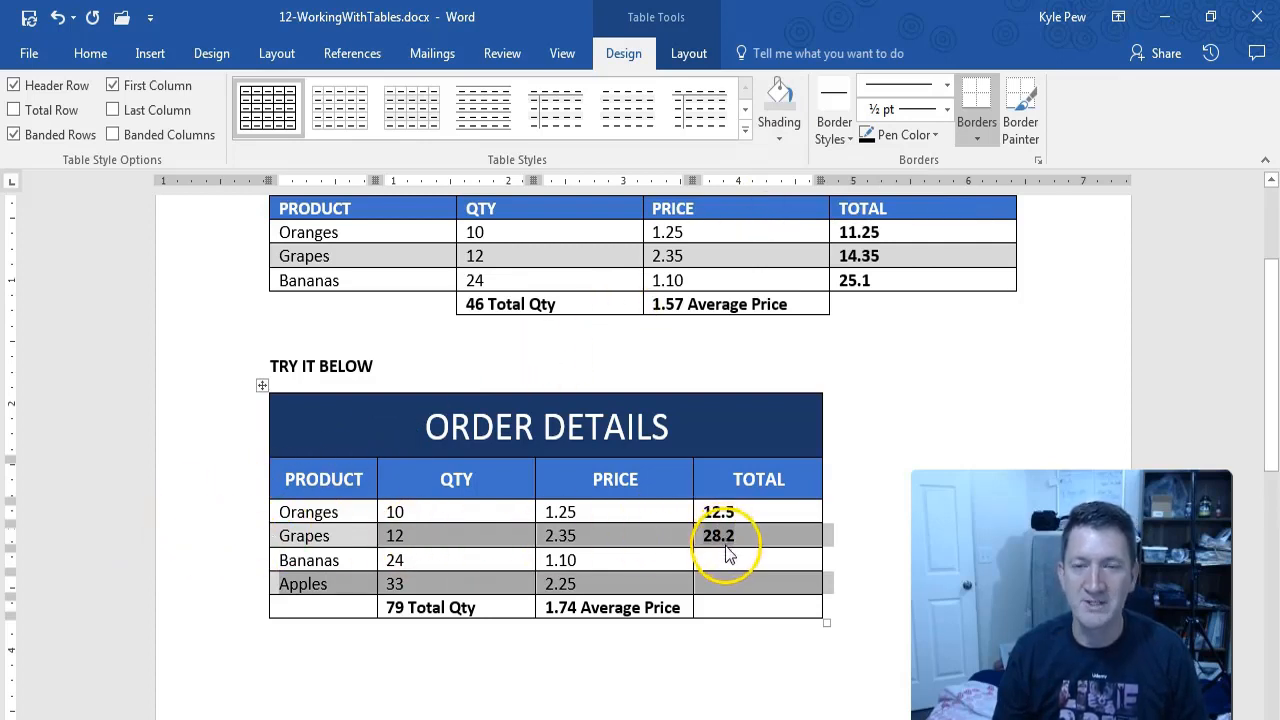
pyautogui.click(432, 558)
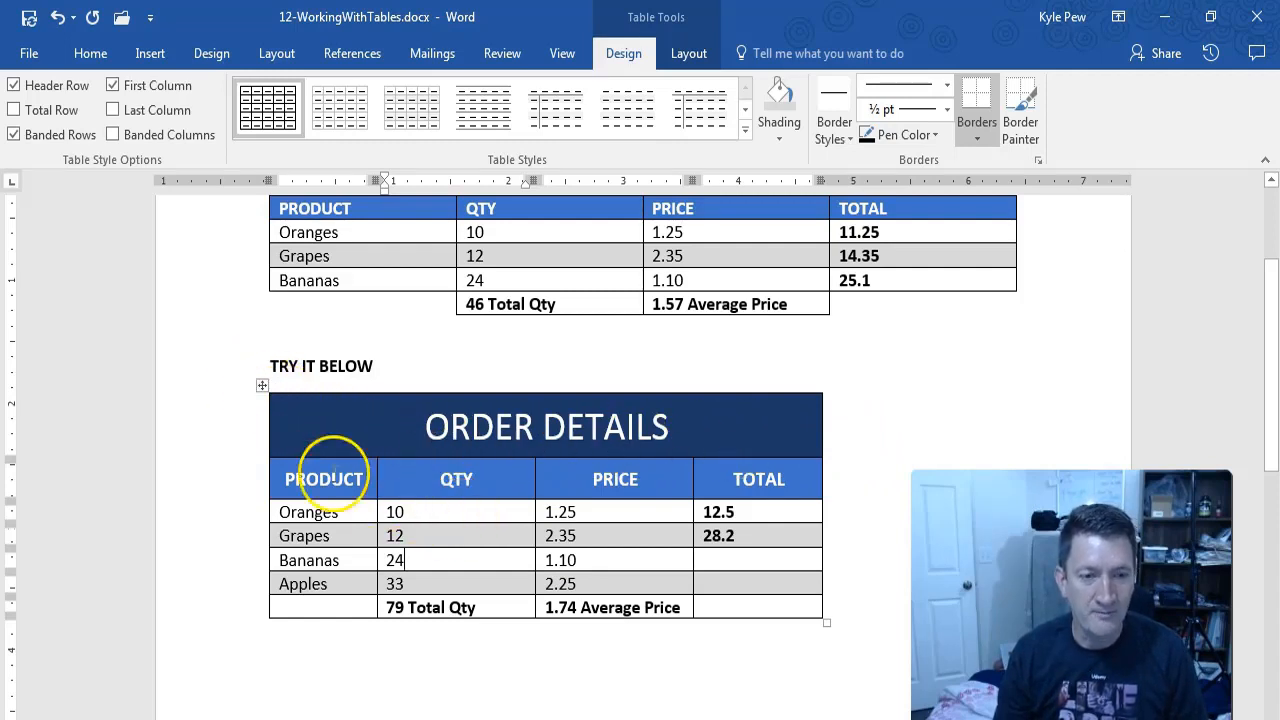
# - Center the whole ORDER DETAILS table horizontally on the page
pyautogui.click(261, 387)
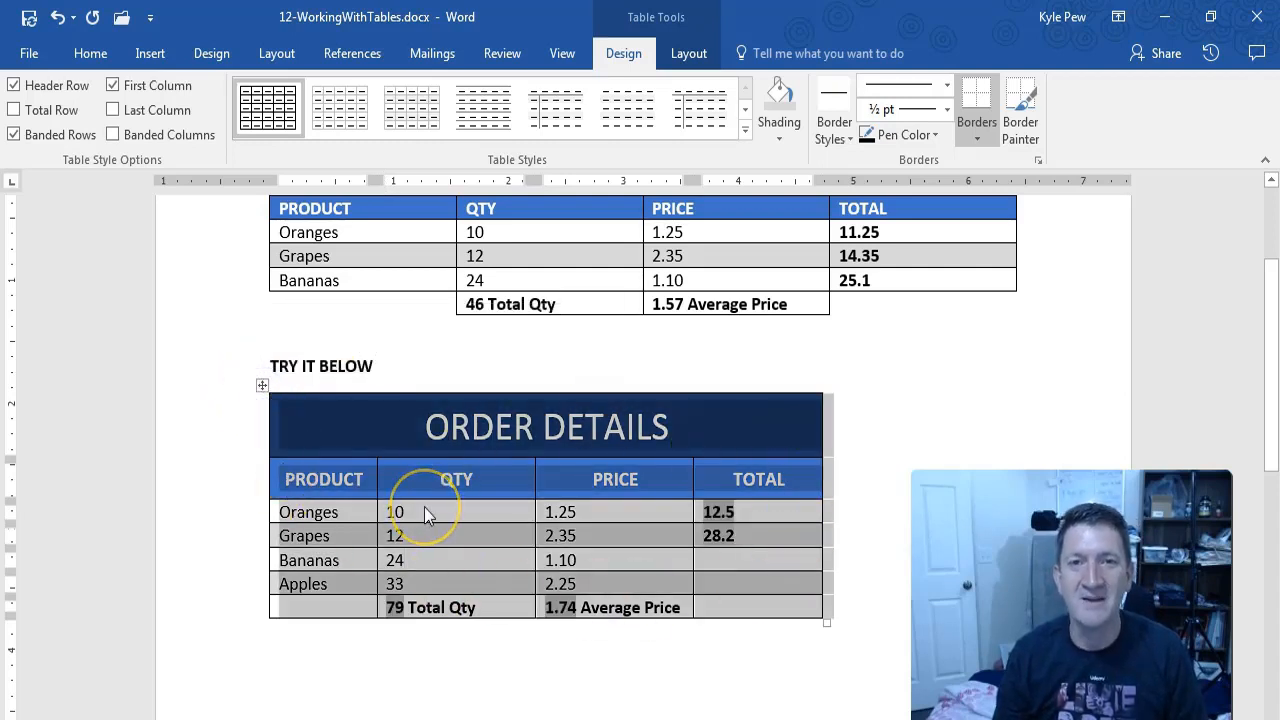
pyautogui.click(90, 56)
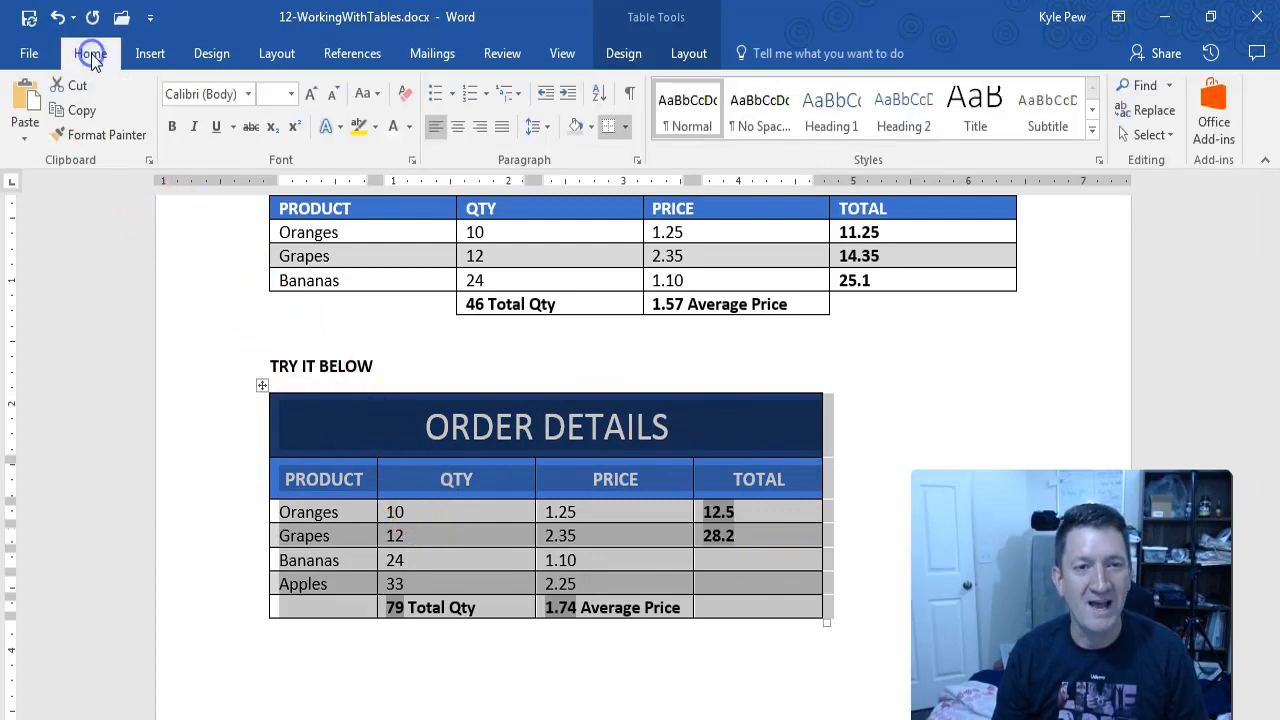
pyautogui.click(457, 128)
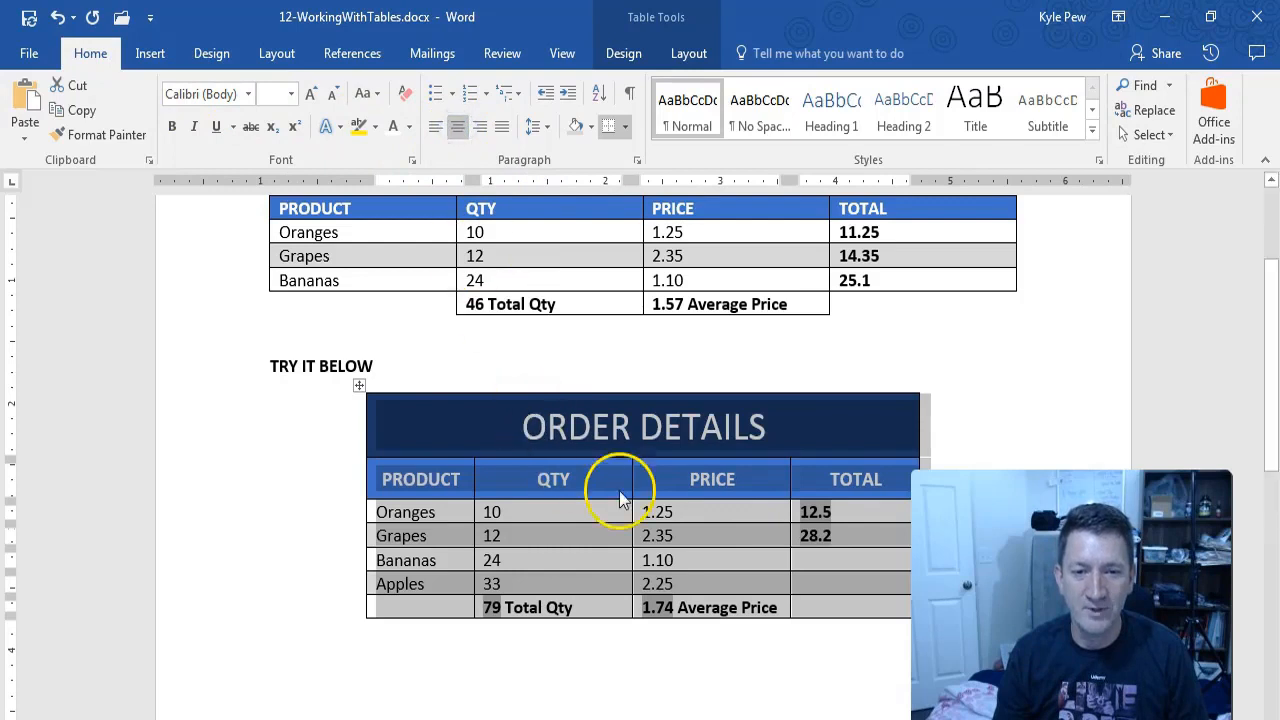
pyautogui.click(300, 528)
pyautogui.click(802, 433)
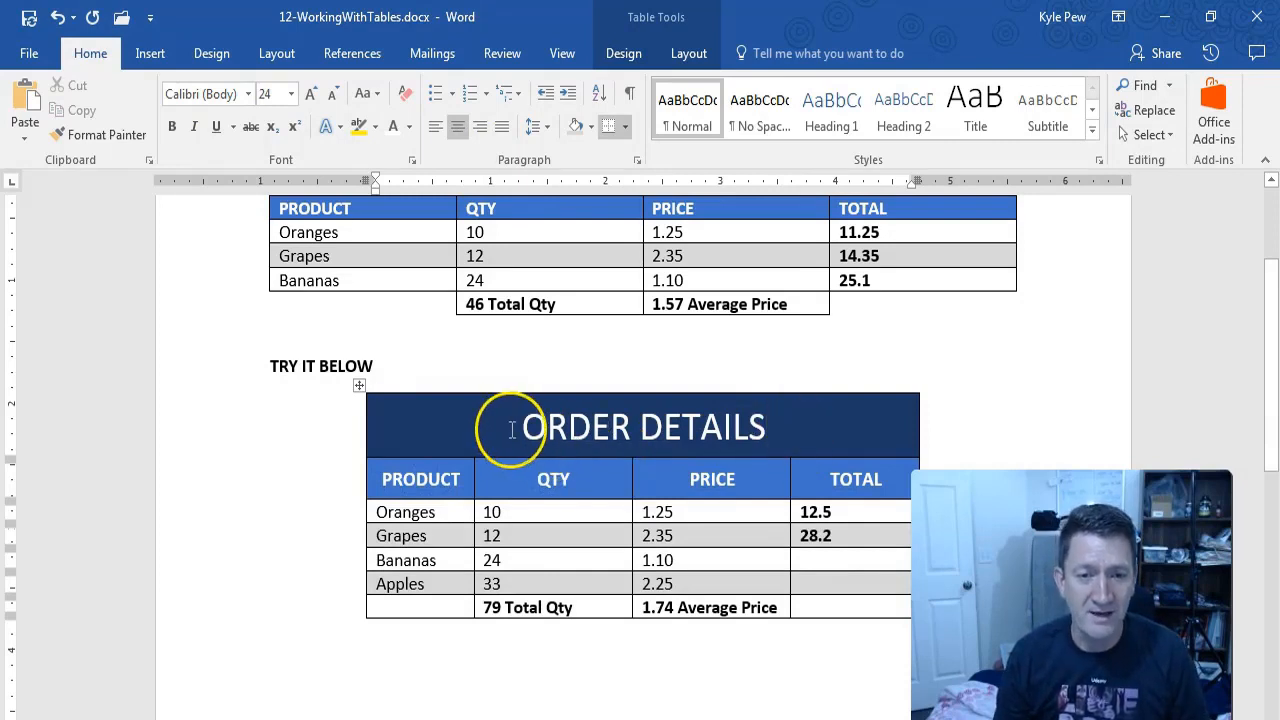
pyautogui.moveTo(510, 425); pyautogui.dragTo(785, 425)
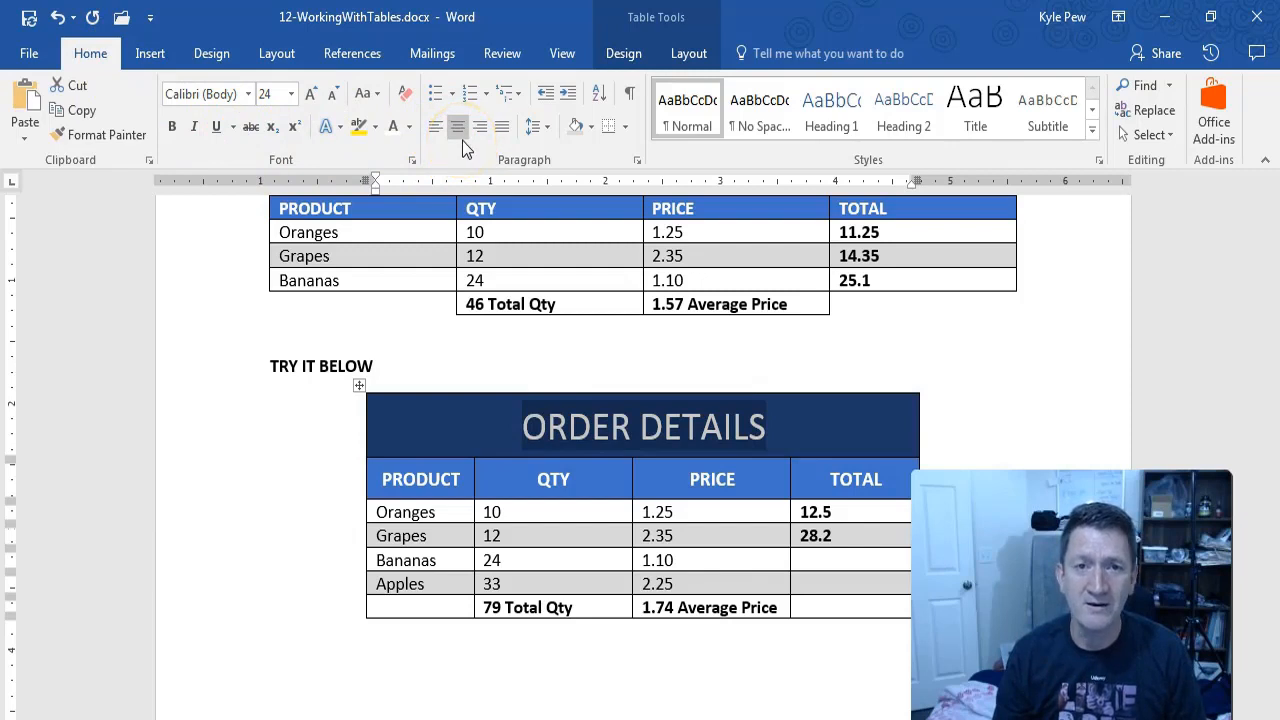
pyautogui.click(687, 58)
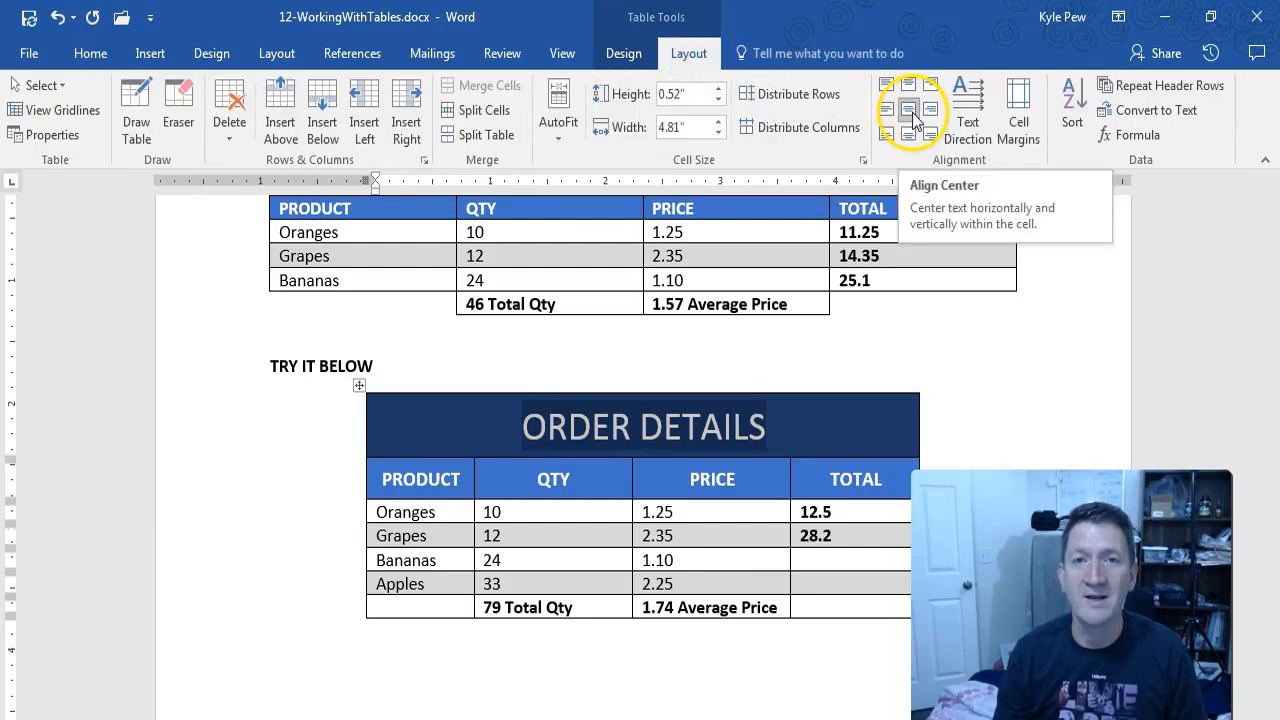
pyautogui.click(618, 50)
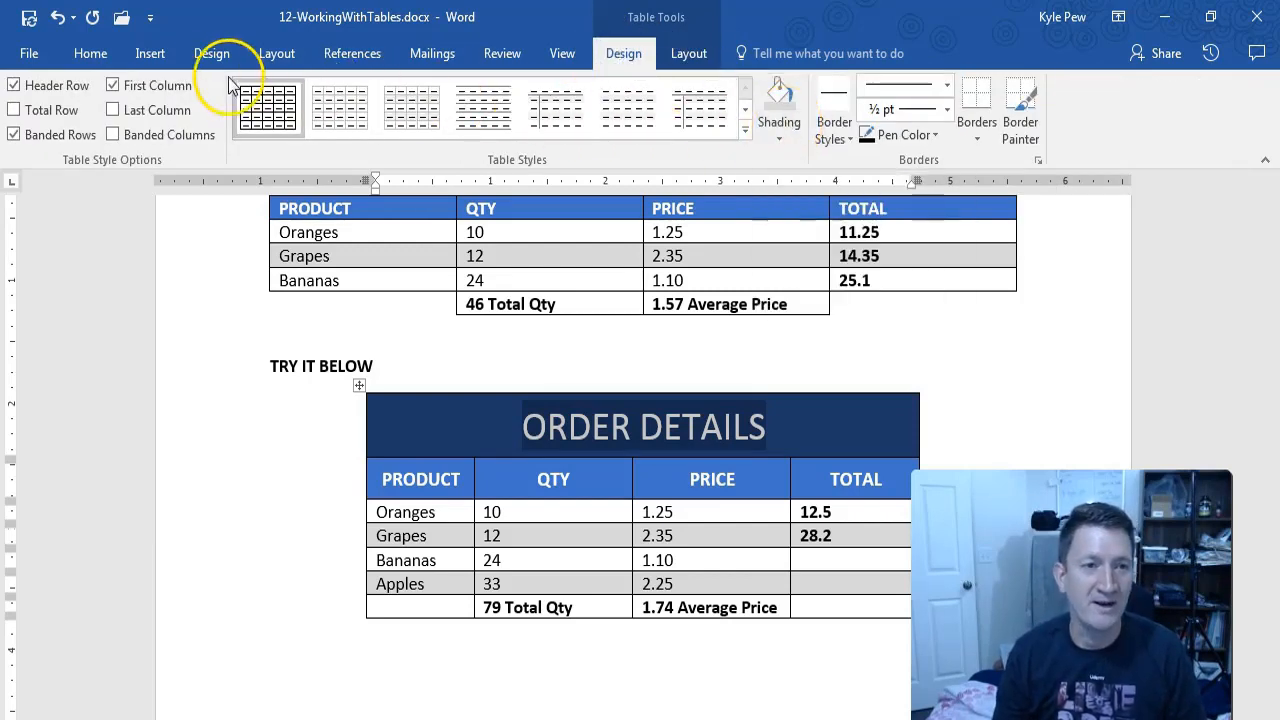
pyautogui.click(92, 53)
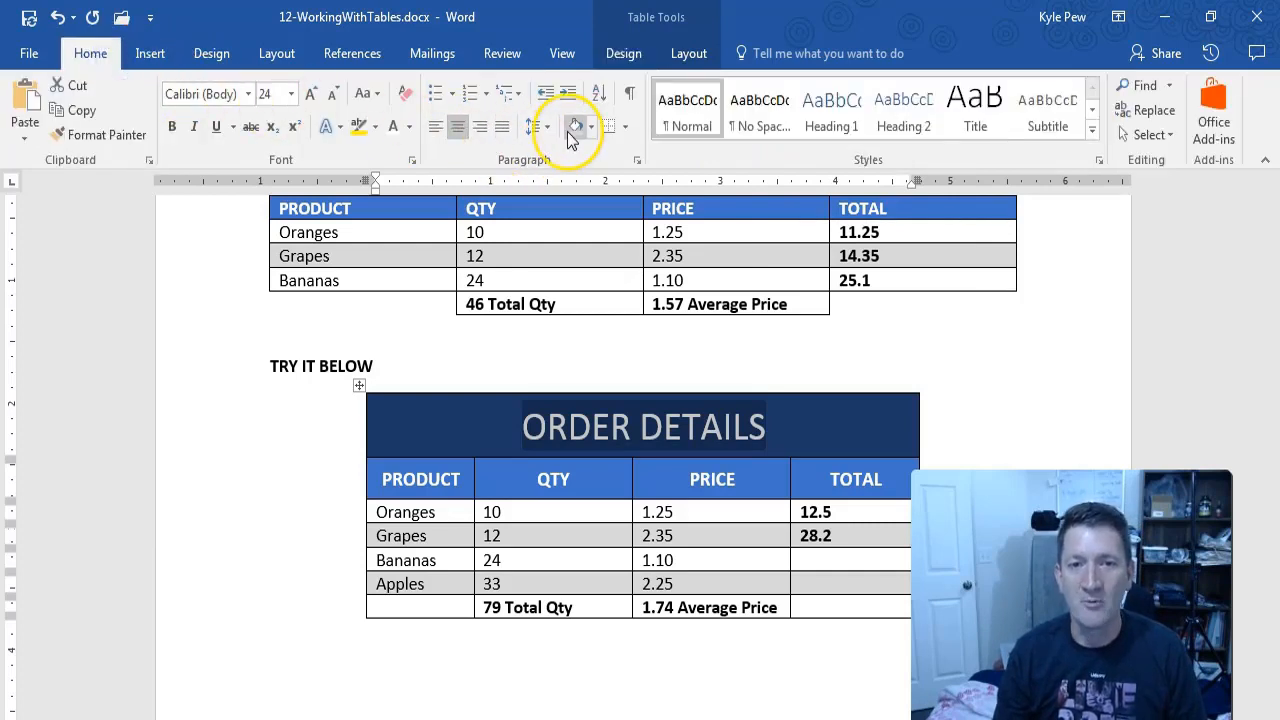
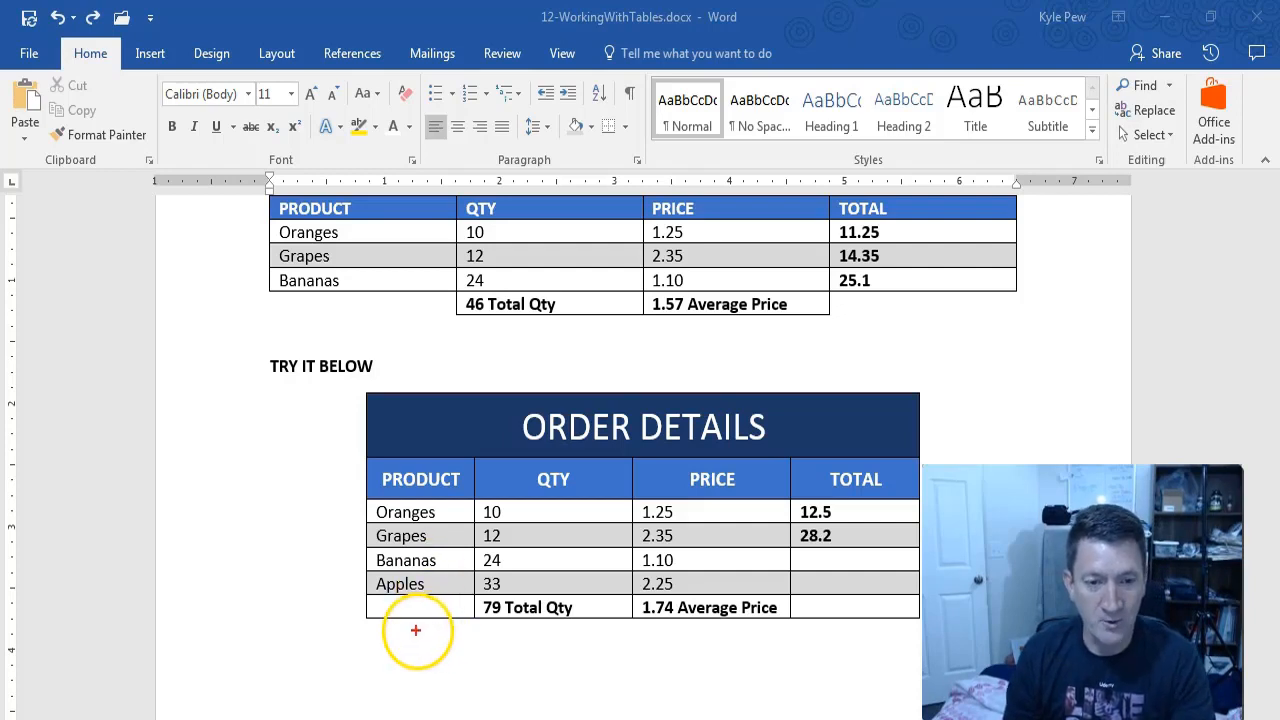
pyautogui.moveTo(392, 673); pyautogui.dragTo(402, 625)
pyautogui.moveTo(872, 633); pyautogui.dragTo(910, 712)
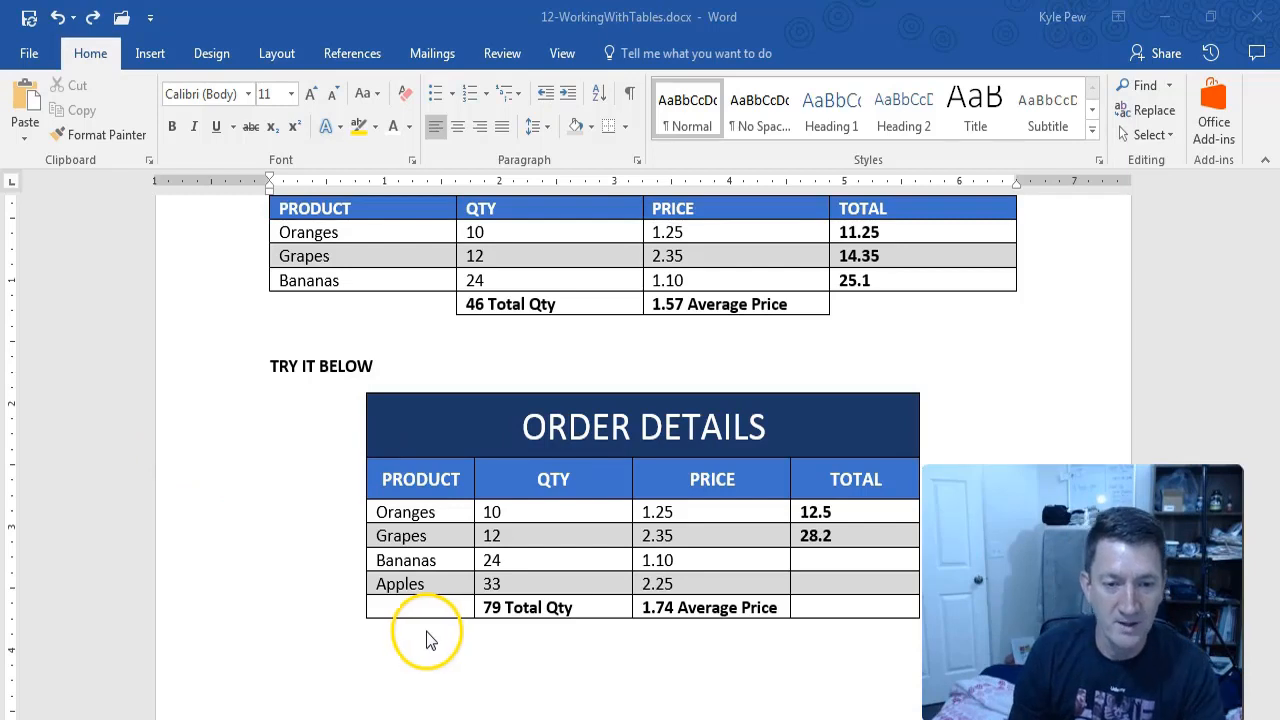
# - Remove the left and bottom borders from the empty cell below Apples in the ORDER DETAILS table
pyautogui.click(384, 607)
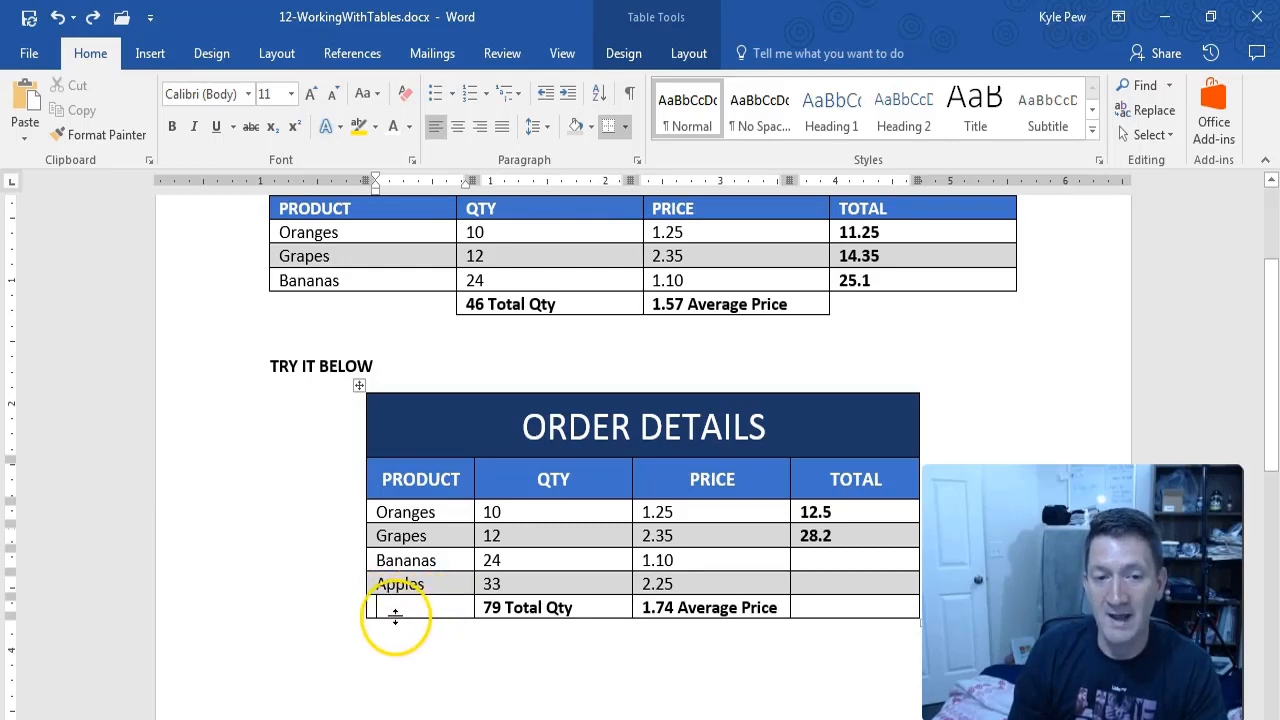
pyautogui.click(372, 608)
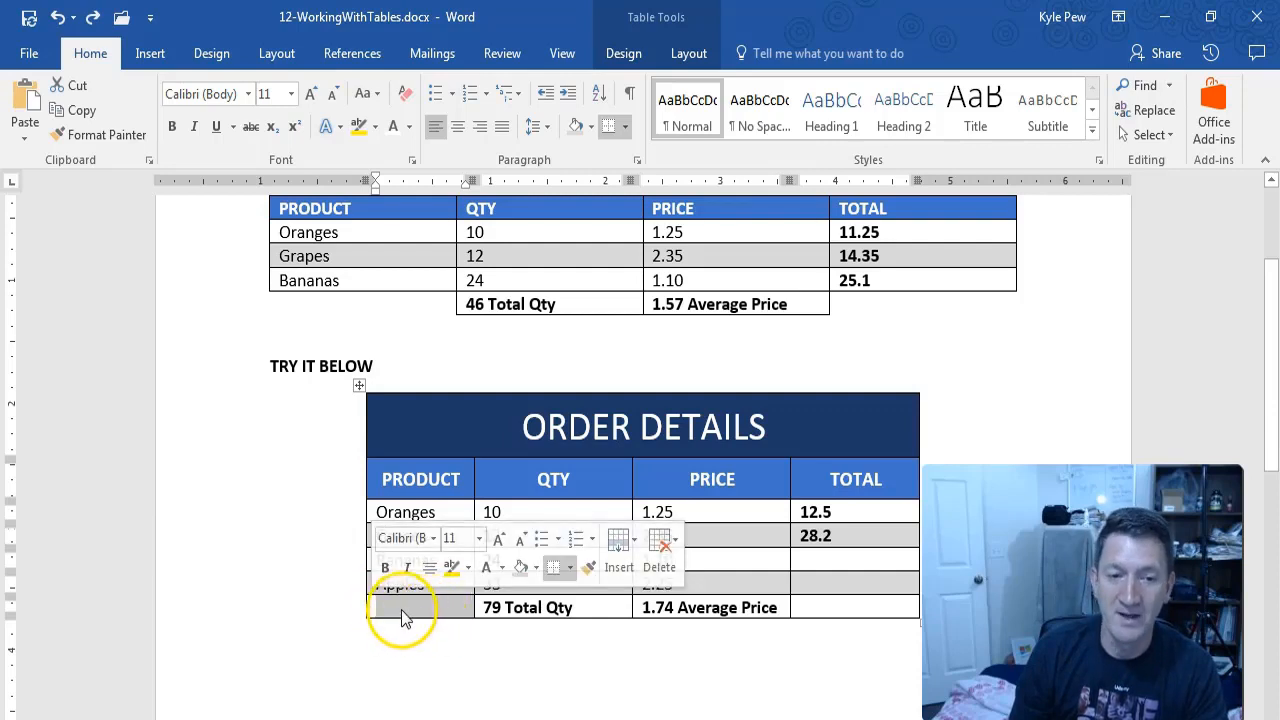
pyautogui.click(402, 615)
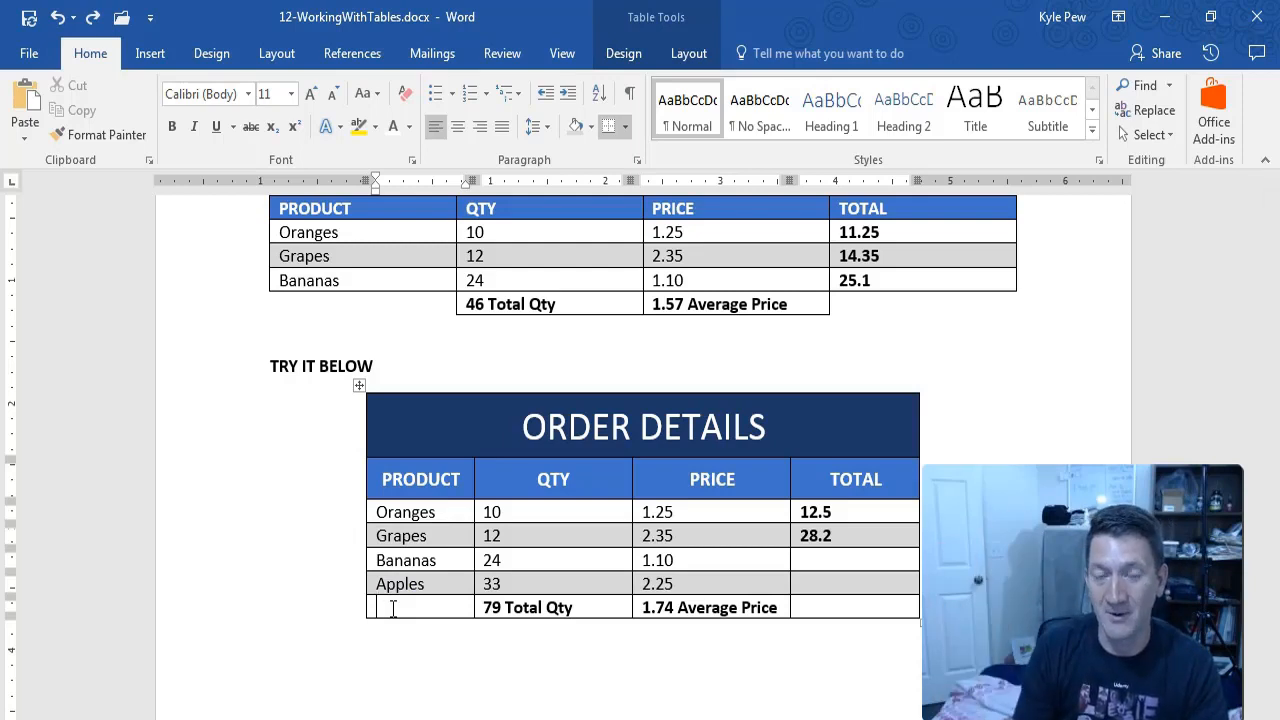
pyautogui.click(370, 608)
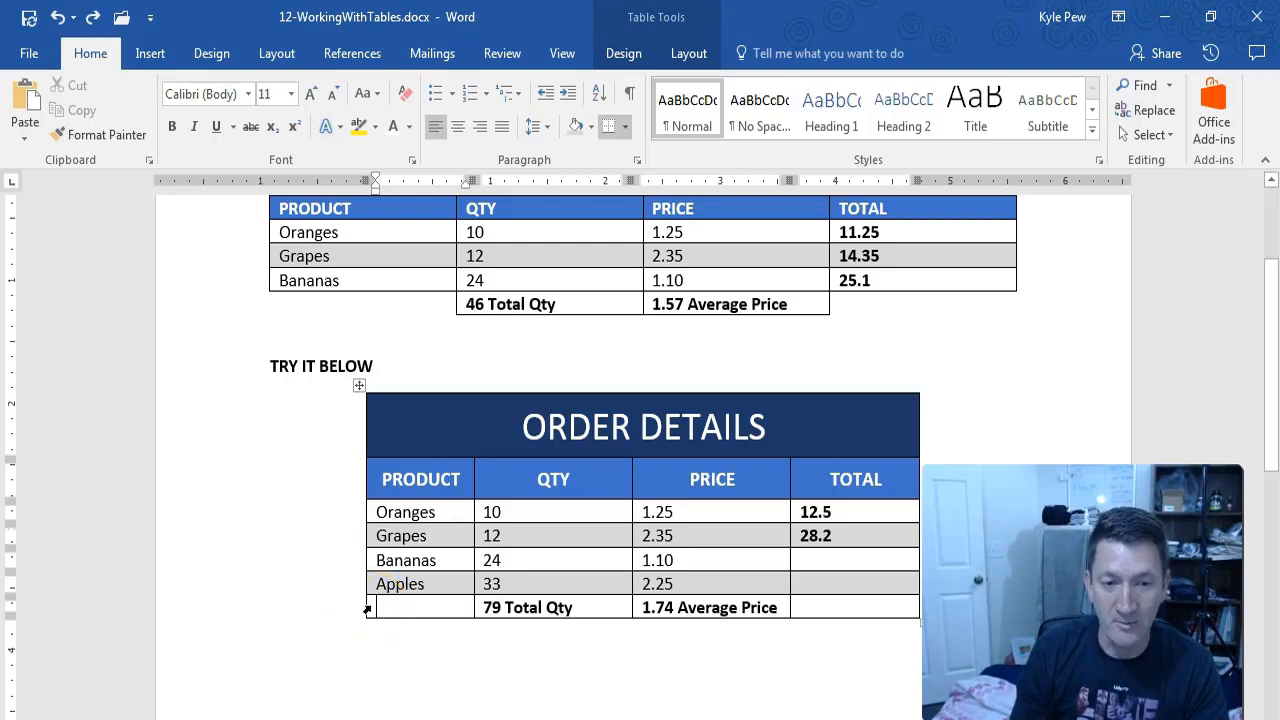
pyautogui.click(367, 609)
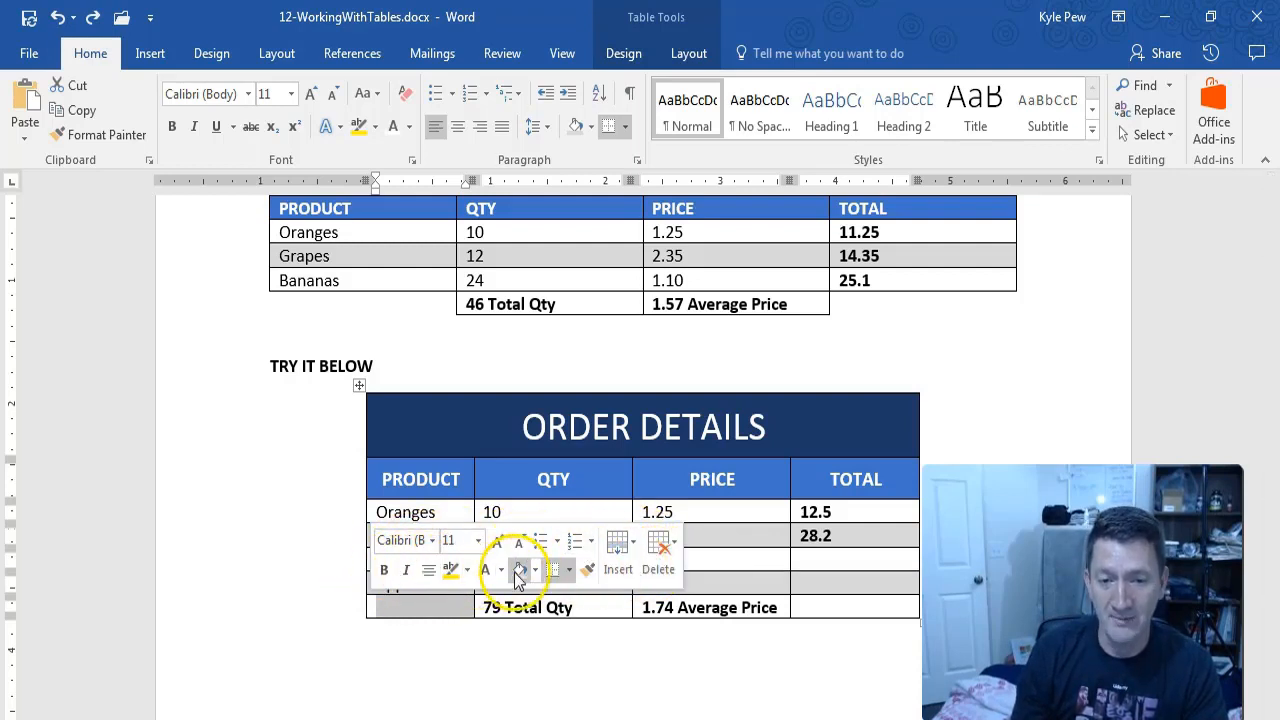
pyautogui.click(568, 570)
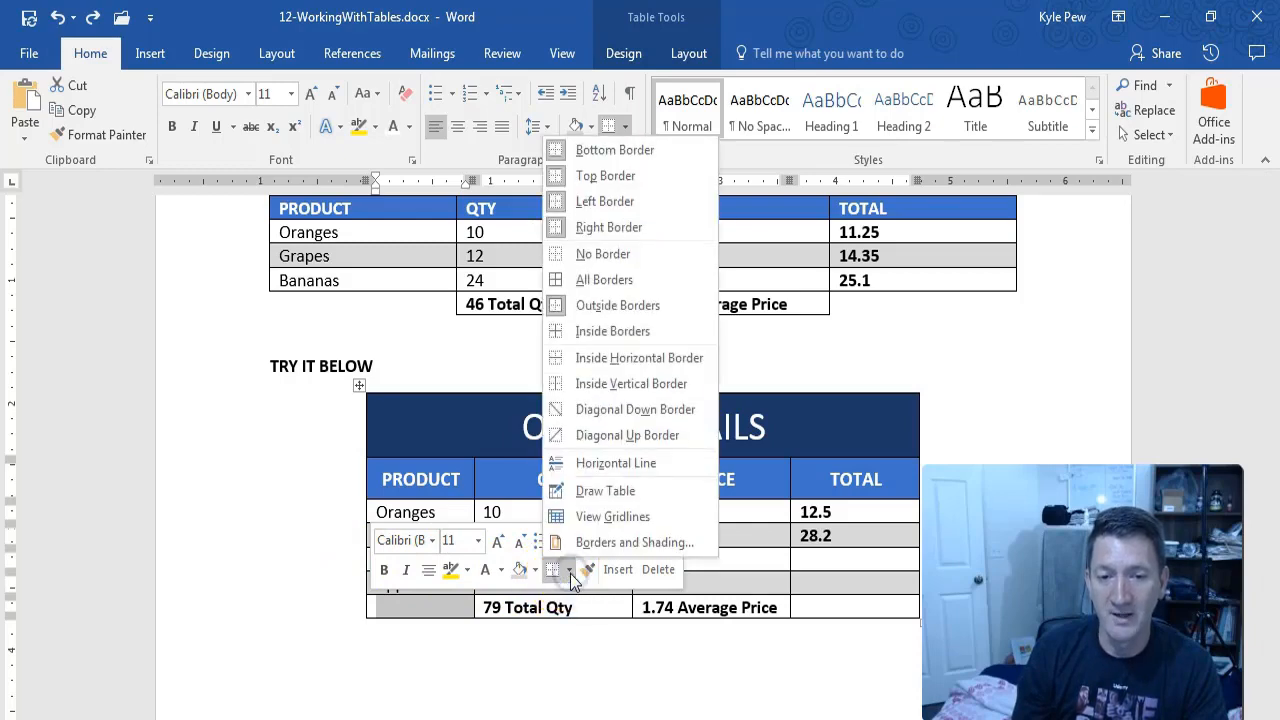
pyautogui.click(622, 545)
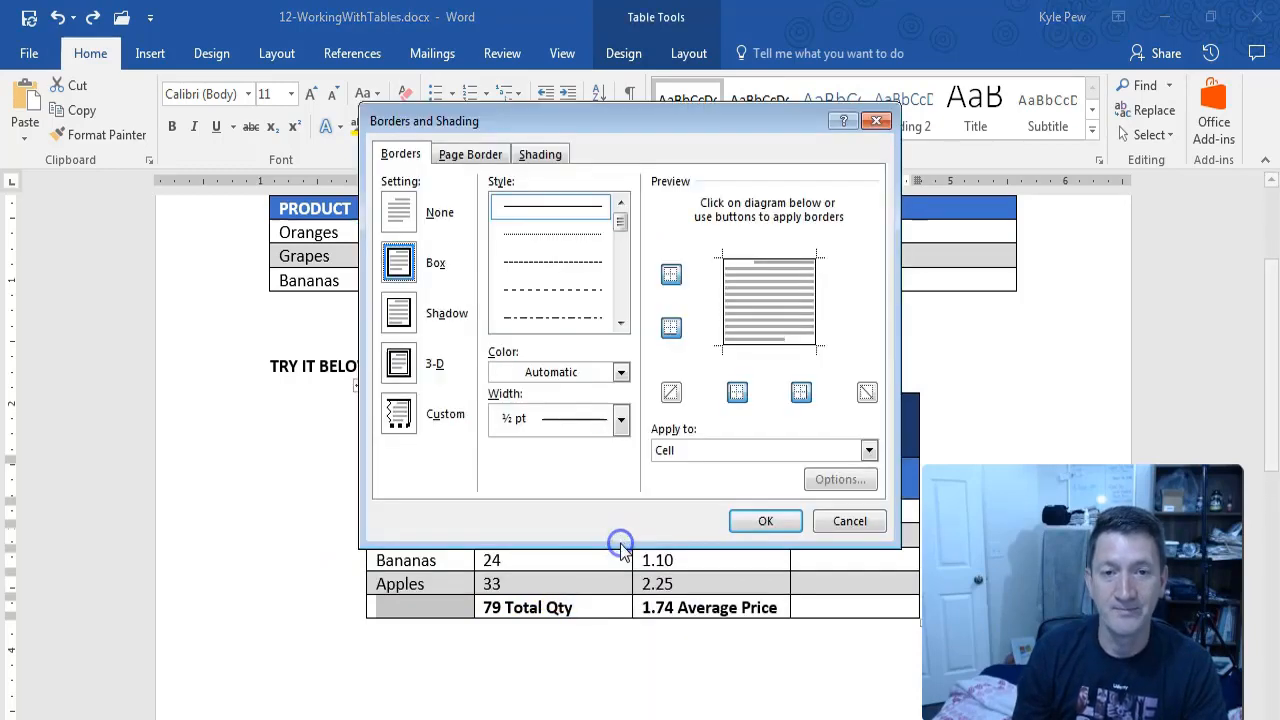
pyautogui.moveTo(531, 120); pyautogui.dragTo(498, 121)
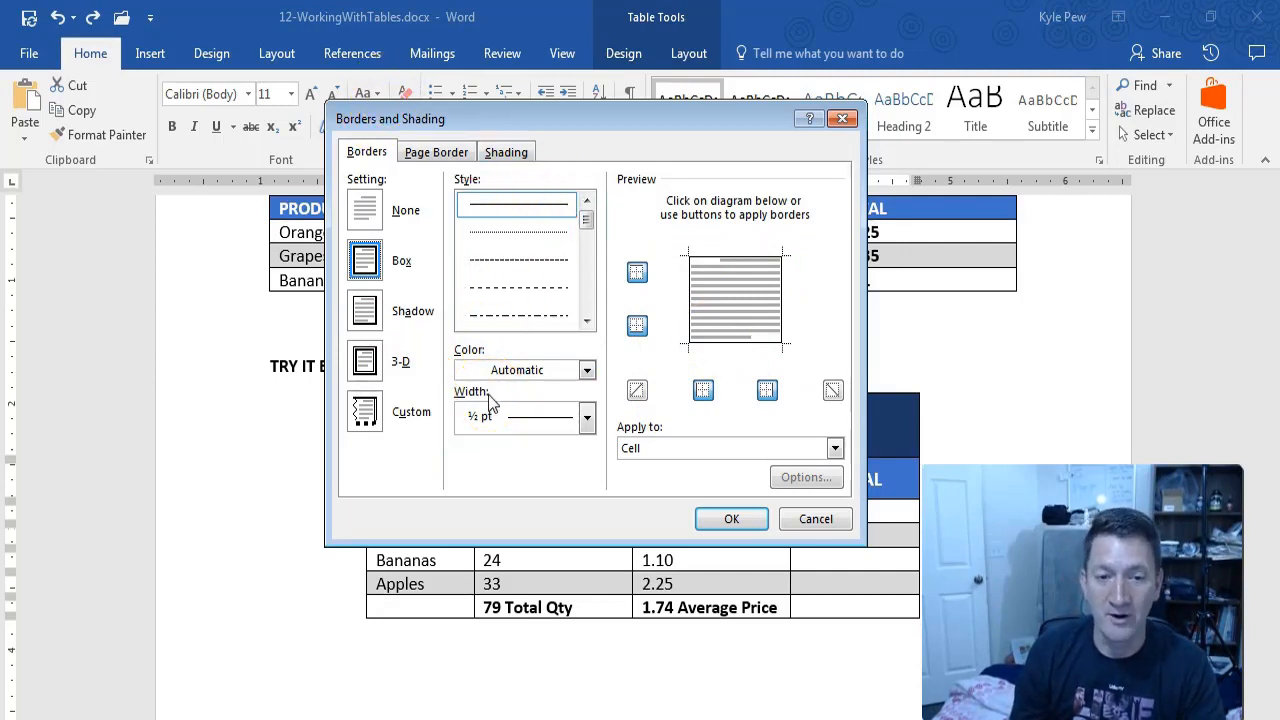
pyautogui.click(691, 306)
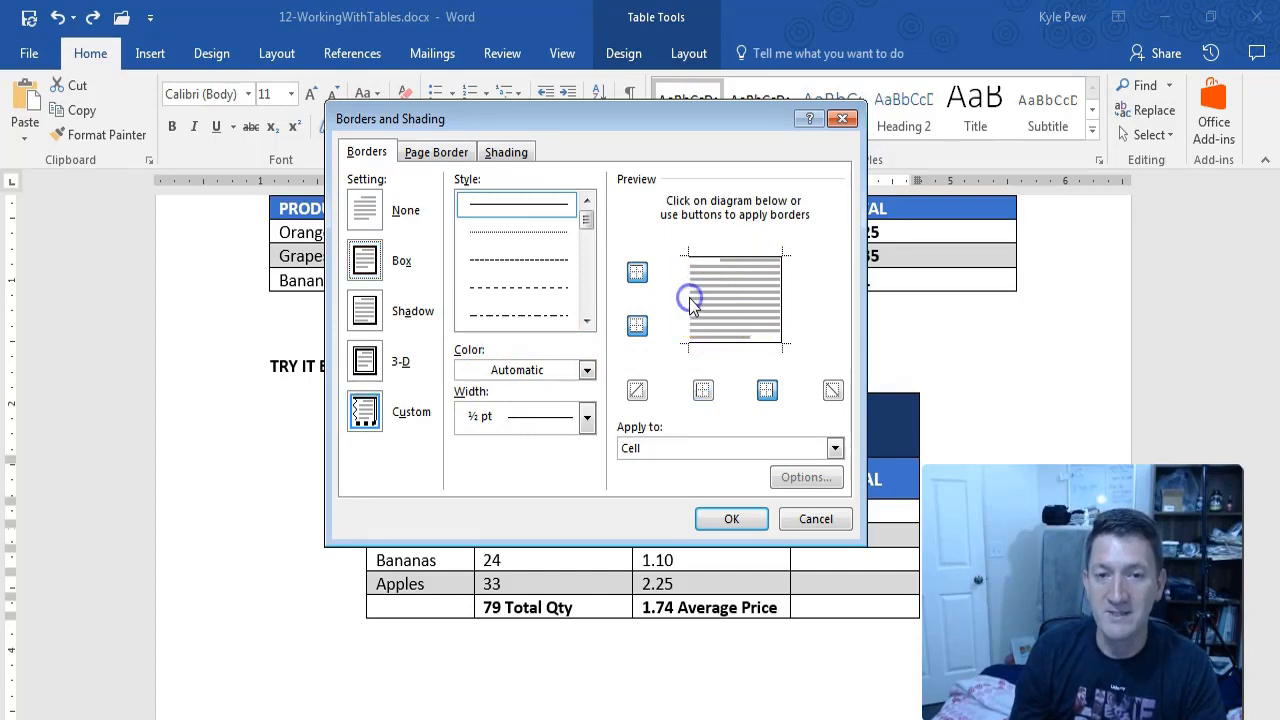
pyautogui.click(710, 348)
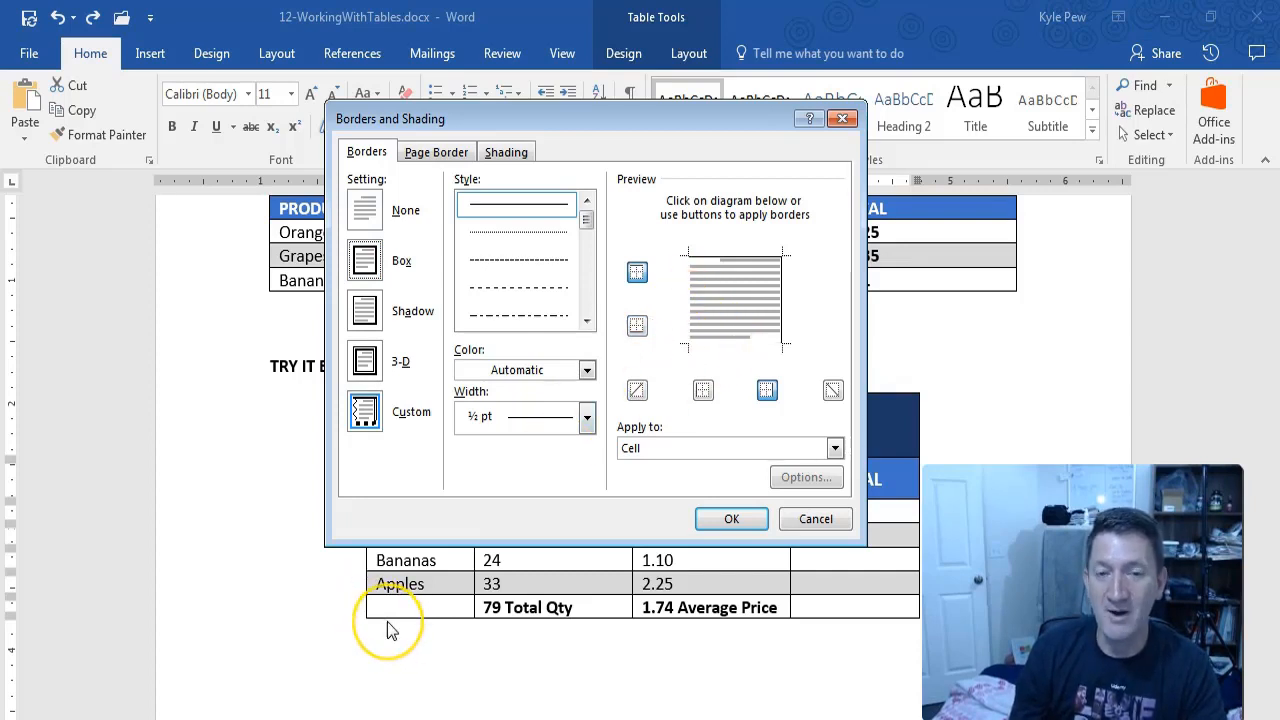
pyautogui.click(719, 523)
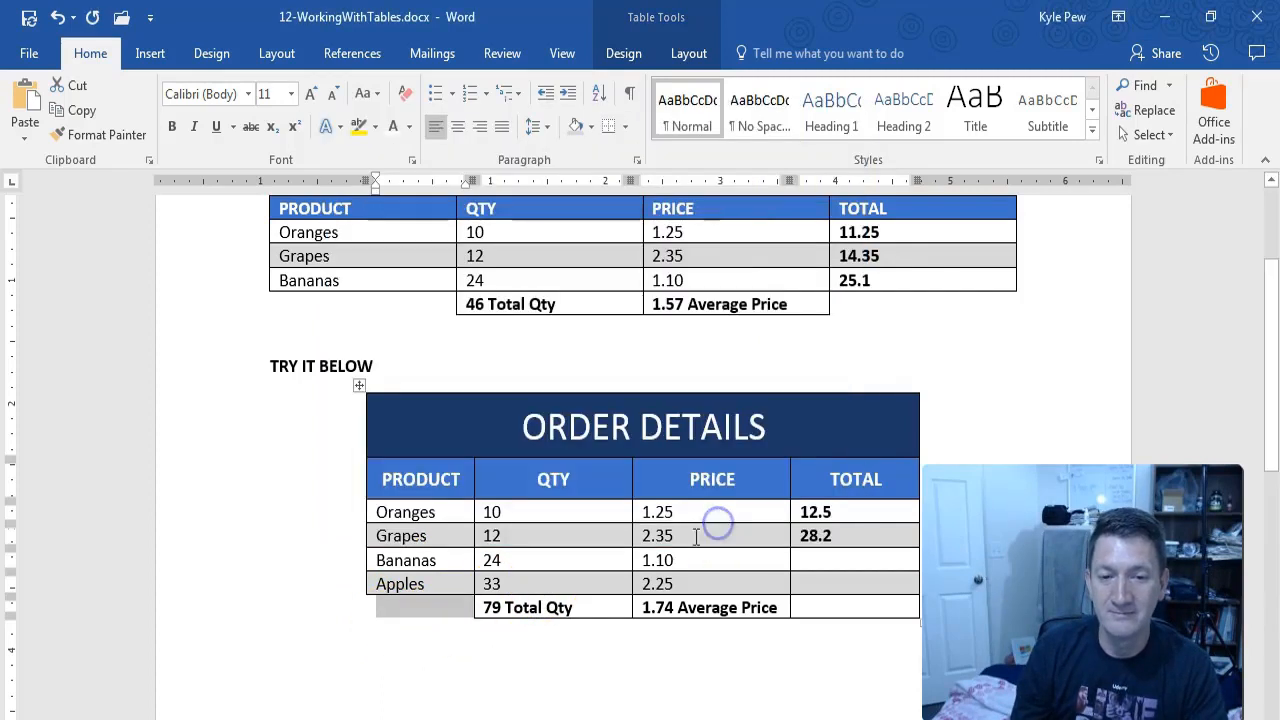
pyautogui.click(418, 653)
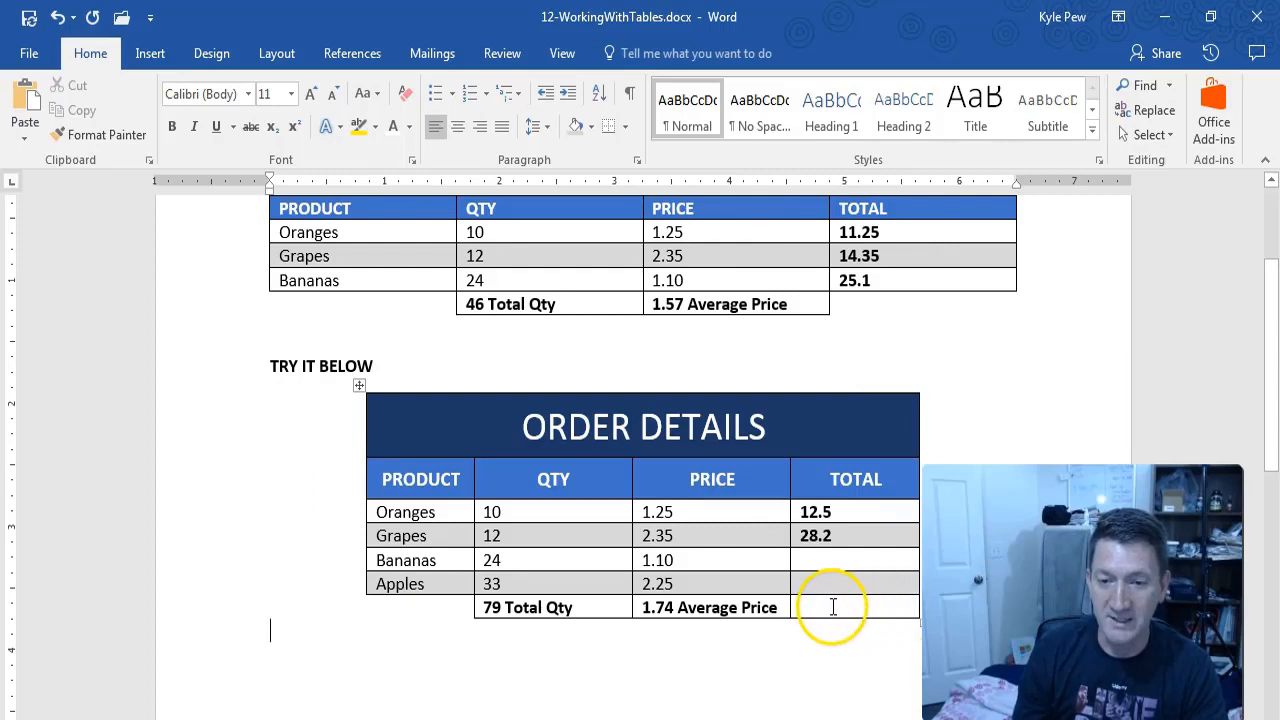
# - Remove the right and bottom borders from the empty last-row cell in the TOTAL column of the ORDER DETAILS table
pyautogui.click(796, 607)
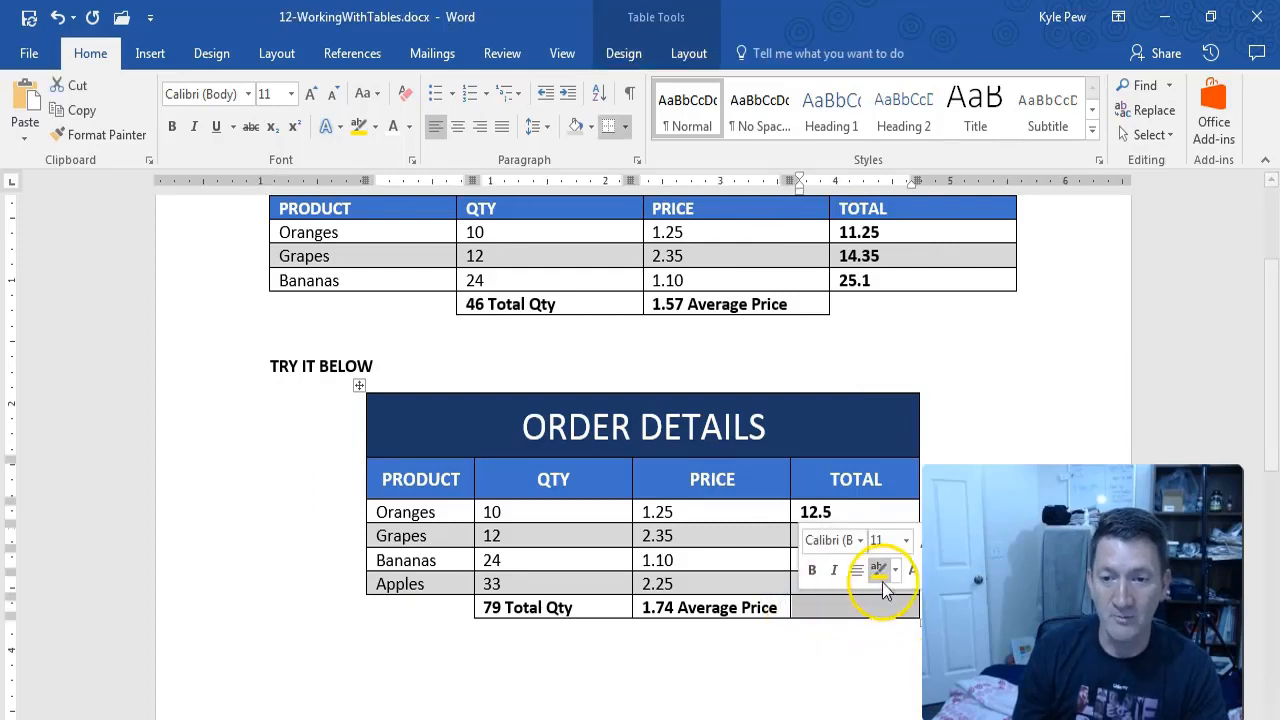
pyautogui.click(996, 570)
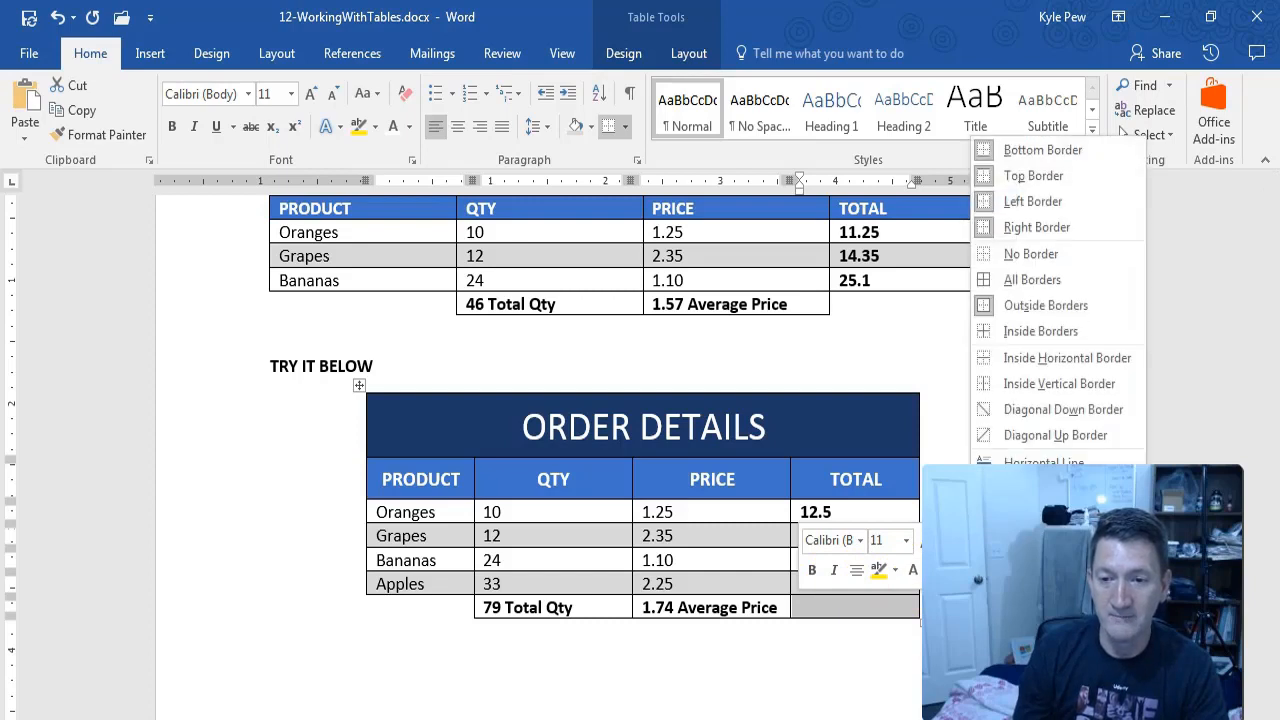
pyautogui.click(1050, 540)
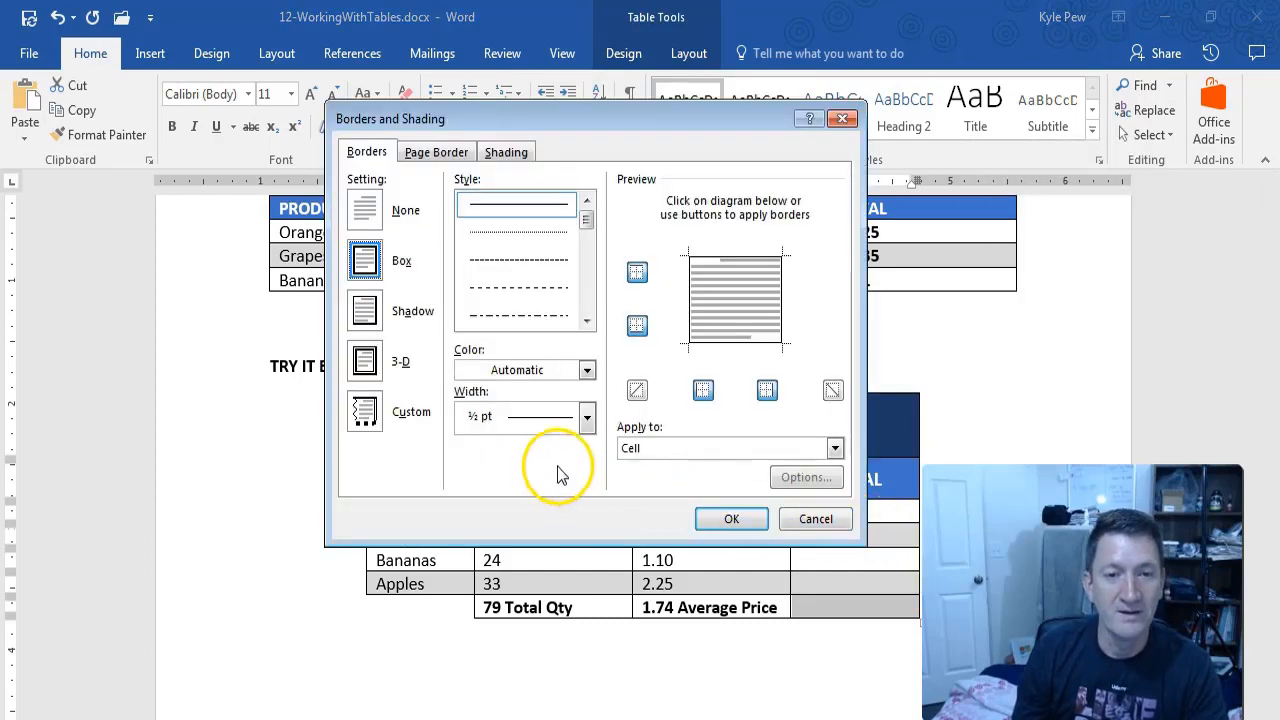
pyautogui.click(785, 298)
pyautogui.click(757, 342)
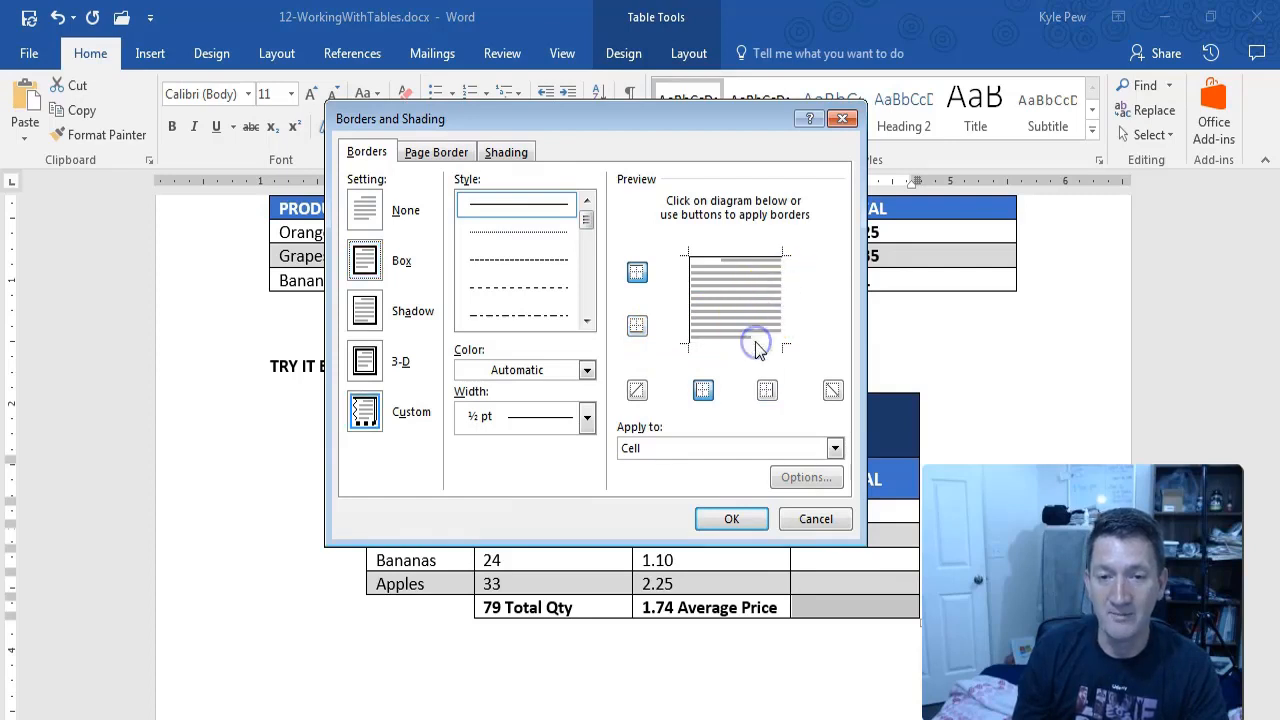
pyautogui.click(731, 518)
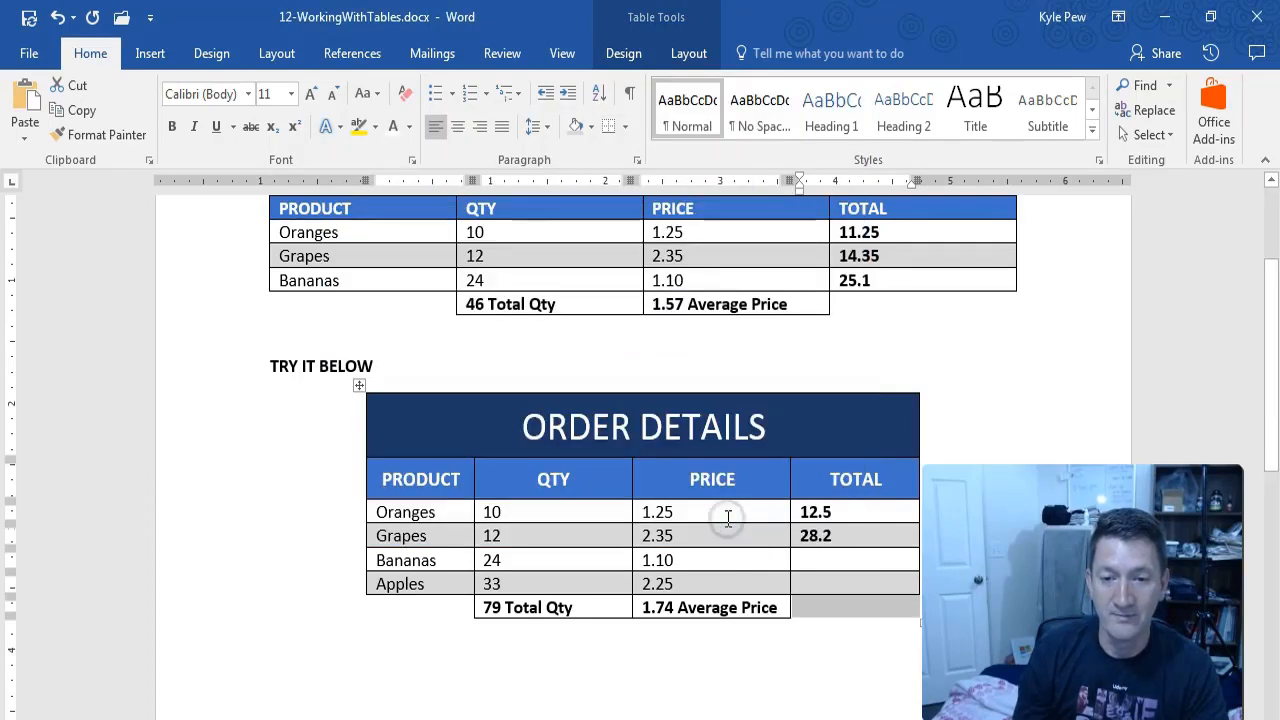
# - Open the border settings for the ORDER DETAILS title cell and set the border width to 6 pt
pyautogui.click(710, 677)
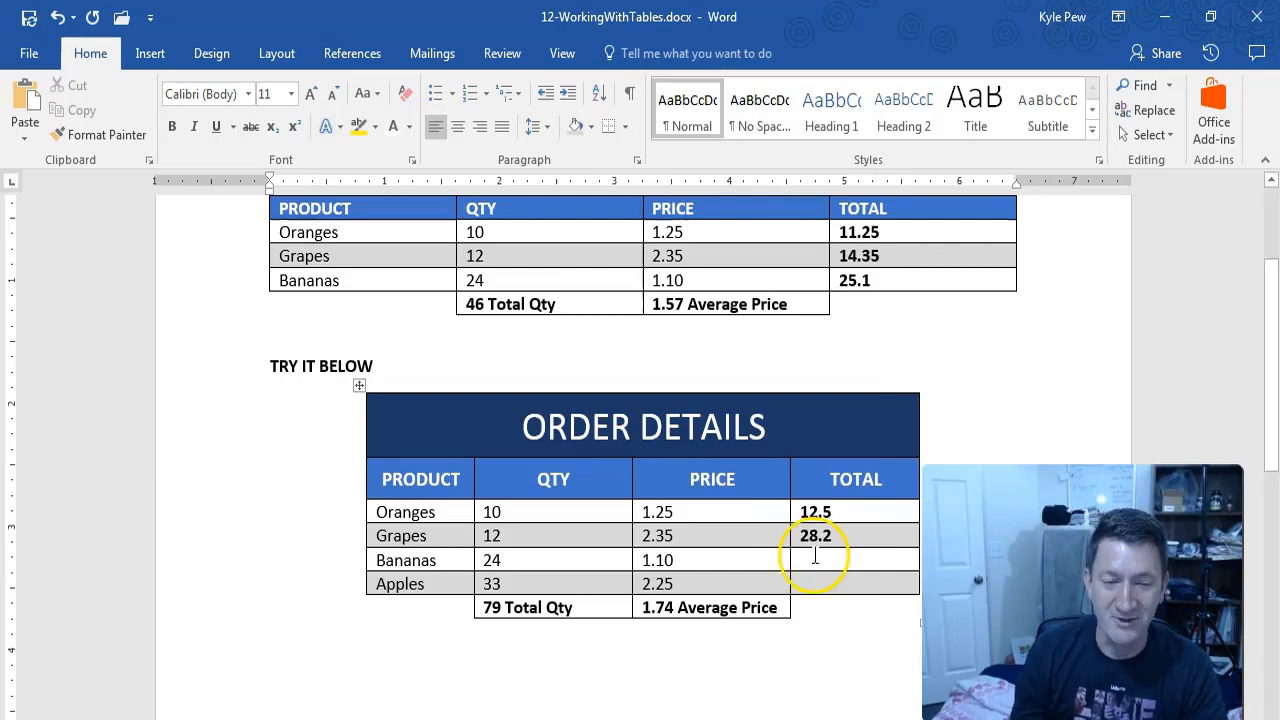
pyautogui.click(366, 424)
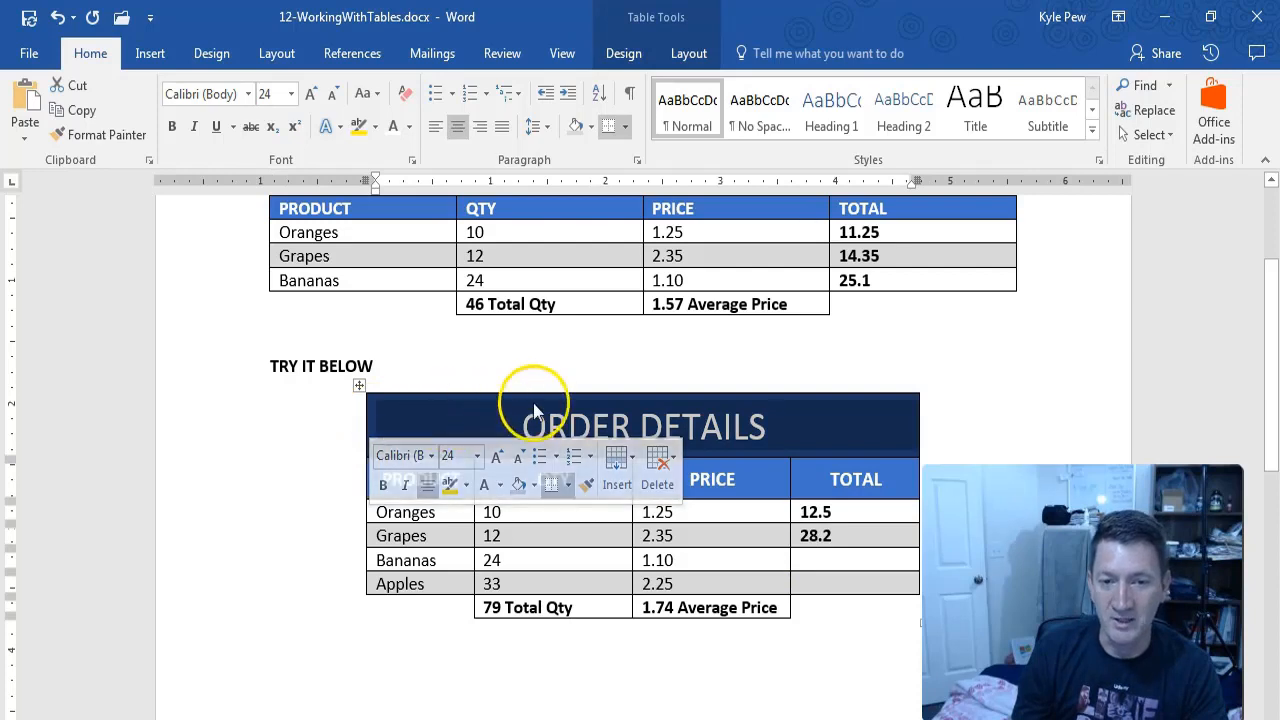
pyautogui.click(367, 421)
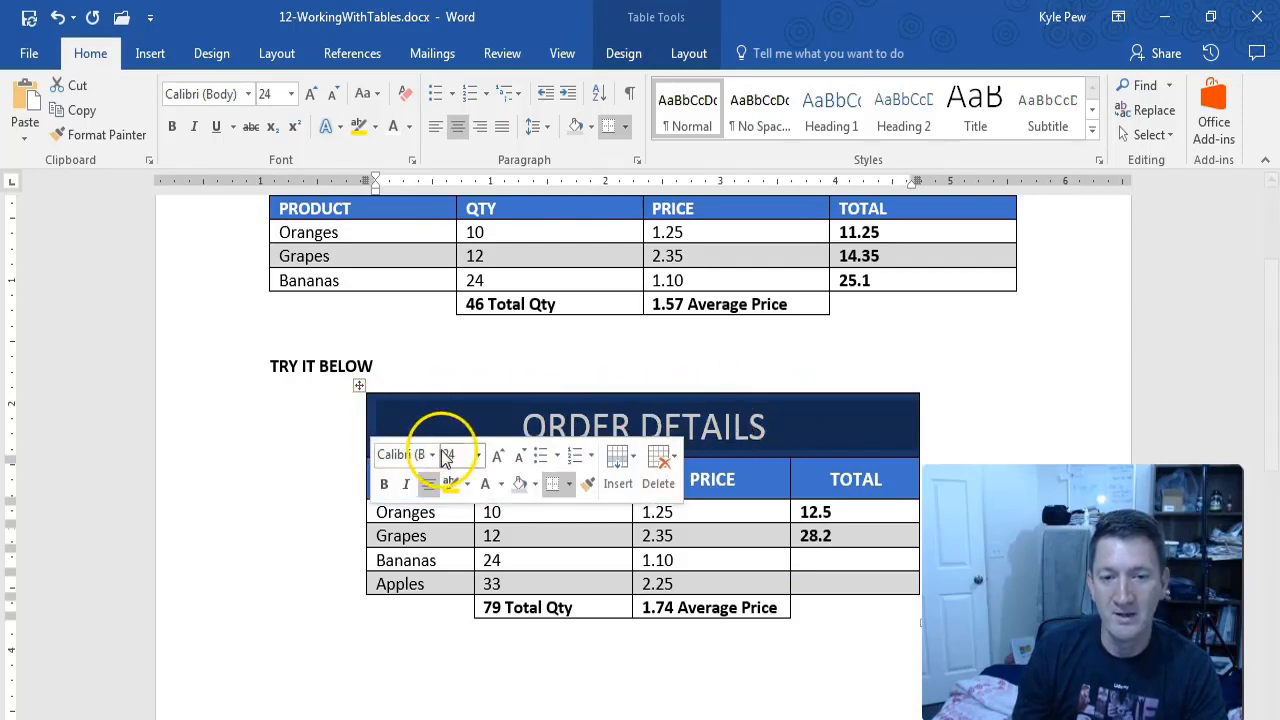
pyautogui.click(569, 484)
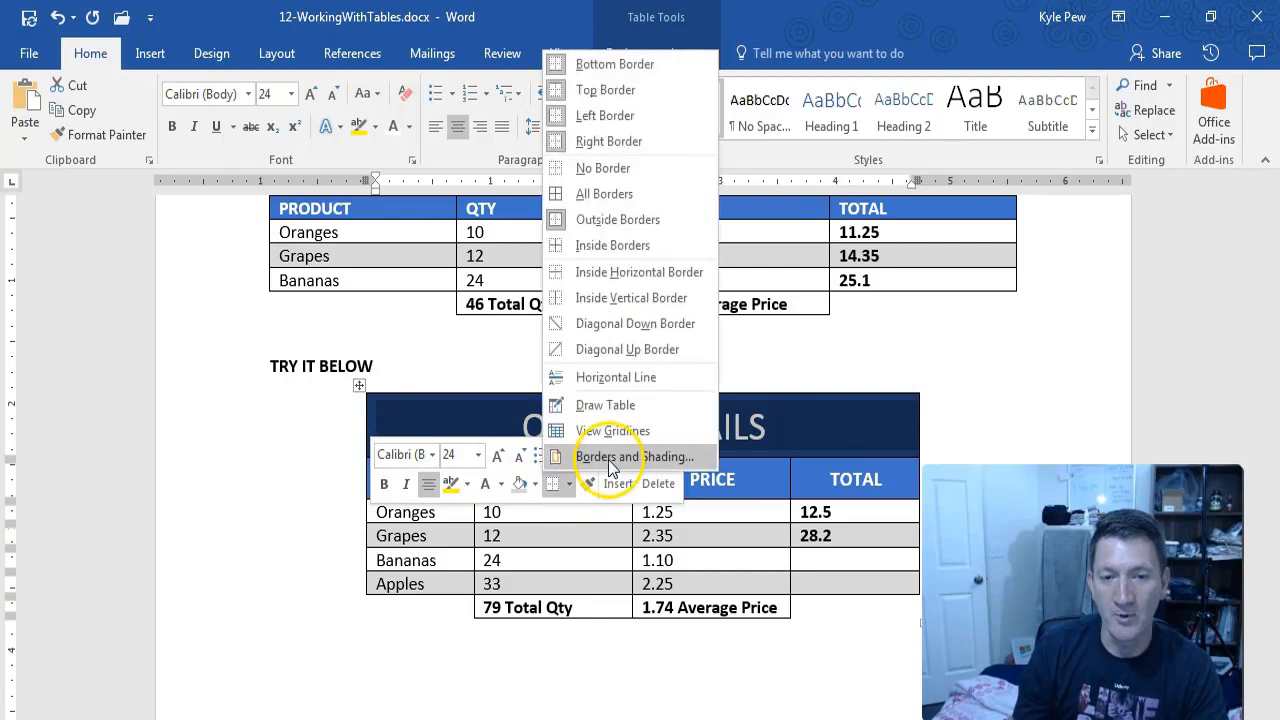
pyautogui.click(611, 460)
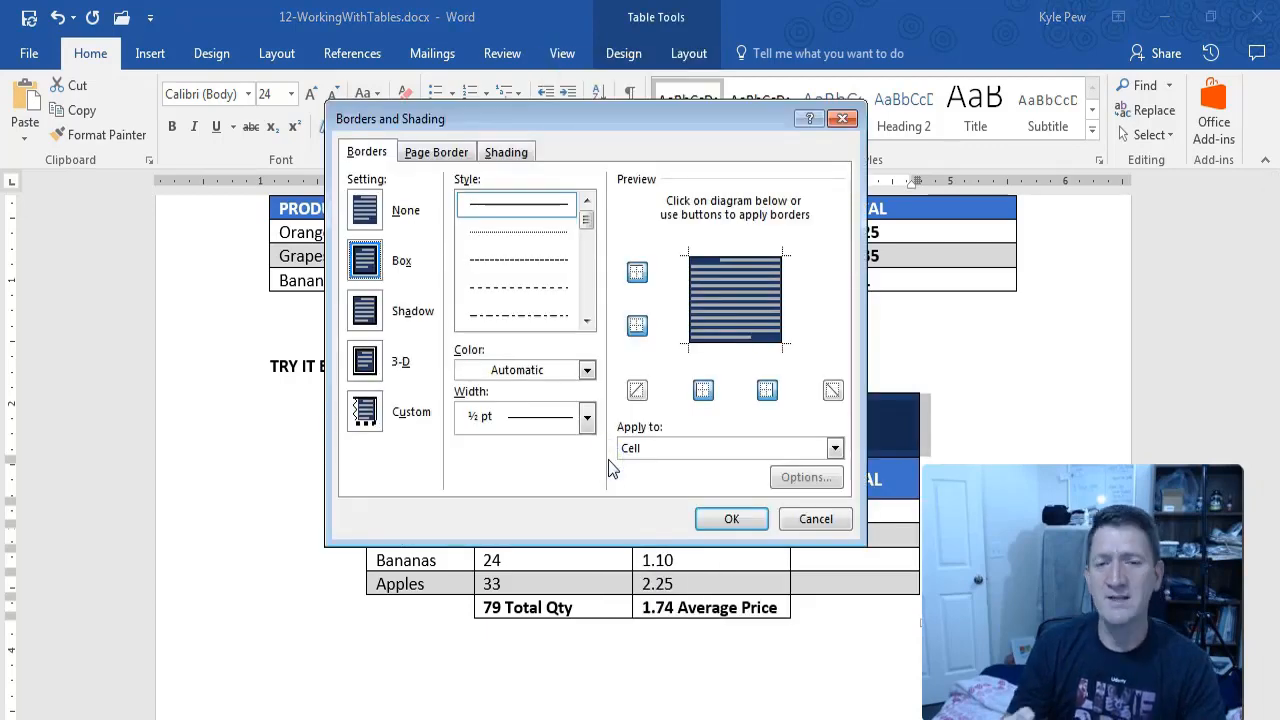
pyautogui.click(587, 416)
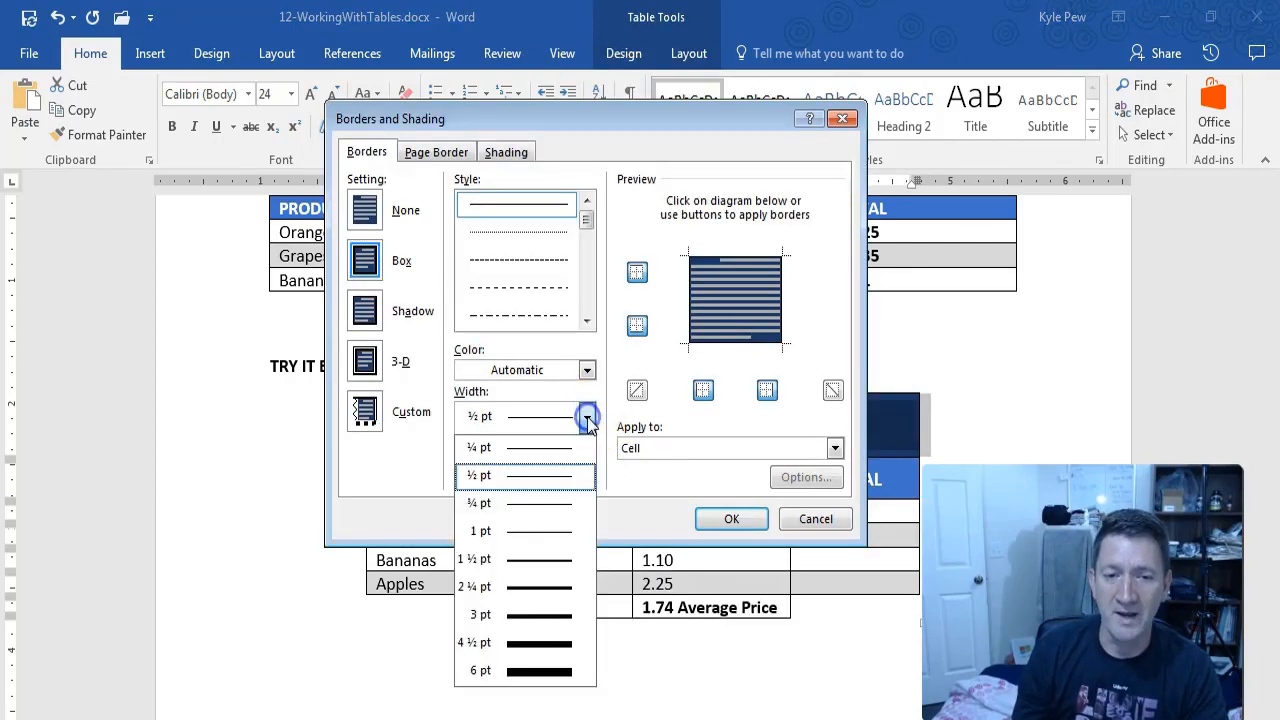
pyautogui.click(520, 677)
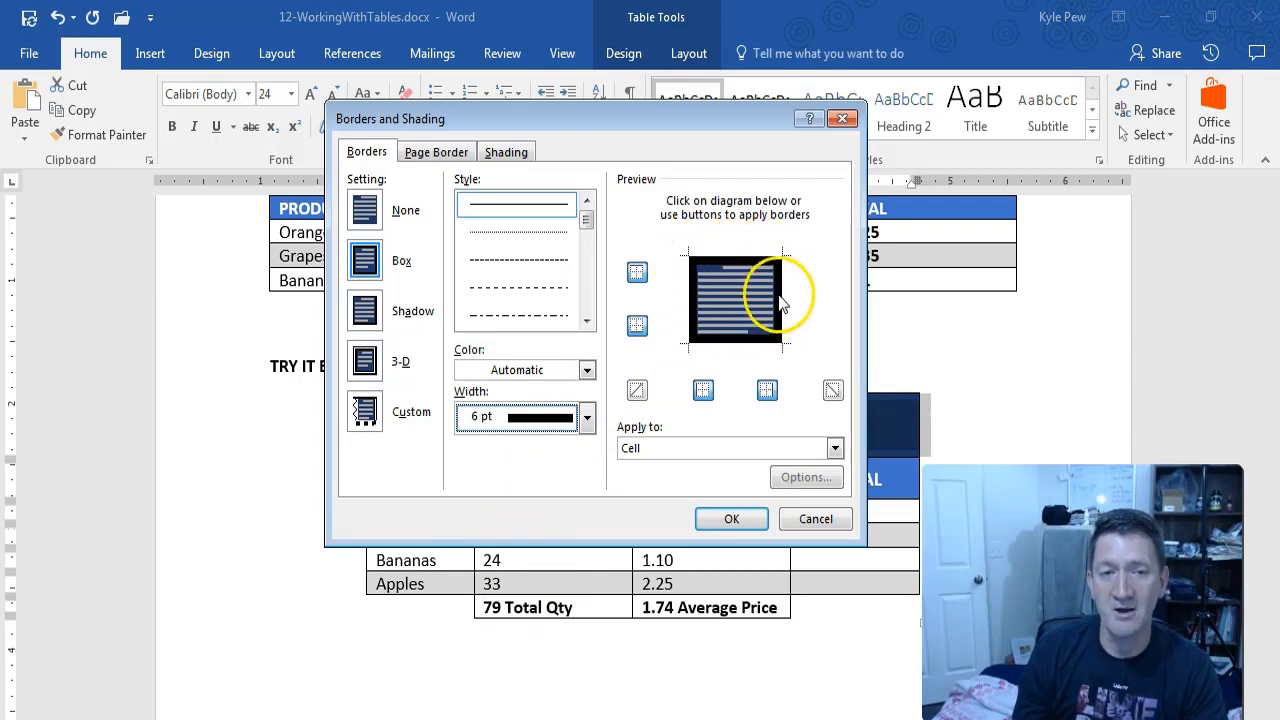
# - Keep the 6 pt line only on the title cell's bottom edge, clearing it from the other three edges with the width set to ¼ pt
pyautogui.click(722, 342)
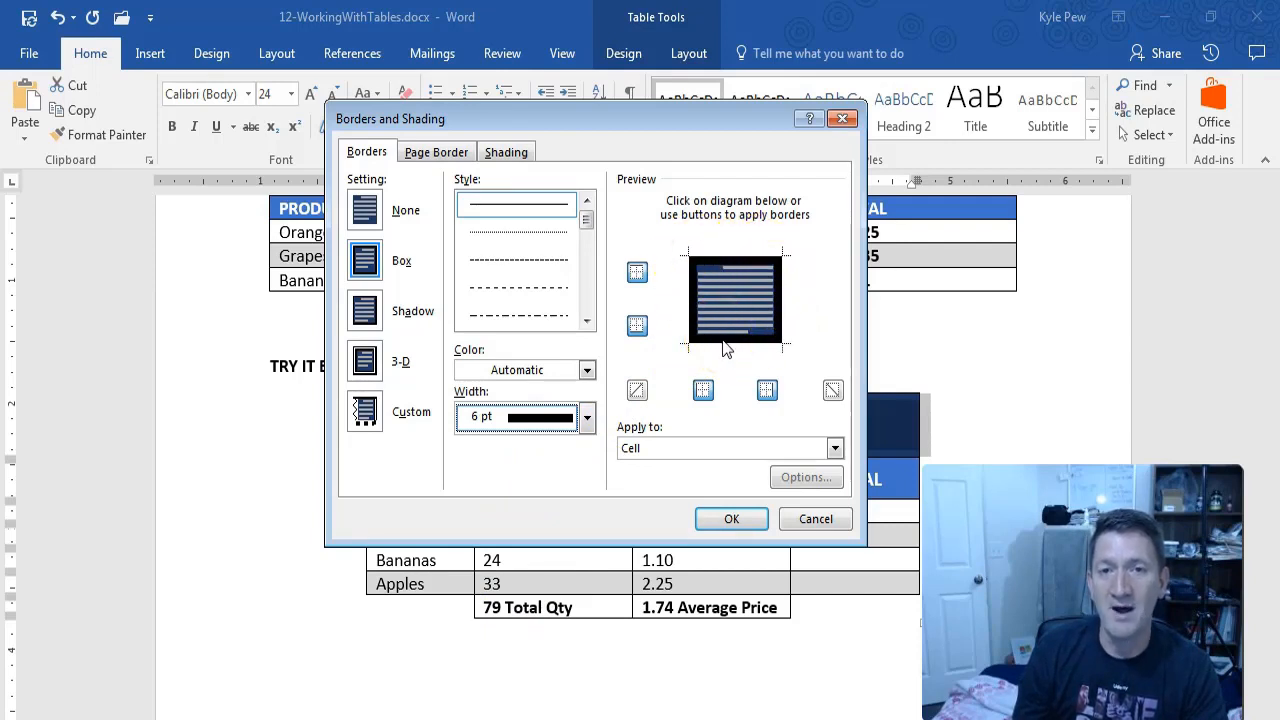
pyautogui.click(723, 343)
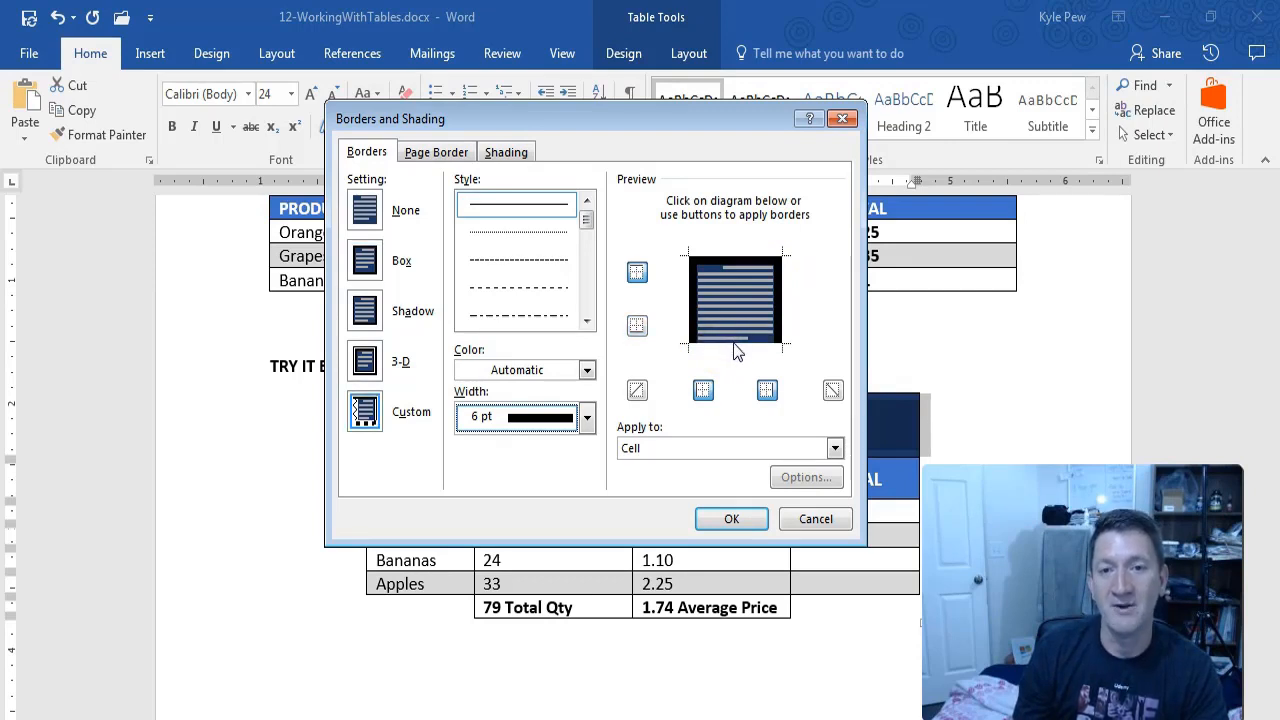
pyautogui.click(735, 346)
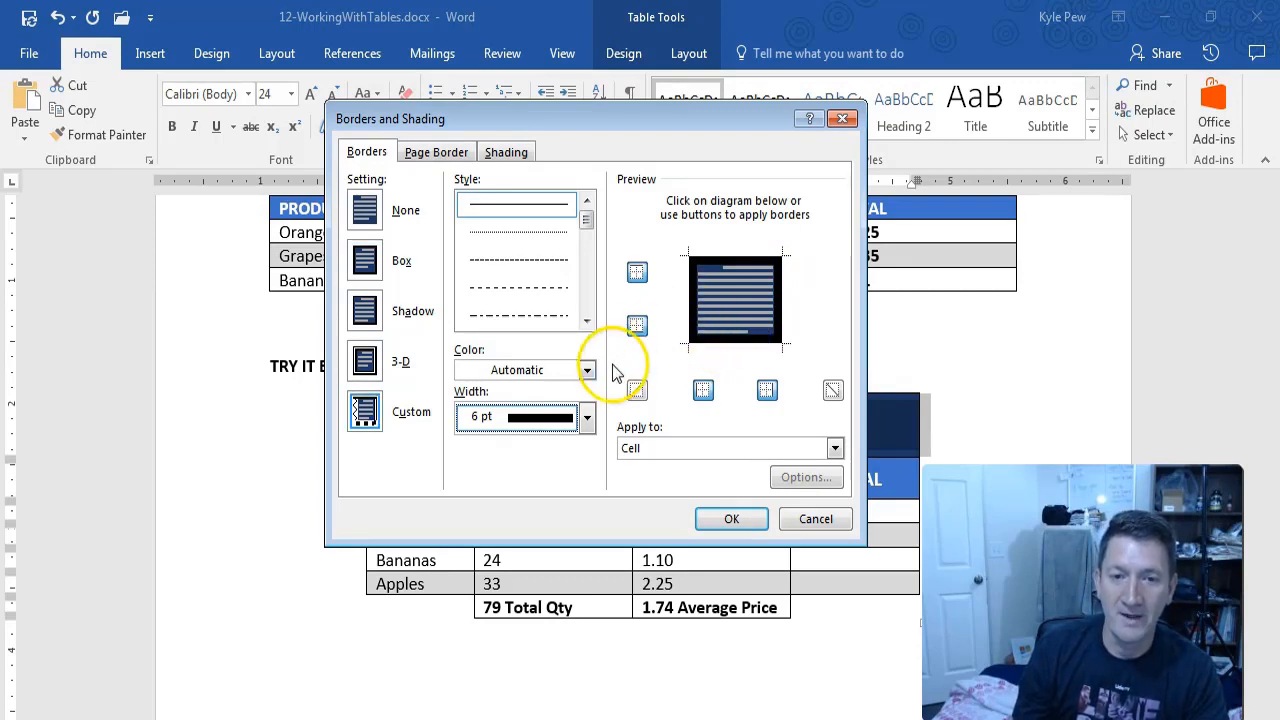
pyautogui.click(588, 419)
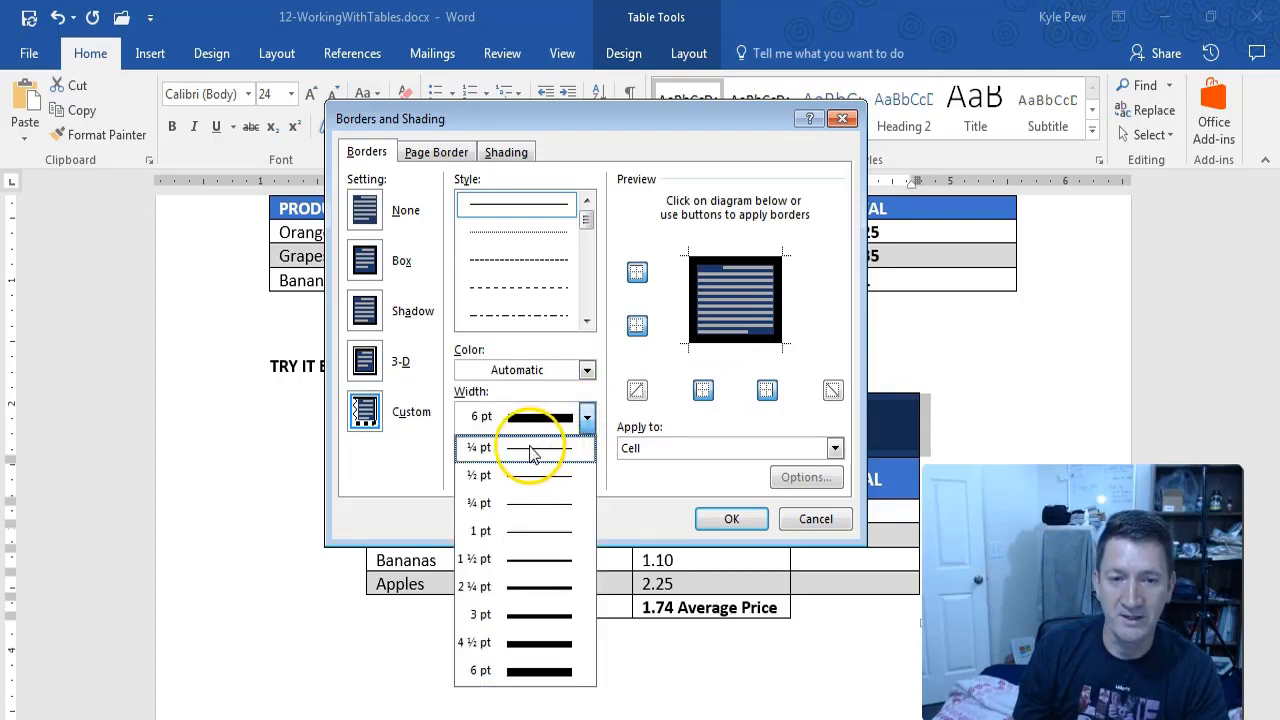
pyautogui.click(520, 452)
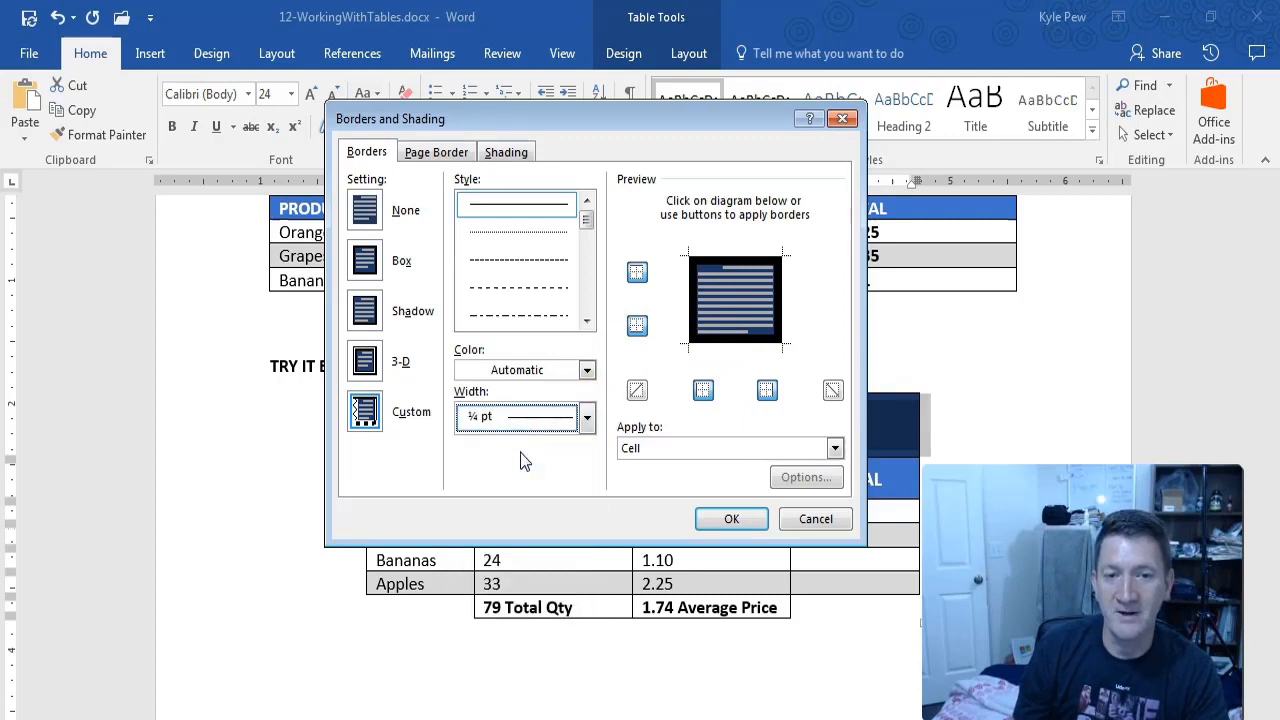
pyautogui.click(692, 302)
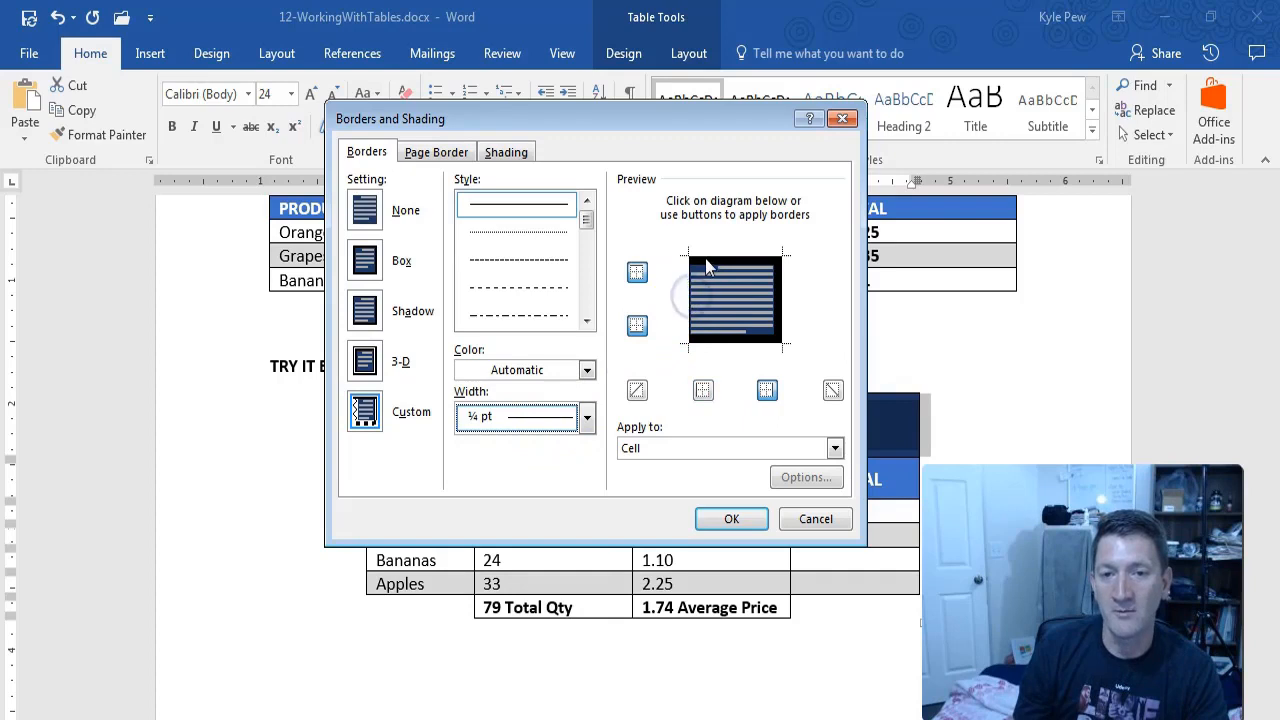
pyautogui.click(712, 260)
pyautogui.click(783, 284)
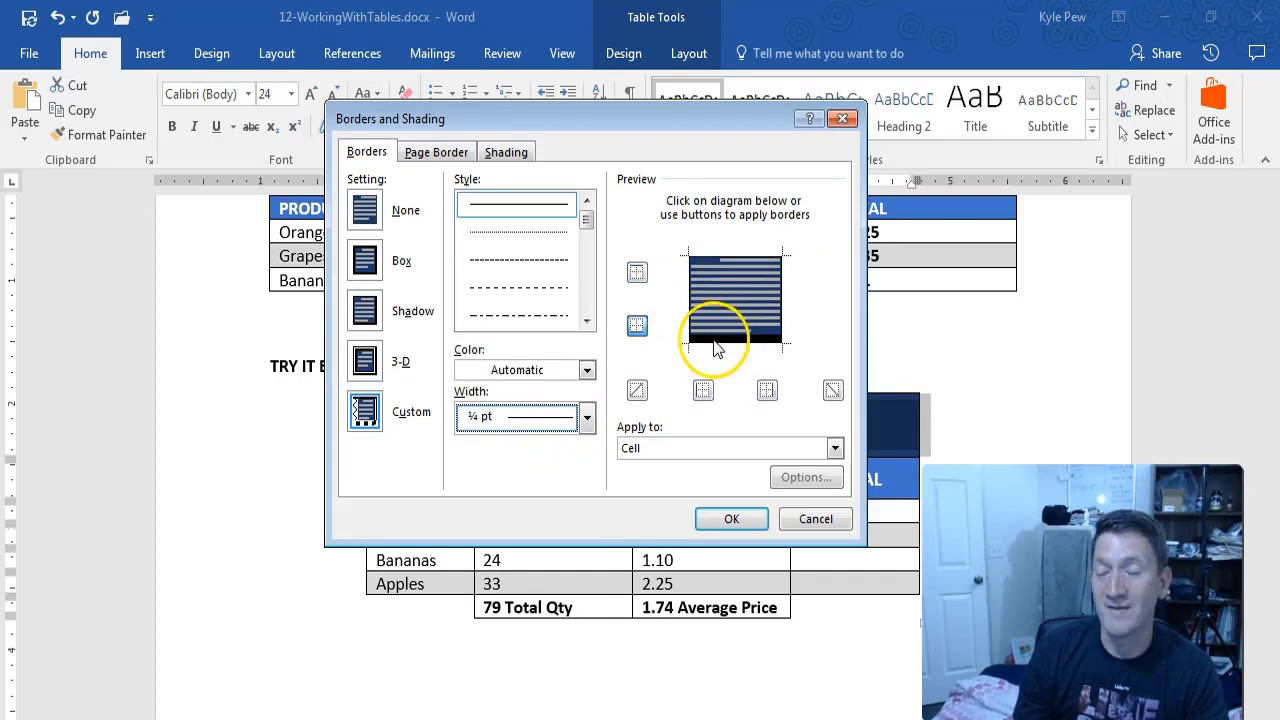
pyautogui.click(728, 519)
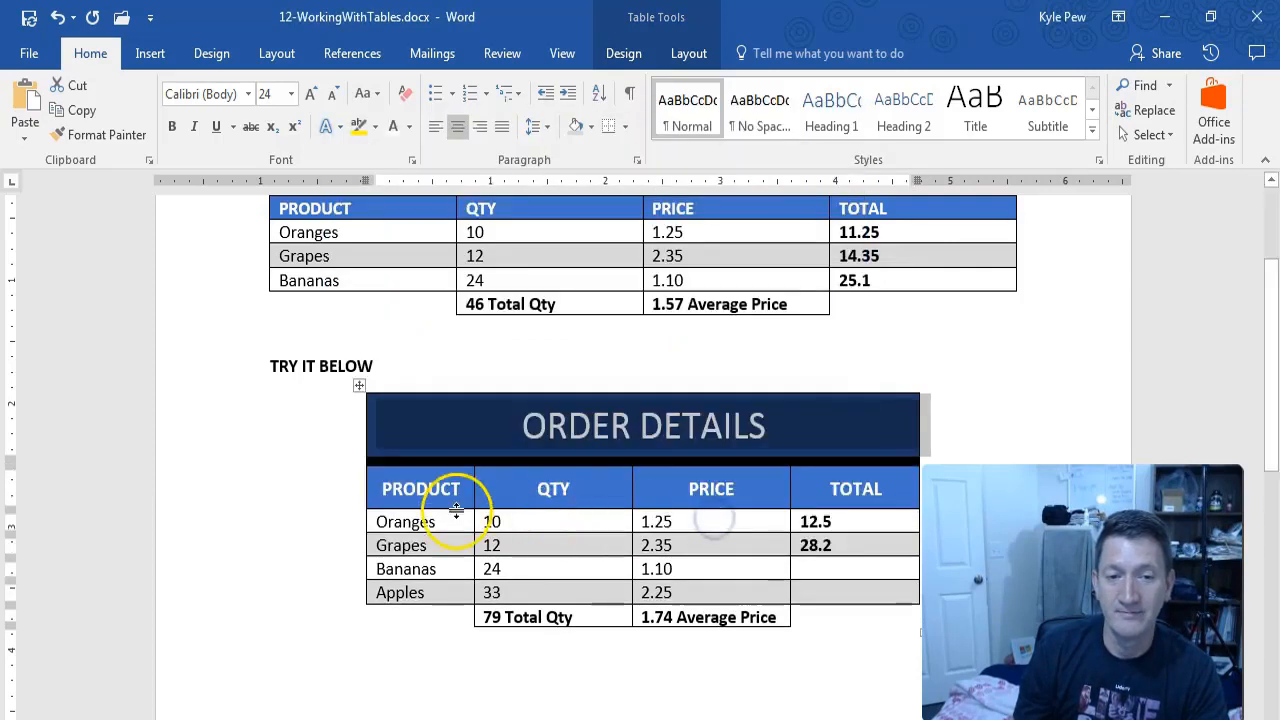
pyautogui.click(329, 500)
pyautogui.click(590, 525)
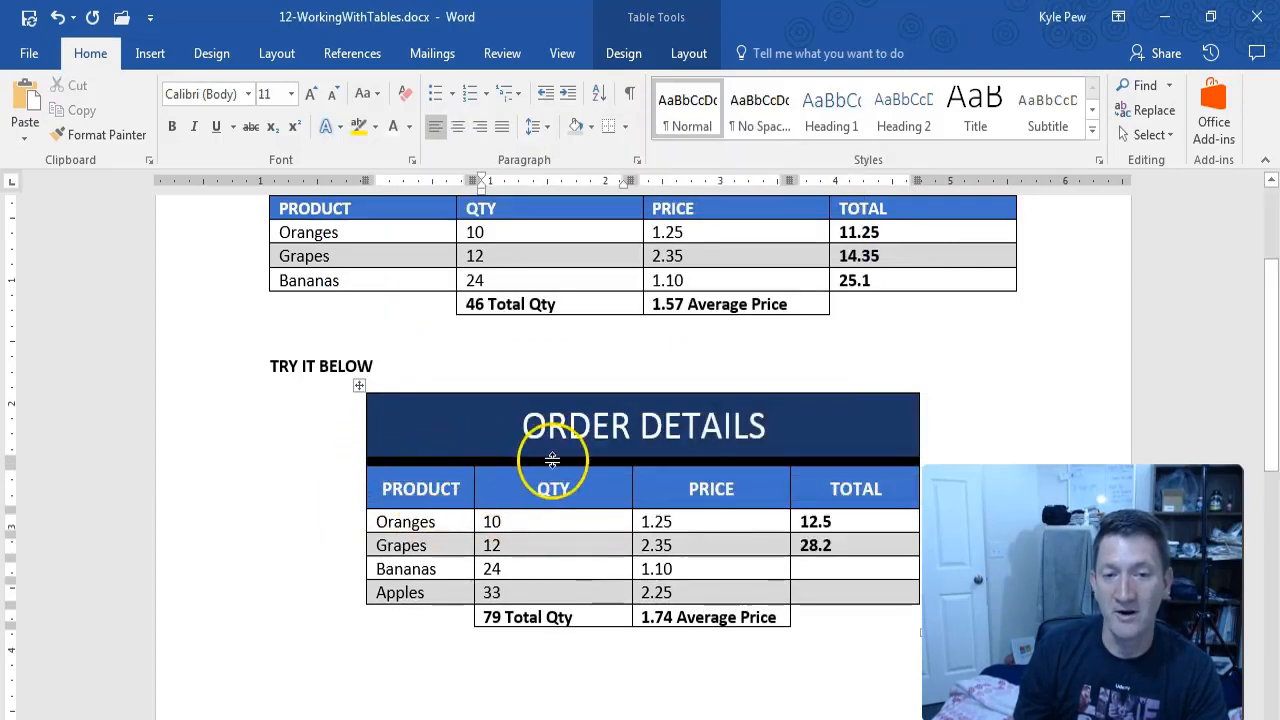
# - Check the border settings of the PRODUCT to TOTAL heading row in the ORDER DETAILS table and close them without changes
pyautogui.moveTo(920, 395)
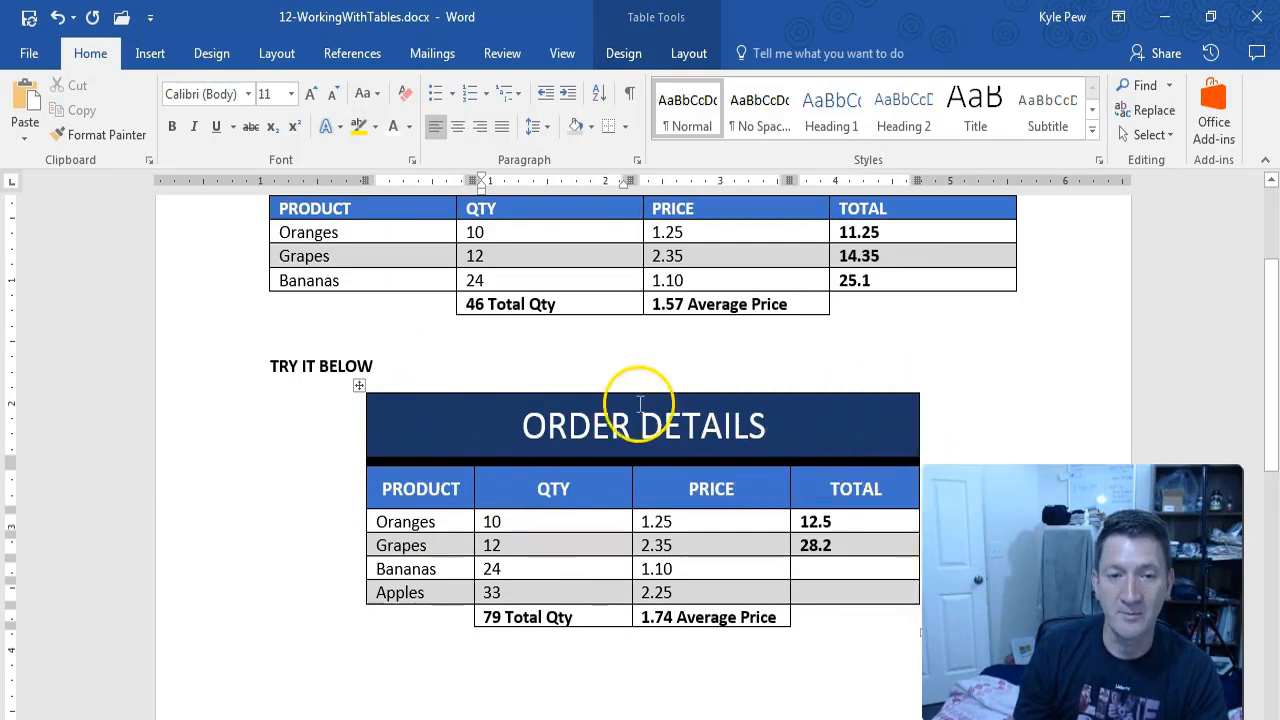
pyautogui.moveTo(362, 632)
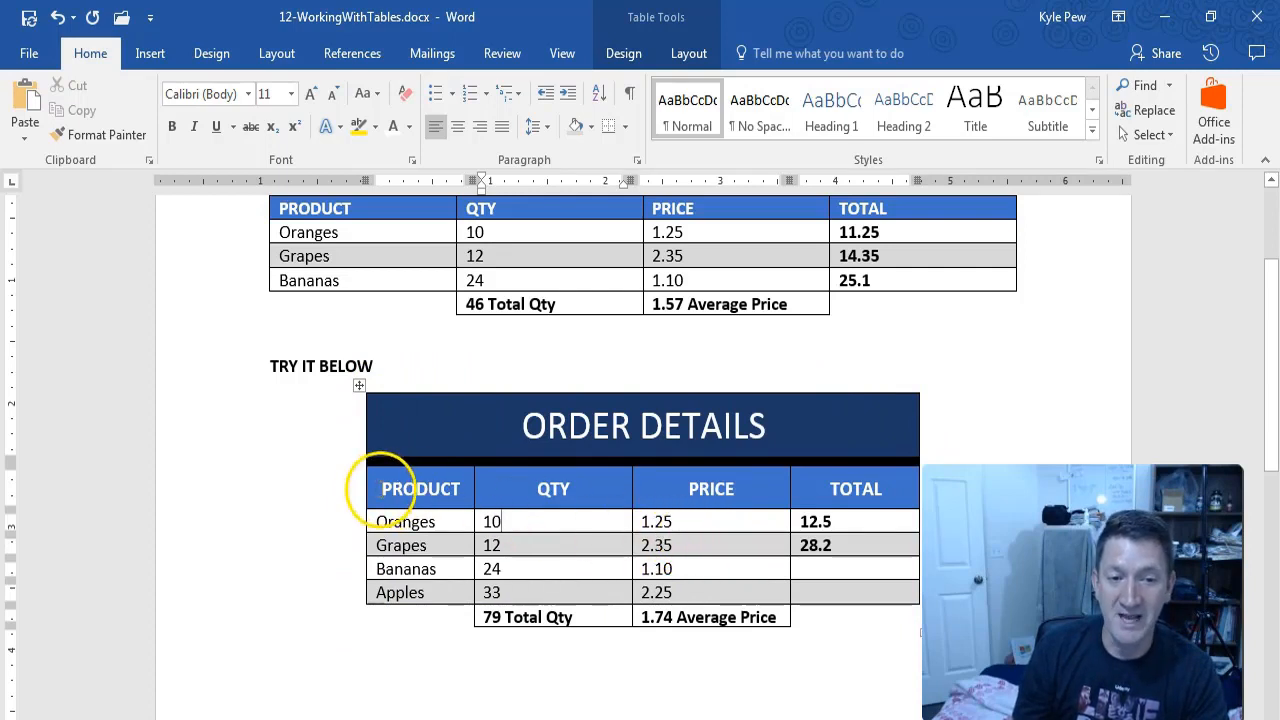
pyautogui.moveTo(366, 488); pyautogui.dragTo(848, 490)
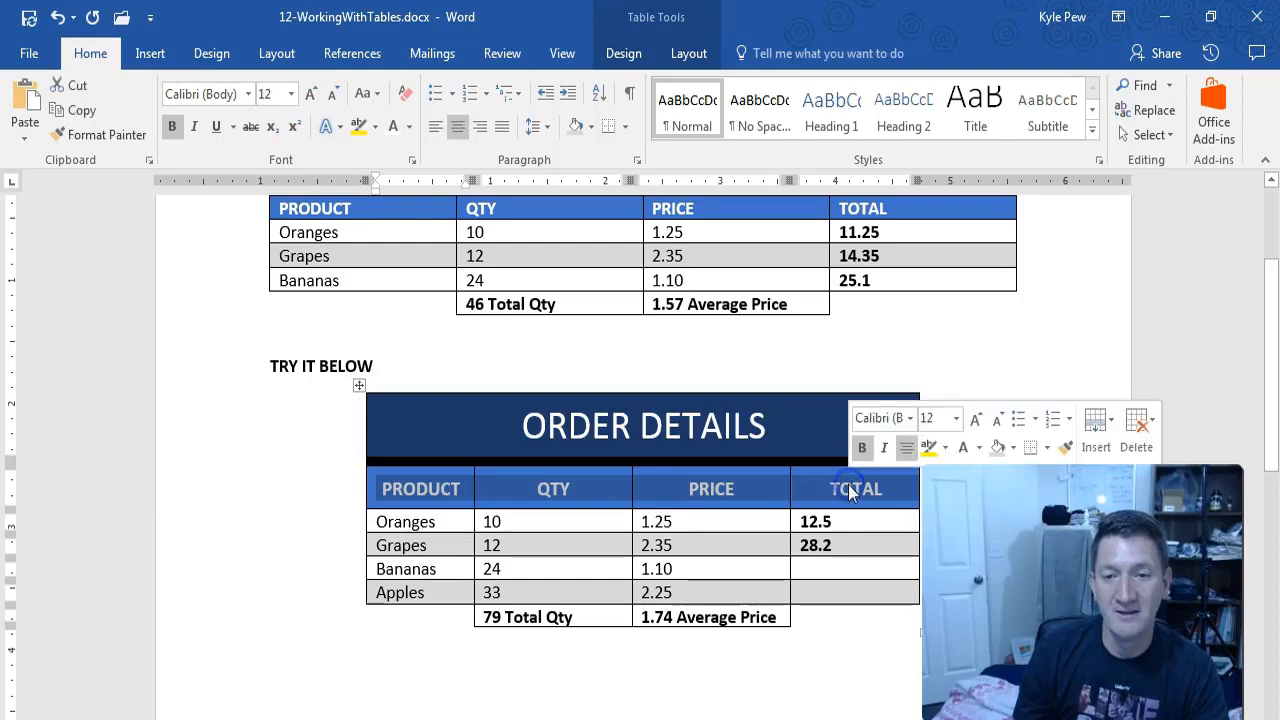
pyautogui.click(1047, 452)
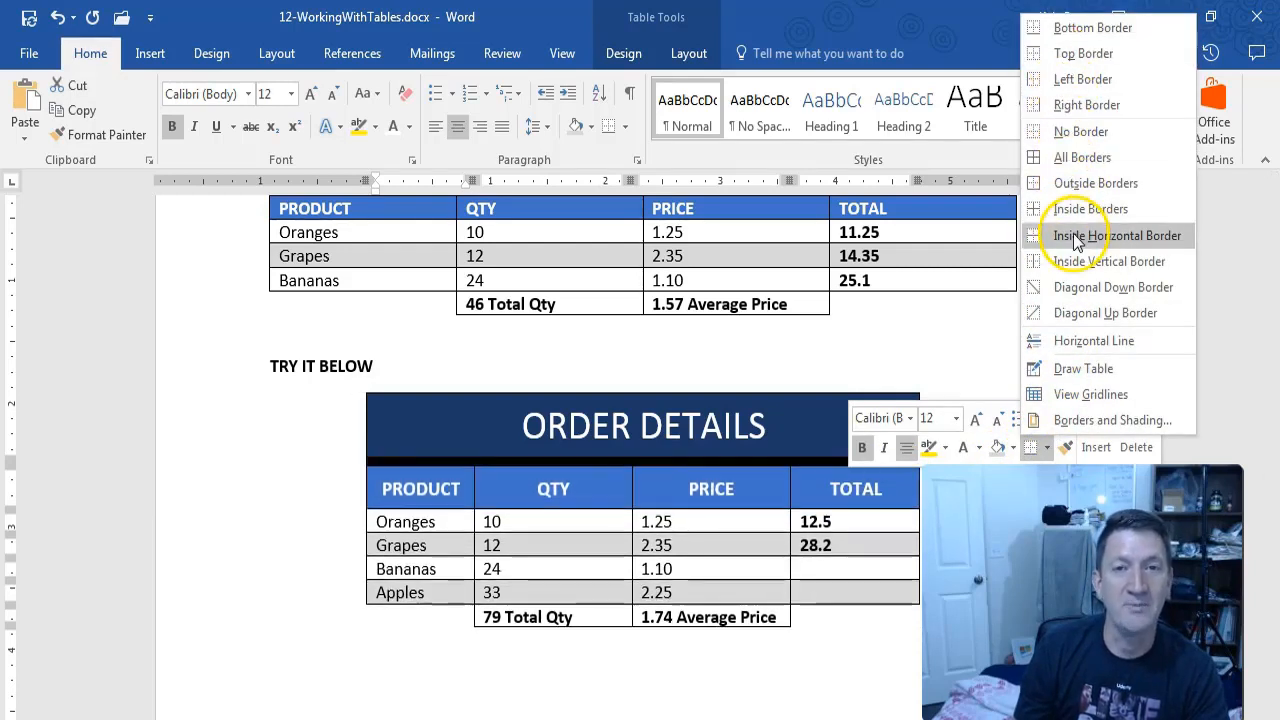
pyautogui.click(1079, 420)
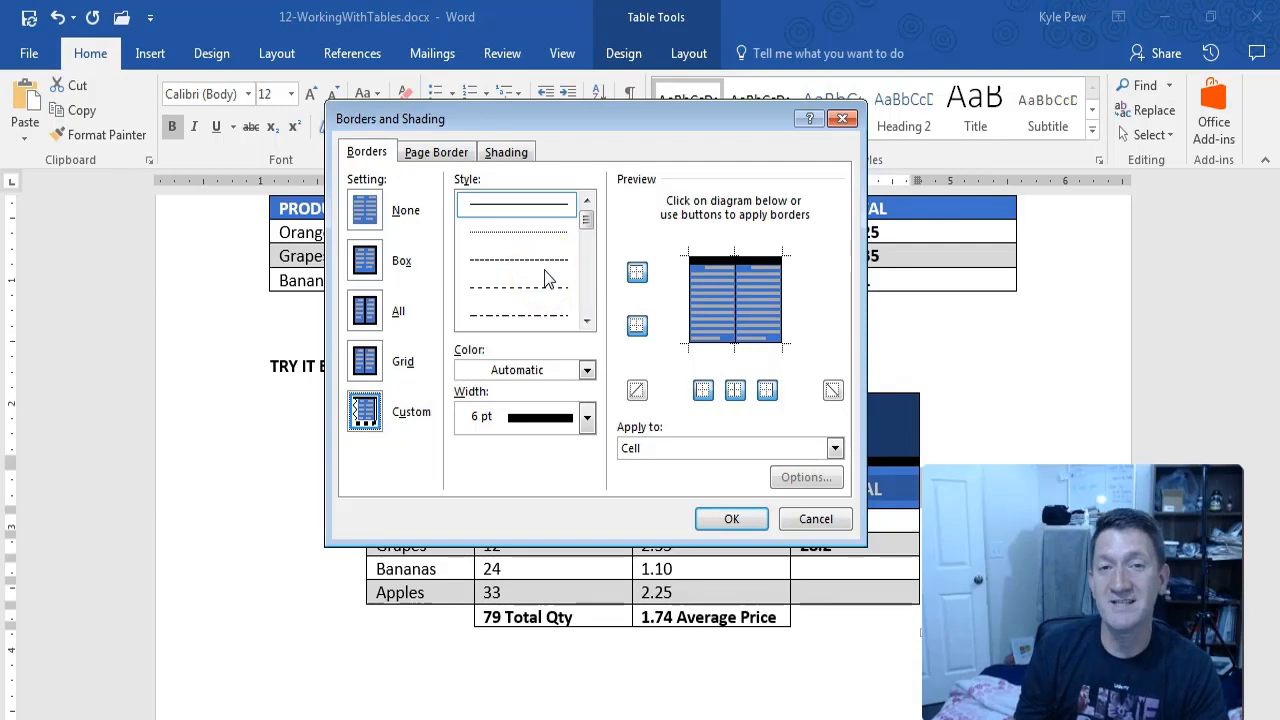
pyautogui.click(815, 518)
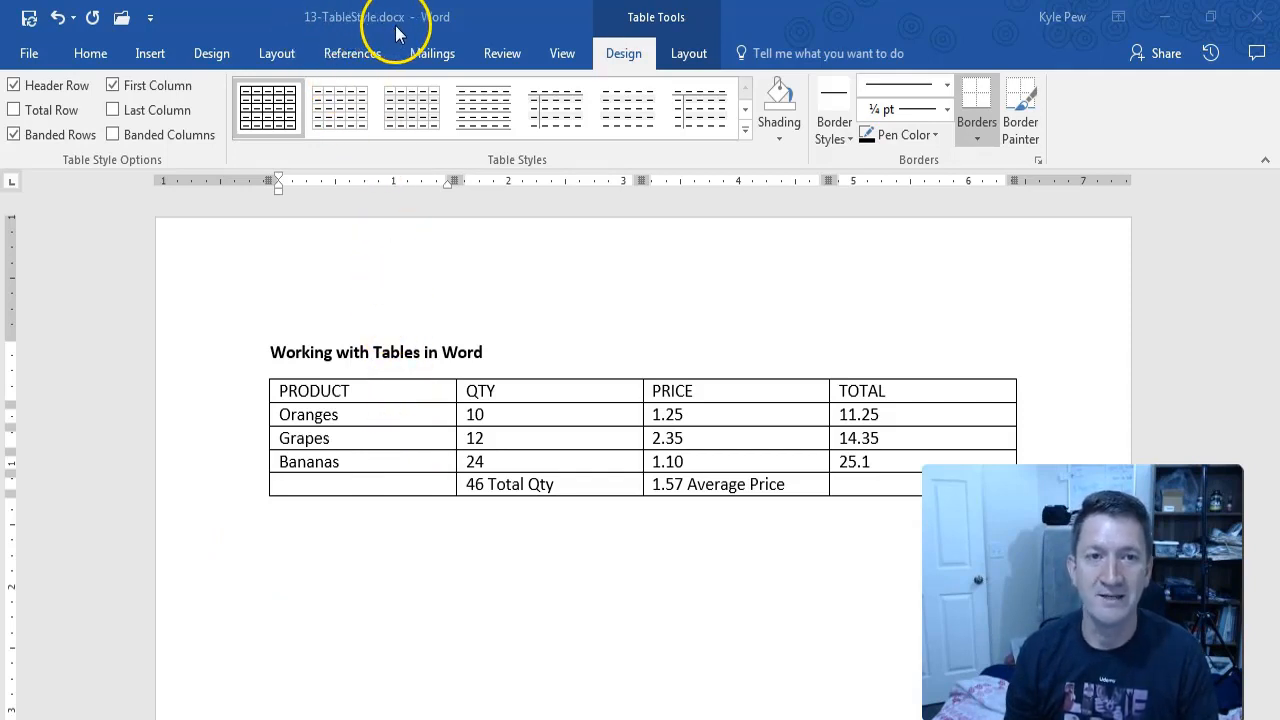
# - Switch to 13-TableStyle.docx and preview the built-in grid and list table styles on the product table
pyautogui.click(369, 391)
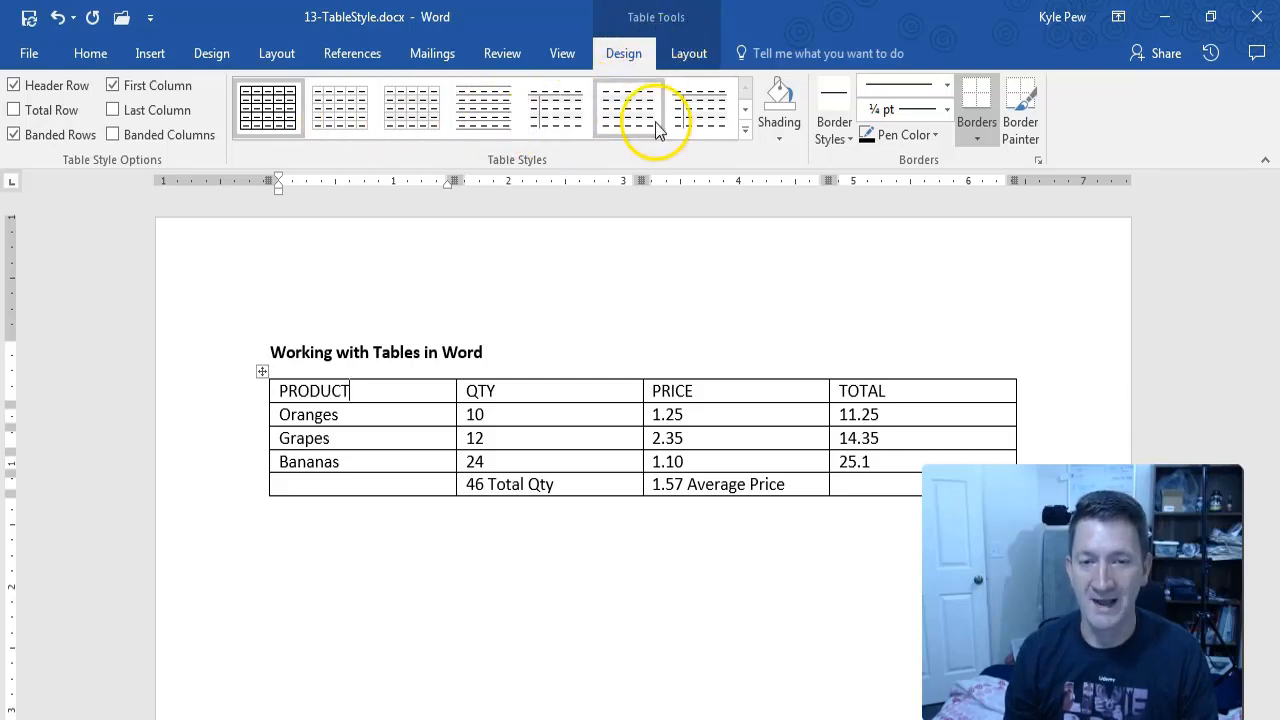
pyautogui.click(744, 130)
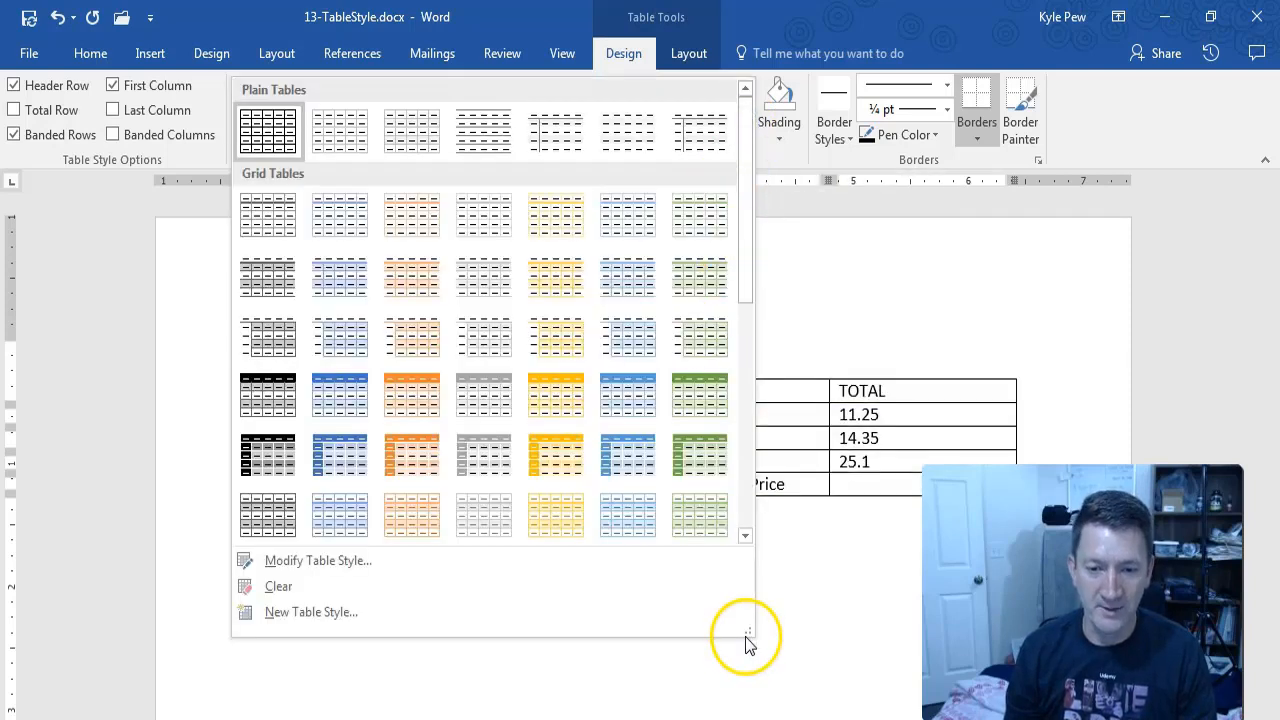
pyautogui.moveTo(747, 633); pyautogui.dragTo(700, 366)
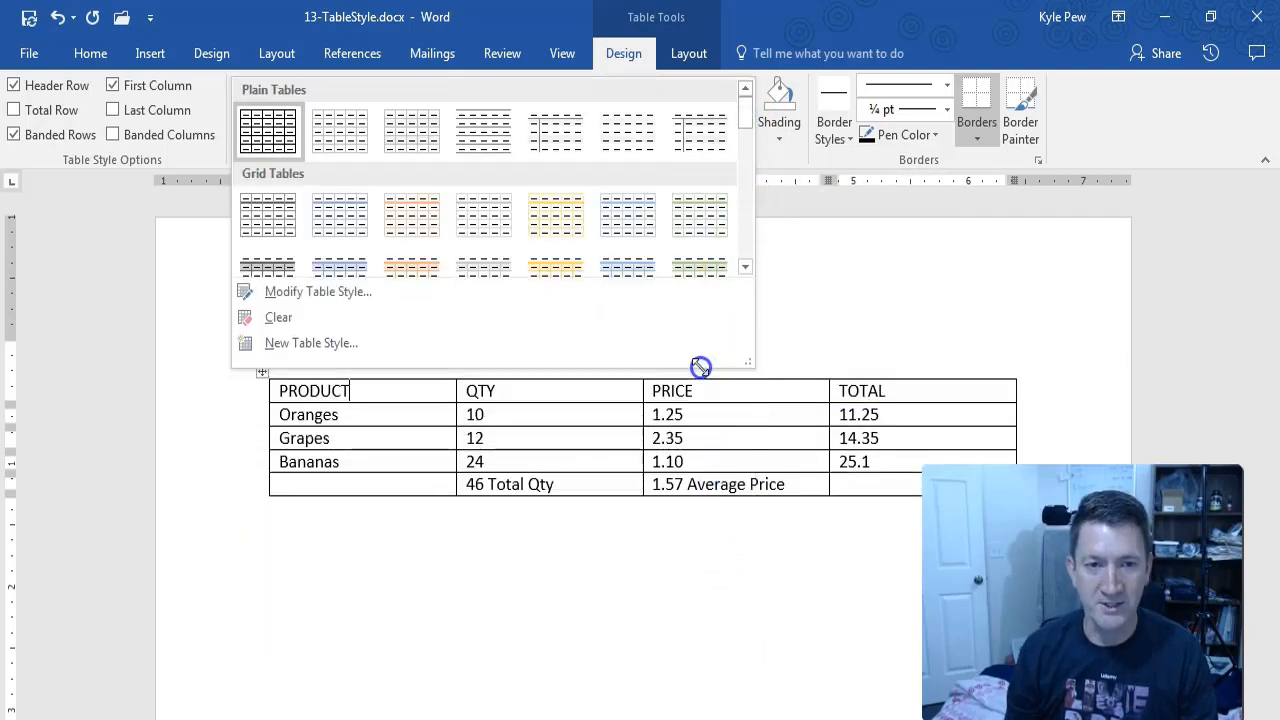
pyautogui.click(745, 267)
pyautogui.click(745, 267)
pyautogui.click(745, 267)
pyautogui.click(745, 267)
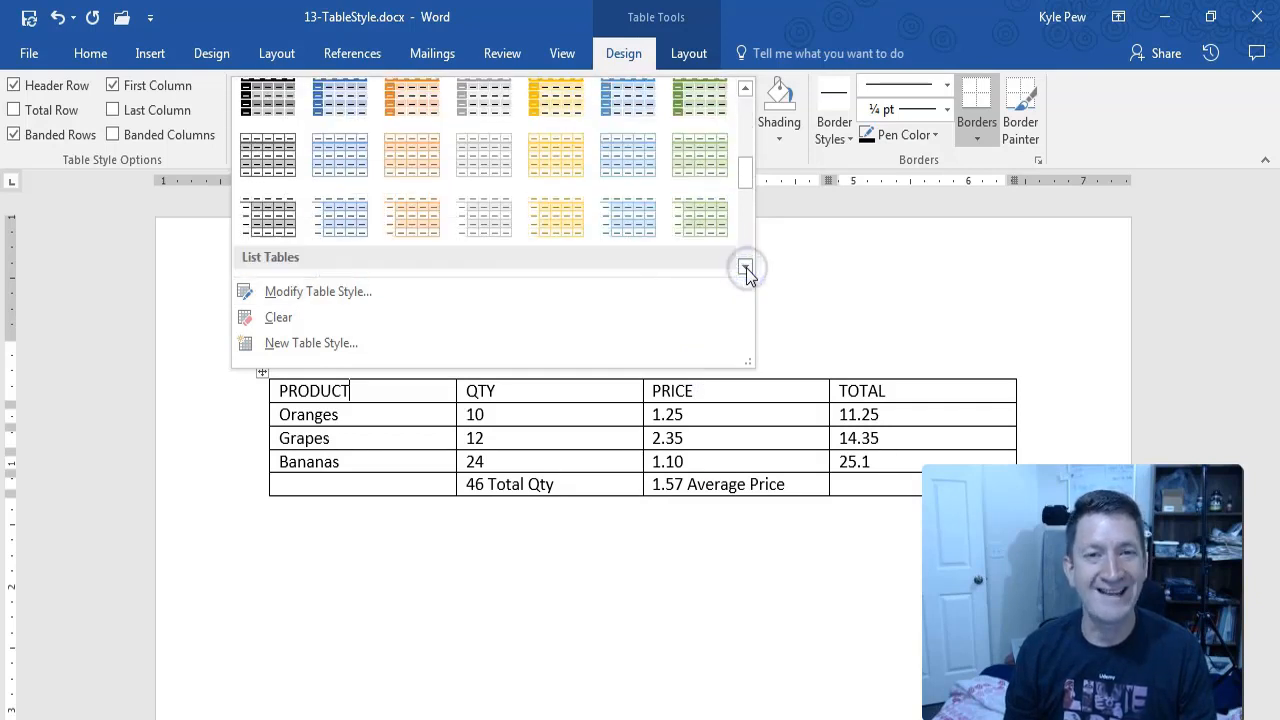
pyautogui.click(745, 267)
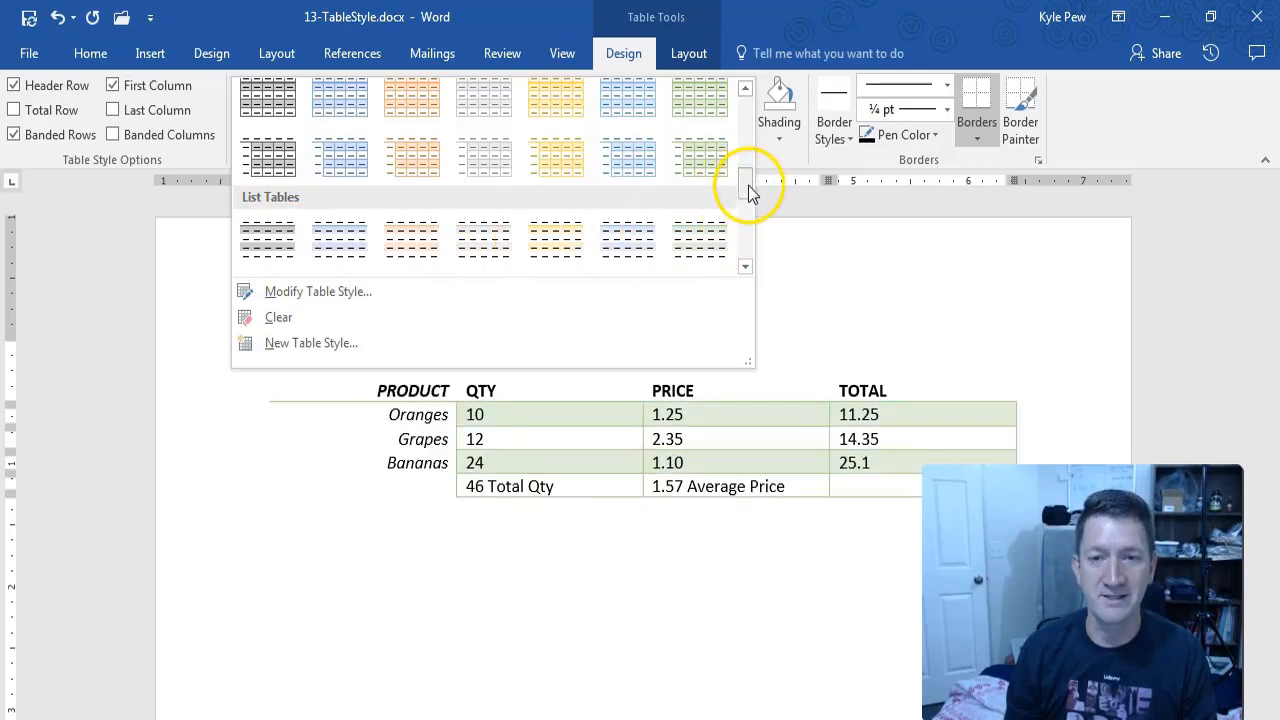
pyautogui.moveTo(752, 192); pyautogui.dragTo(749, 226)
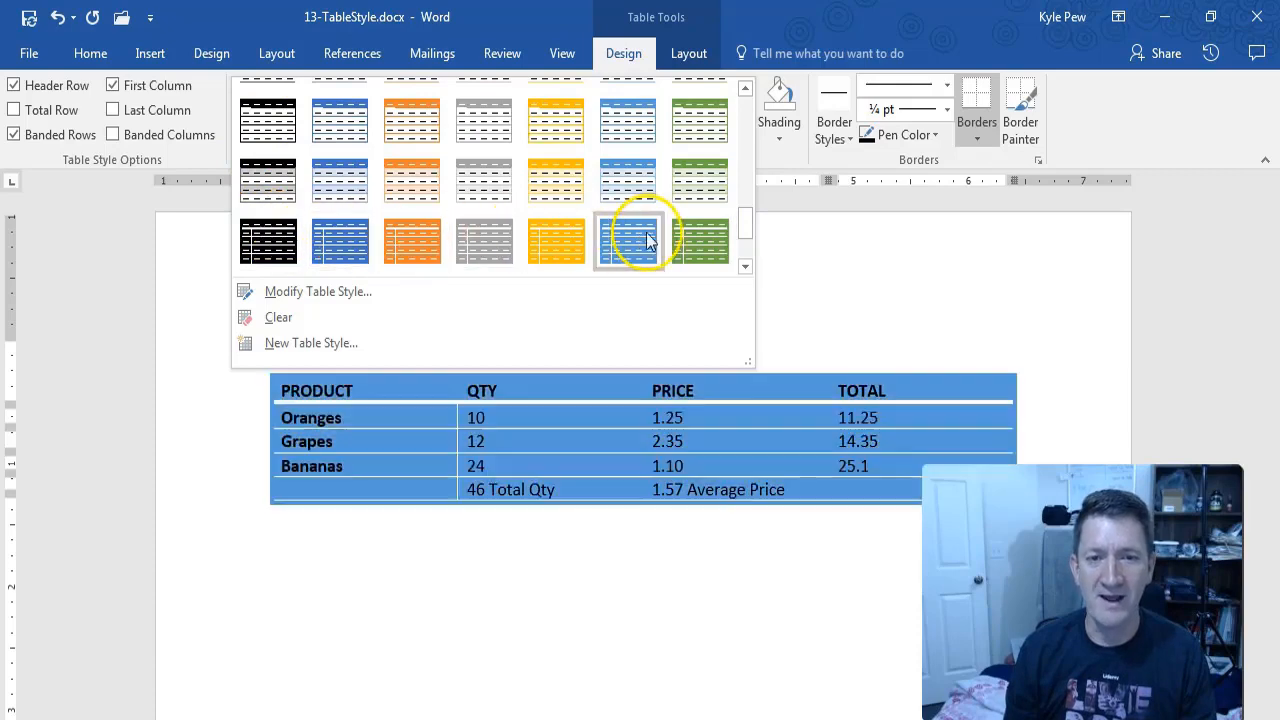
pyautogui.moveTo(744, 228); pyautogui.dragTo(743, 154)
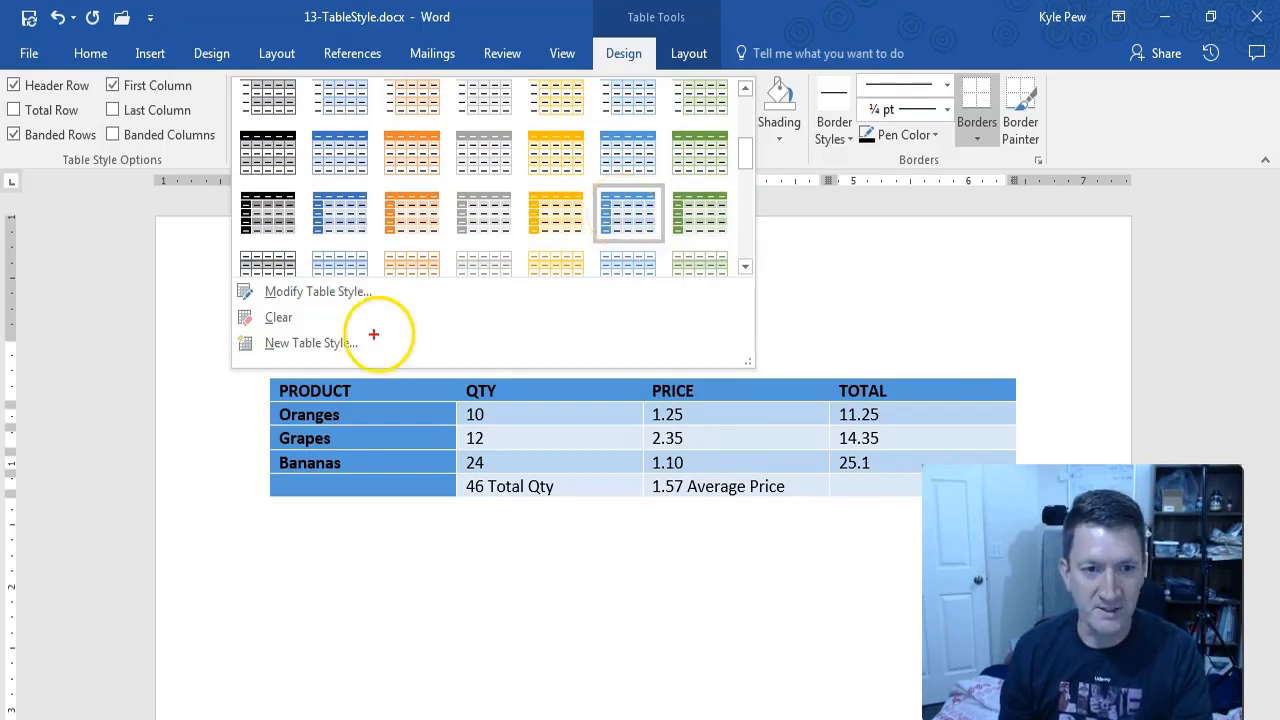
pyautogui.moveTo(264, 369); pyautogui.dragTo(995, 404)
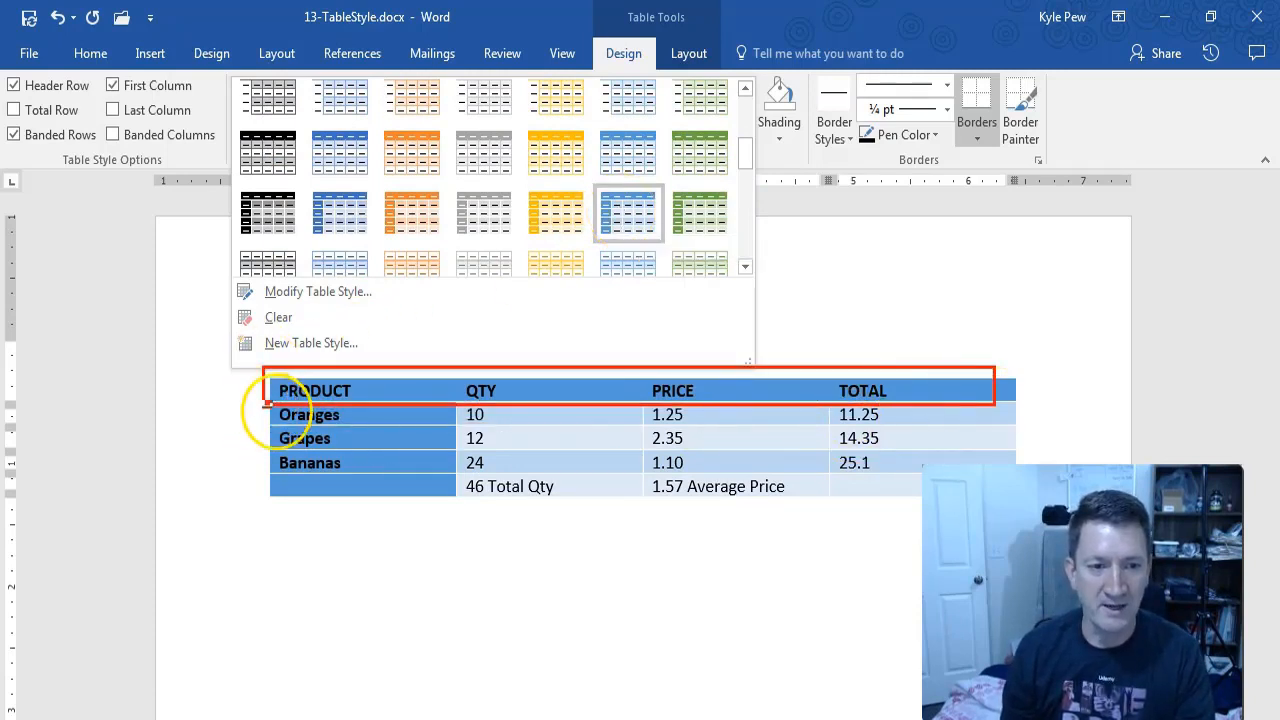
pyautogui.moveTo(264, 404); pyautogui.dragTo(380, 500)
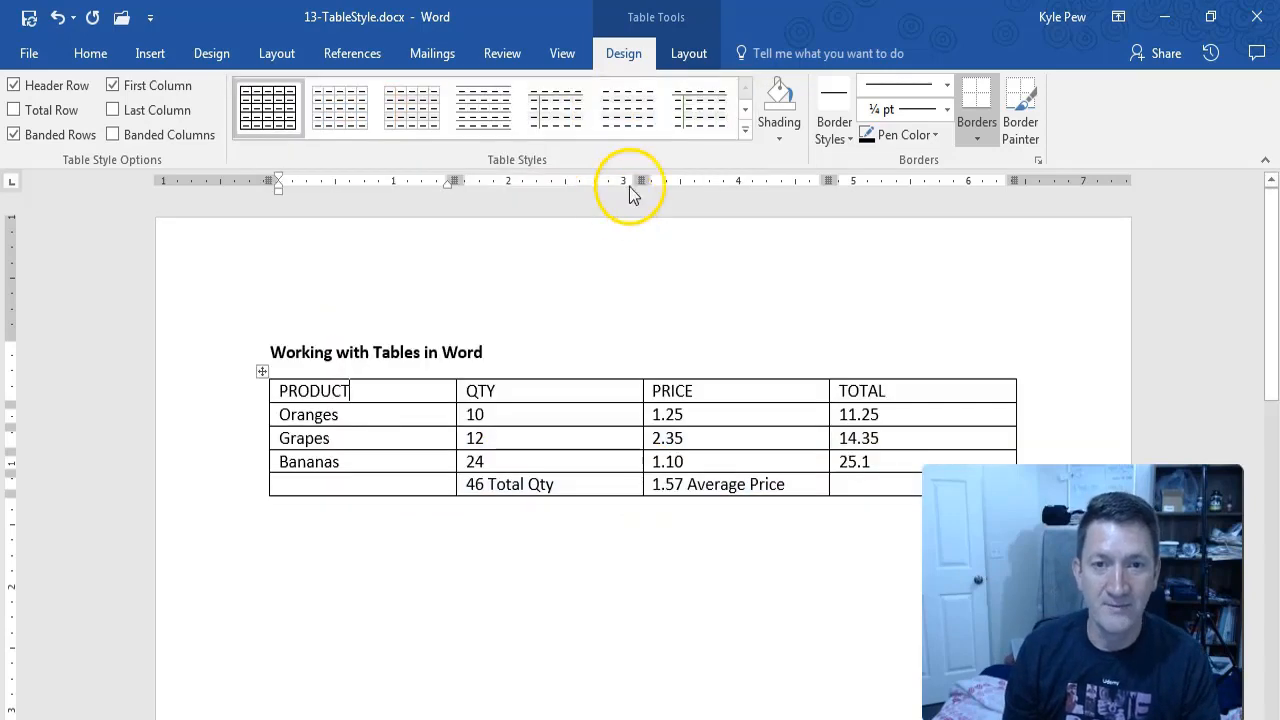
# - Apply the light blue grid table style with solid header row and first column to the product table, and make the heading row text white
pyautogui.click(745, 130)
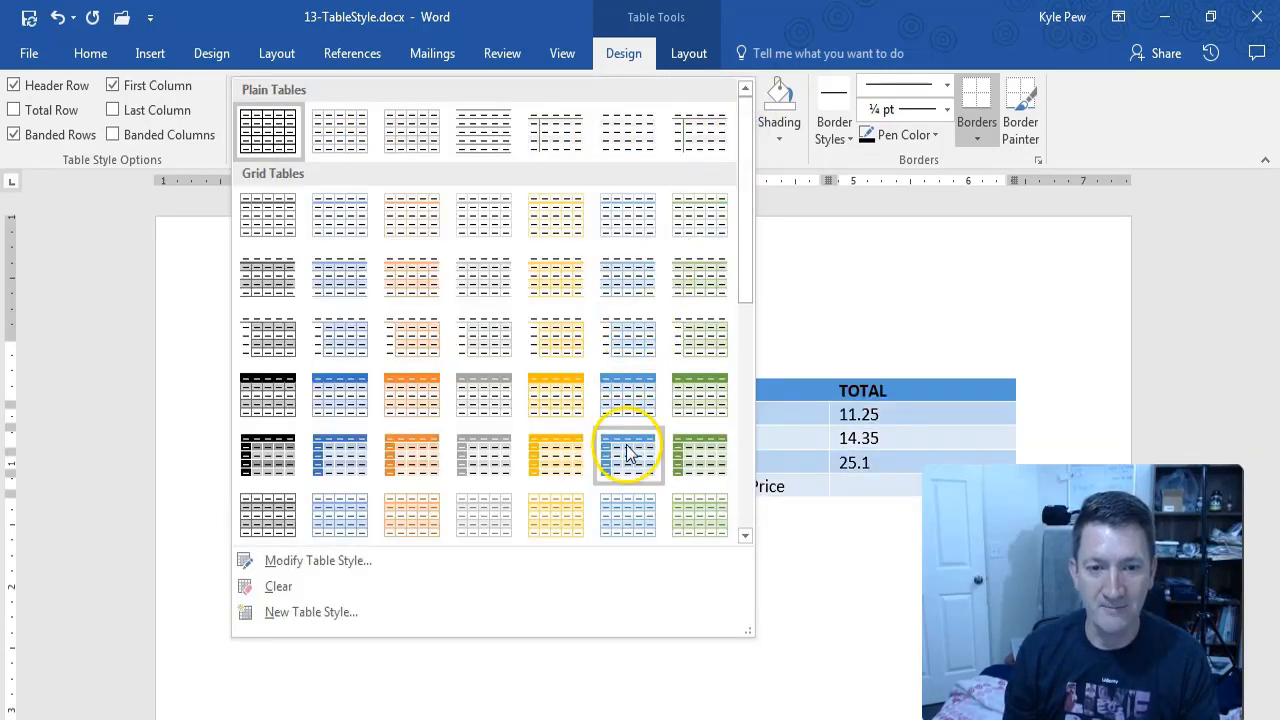
pyautogui.click(628, 452)
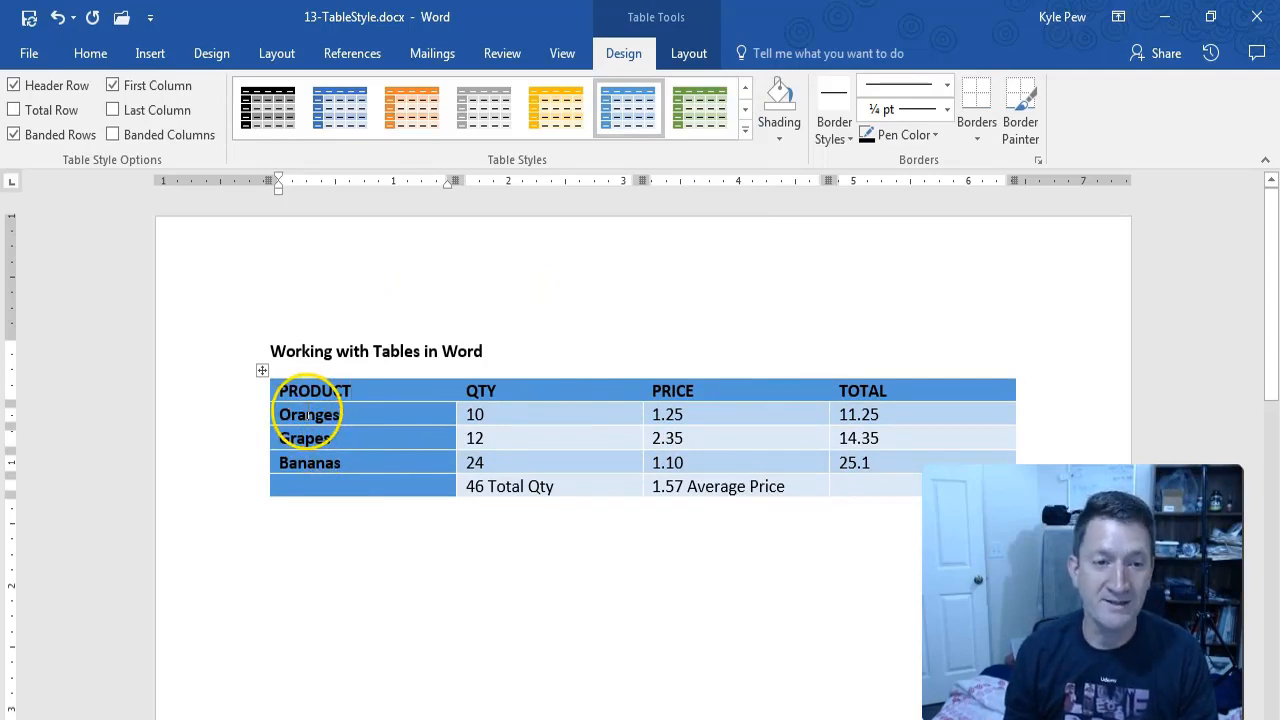
pyautogui.moveTo(272, 392); pyautogui.dragTo(876, 395)
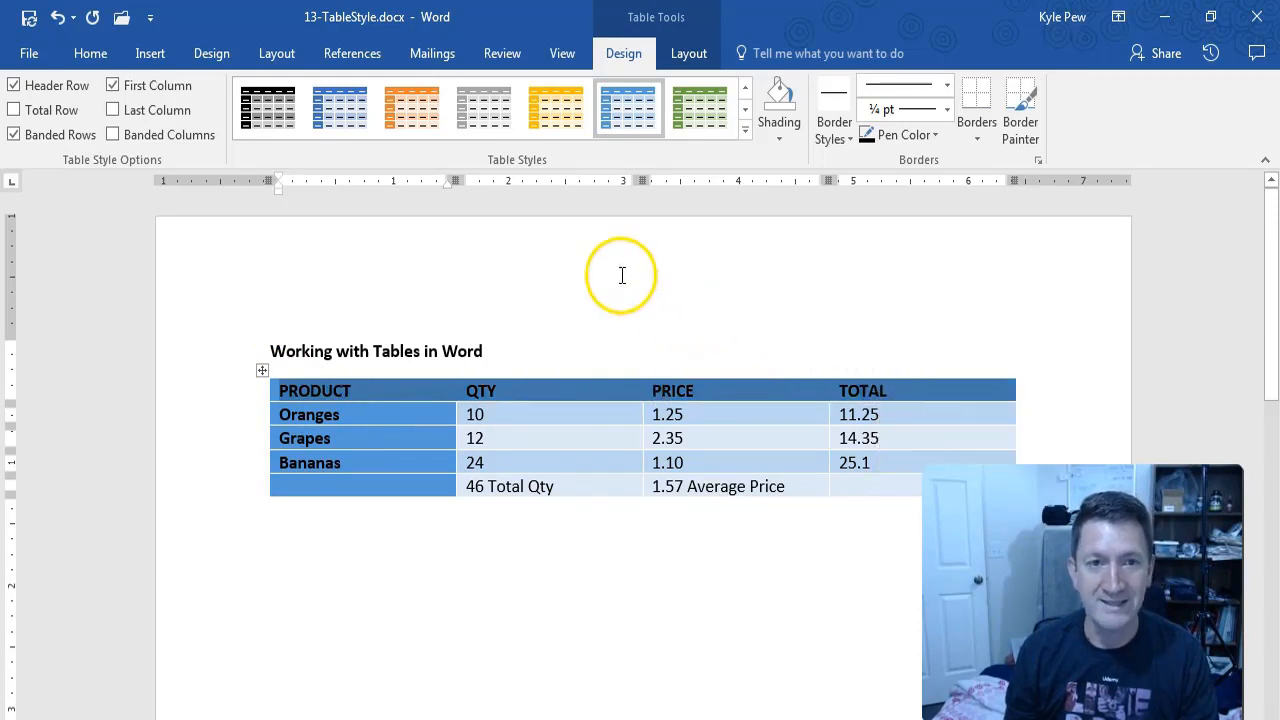
pyautogui.click(90, 54)
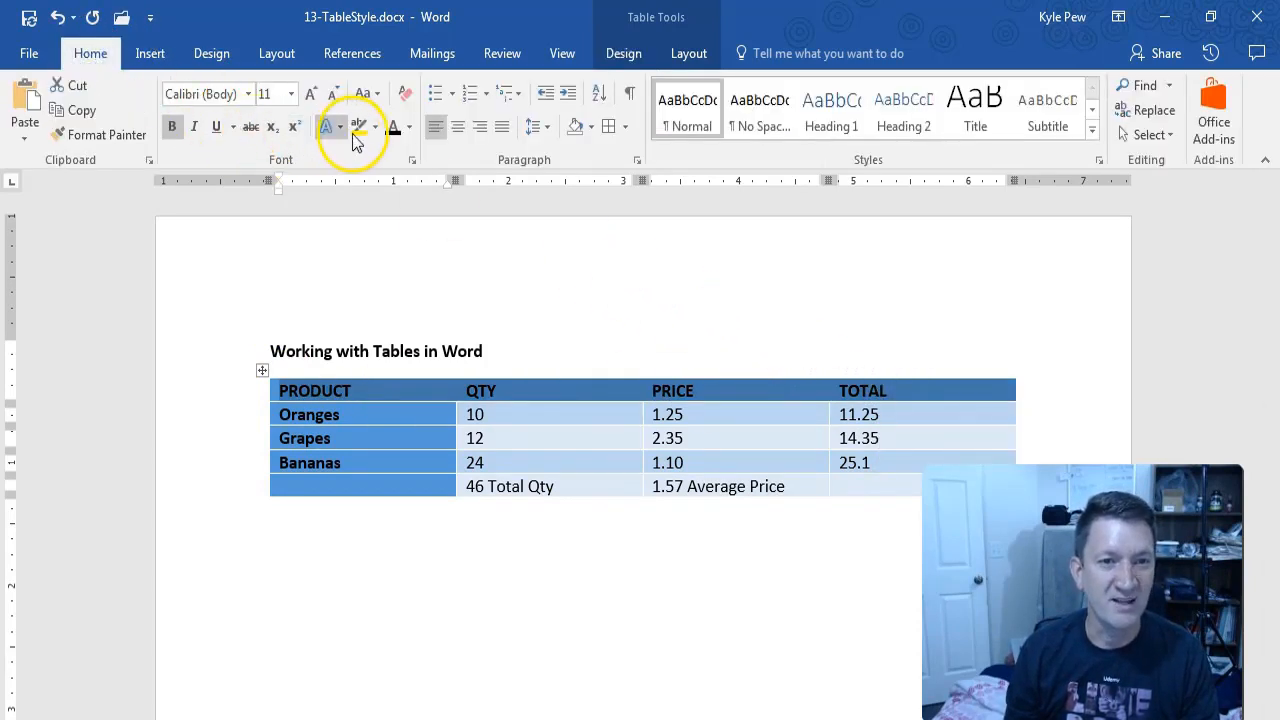
pyautogui.click(409, 131)
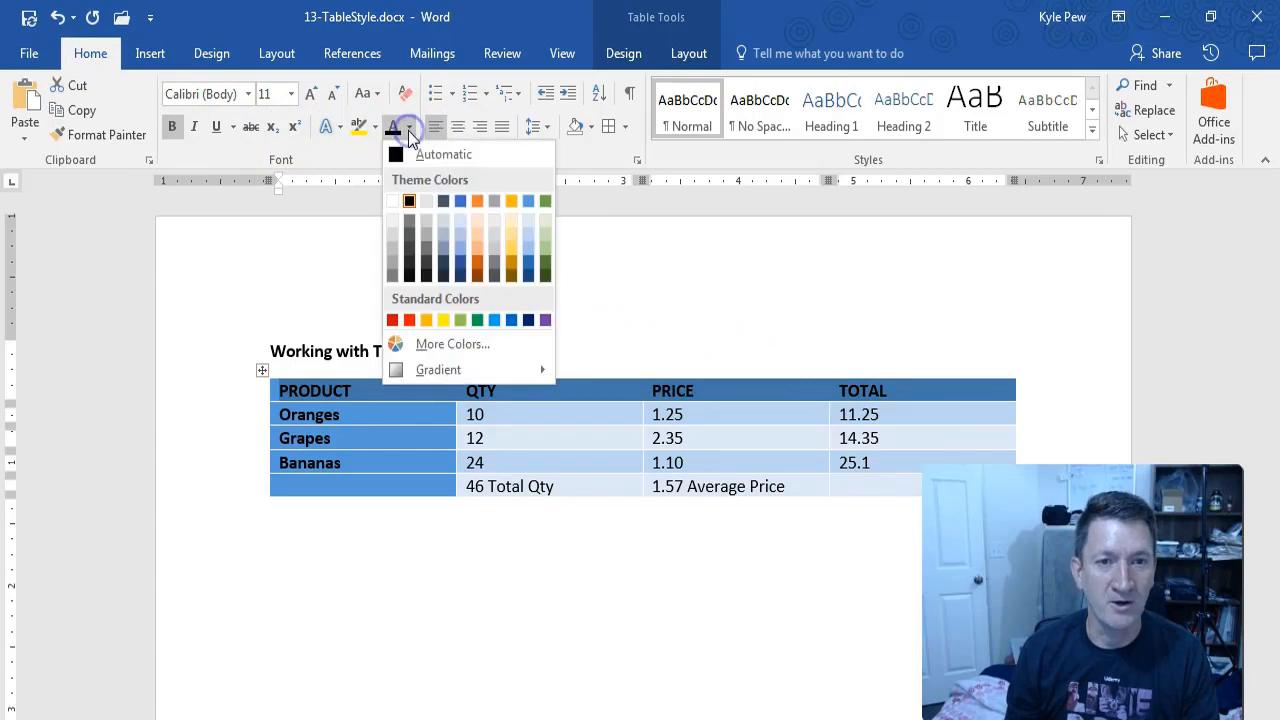
pyautogui.click(391, 198)
pyautogui.click(283, 289)
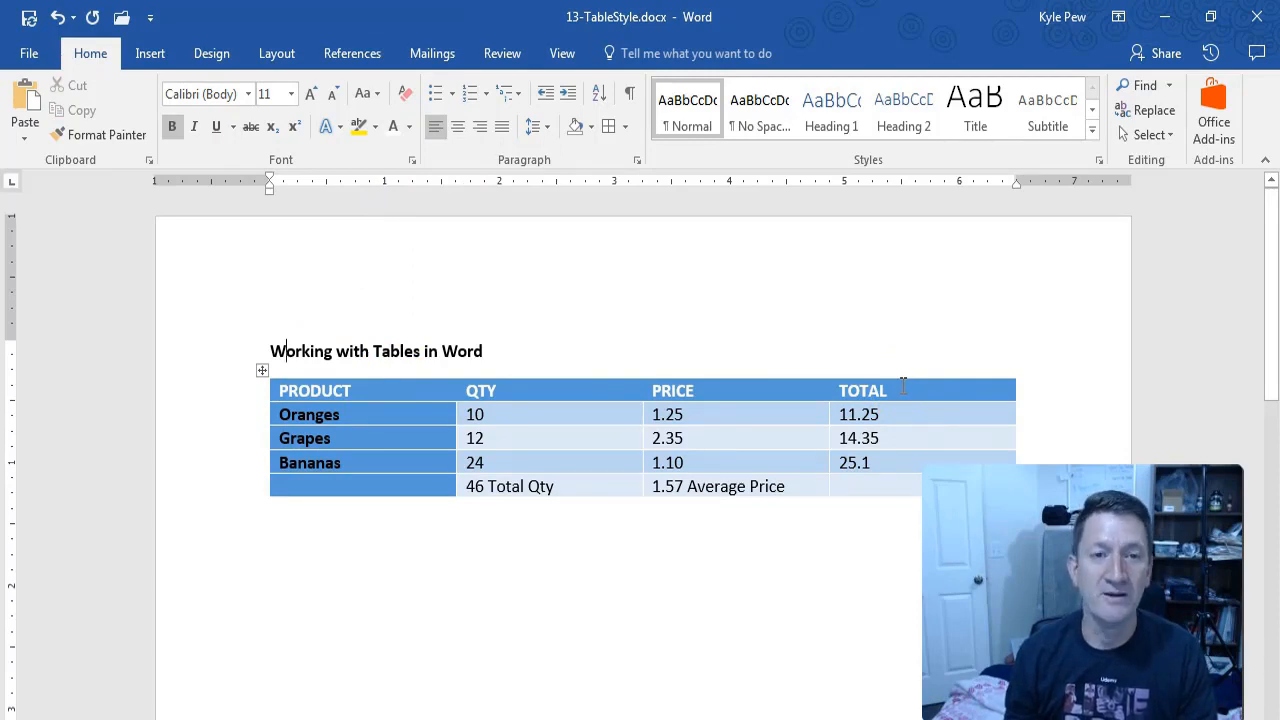
# - Browse the table style gallery for another style for the product table
pyautogui.click(423, 414)
pyautogui.click(622, 53)
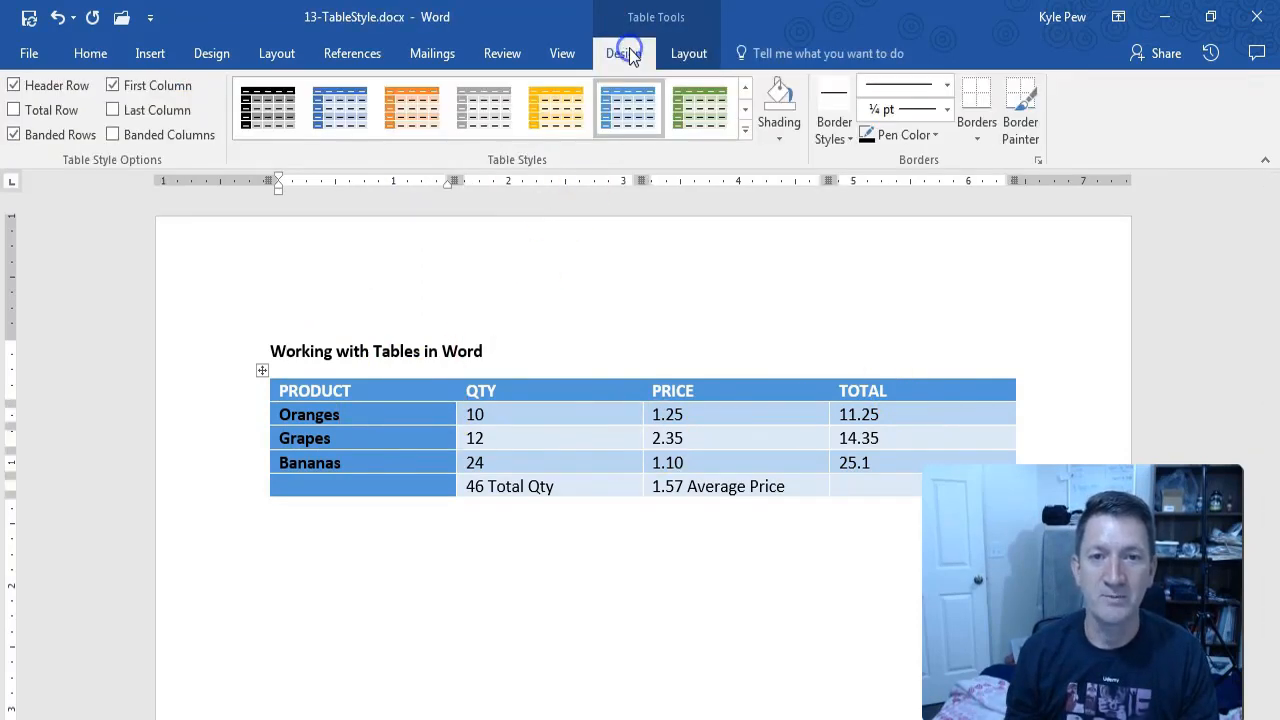
pyautogui.click(745, 130)
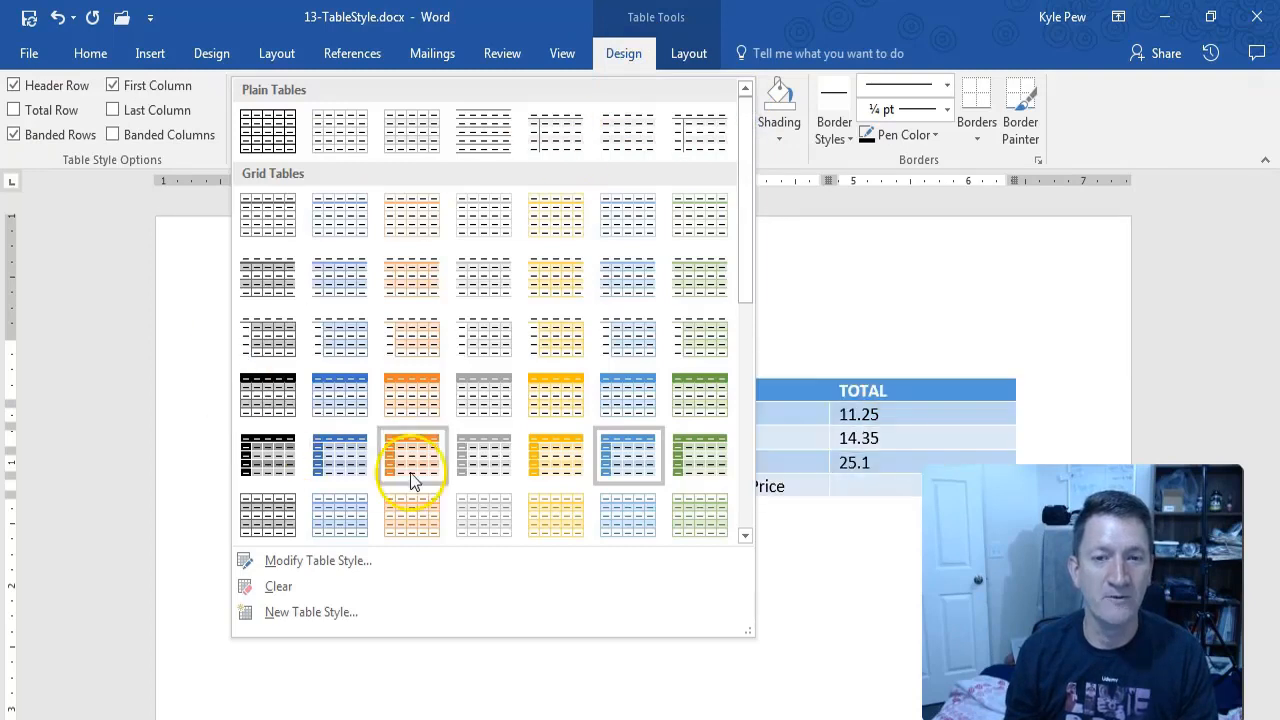